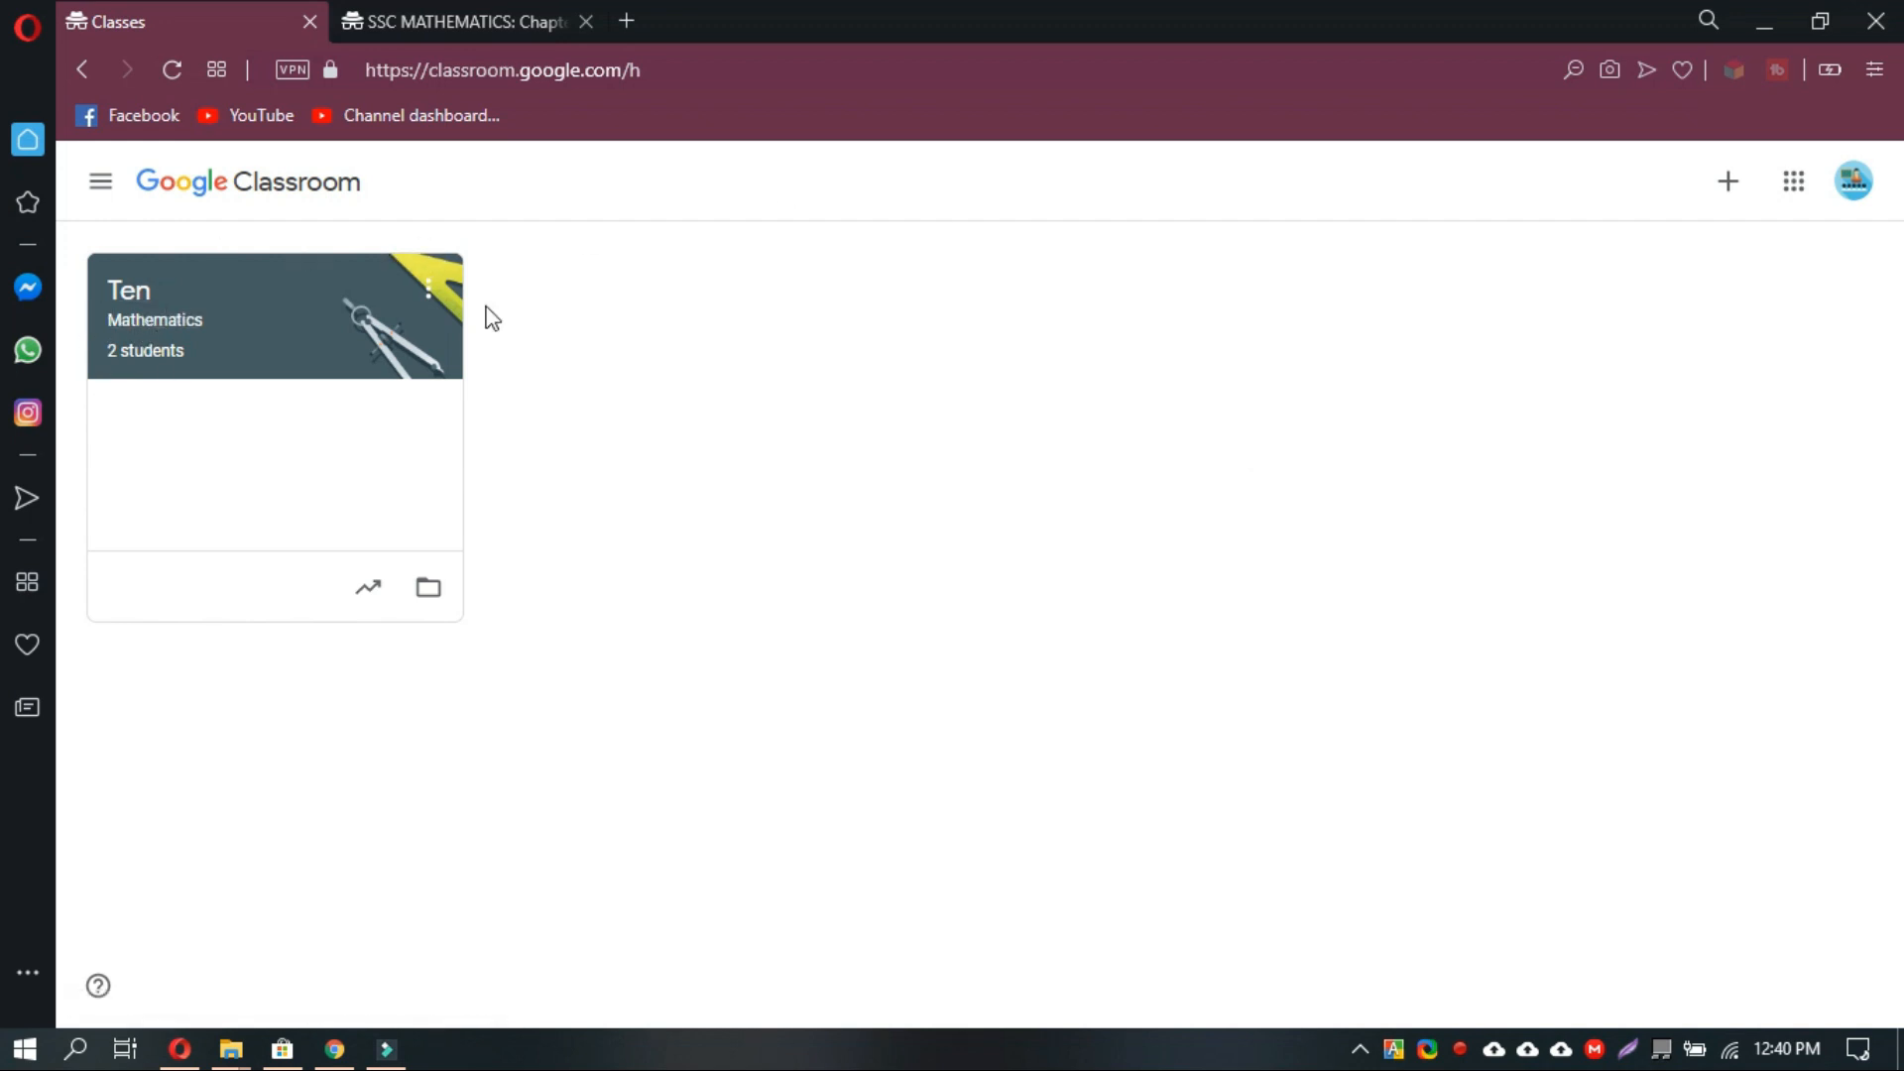
Add a topic named "Exercise 5" to the classwork of the Ten Mathematics class.
click(136, 295)
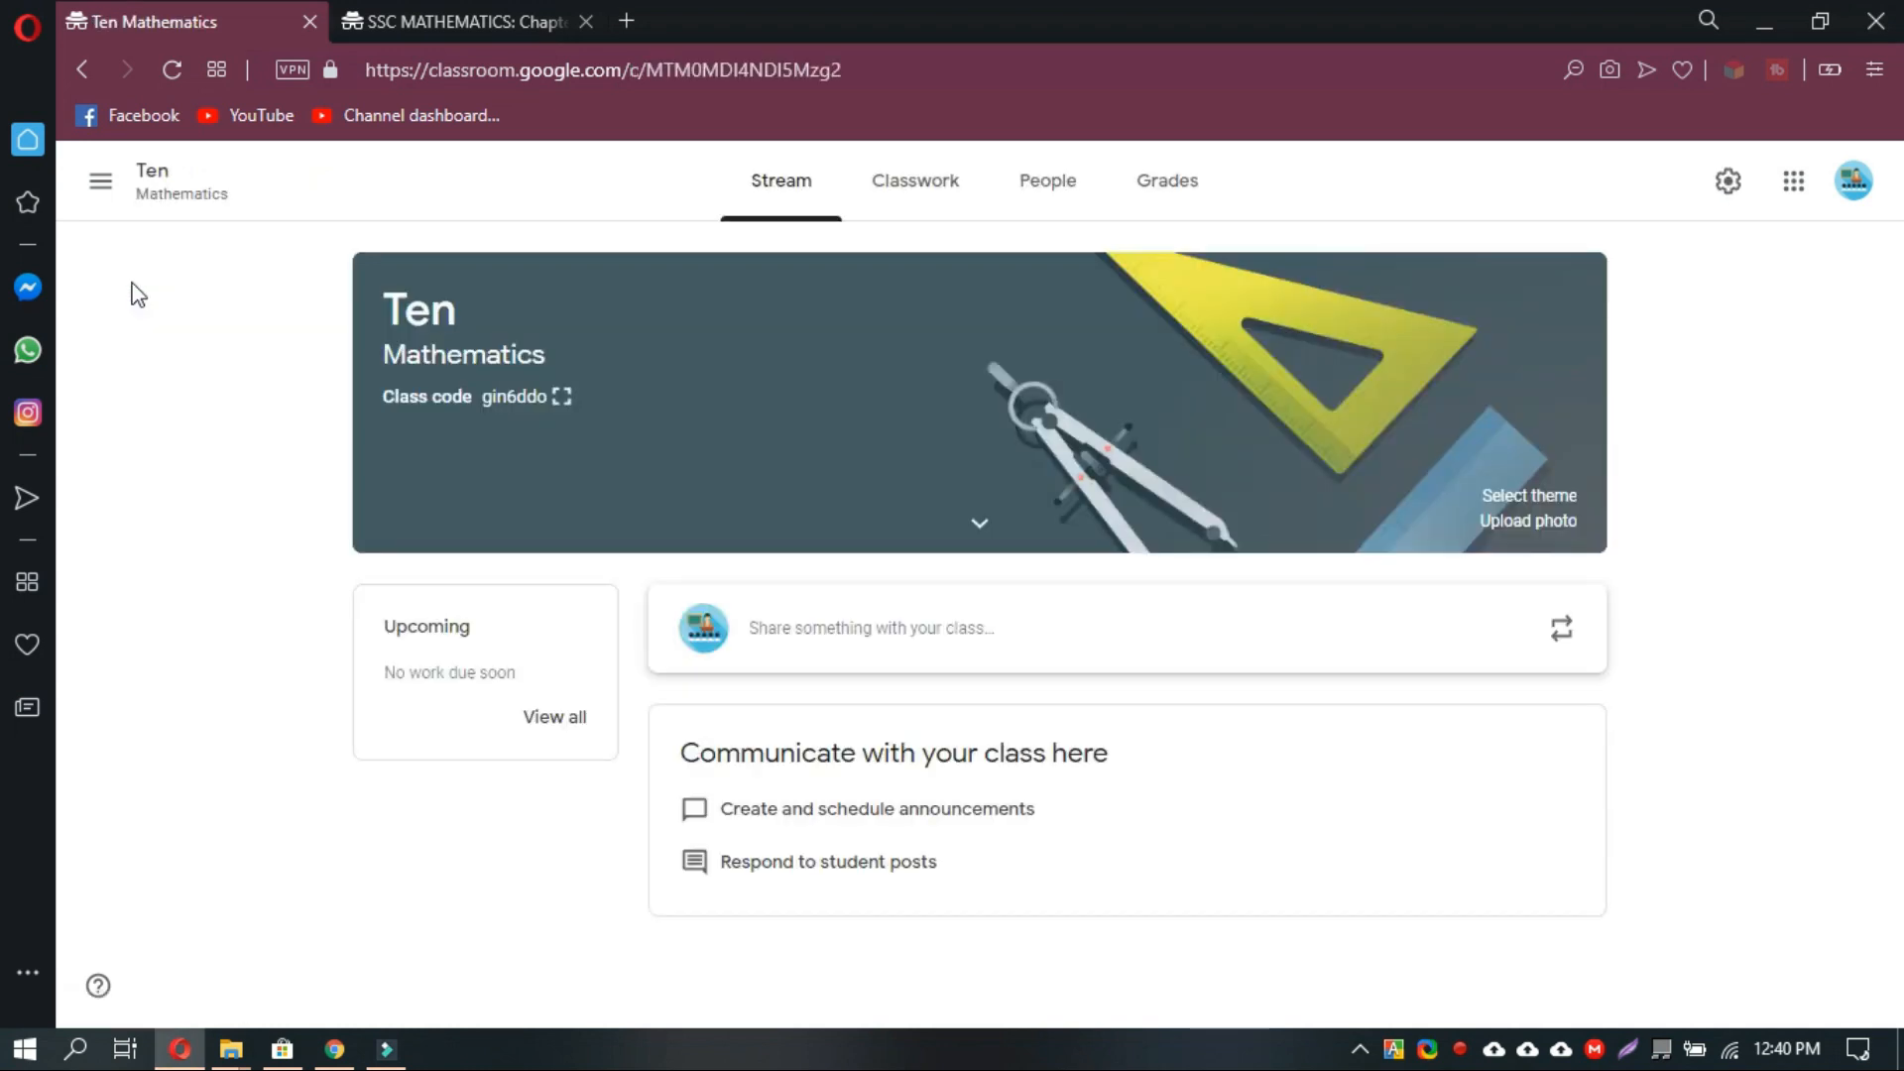
click(925, 186)
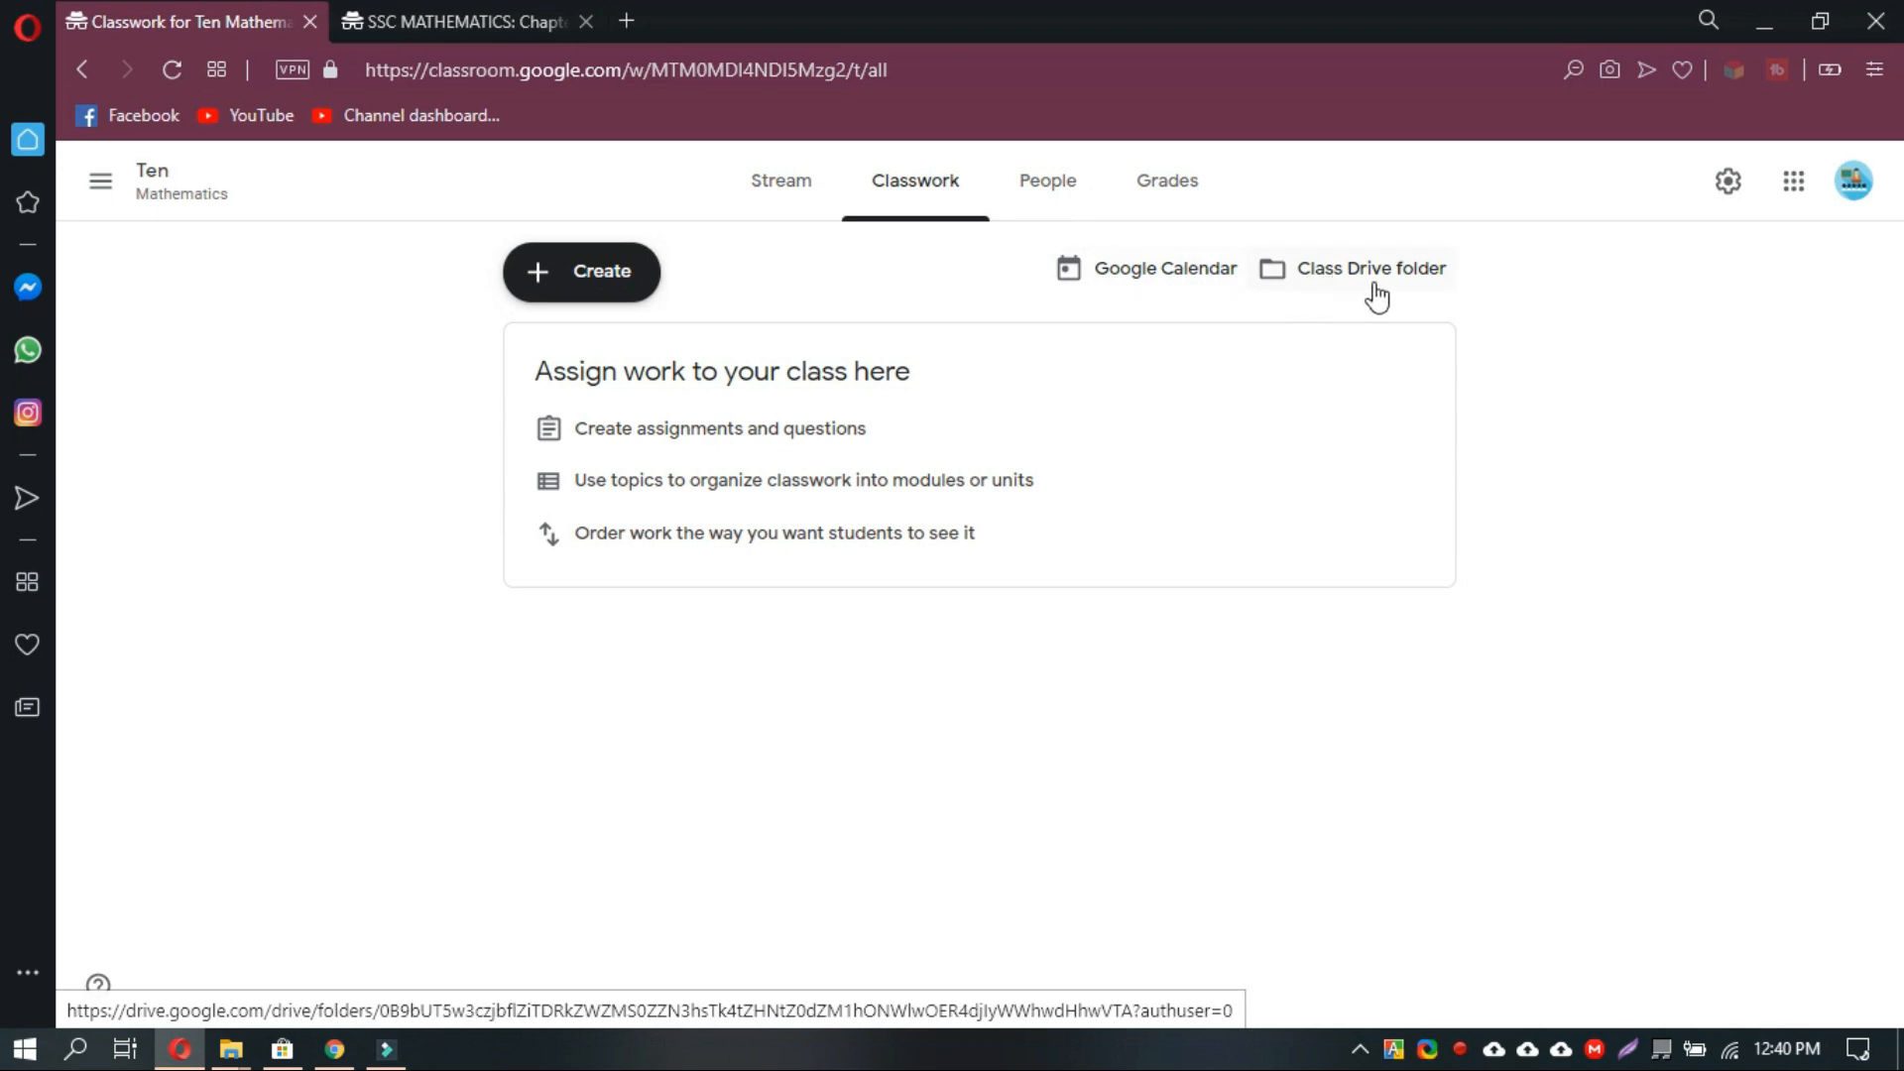
click(623, 272)
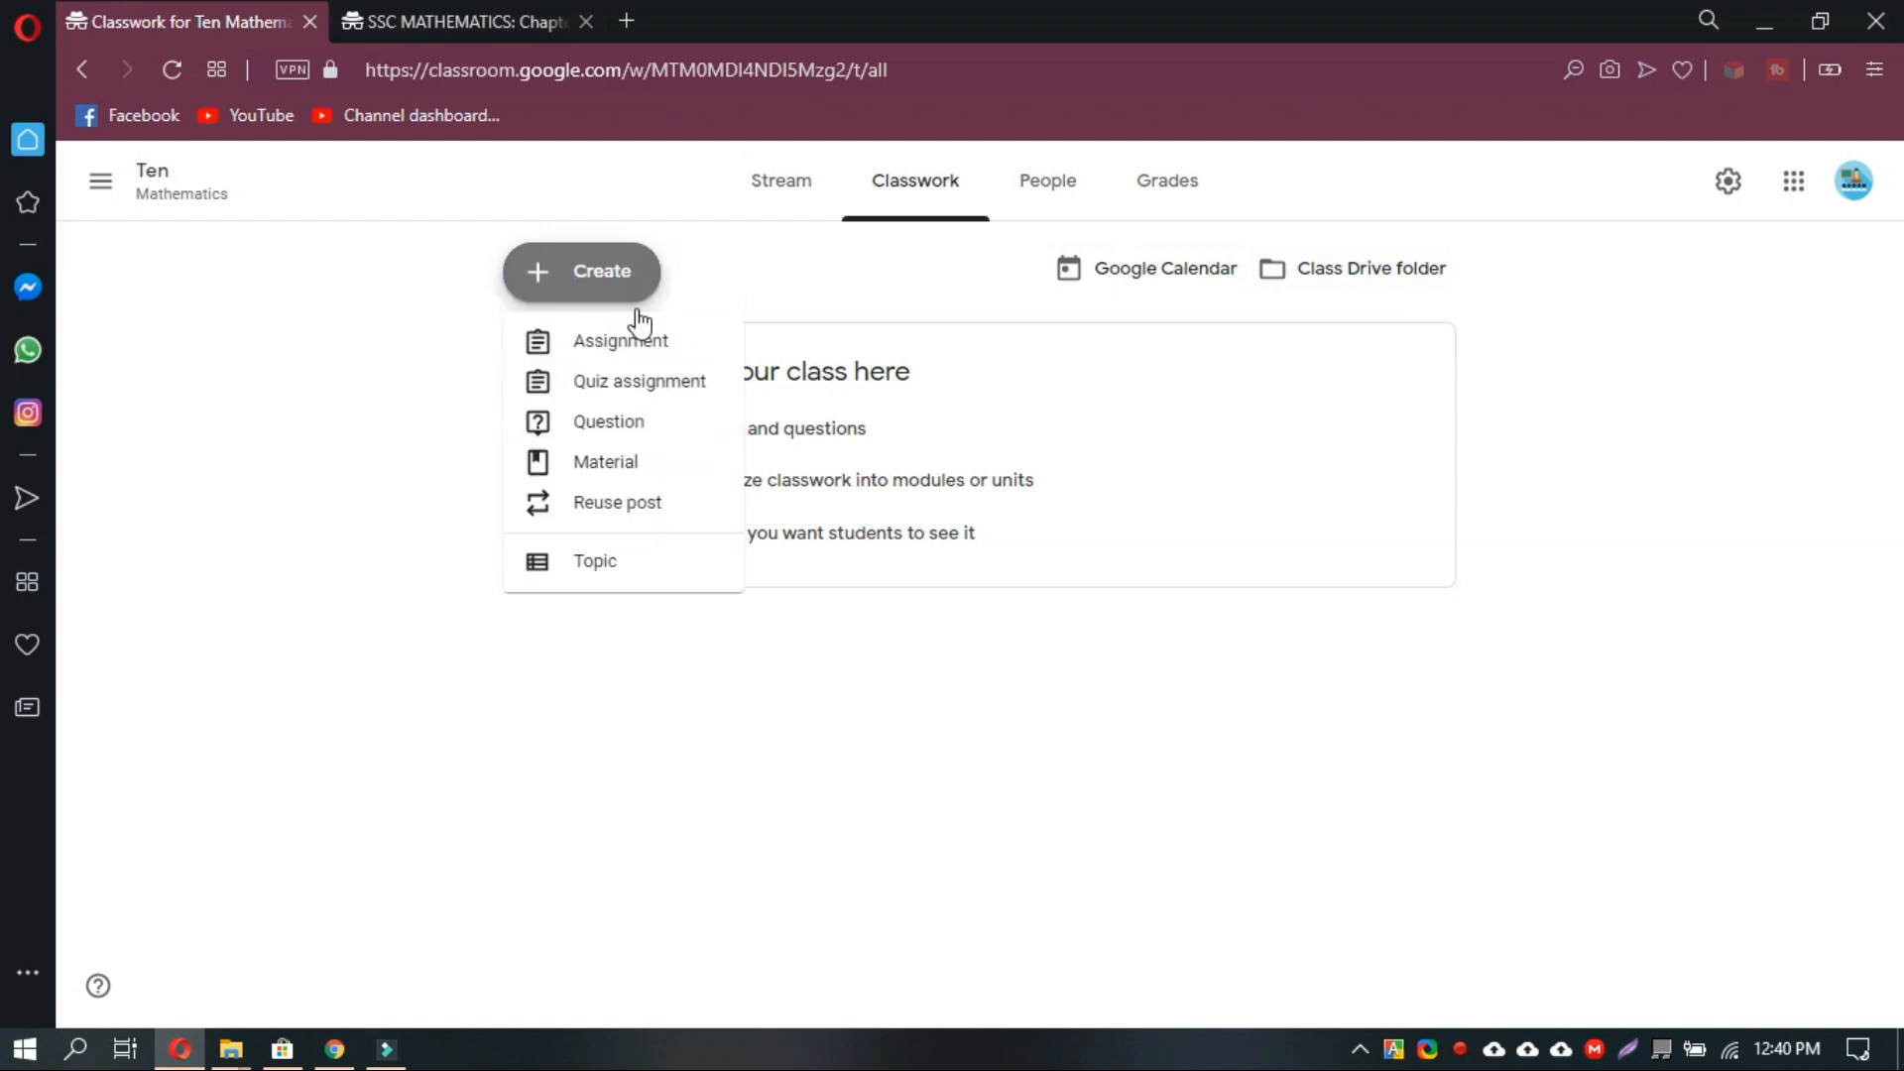
click(613, 563)
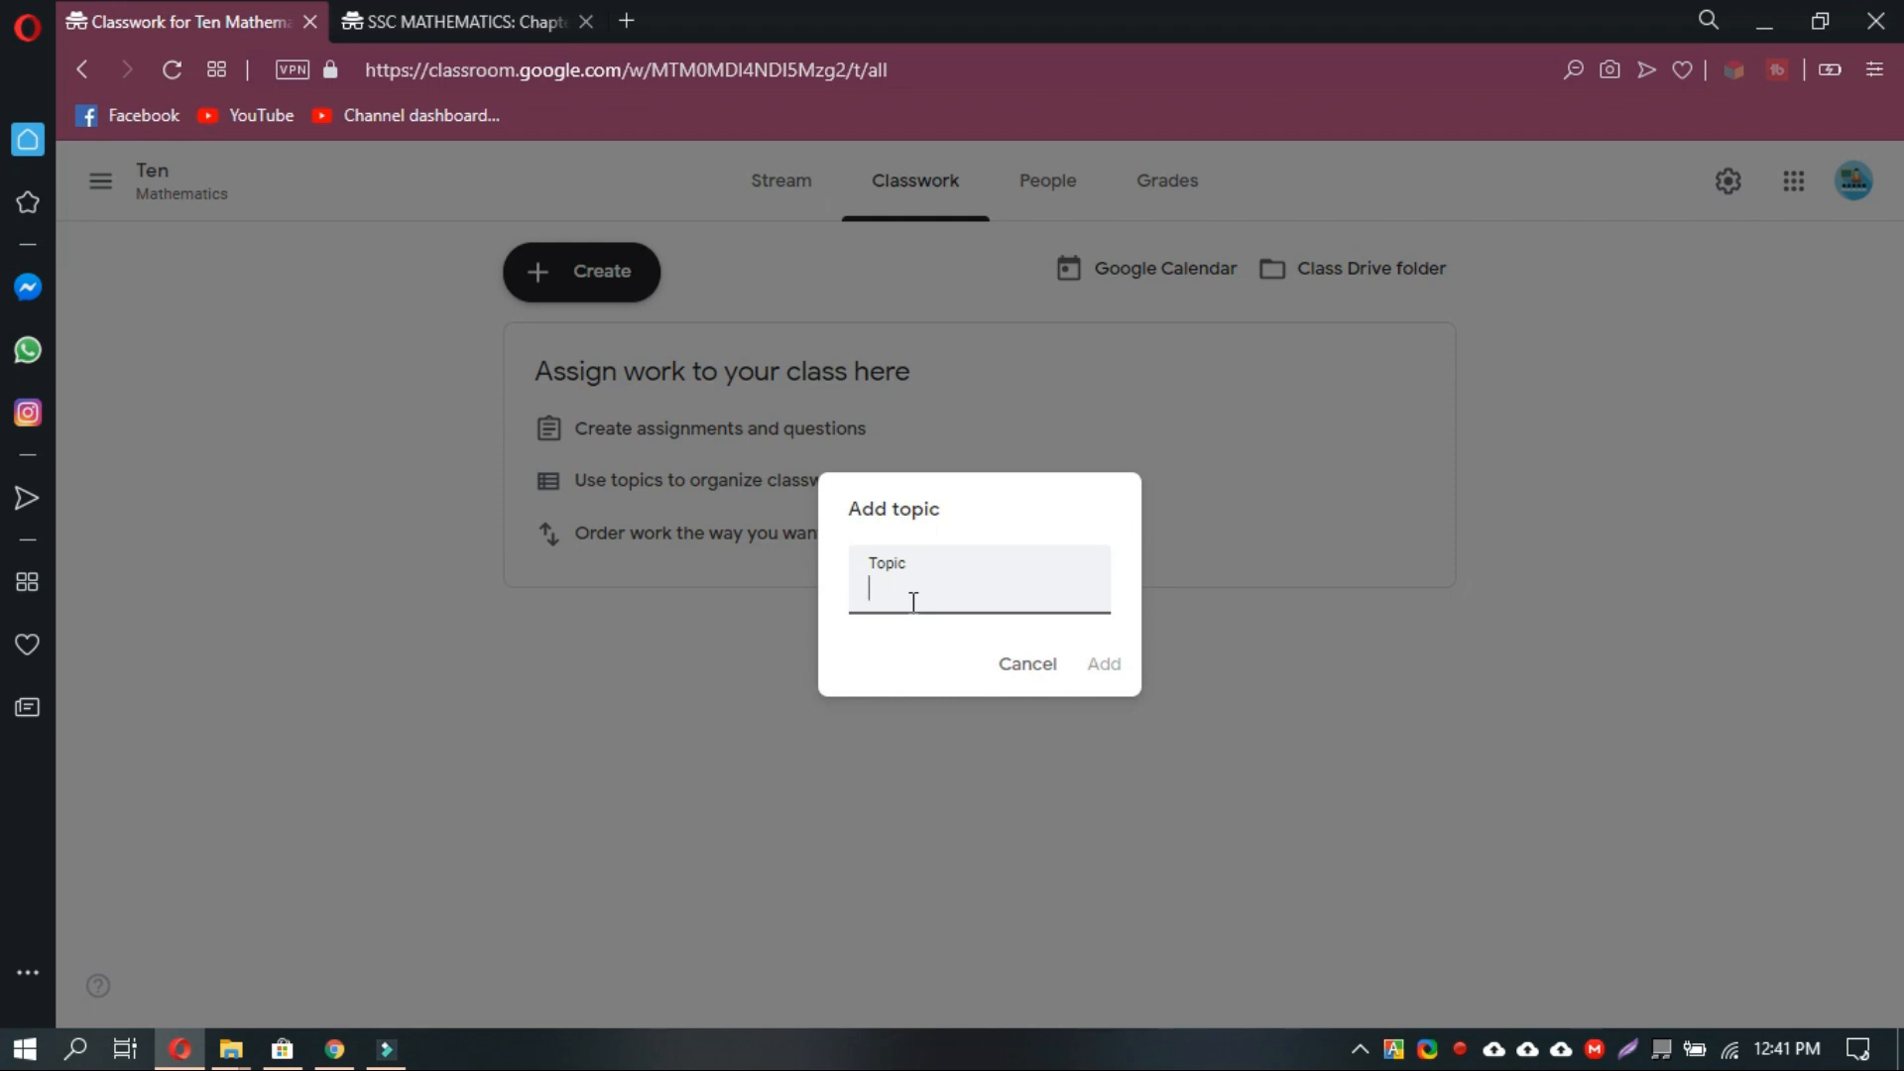
text(Exercise 5)
click(1101, 663)
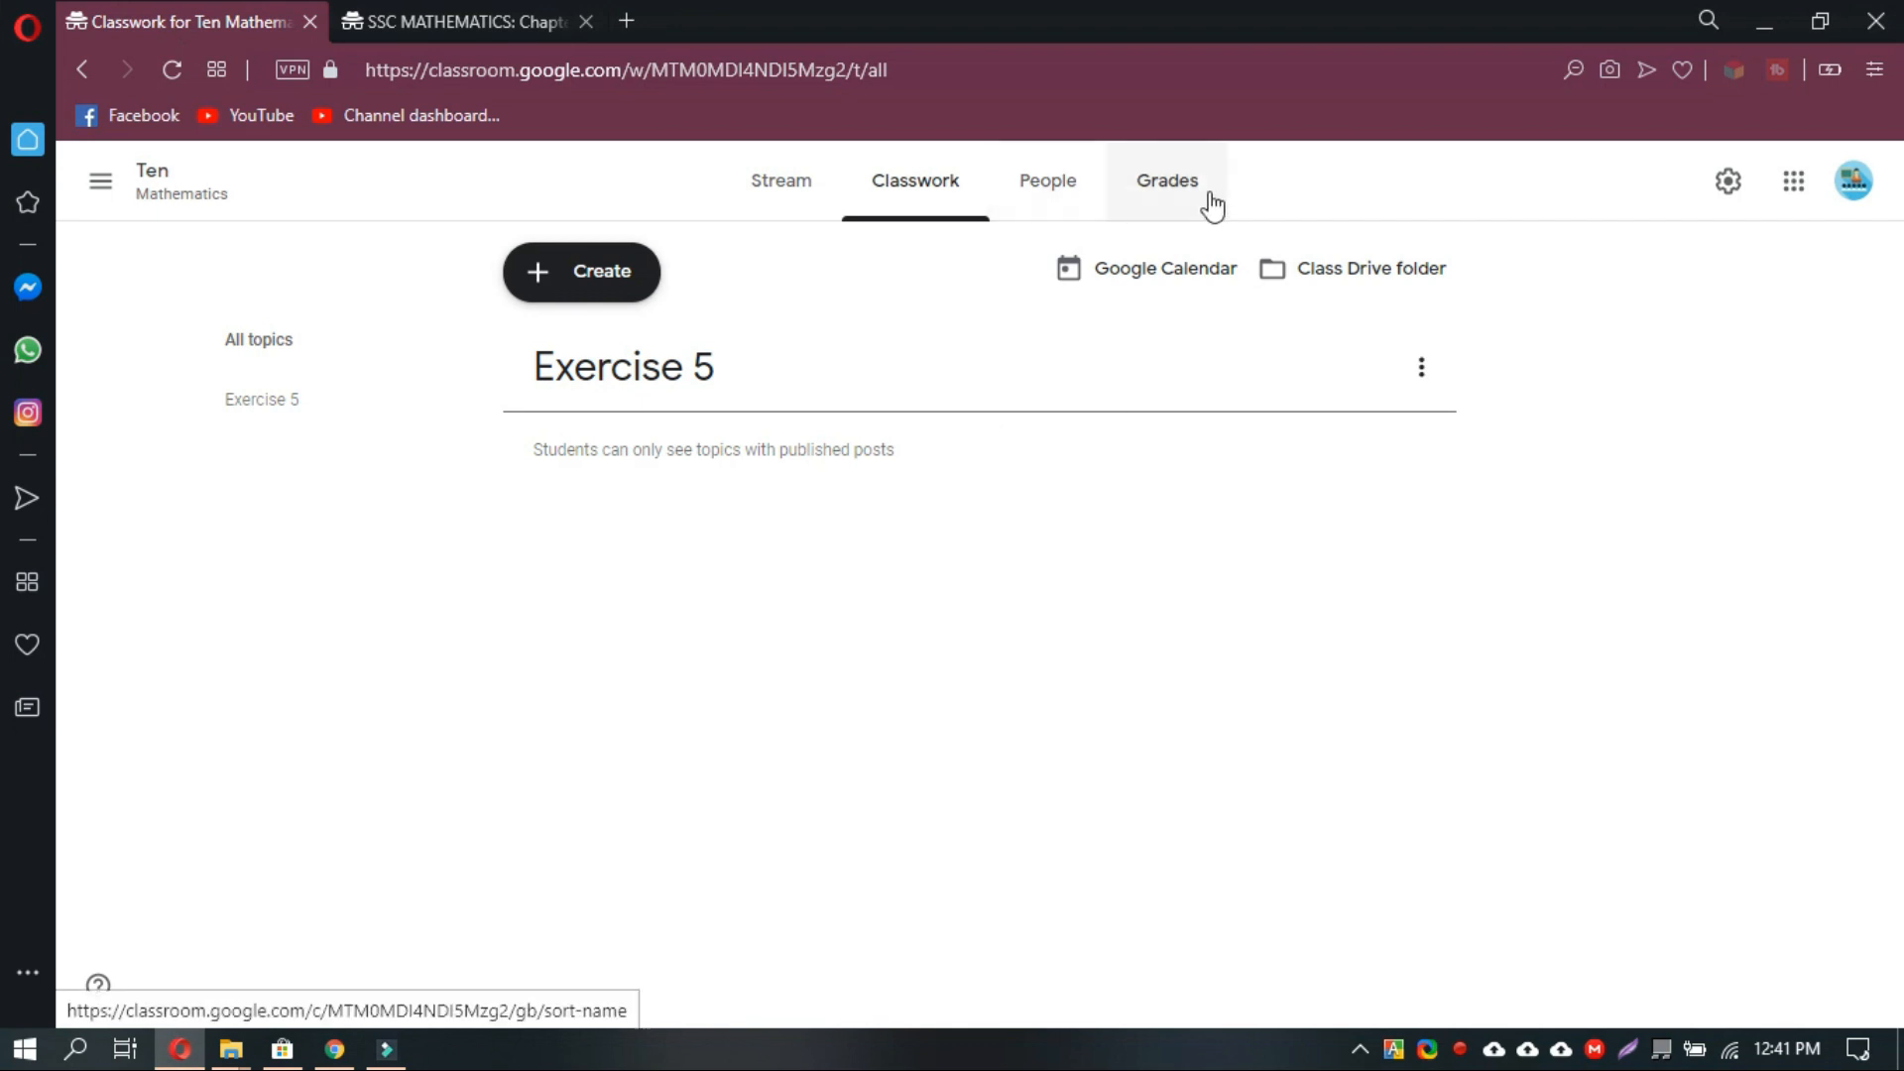
click(1421, 368)
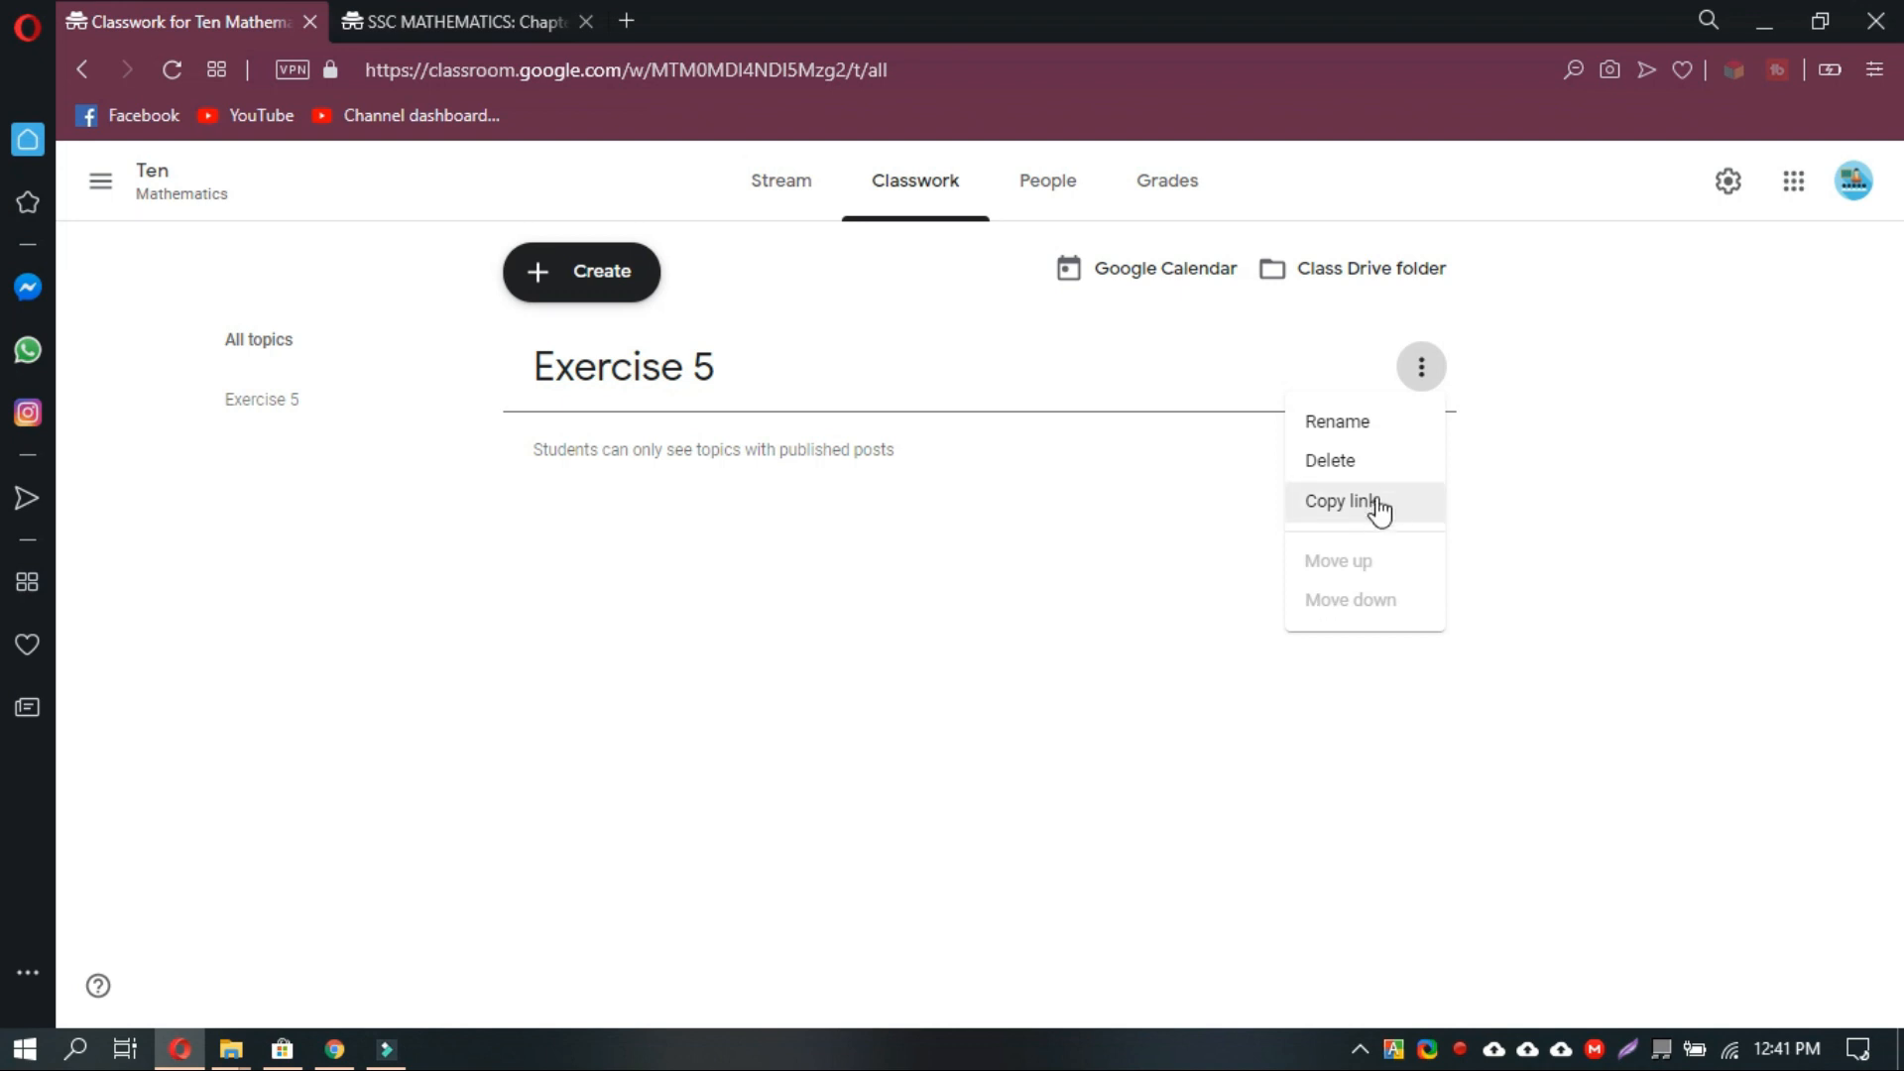
click(761, 553)
Start a new classwork material and copy "Quadratic Equations" from the Chapter 5 heading on the SSC Mathematics page.
click(583, 283)
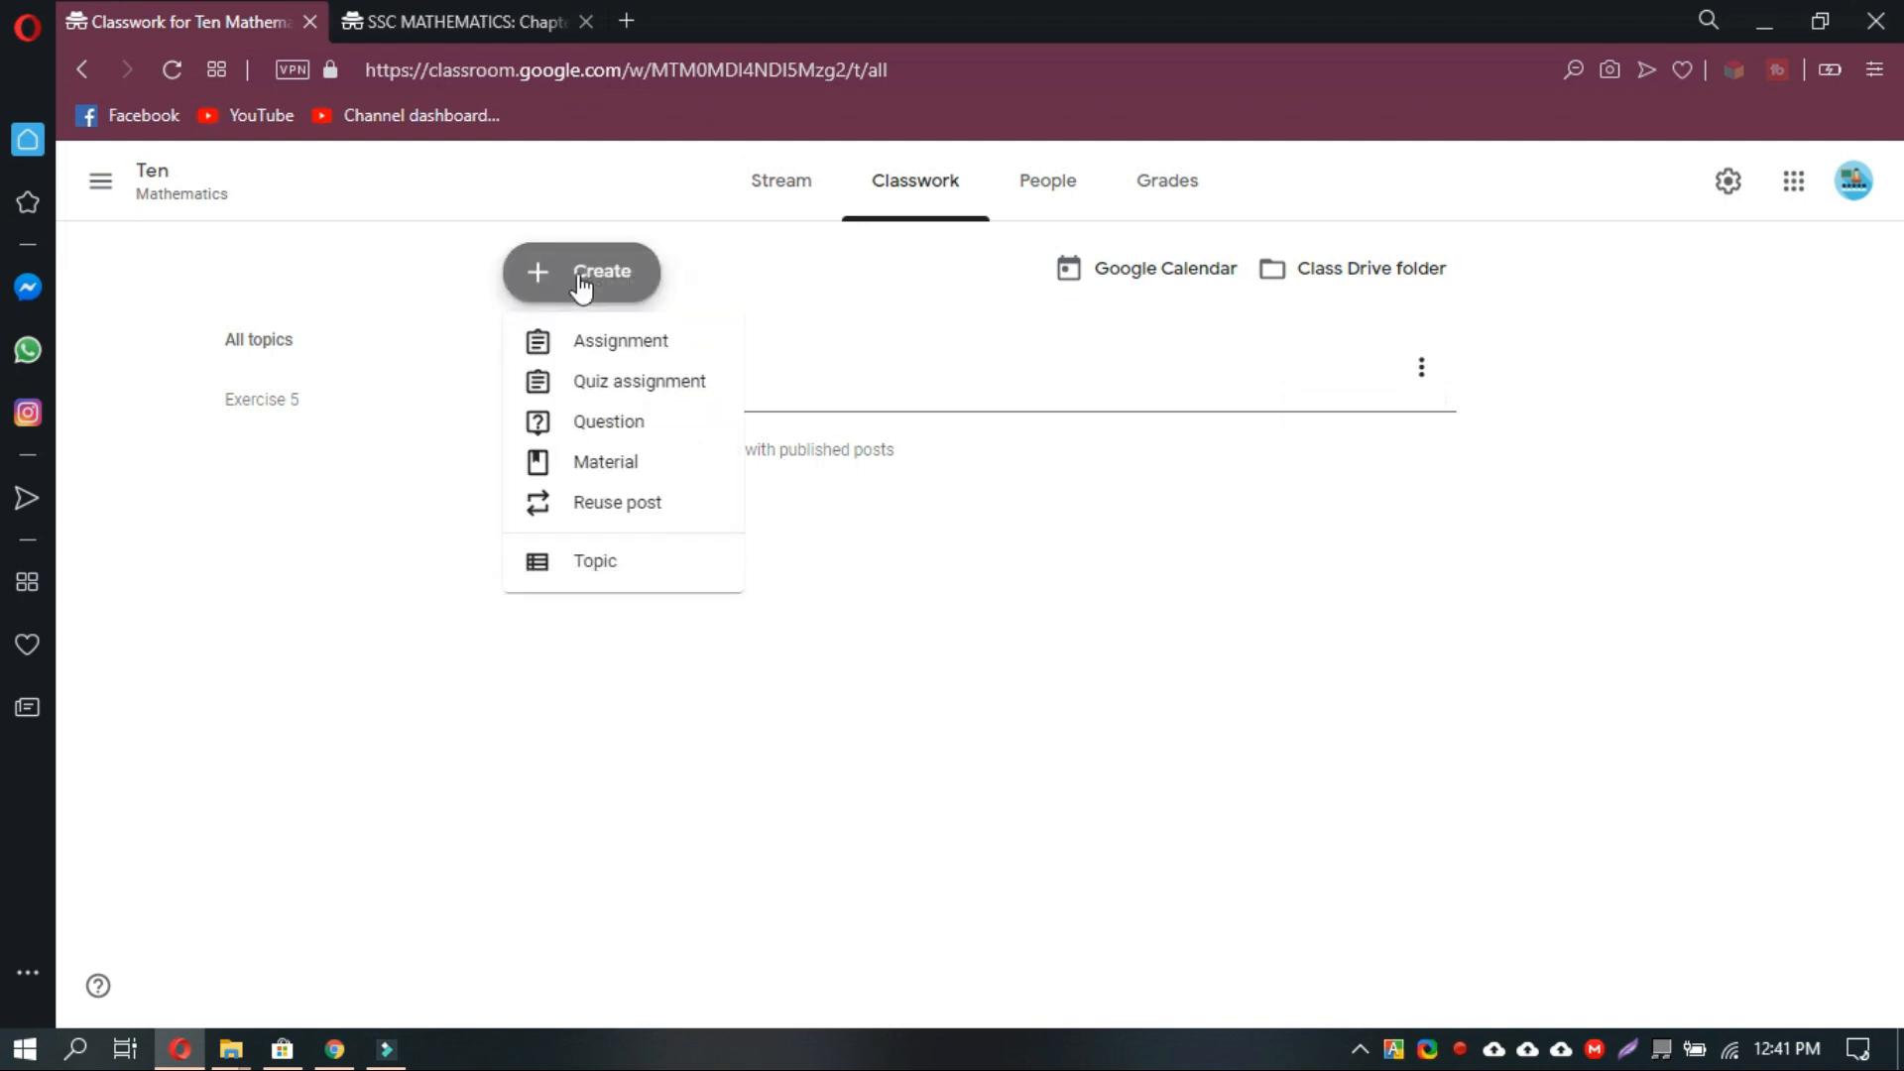
click(584, 466)
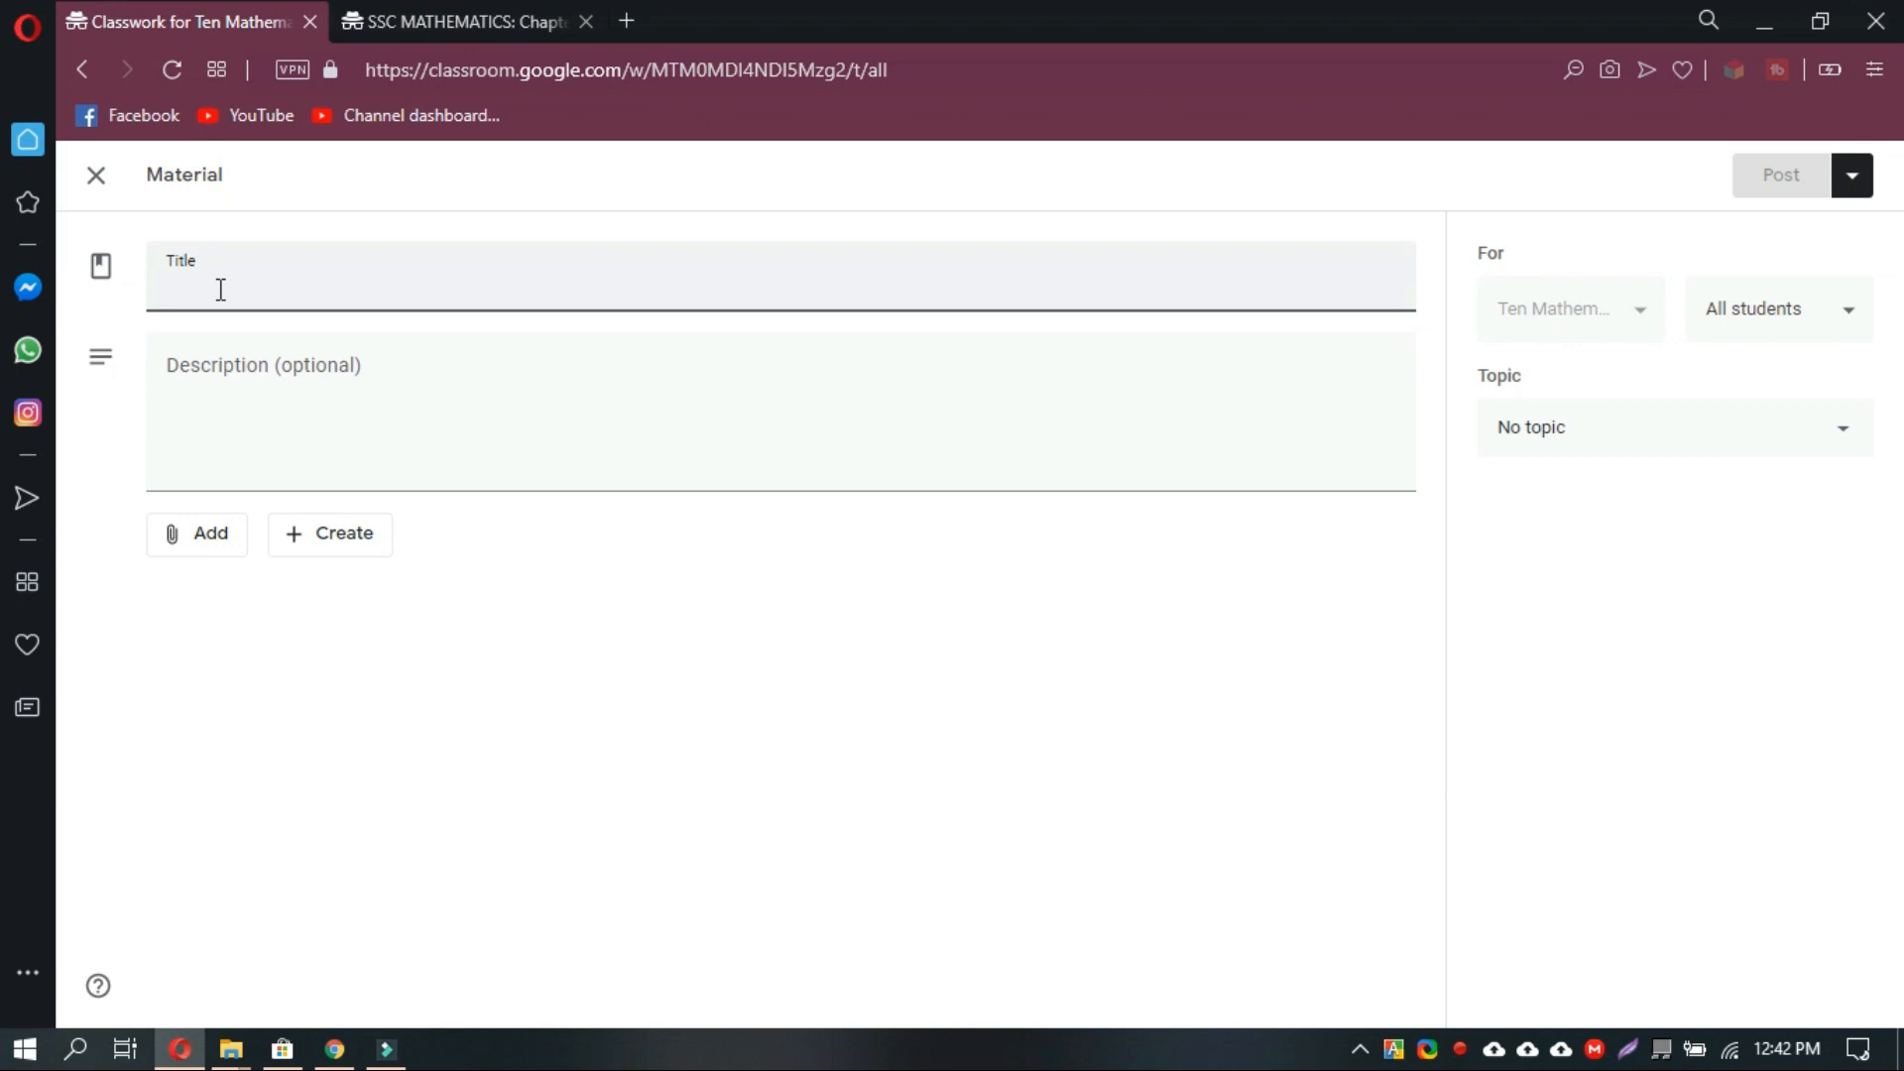
click(403, 16)
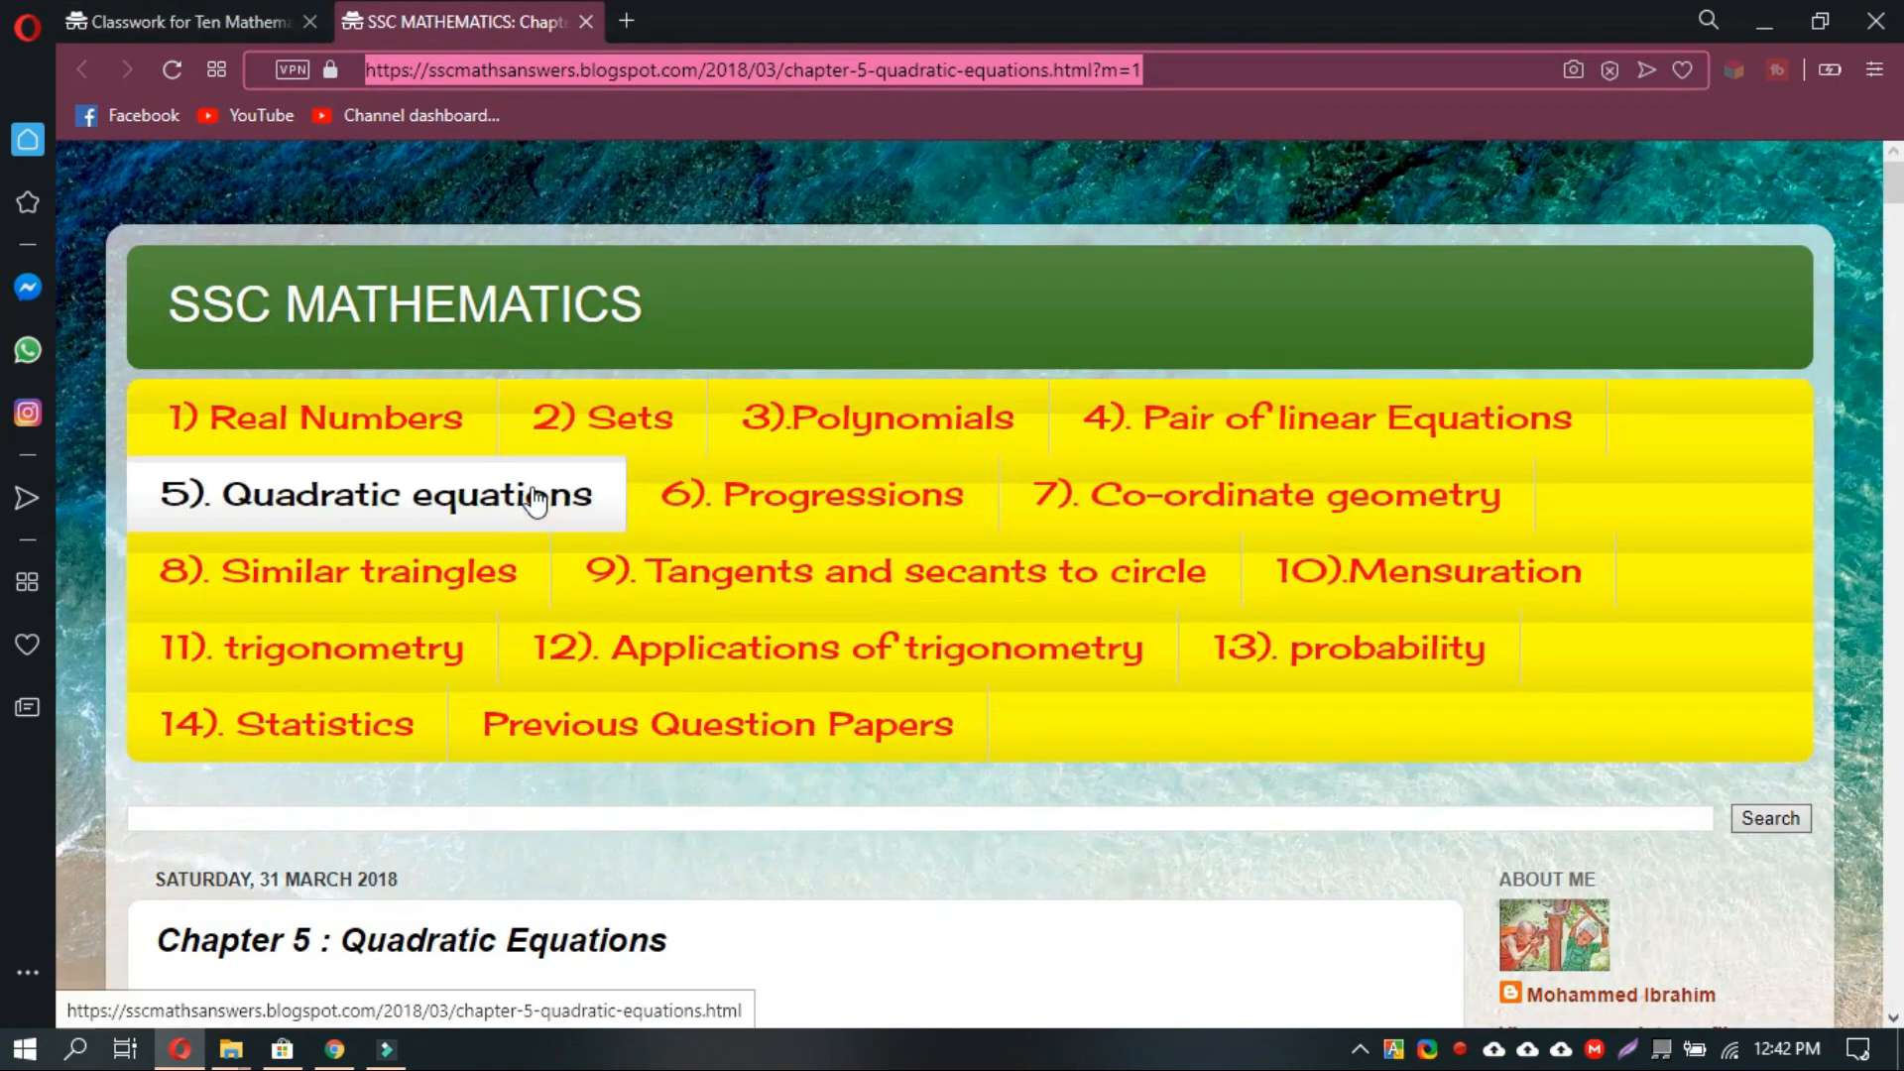
scroll(536, 477, down, 5)
drag(696, 574, 350, 583)
right_click(350, 583)
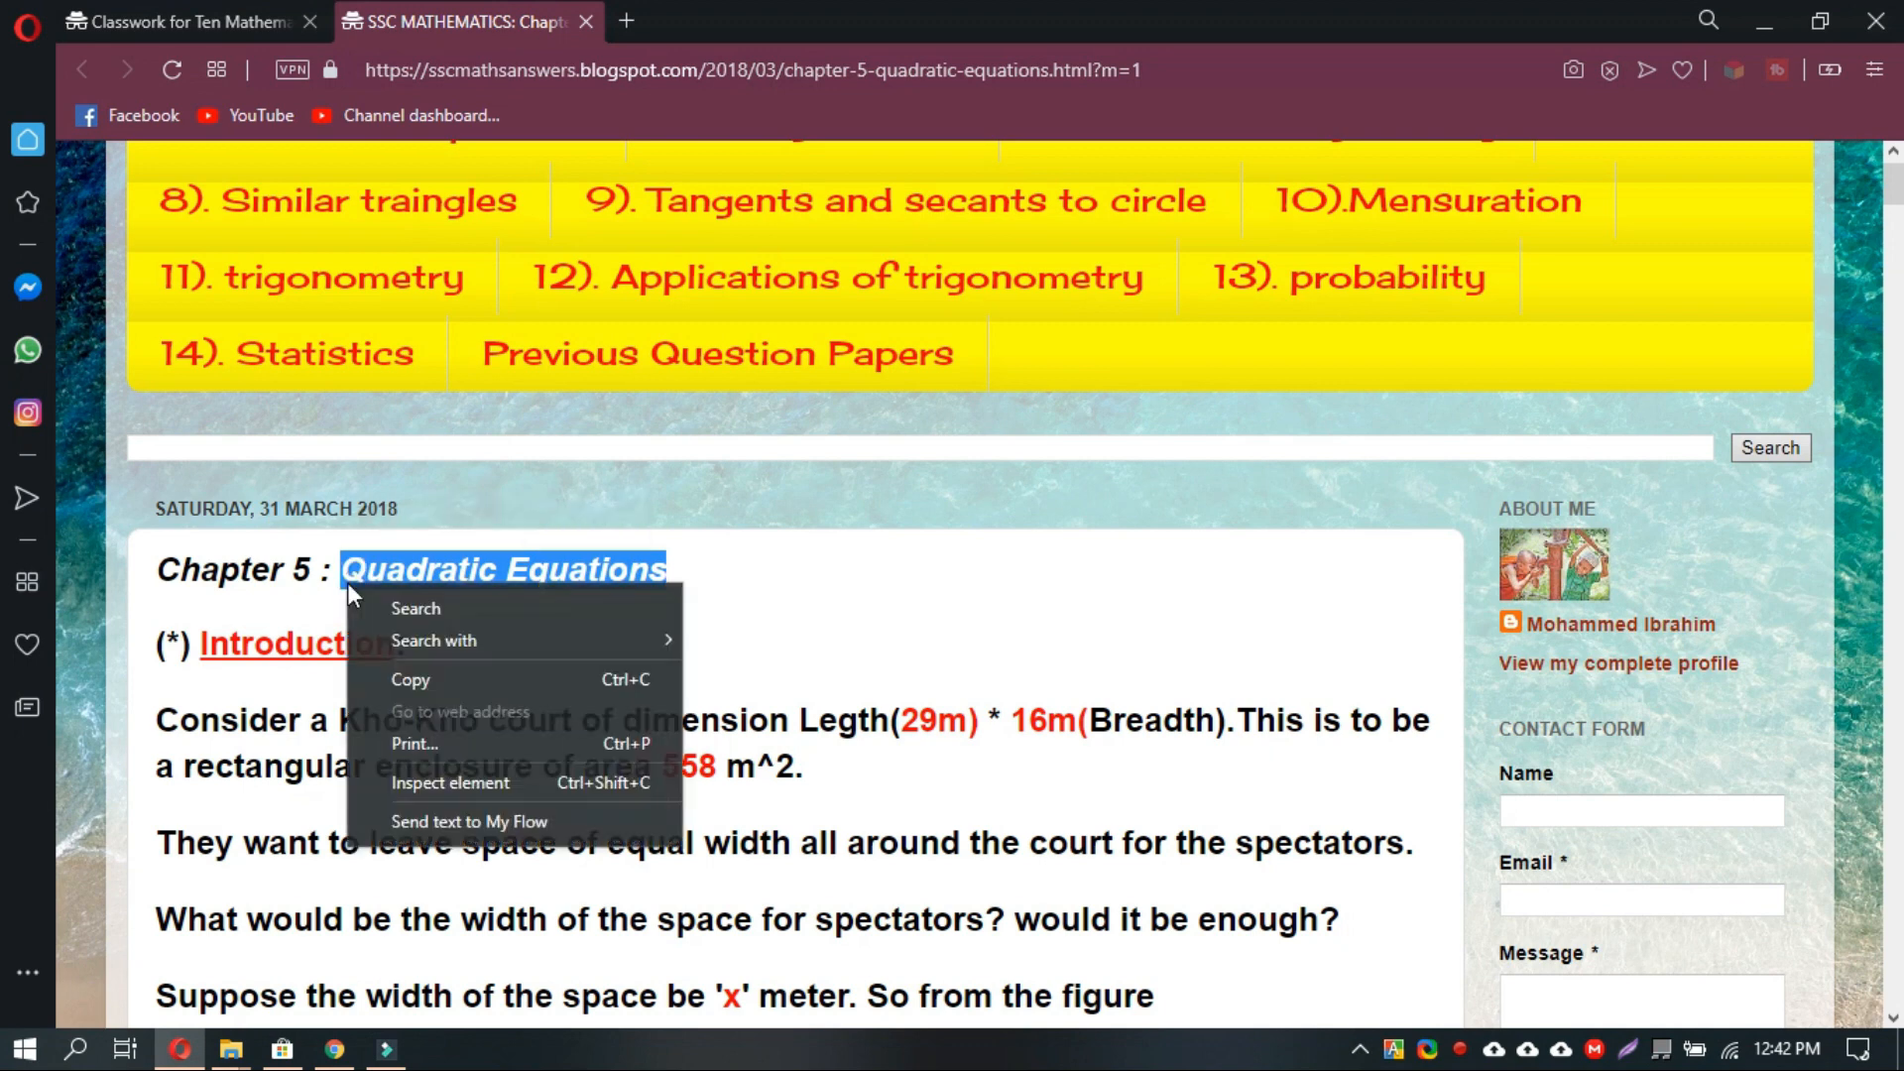
click(449, 670)
Paste "Quadratic Equations" as the material's title and dismiss the drag-and-drop classwork tip.
click(264, 2)
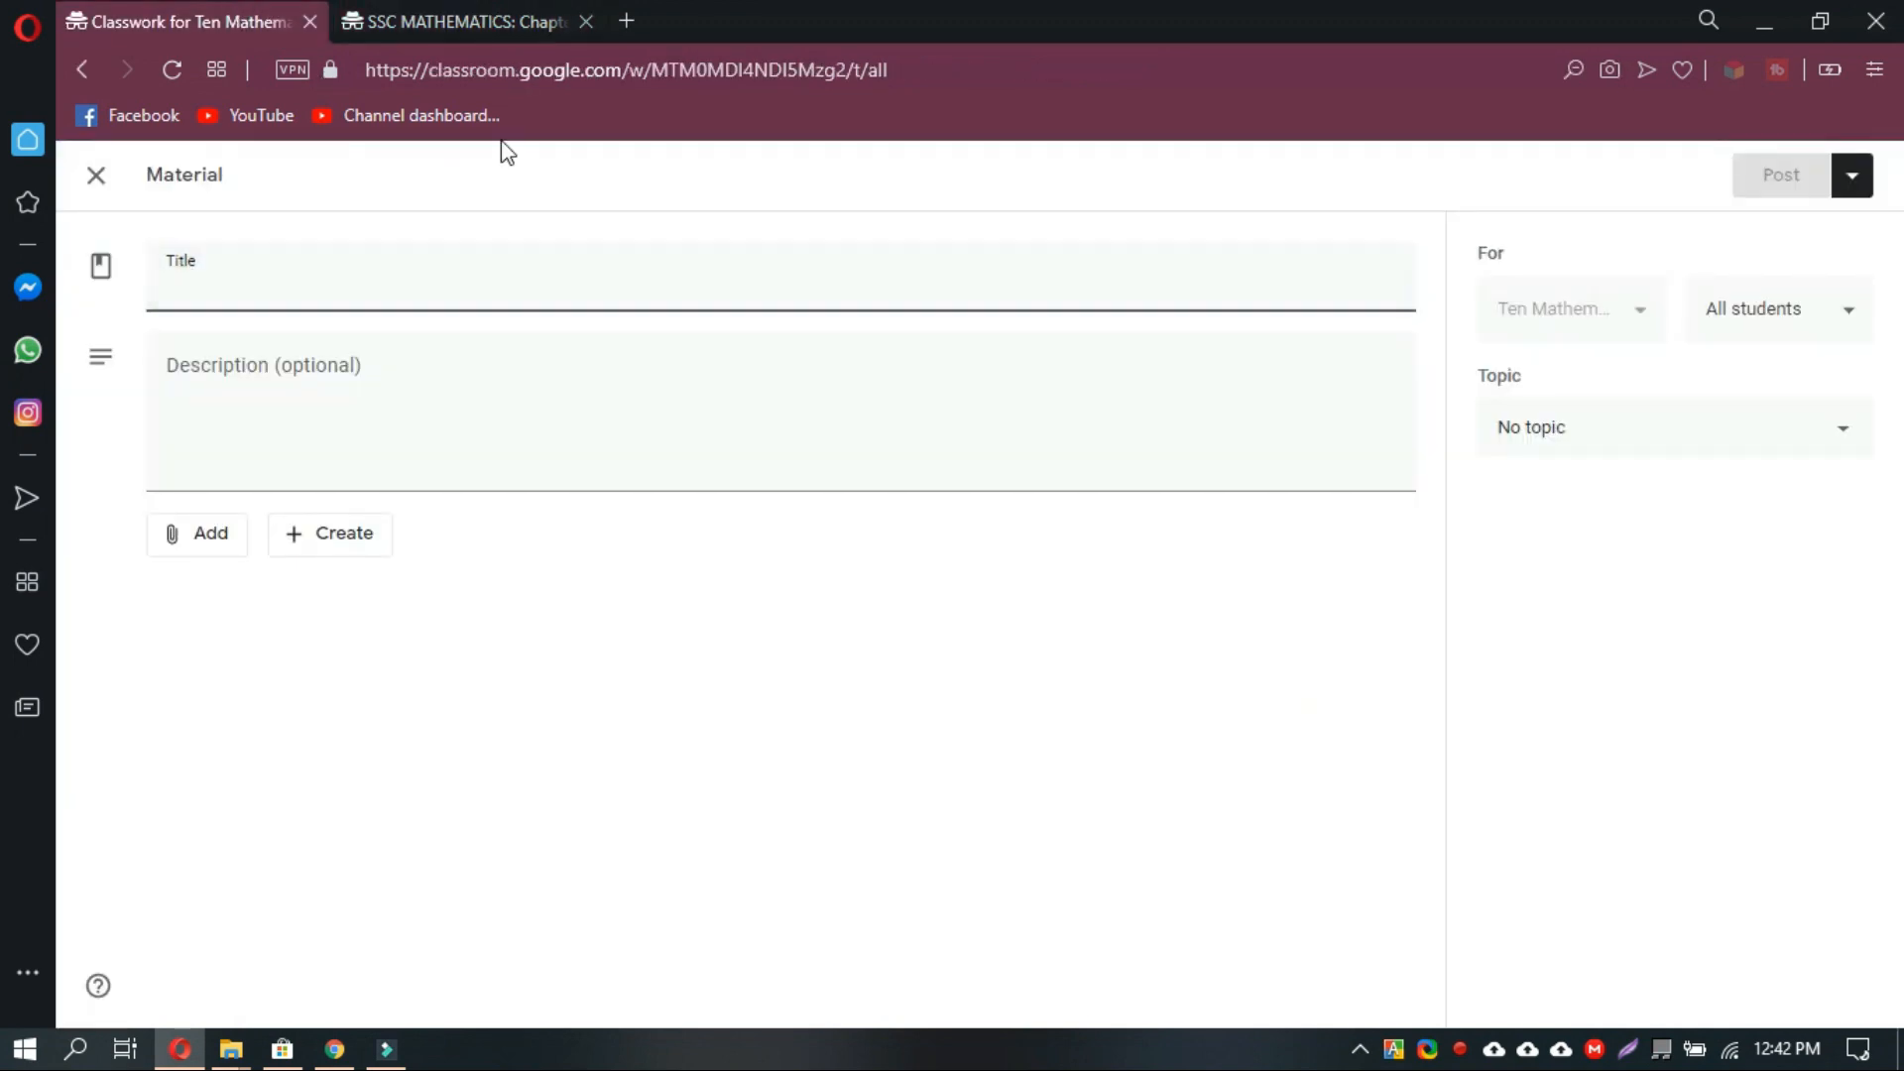
click(474, 18)
click(160, 5)
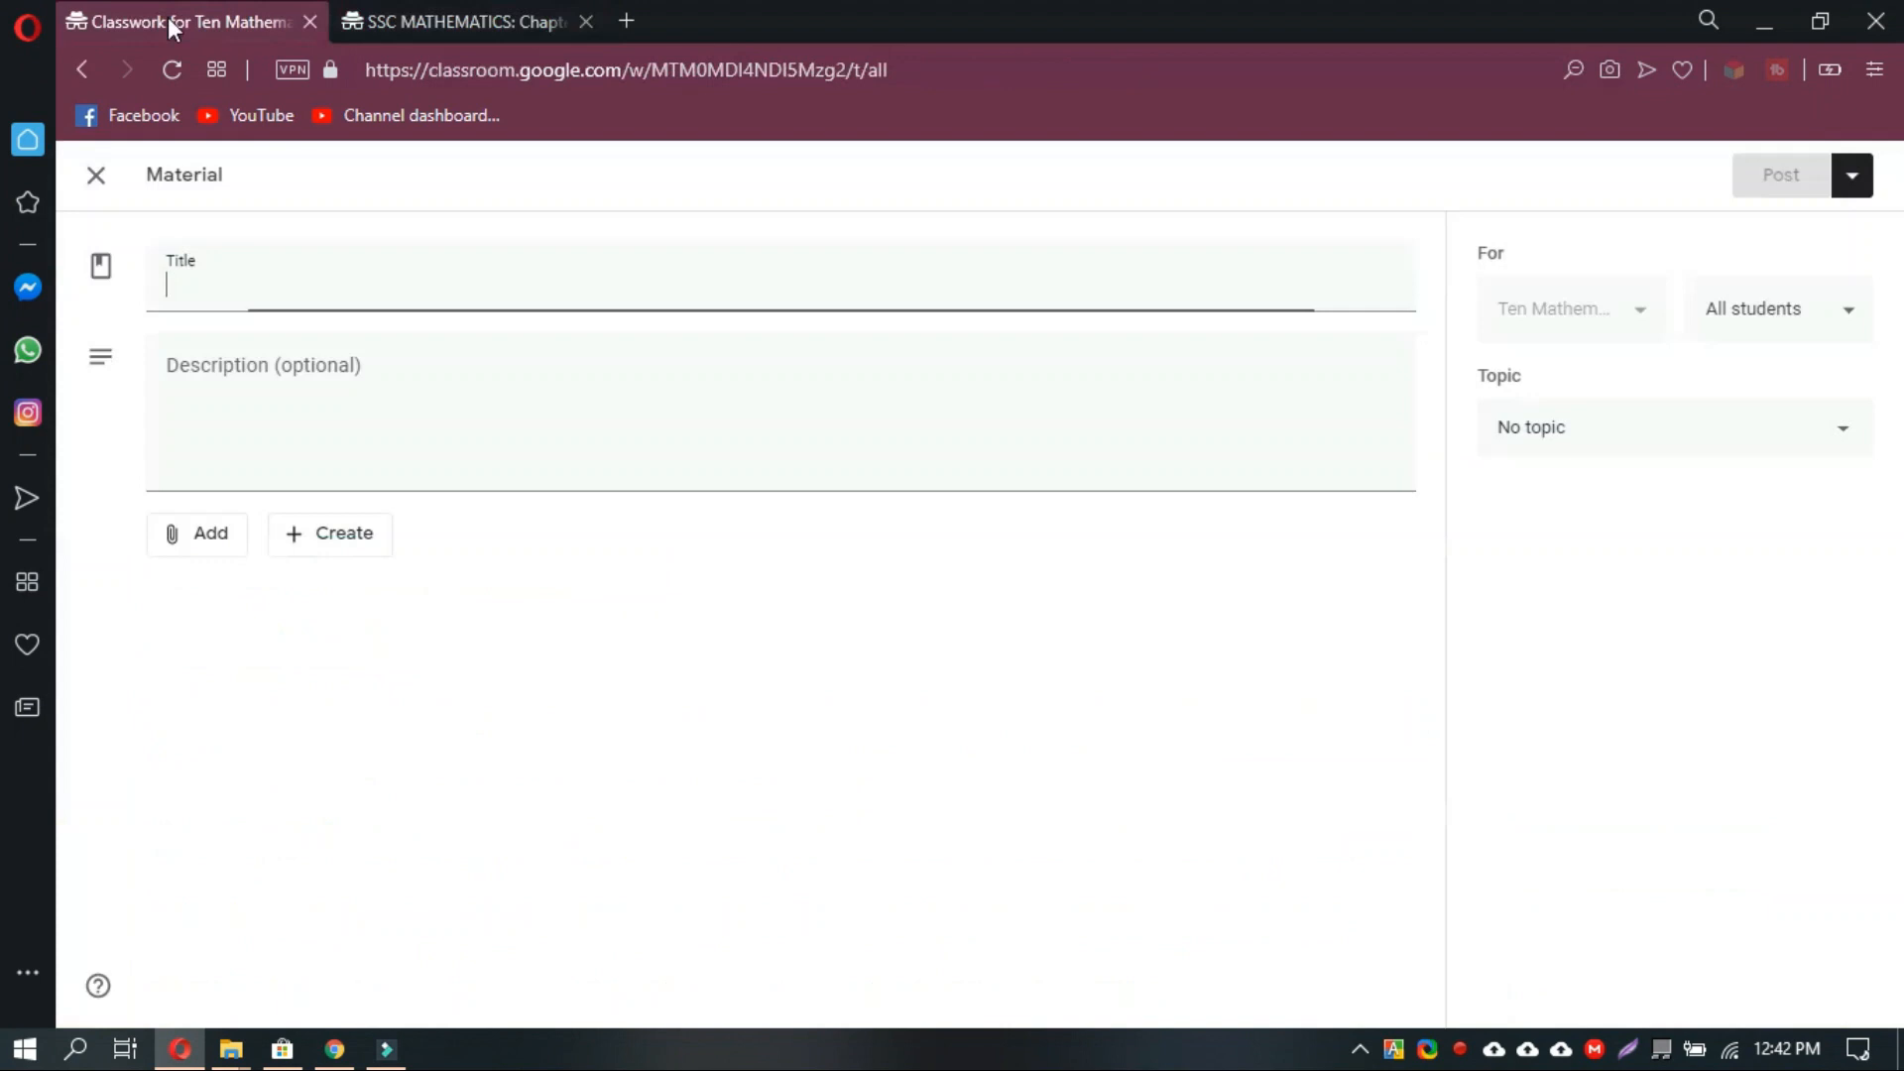
right_click(270, 289)
click(402, 496)
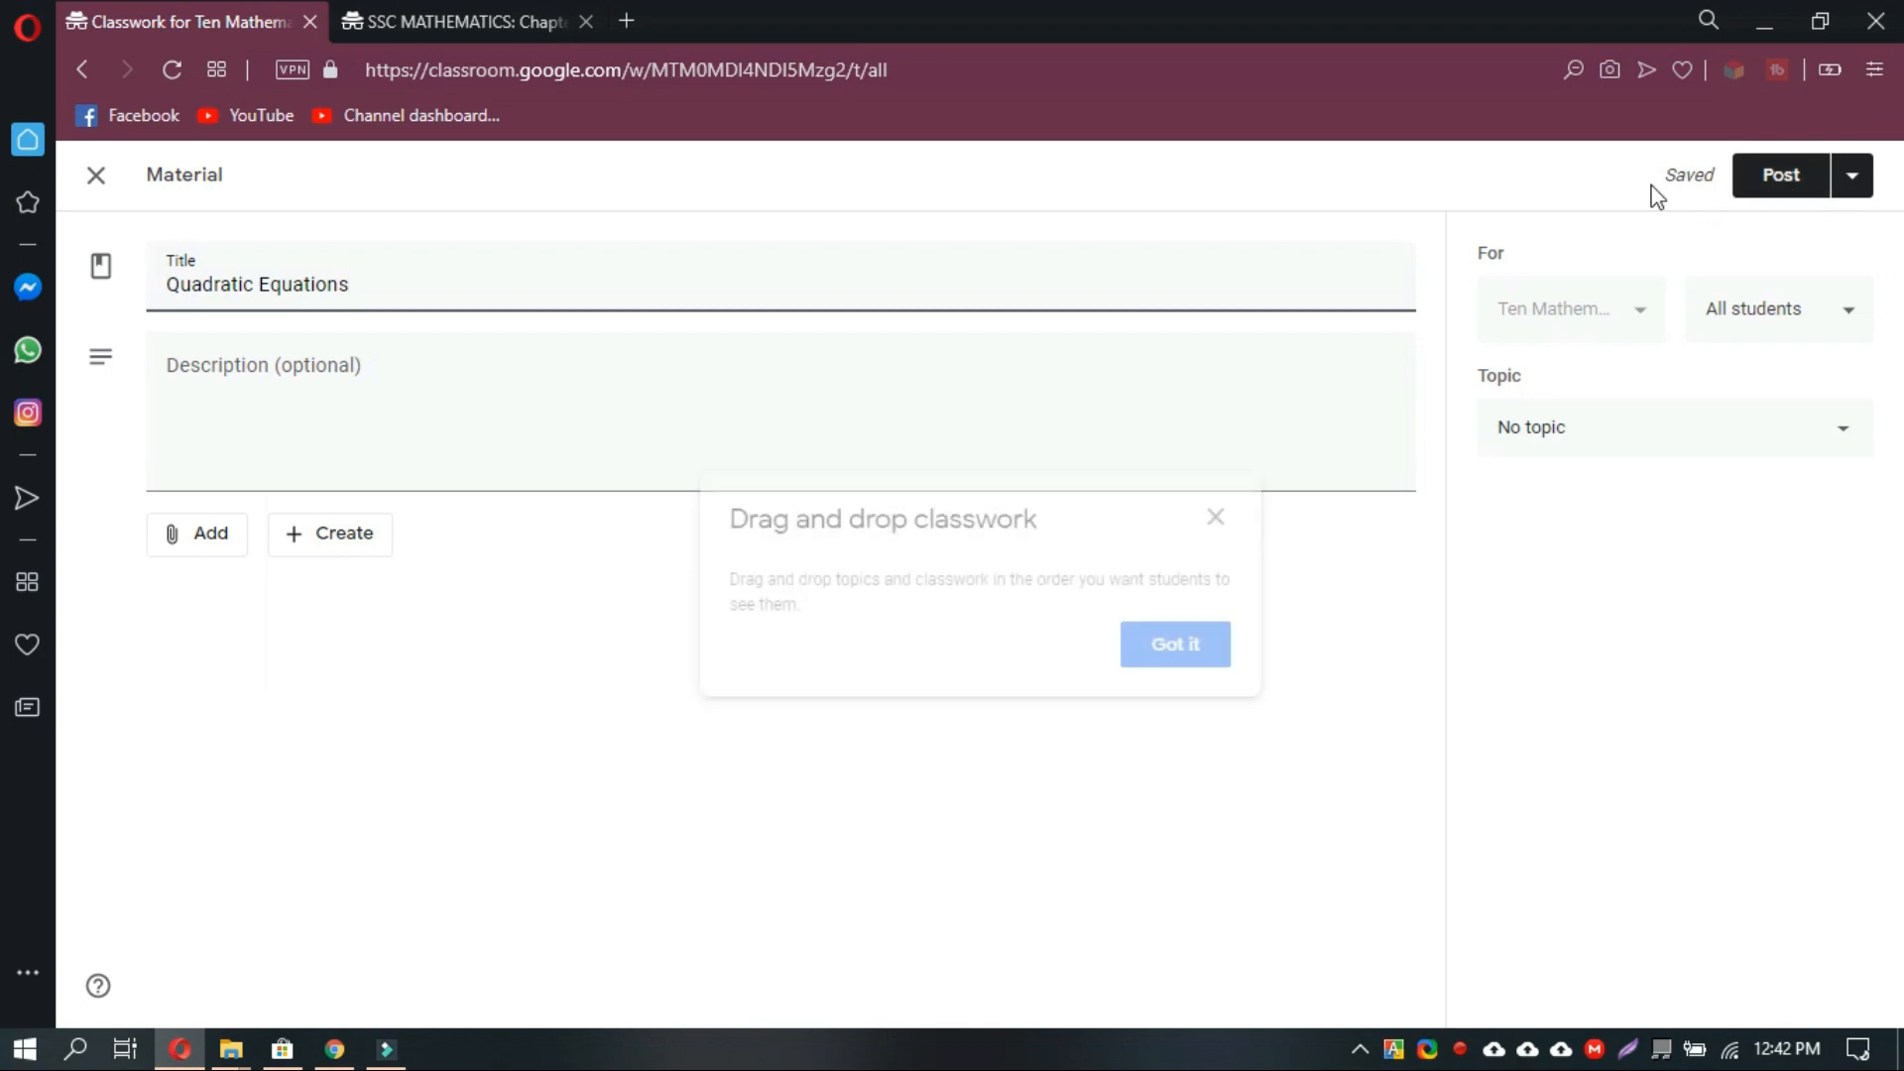
click(1184, 644)
drag(1694, 175, 1587, 162)
click(1349, 185)
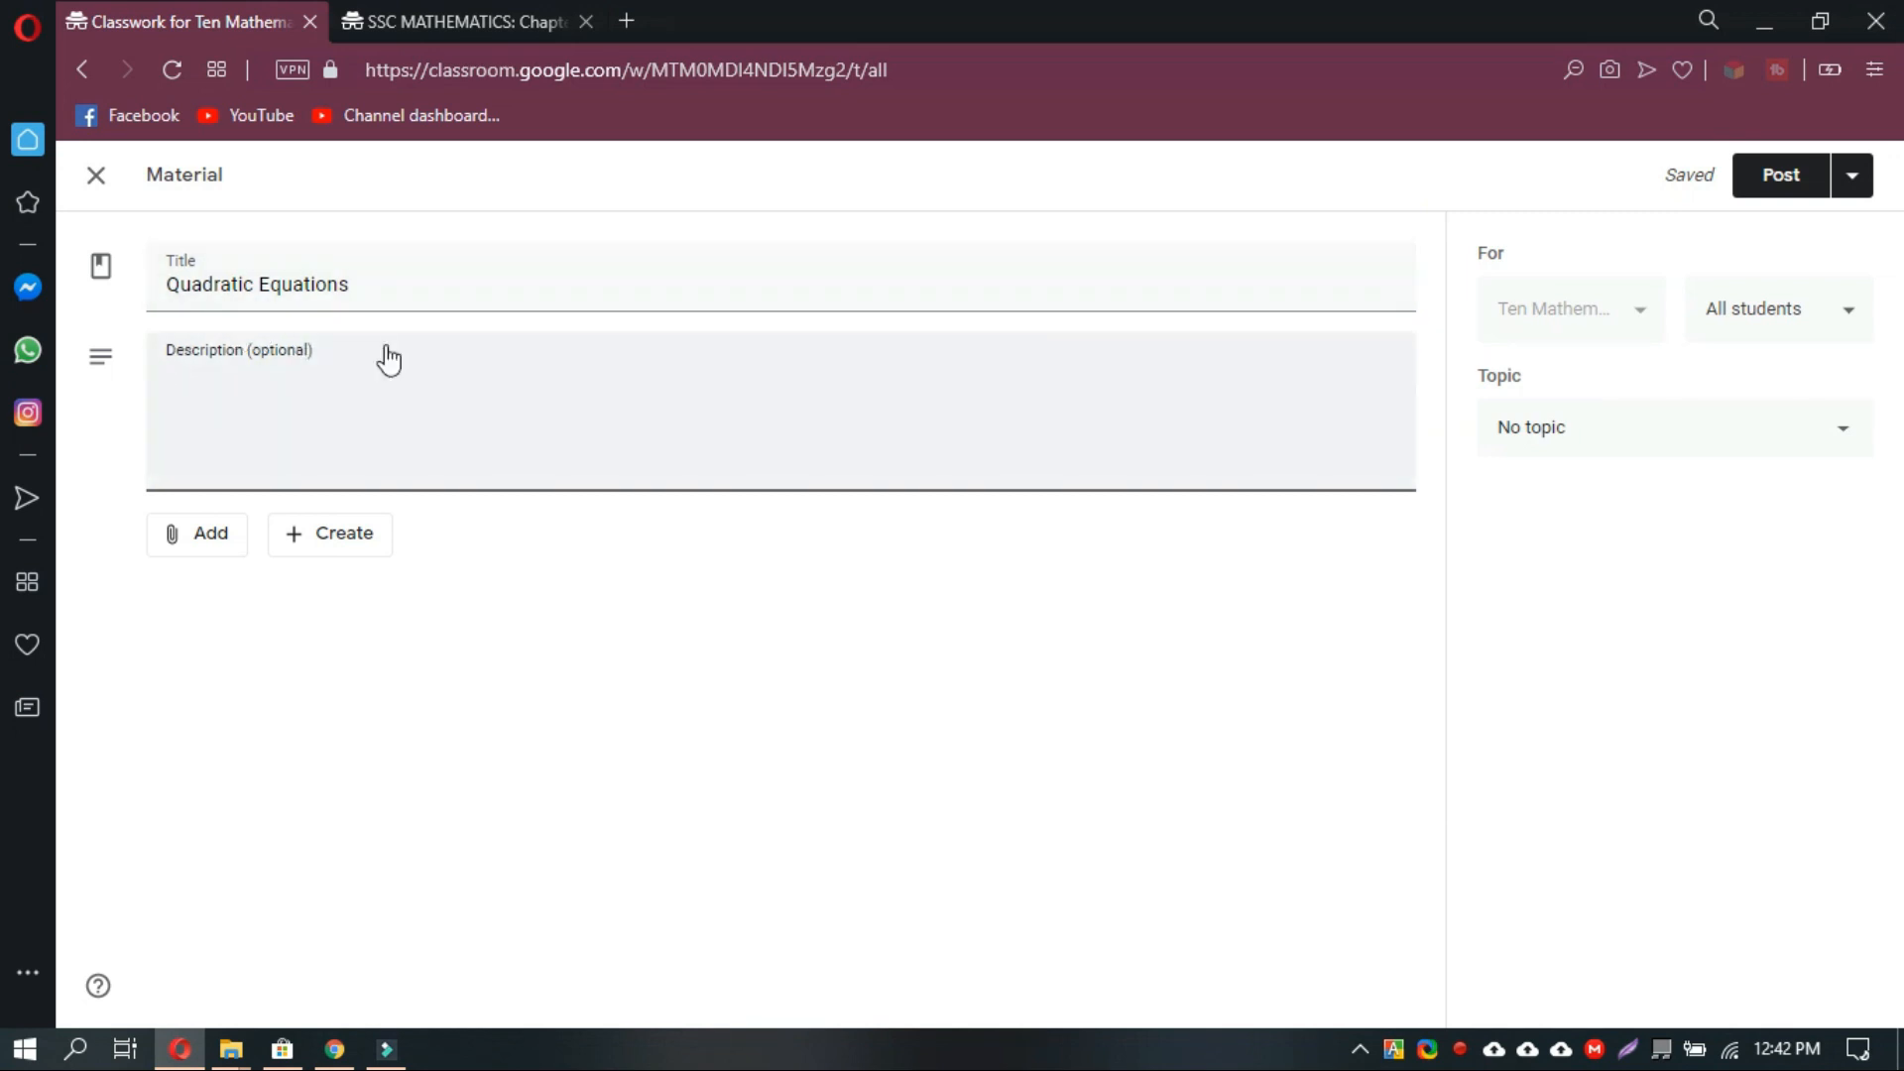
click(201, 559)
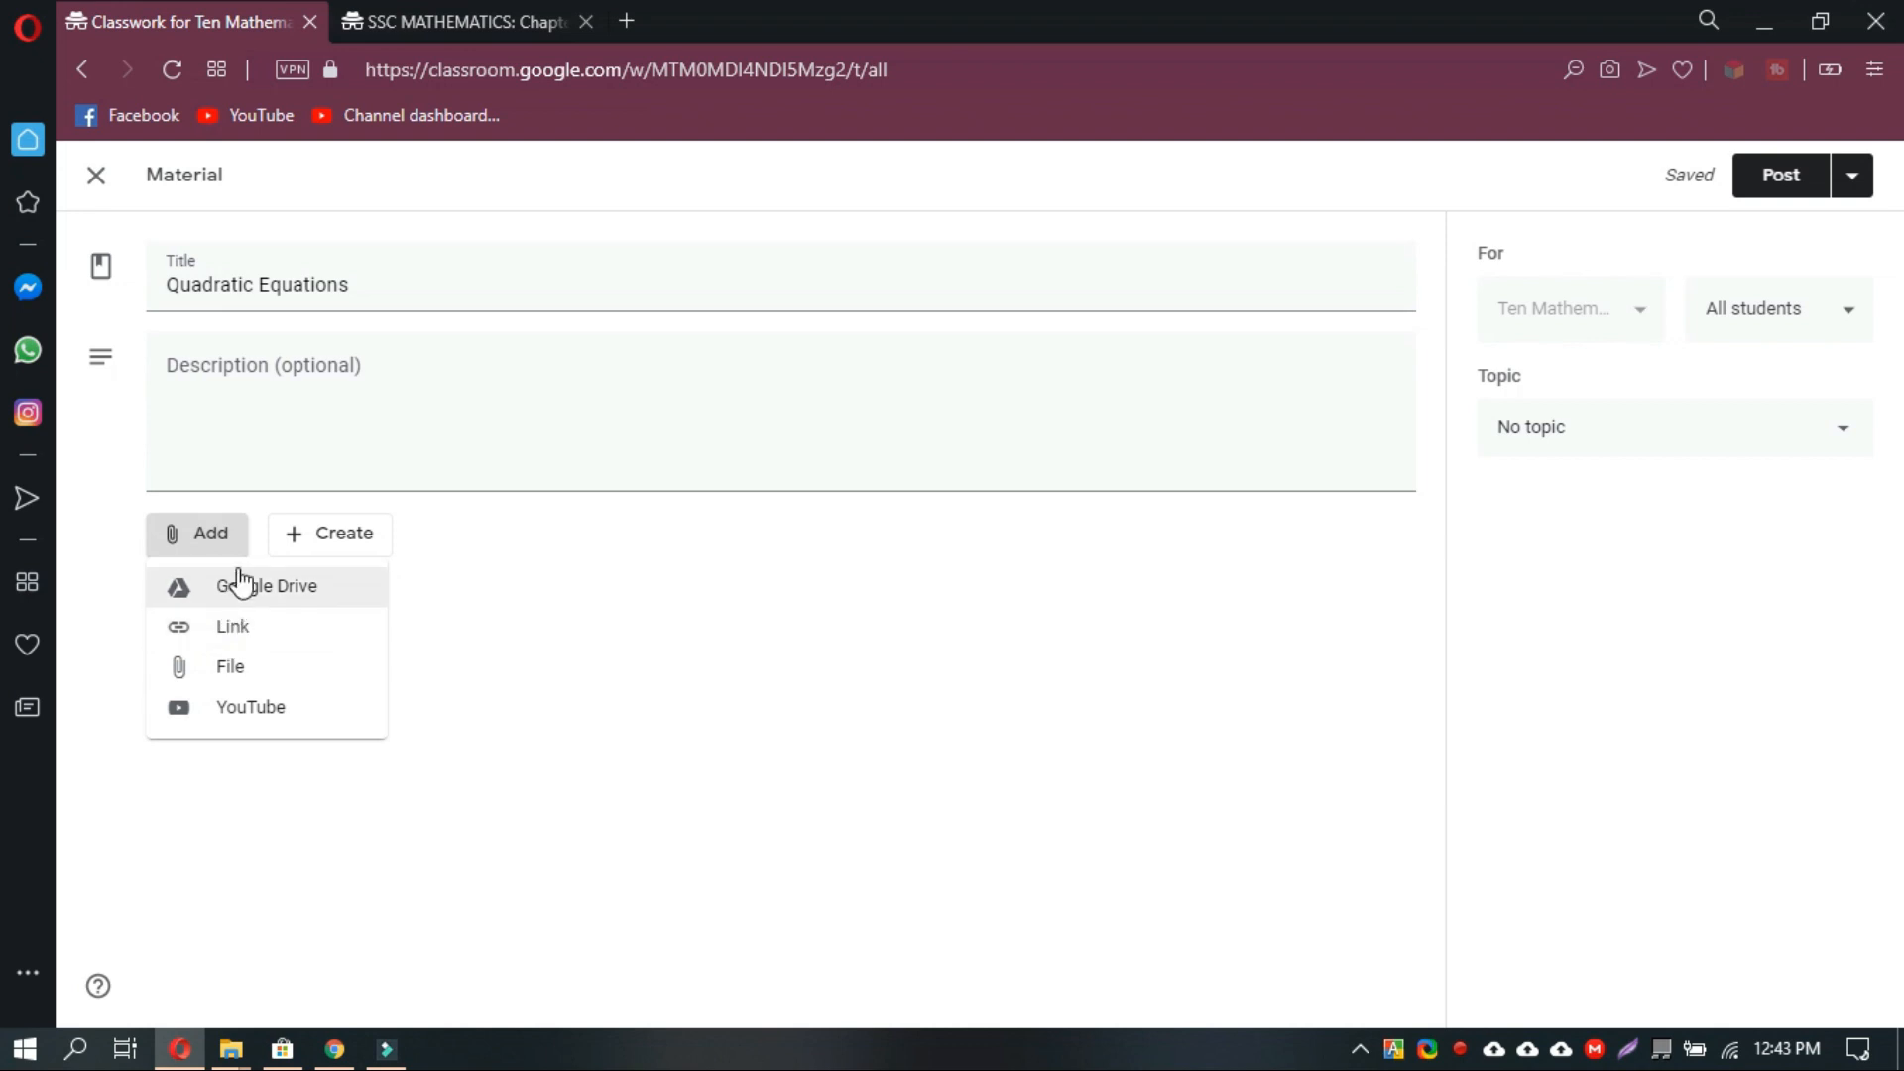
click(297, 784)
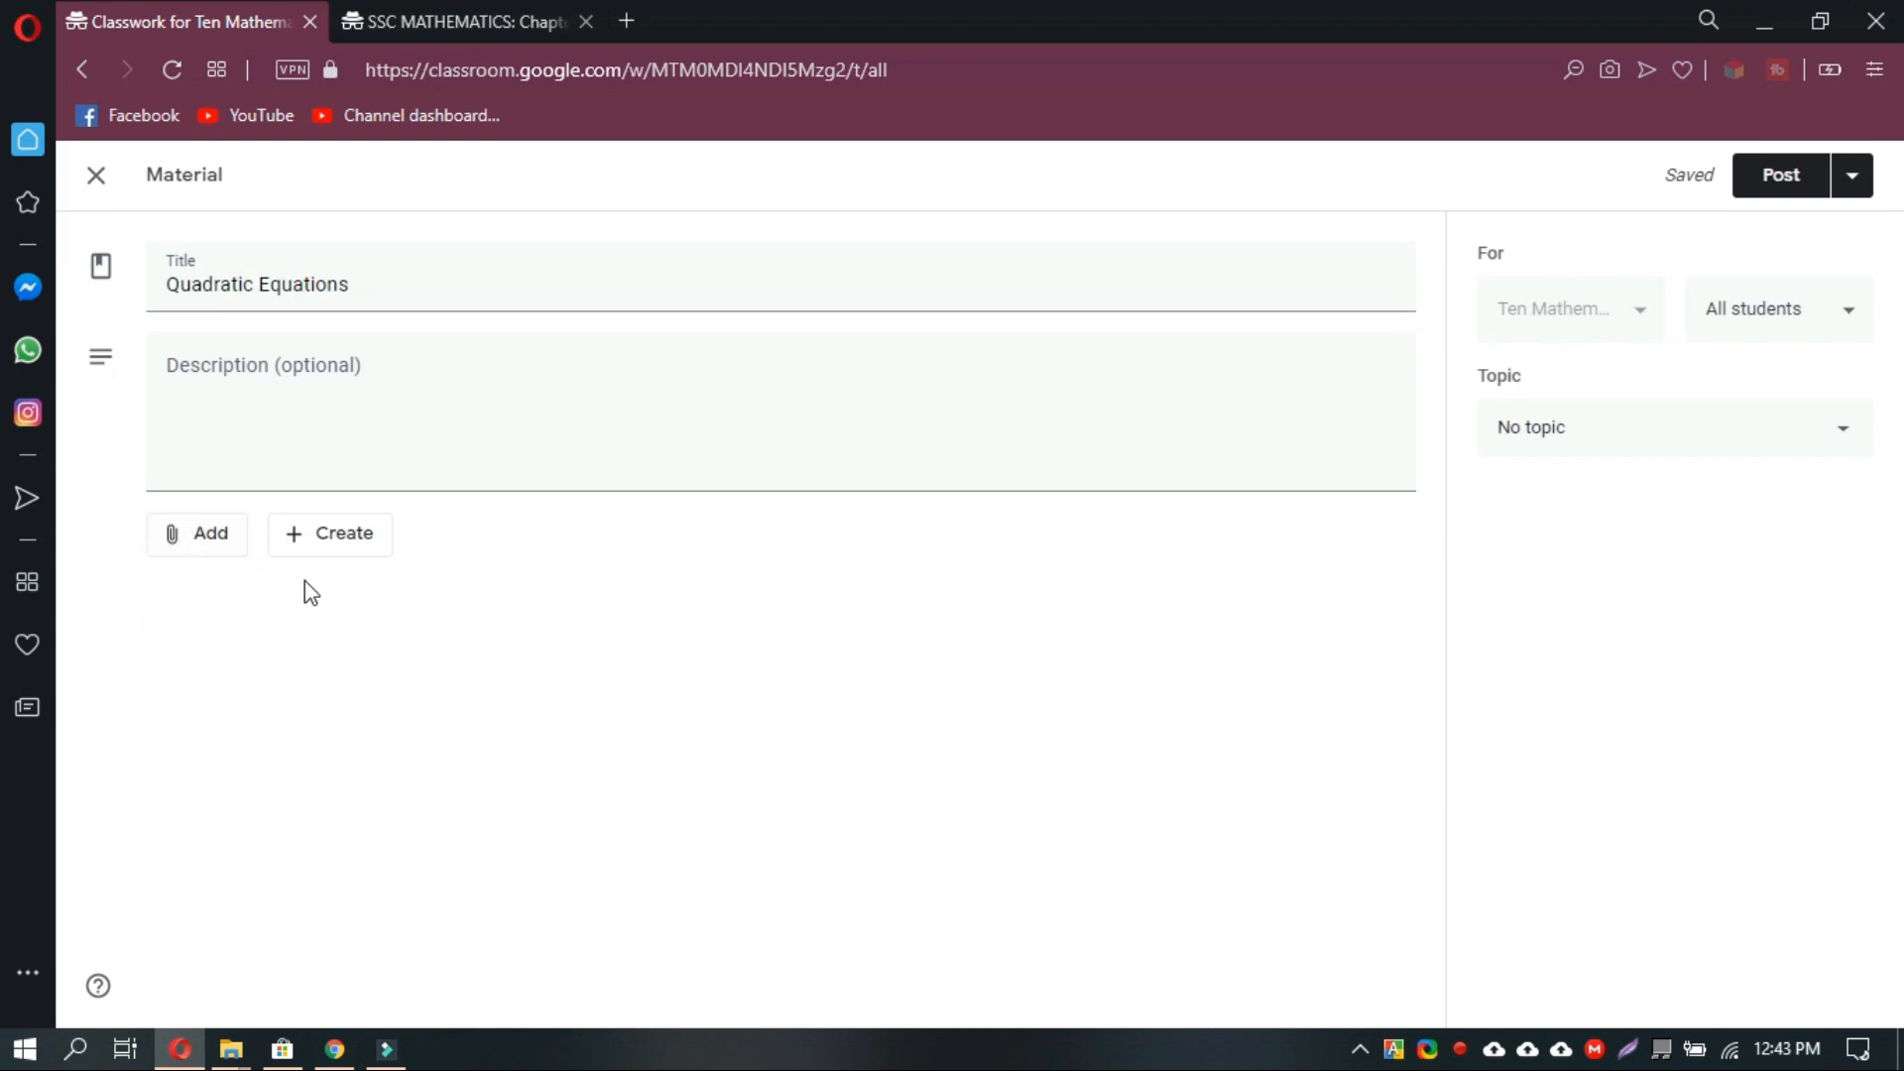
click(191, 555)
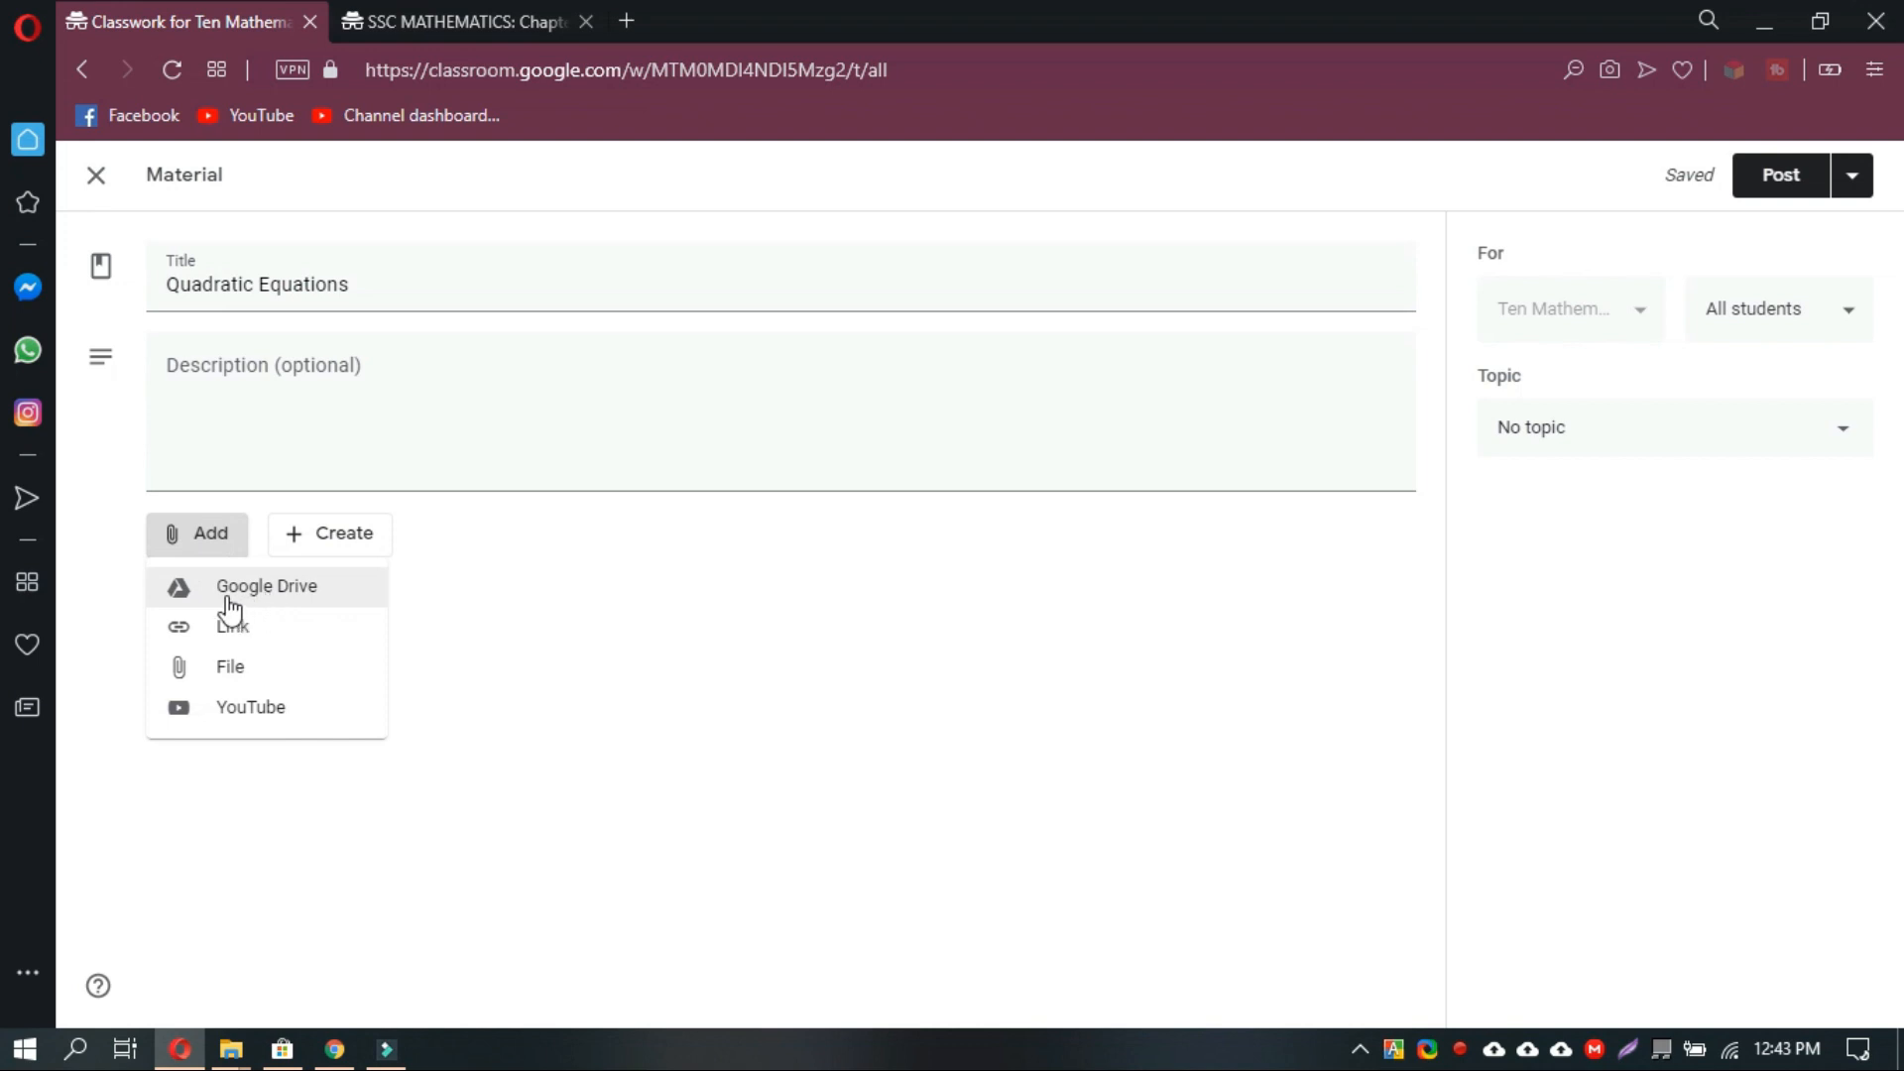
click(218, 590)
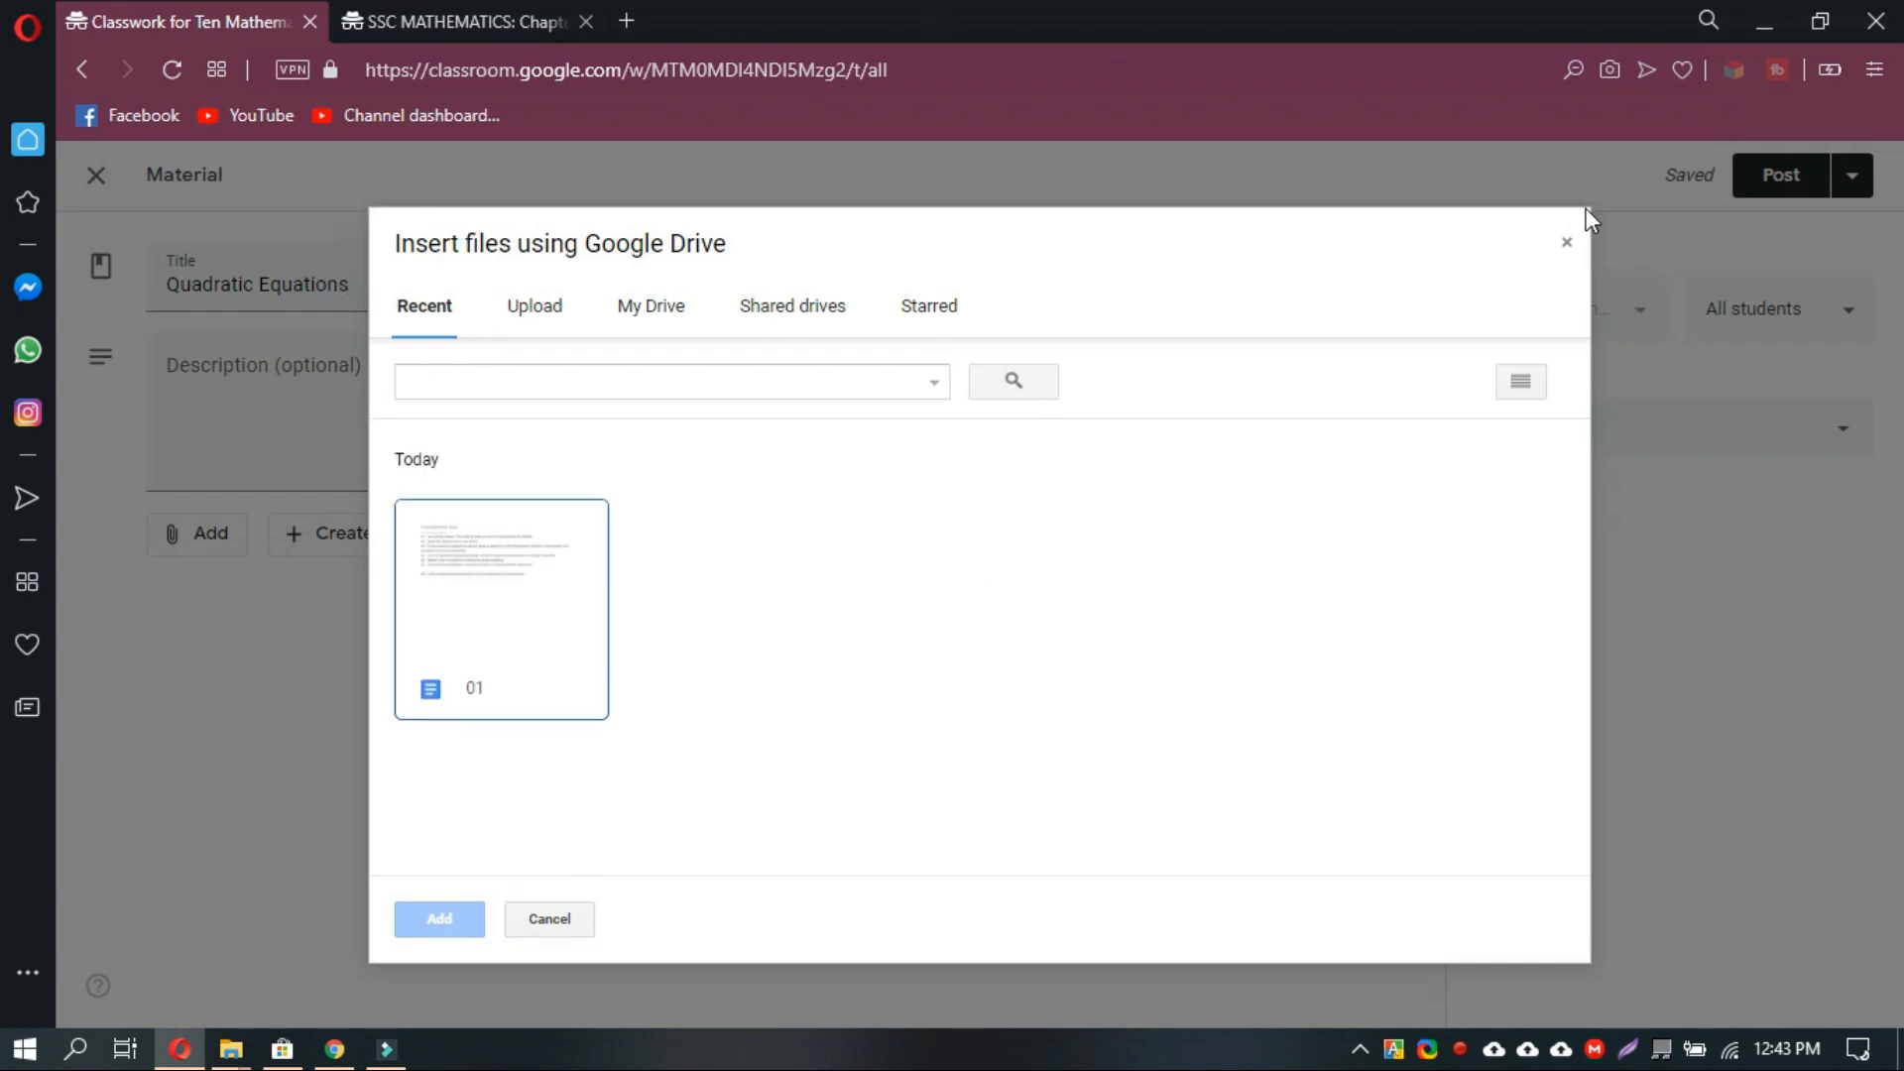
click(1567, 243)
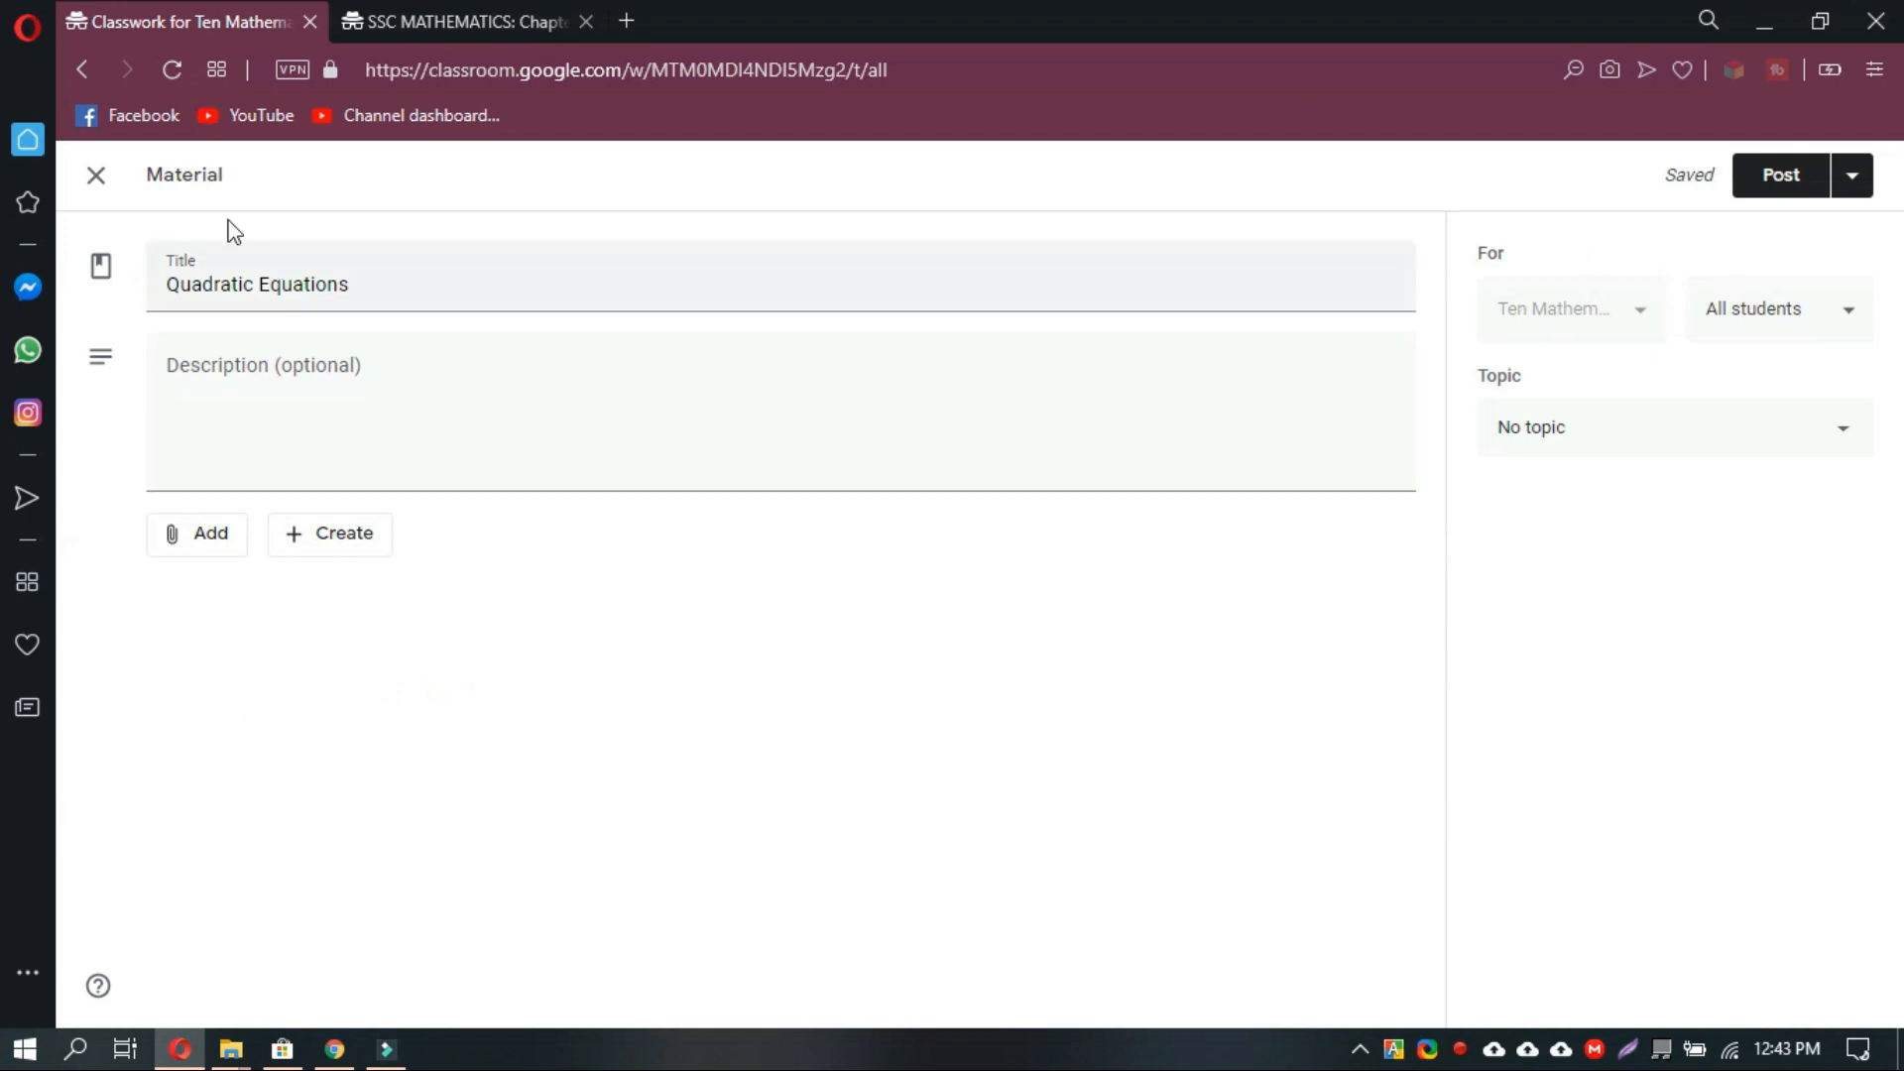
Leave the material as a draft and open the document 01 from the class Drive folder.
click(99, 177)
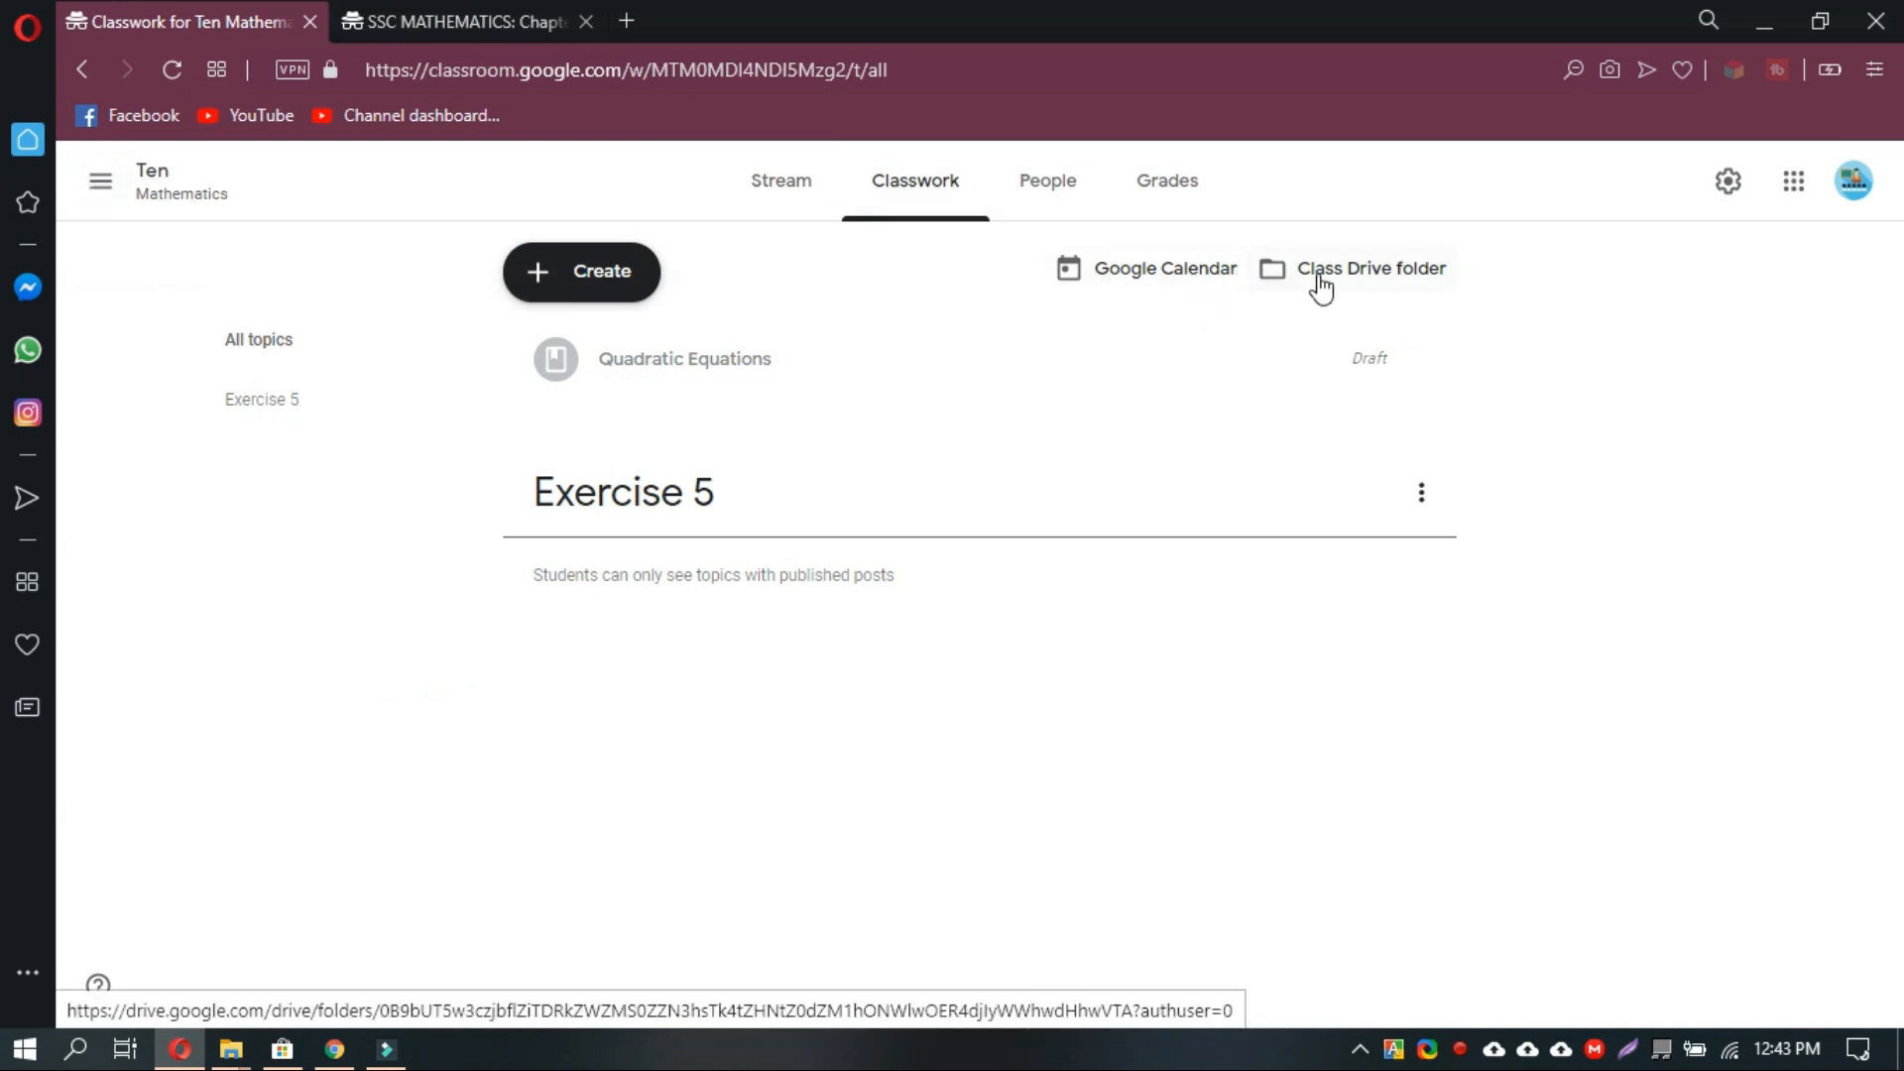
click(1387, 282)
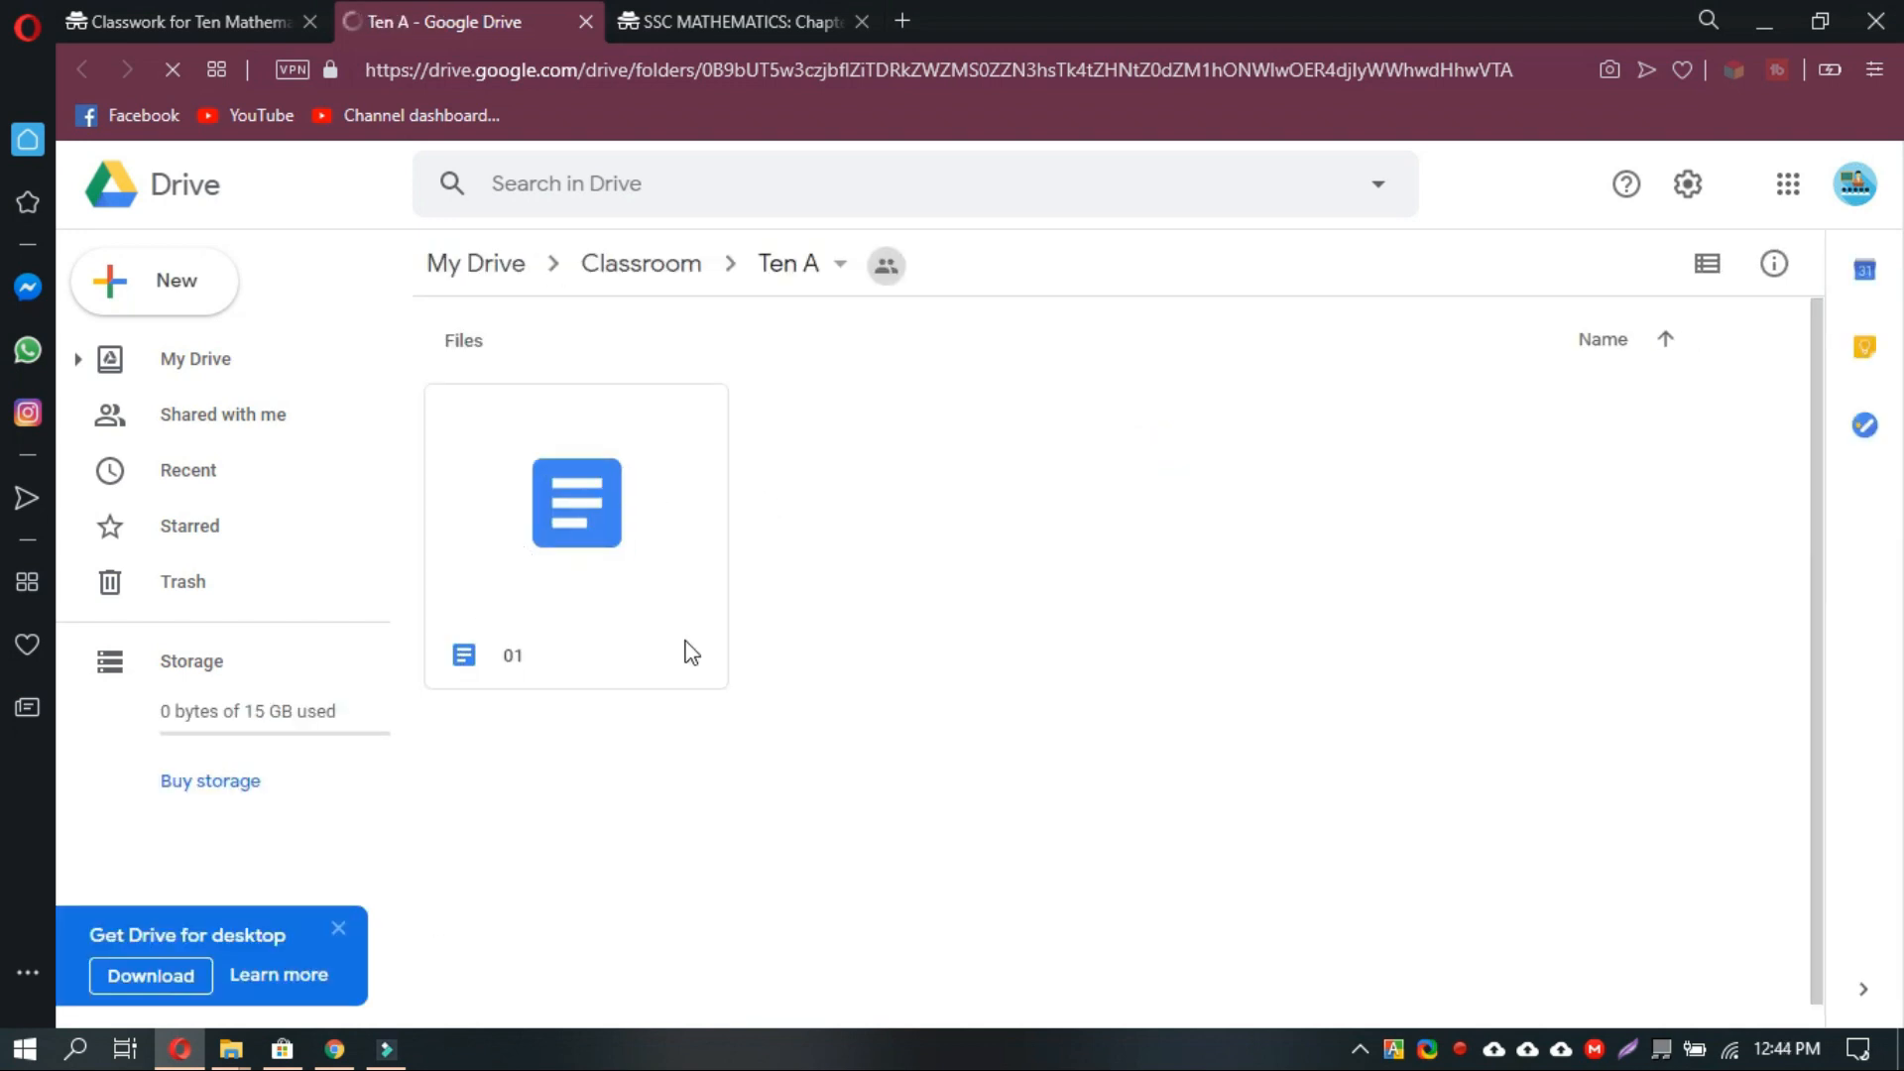
double_click(549, 468)
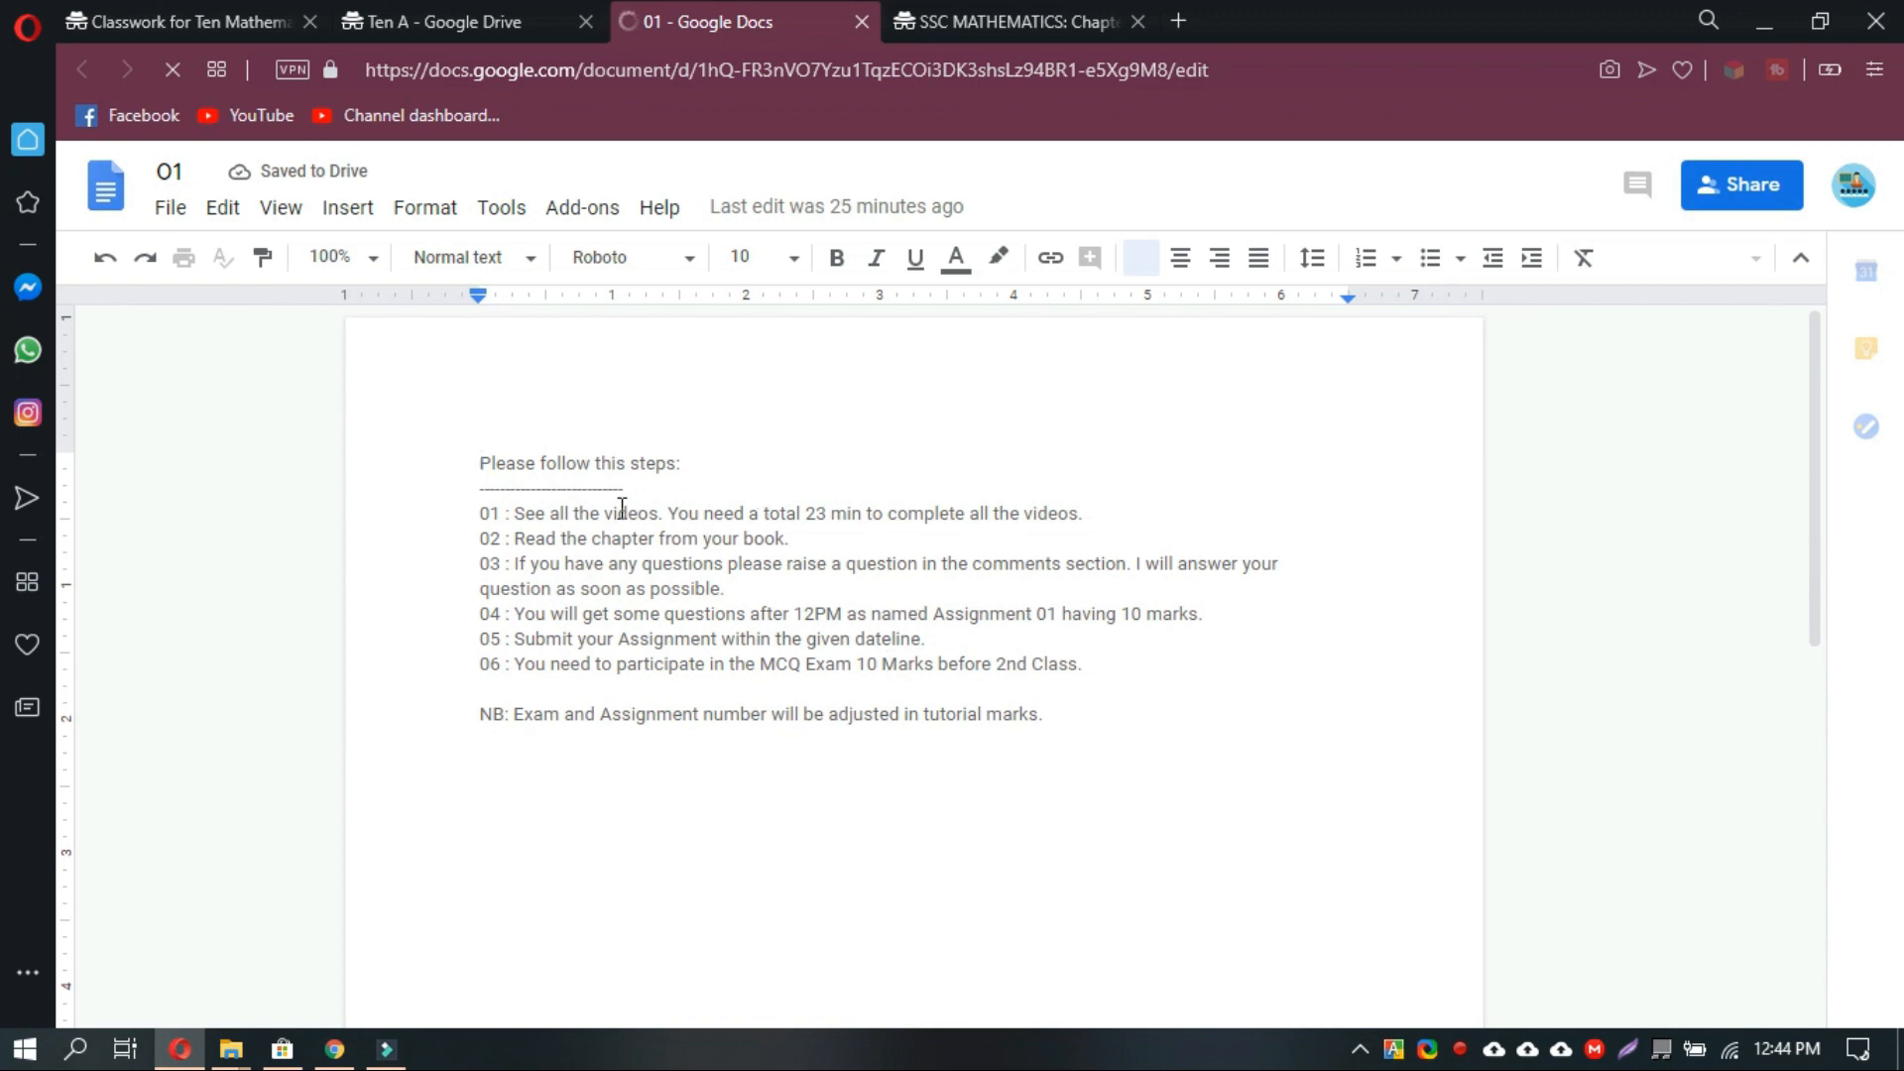
Return to the class's classwork and reopen the Quadratic Equations draft material for editing.
click(413, 22)
click(189, 12)
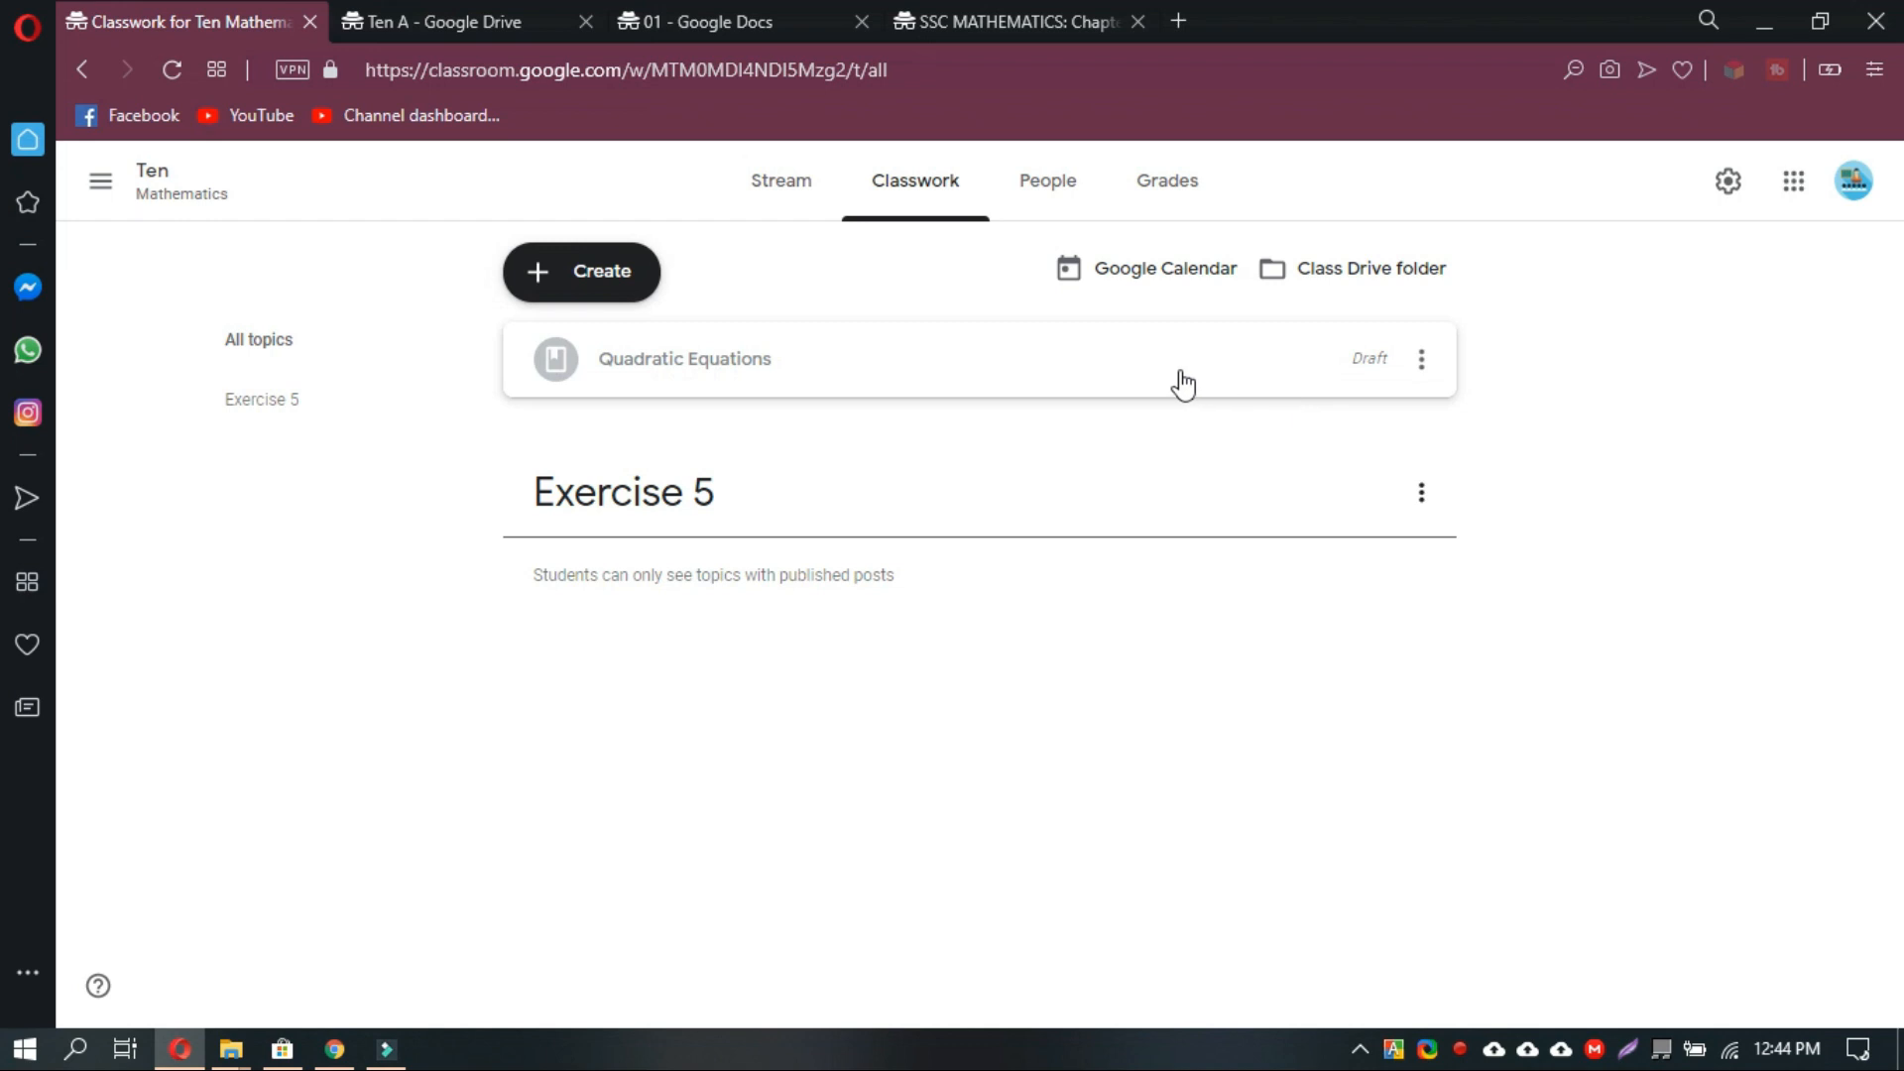
click(1176, 371)
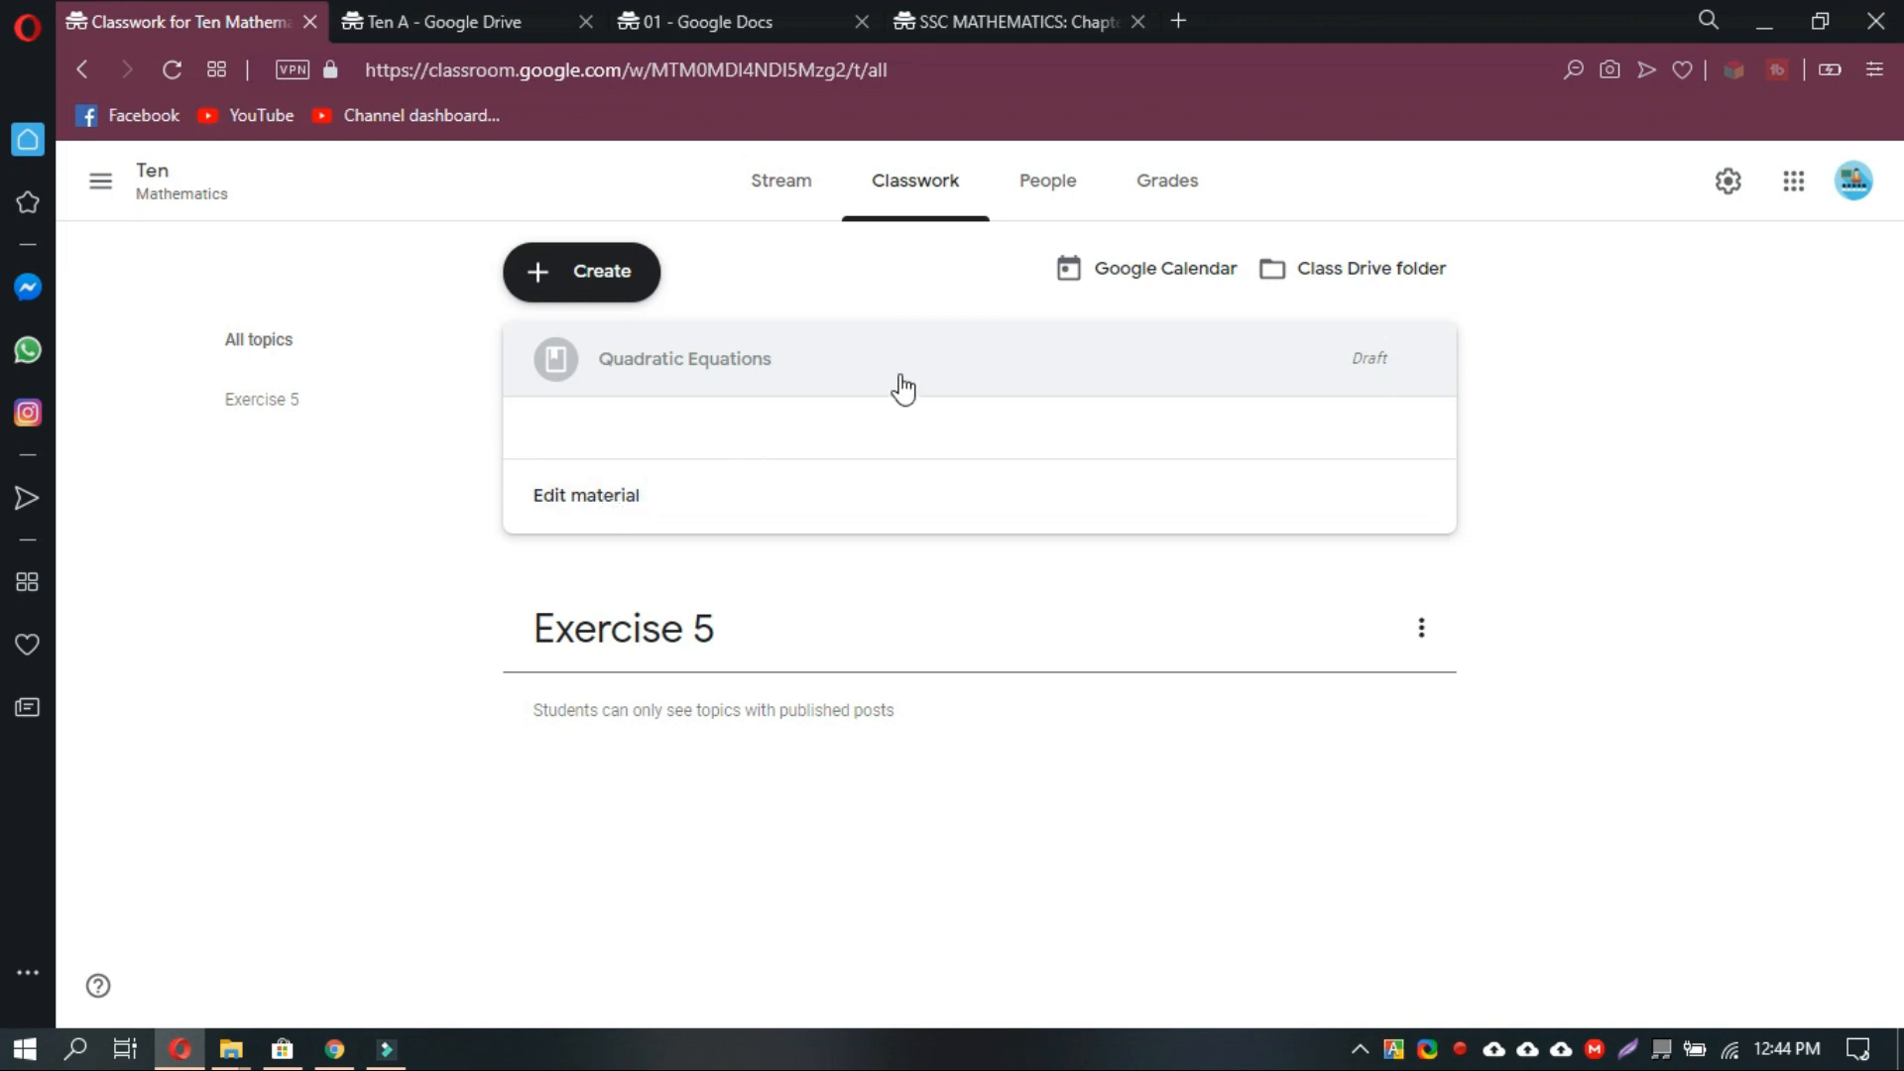
click(605, 508)
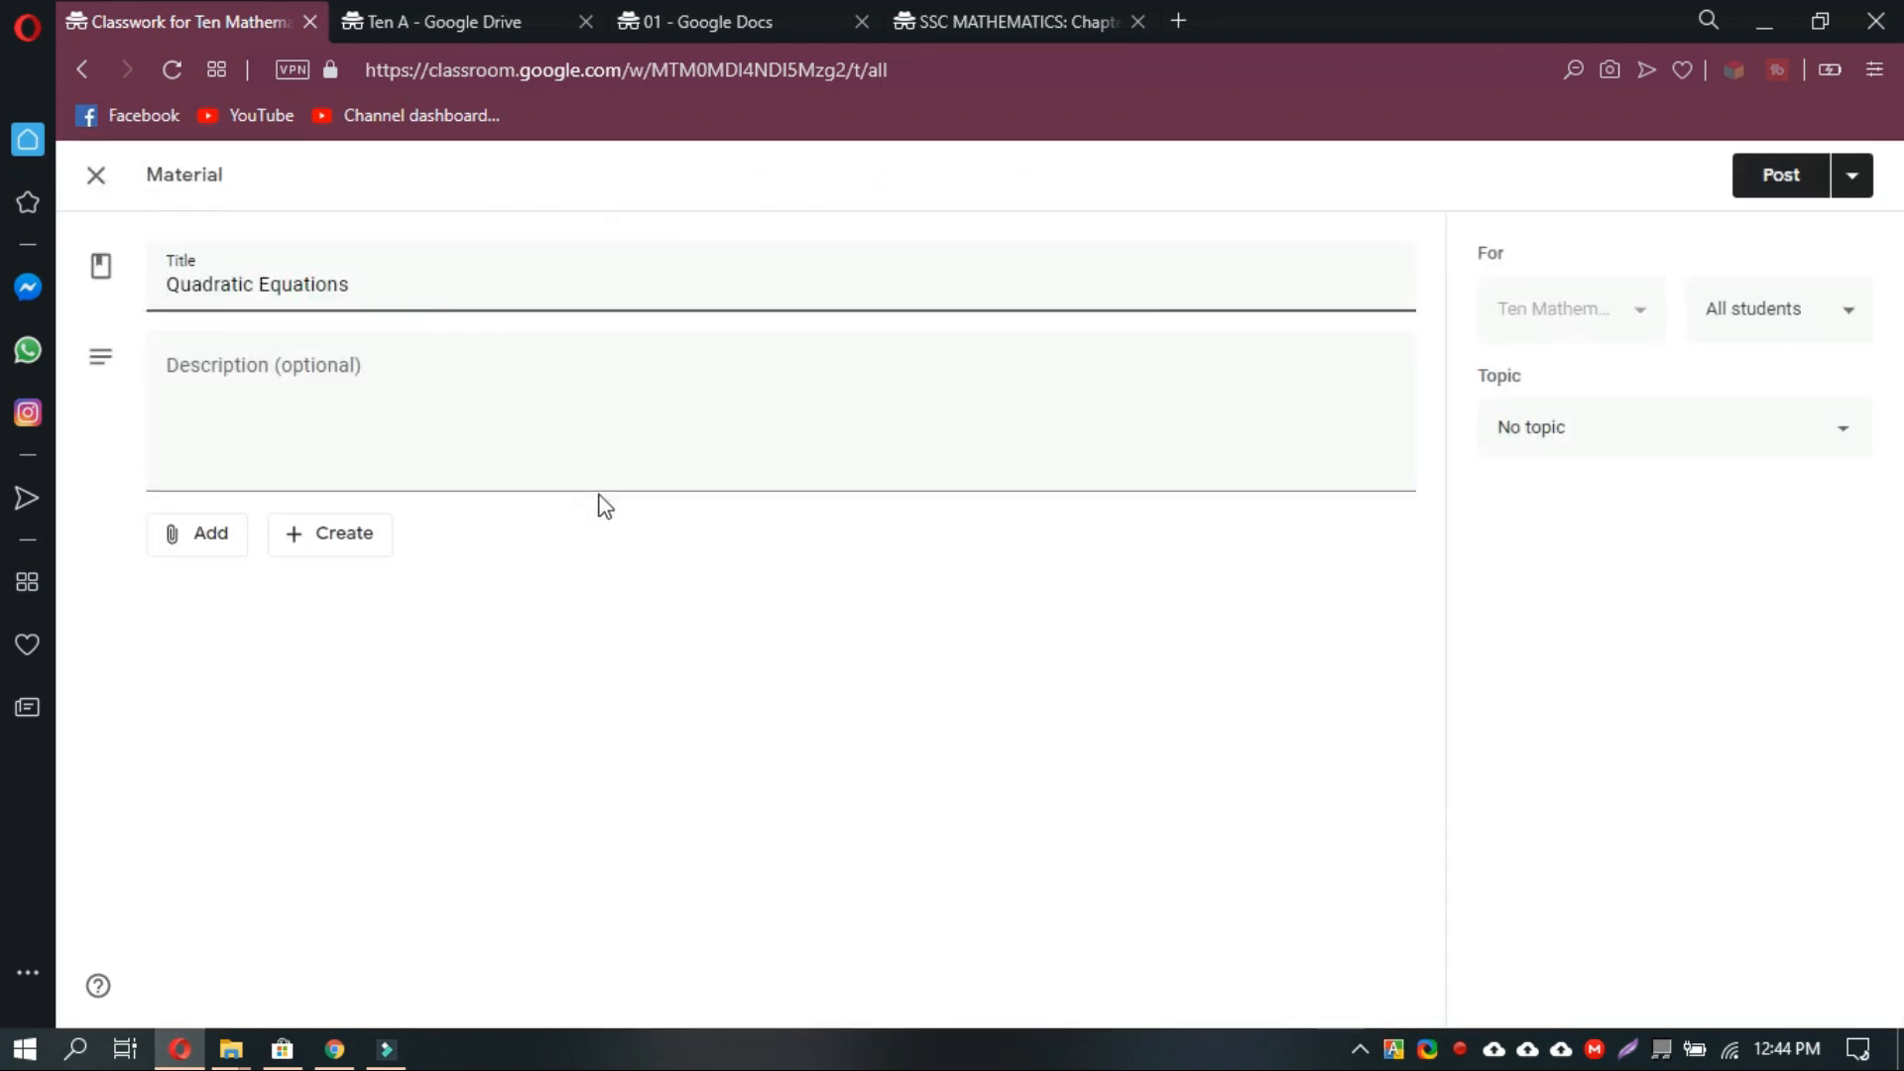
Copy the entire "Please follow this steps" text from the document 01 into the material's description.
click(429, 400)
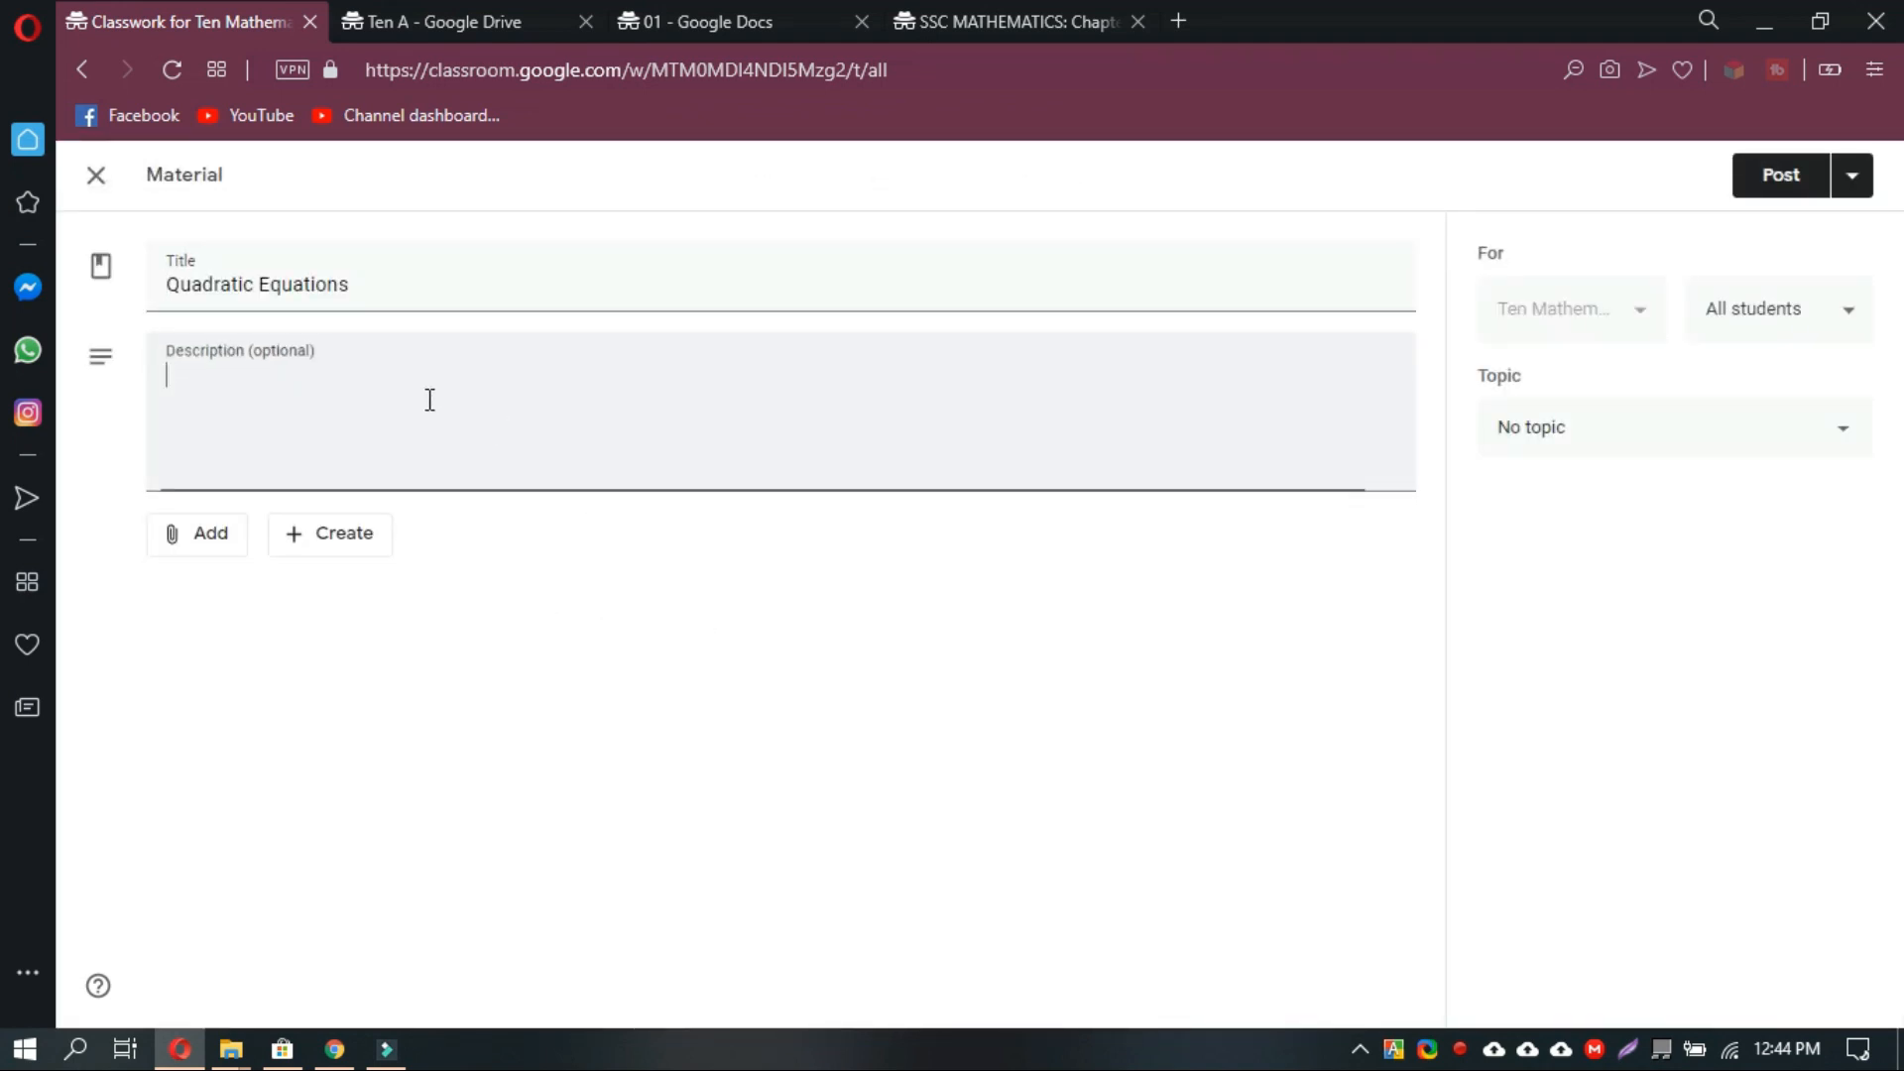
click(1000, 12)
click(680, 20)
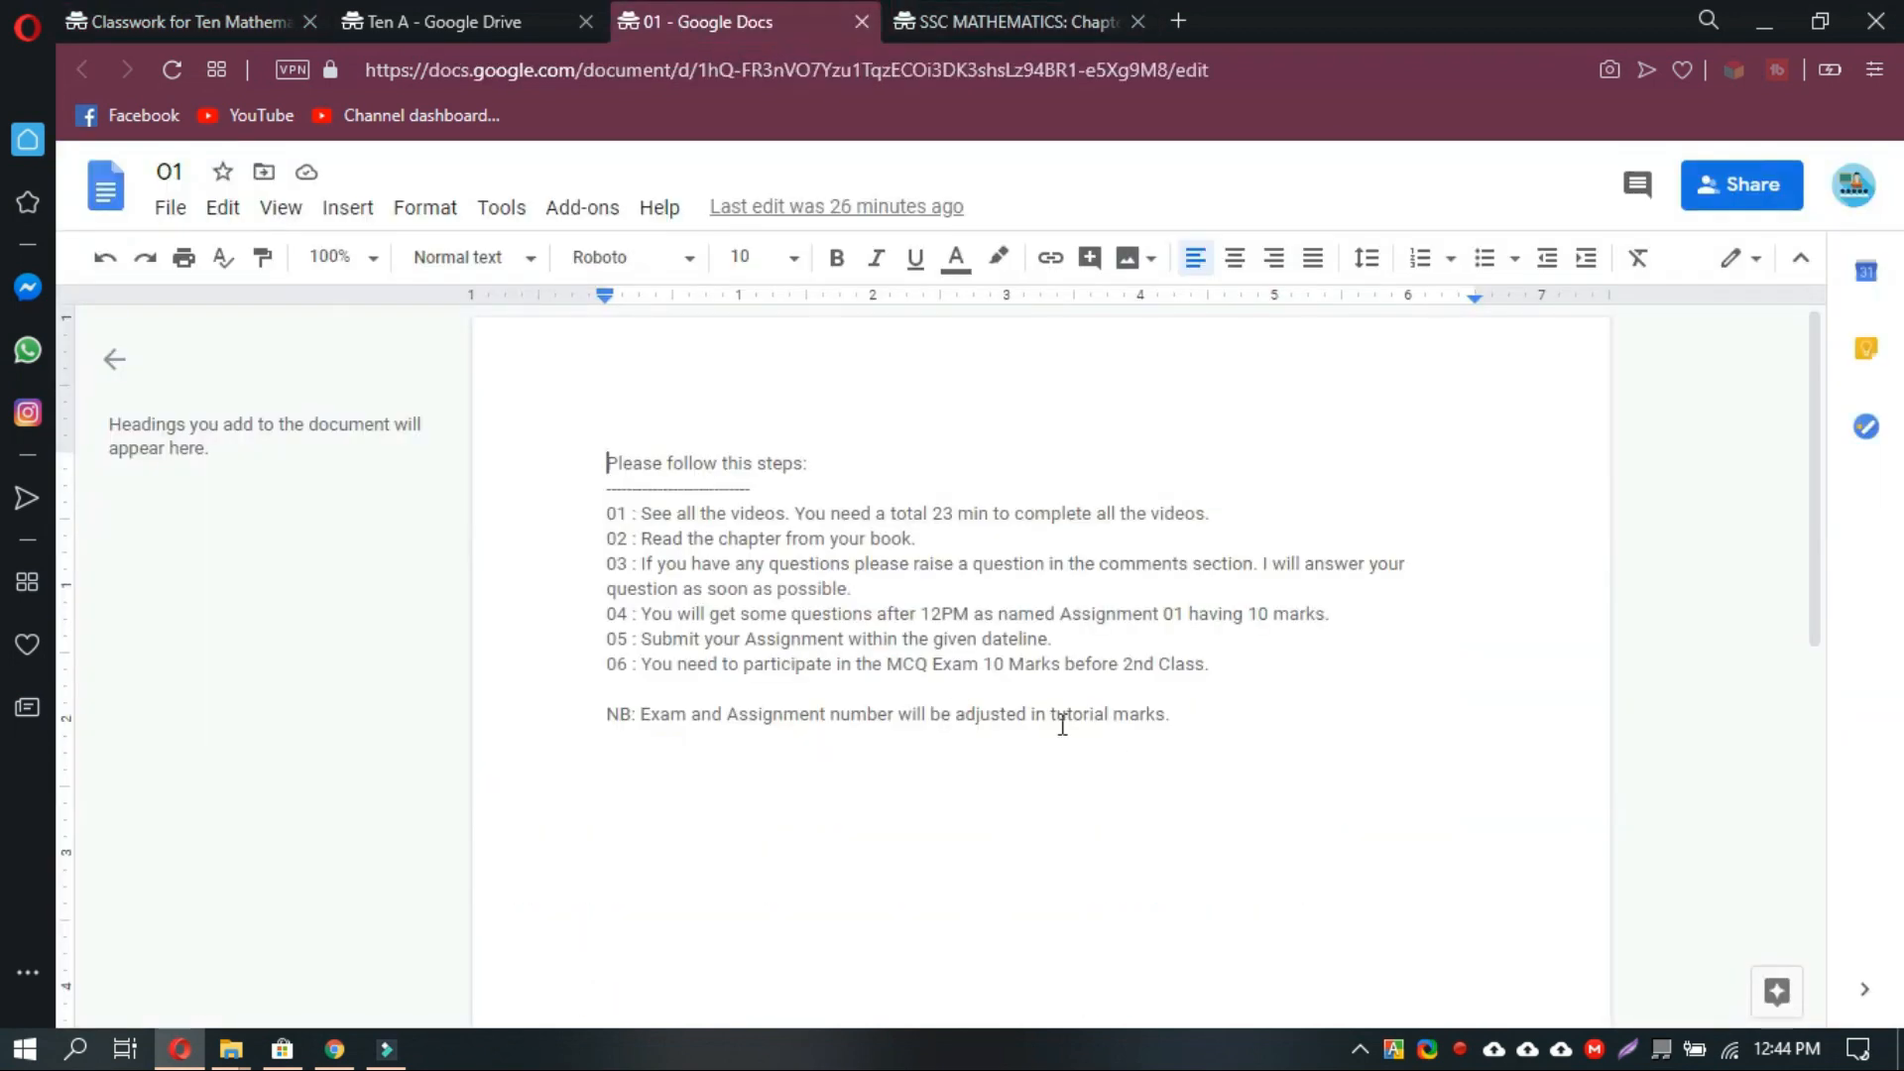
drag(1062, 724, 573, 580)
key(ctrl+a)
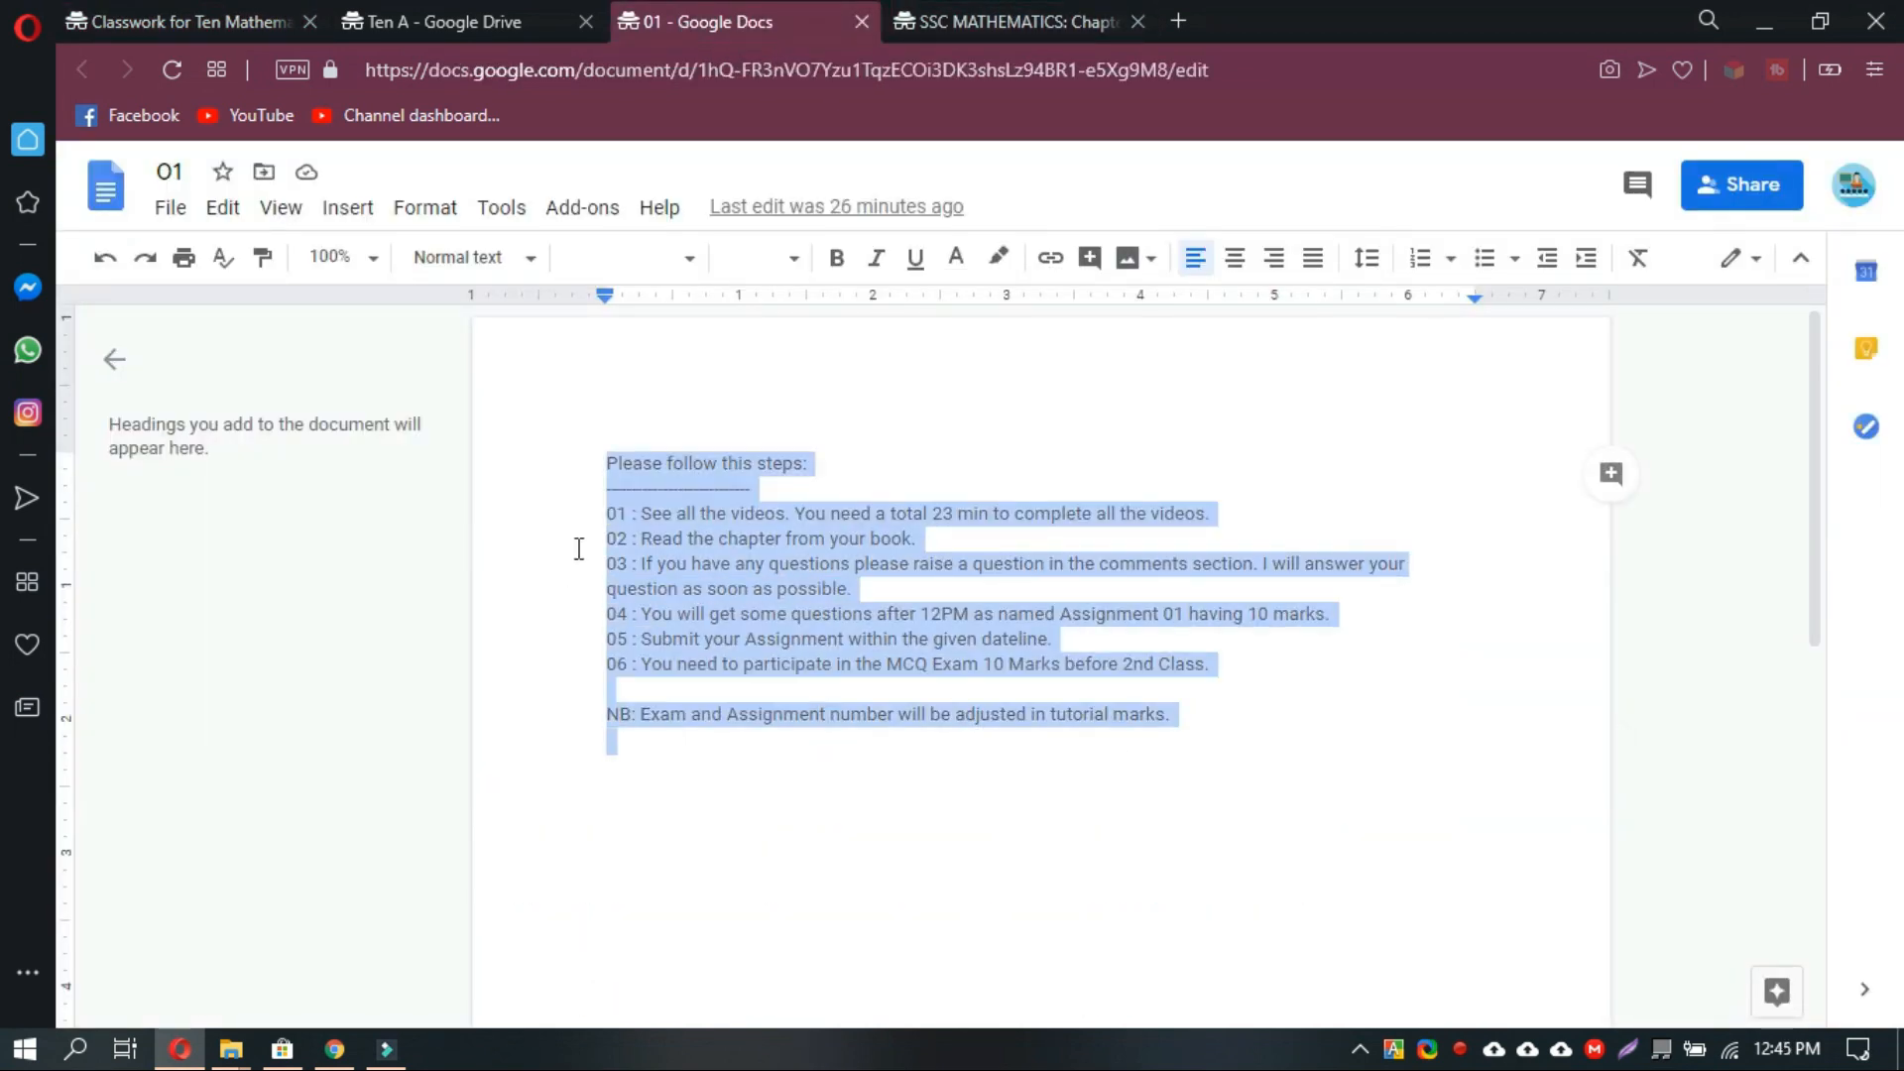
click(395, 12)
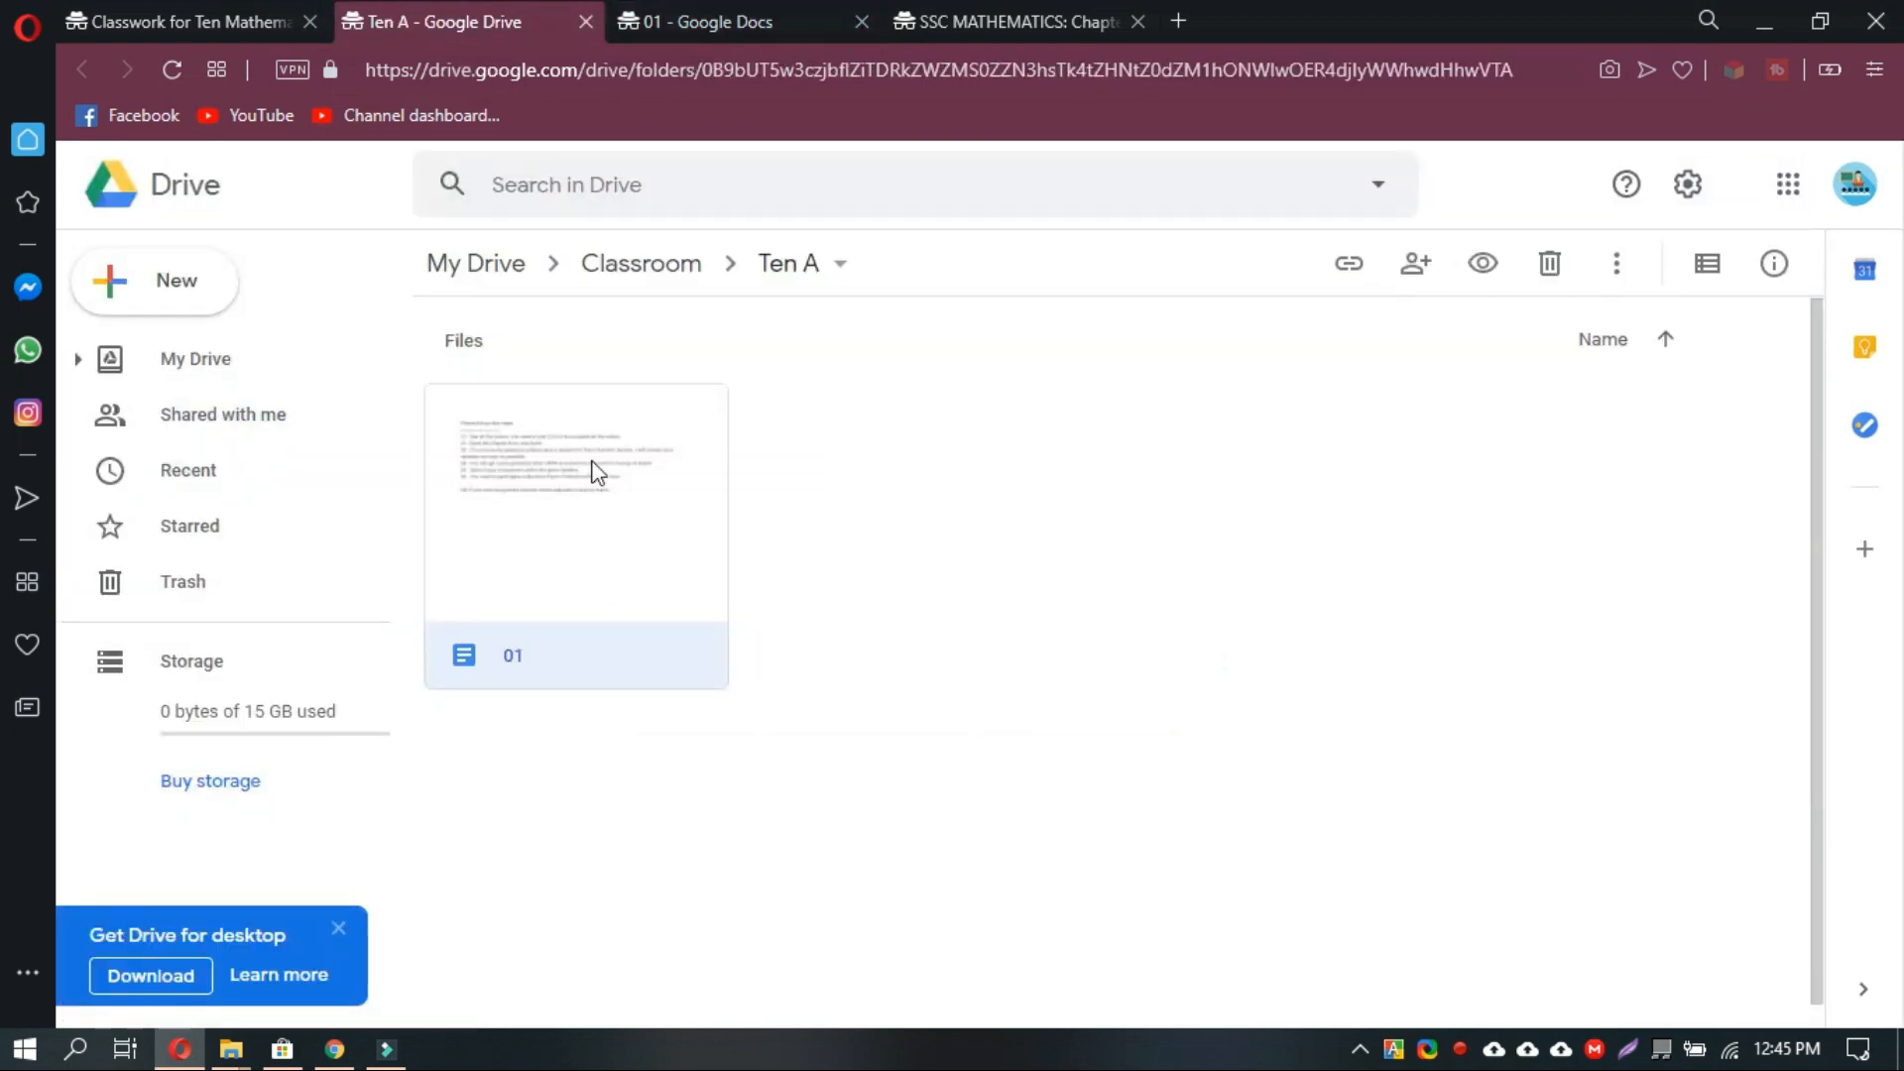
click(205, 12)
text(Please follow this steps: ------------------------- 01 : See all the videos. You need a total 23 min to complete all the videos. 02 : Read the chapter from your book. 03 : If you have any questions please raise a question in the comments section. I will answer your question as soon as possible. 04 : You will get some questions after 12PM as named Assignment 01 having 10 marks. 05 : Submit your Assignment within the given dateline. 06 : You need to participate in the MCQ Exam 10 Marks before 2nd Class.  NB: Exam and Assignment number will be adjusted in tutorial marks.)
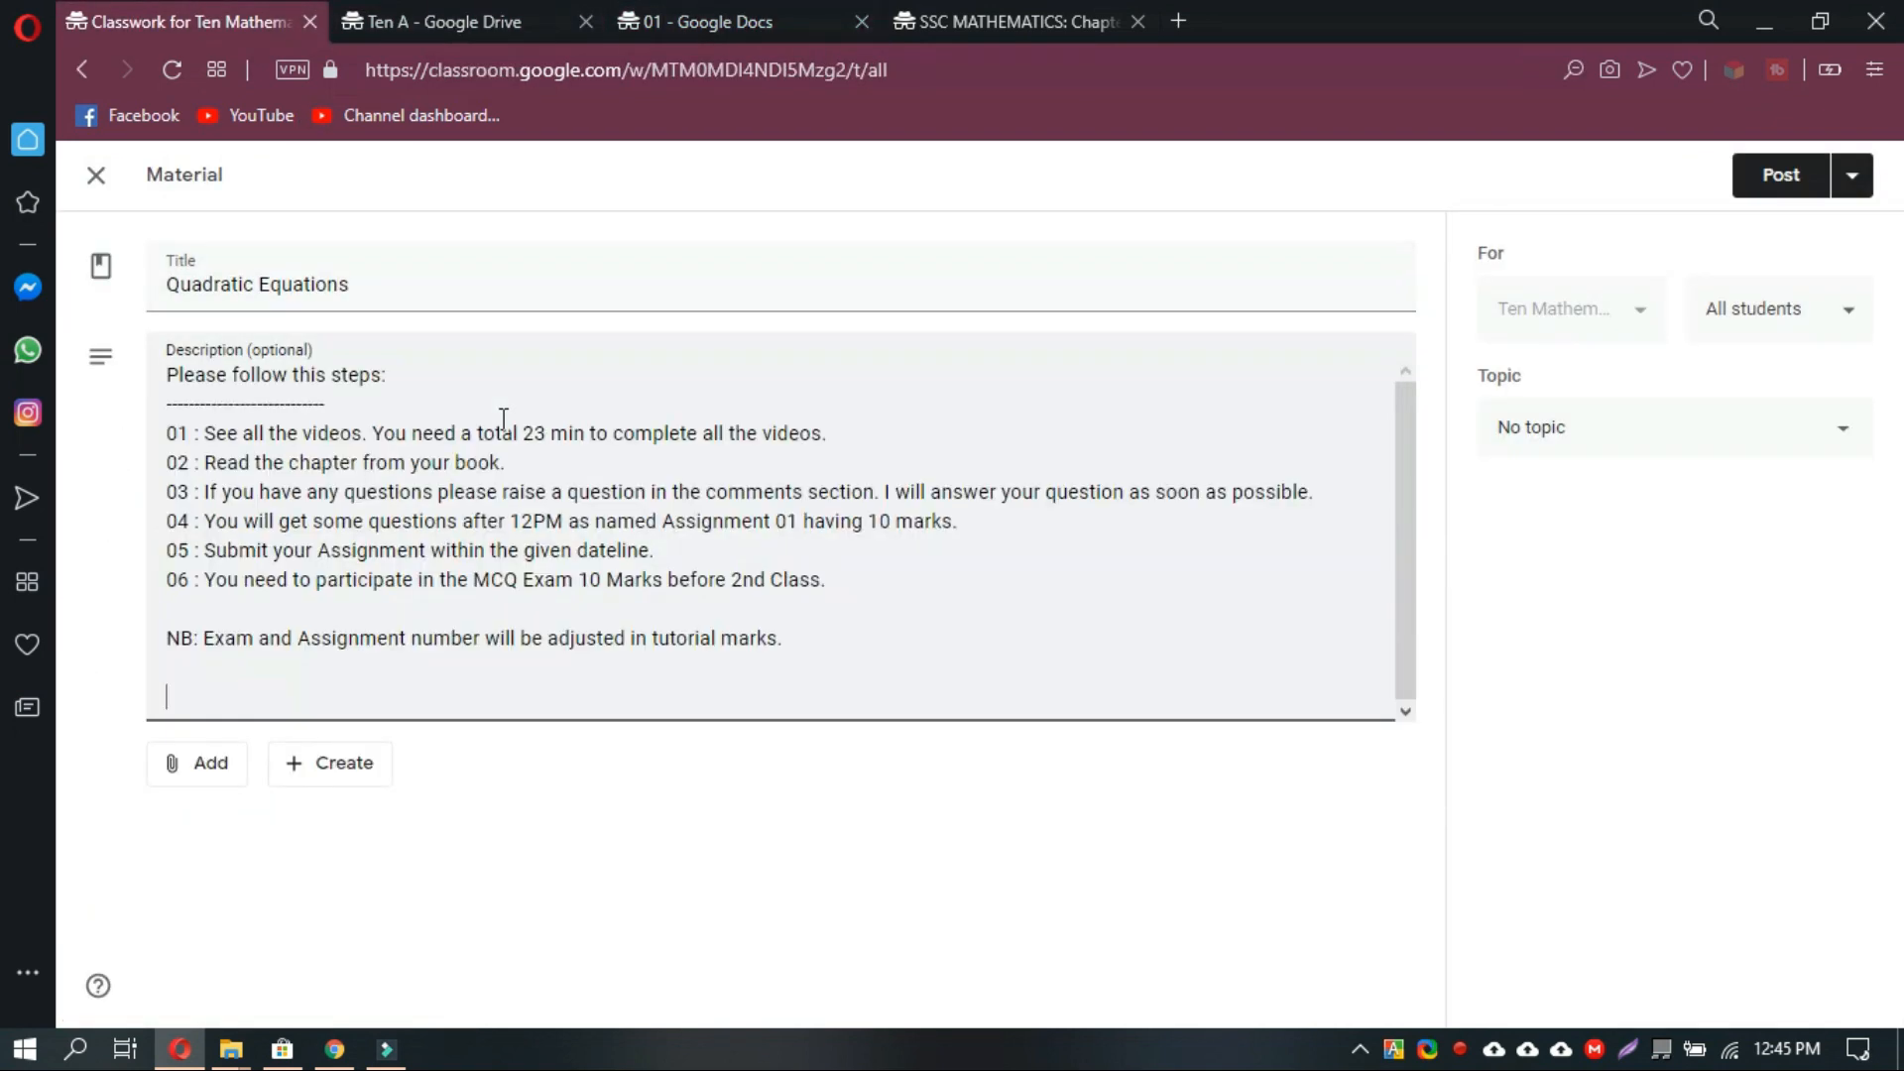
Attach the Google Docs document 01 from the Ten A folder inside the Drive Classroom folder to the material.
click(216, 771)
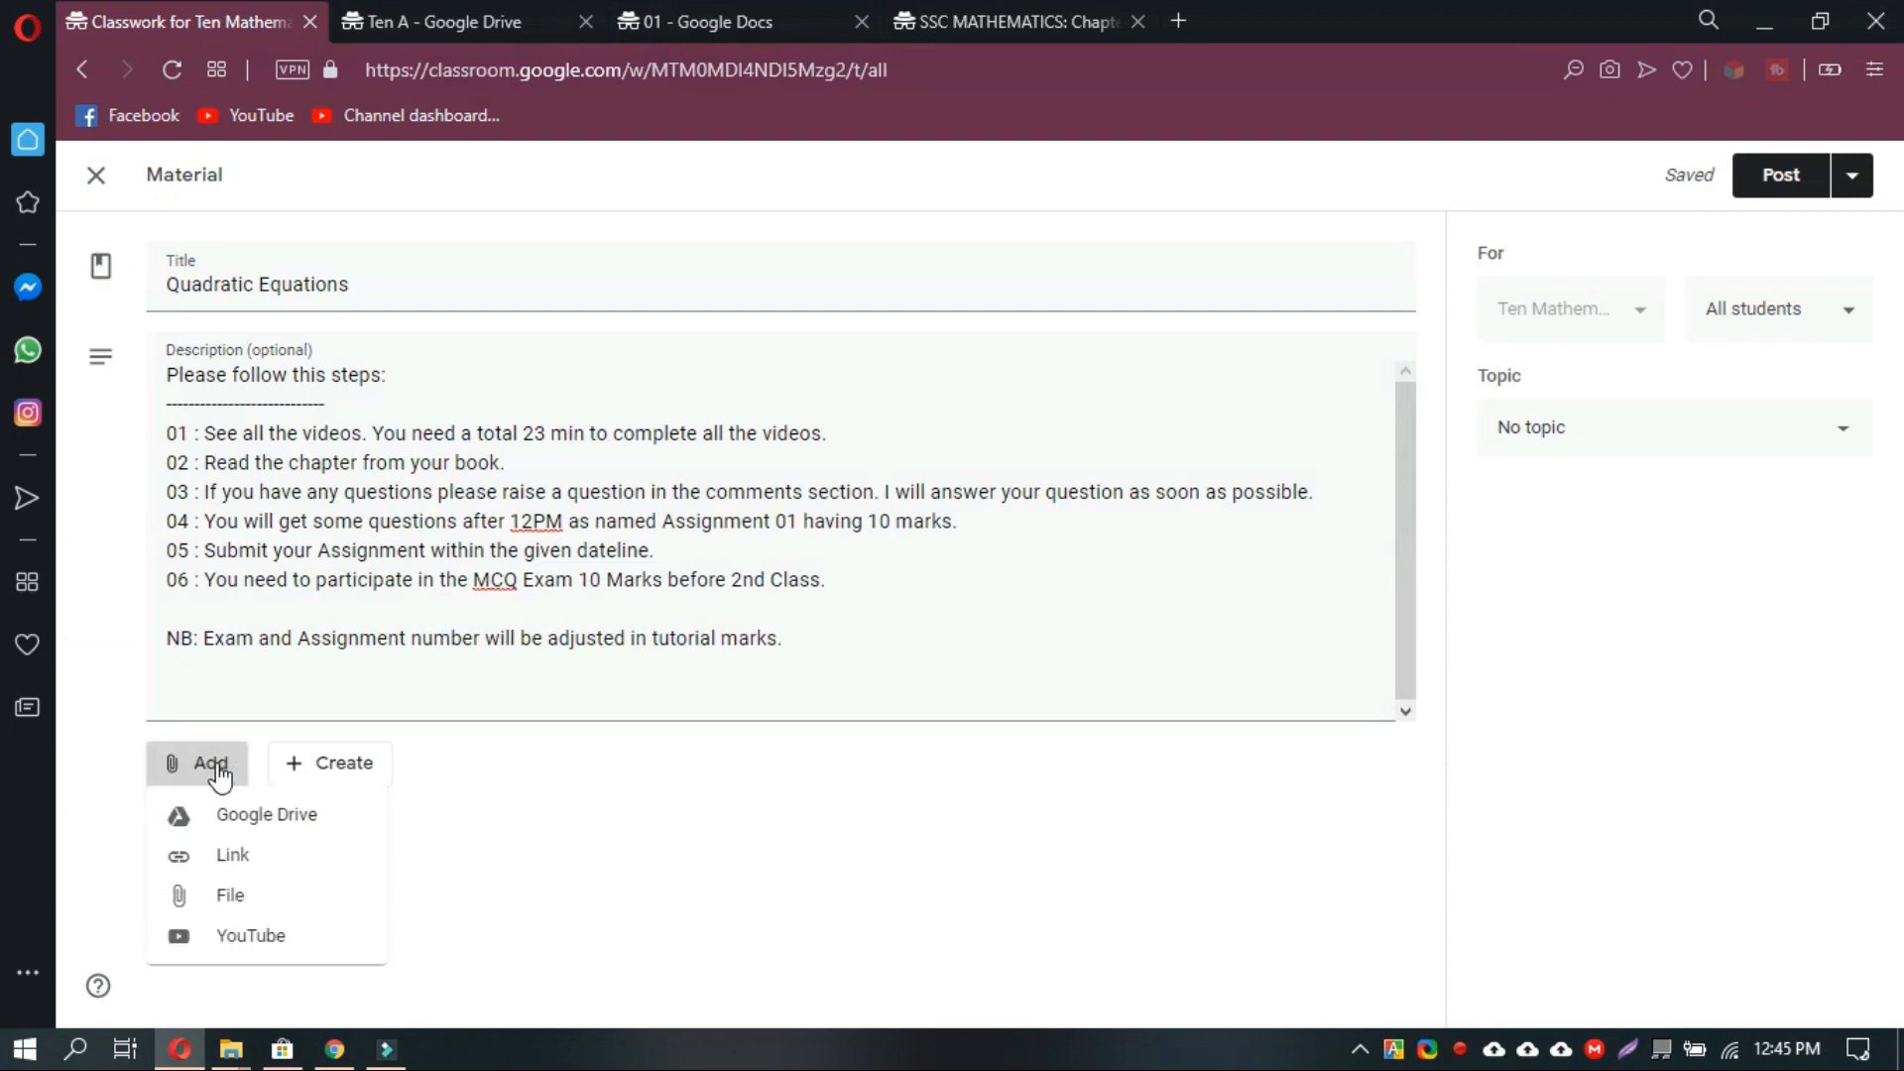
click(282, 827)
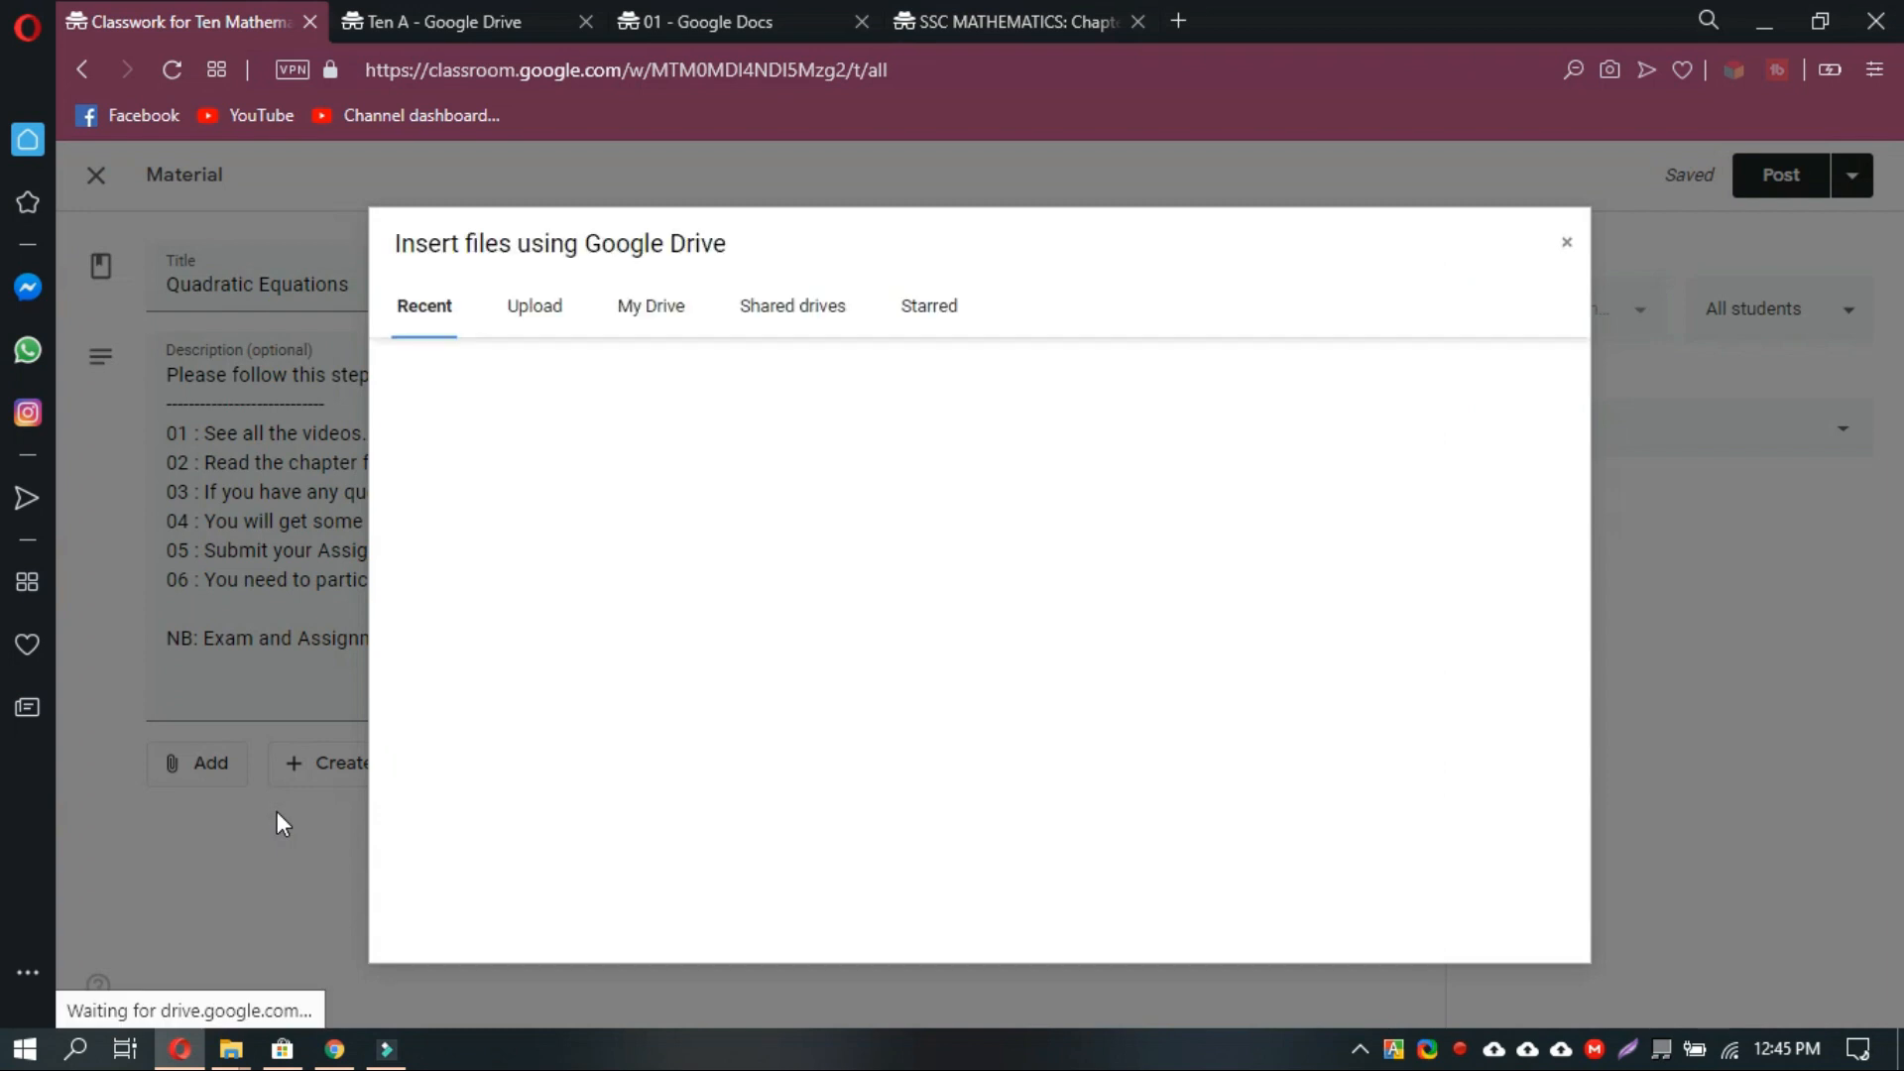
click(552, 315)
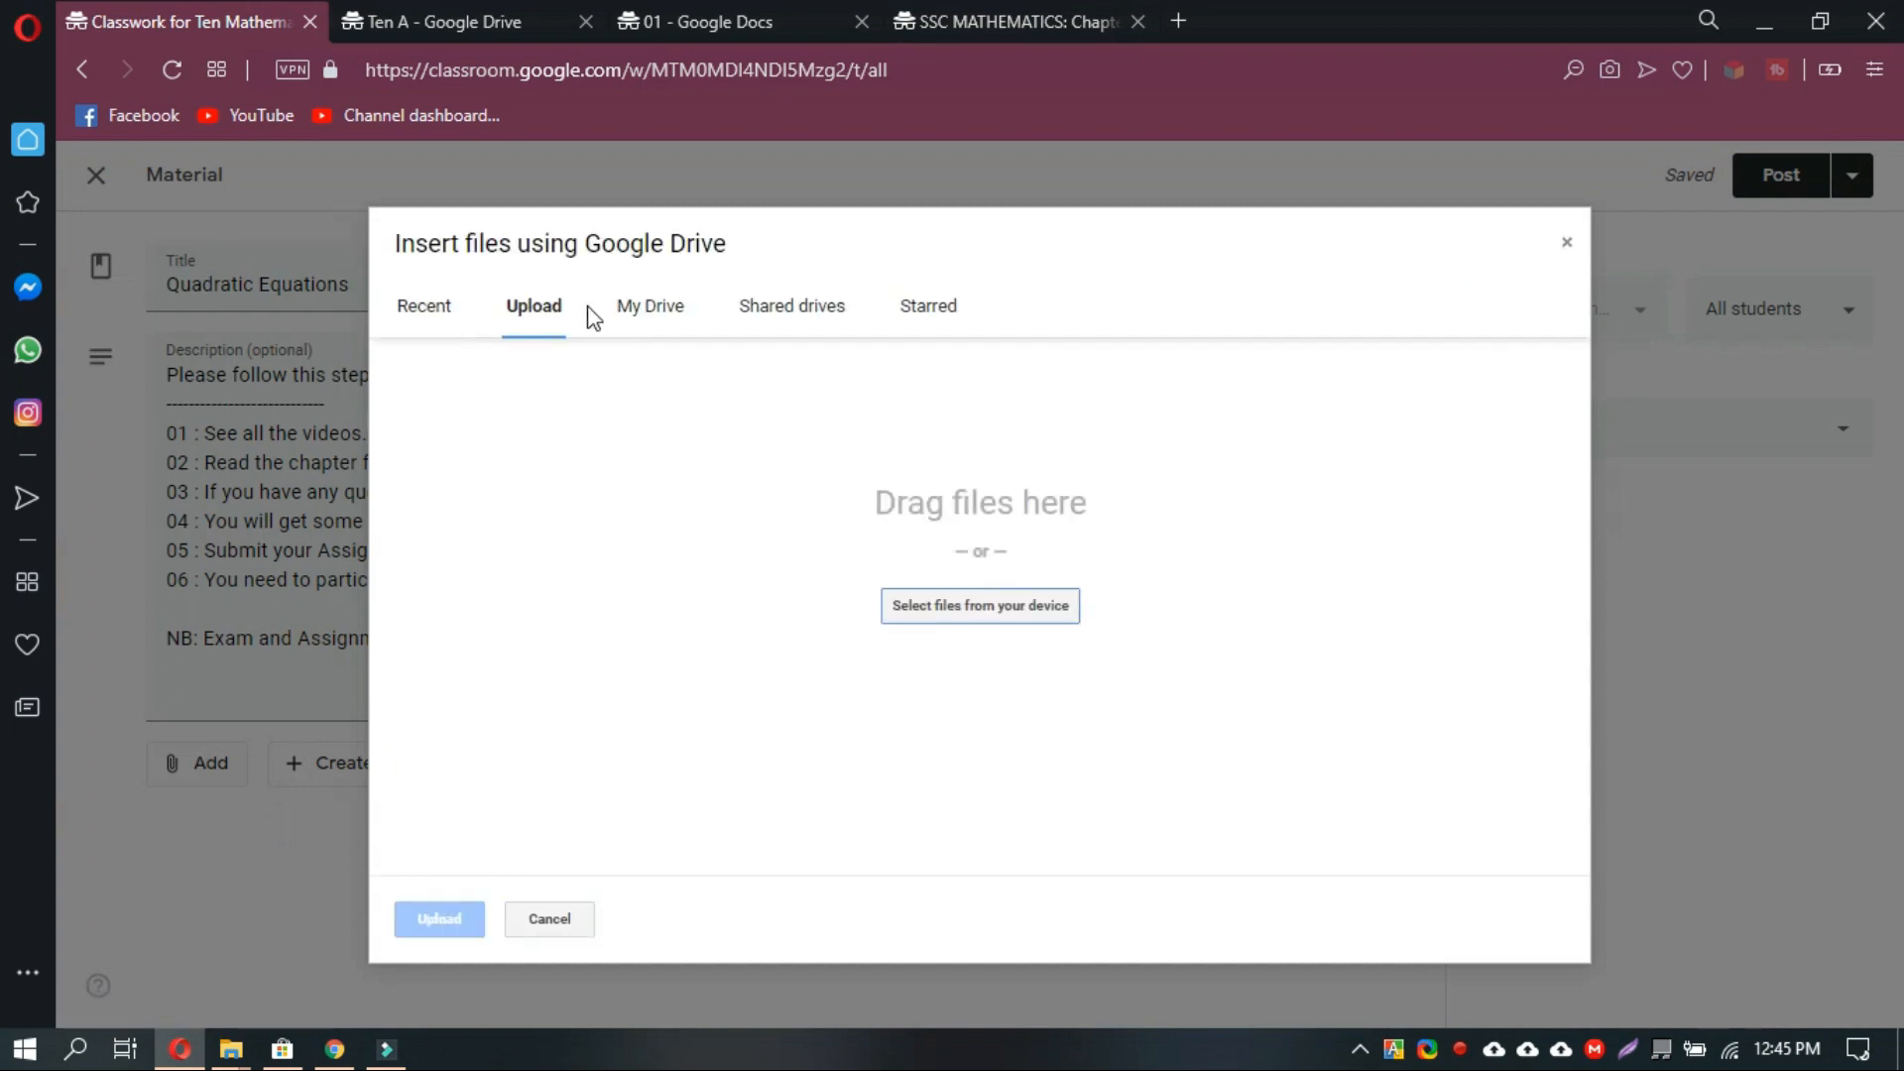
click(651, 318)
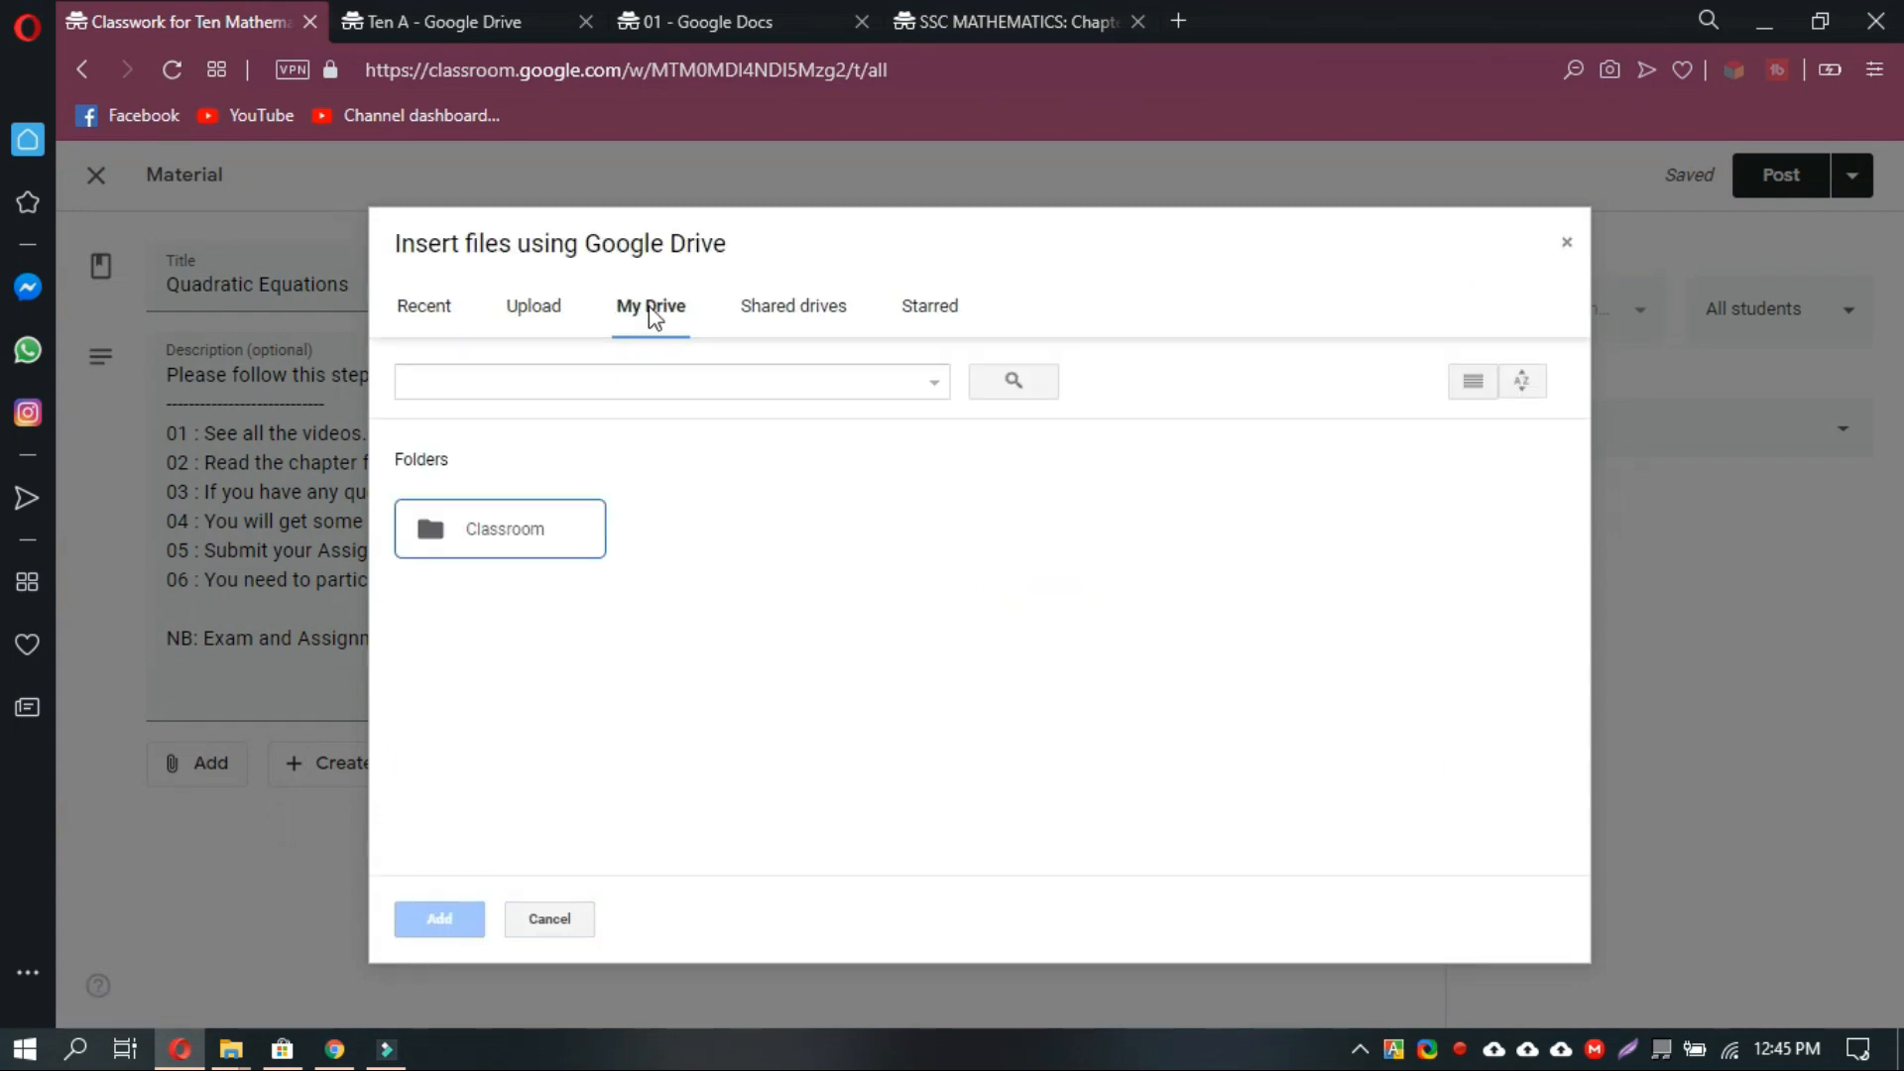
double_click(499, 532)
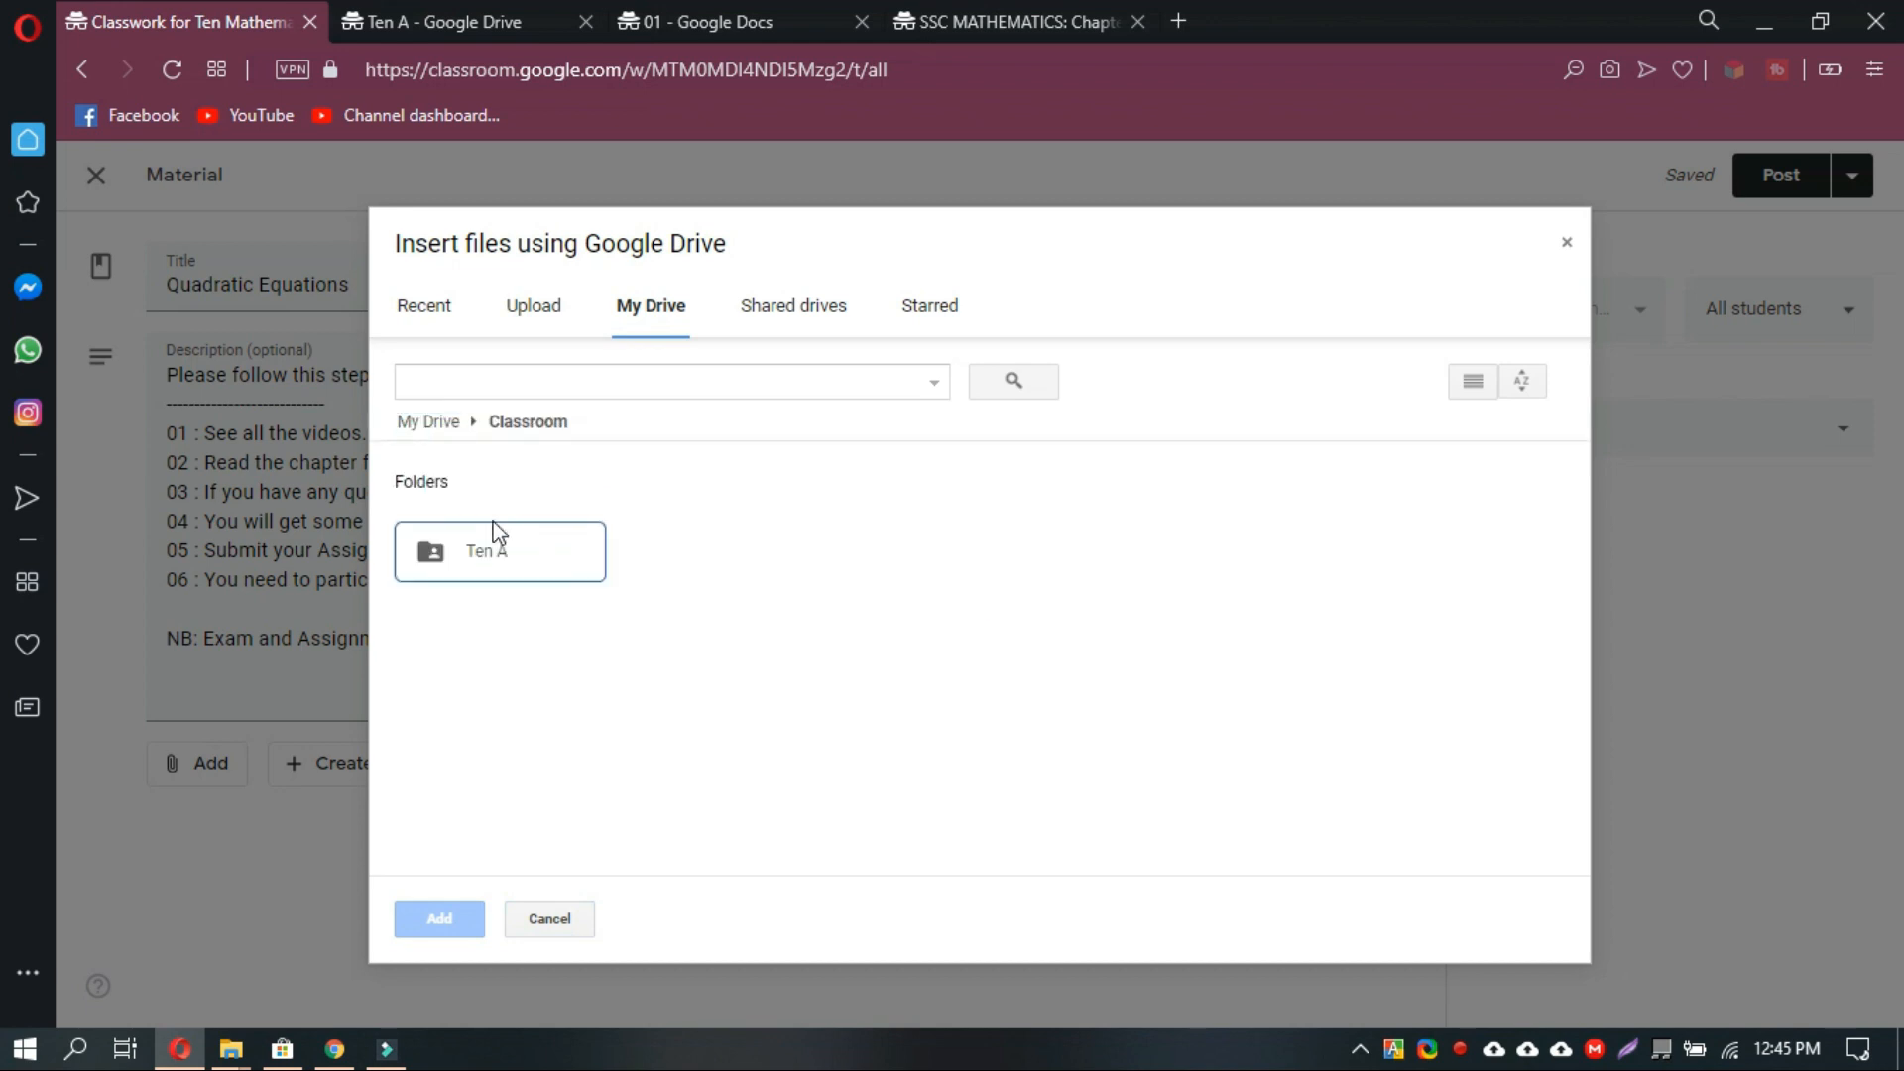
double_click(508, 556)
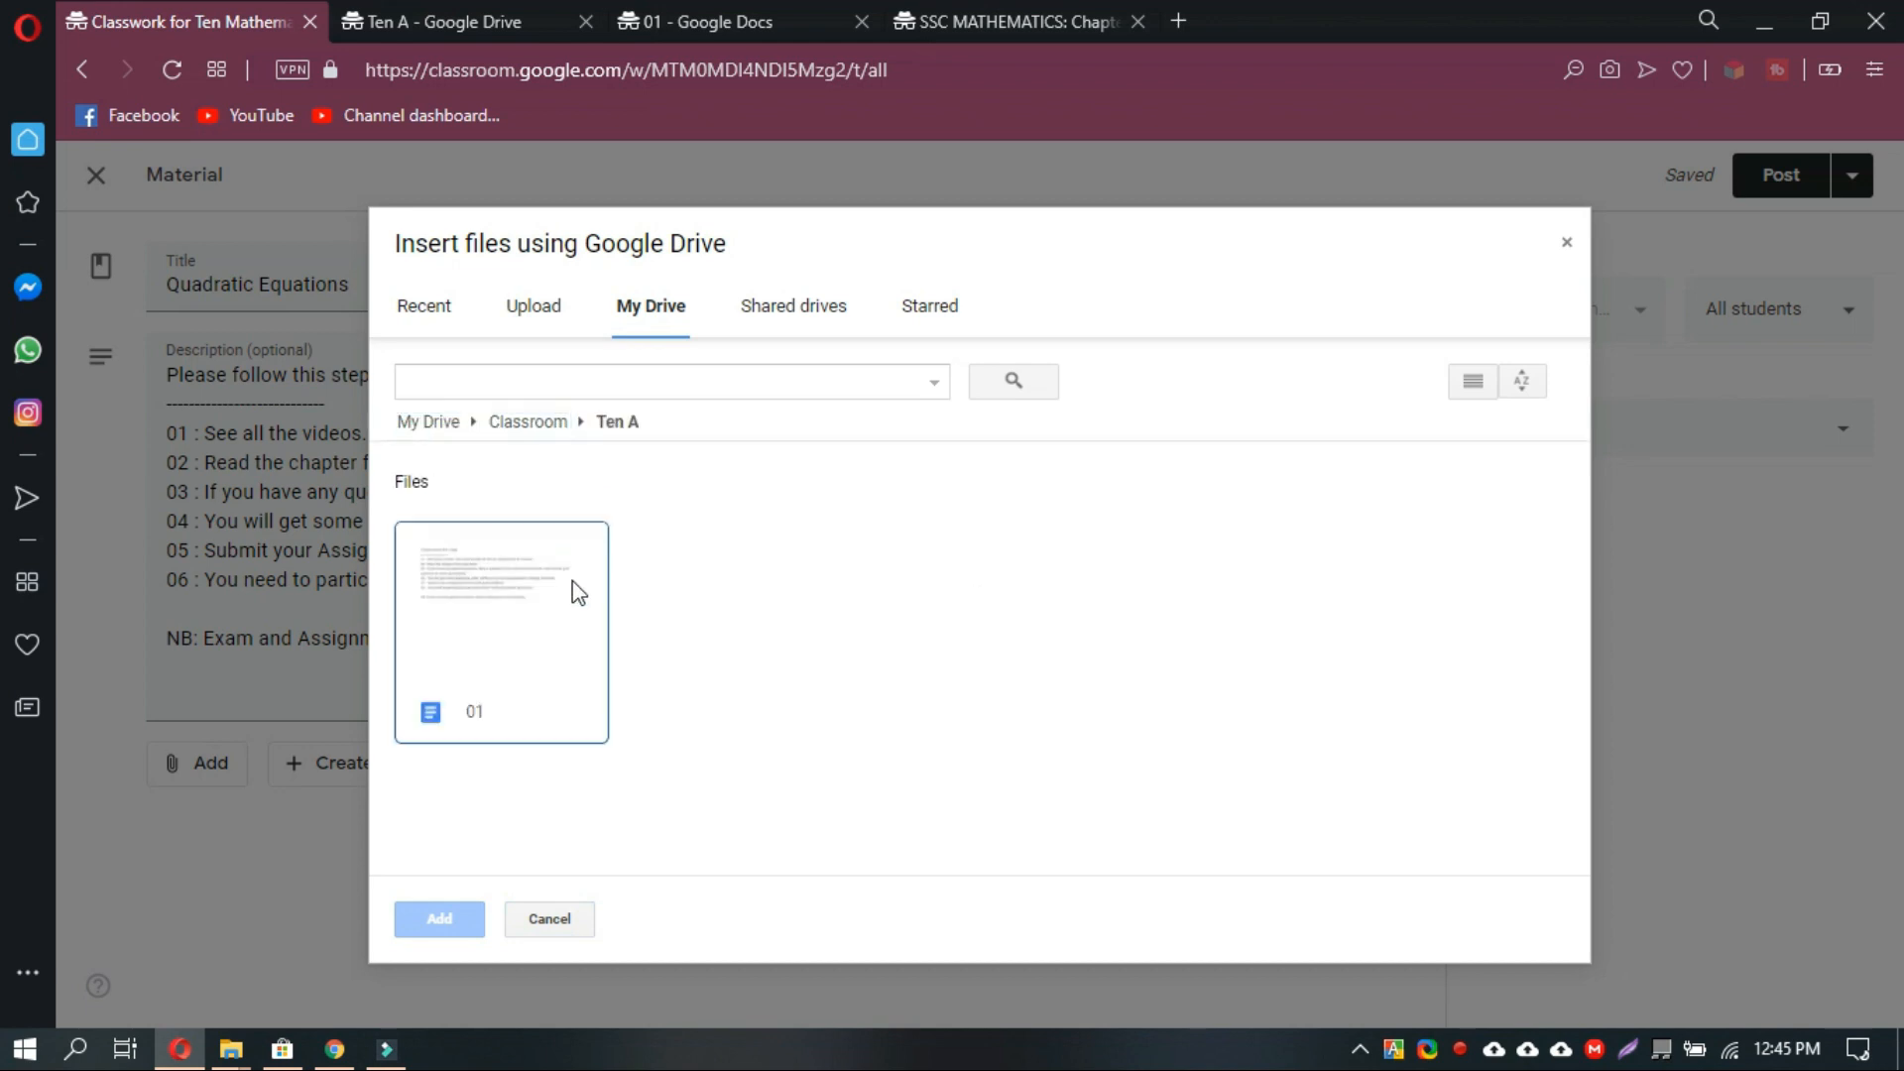
click(508, 592)
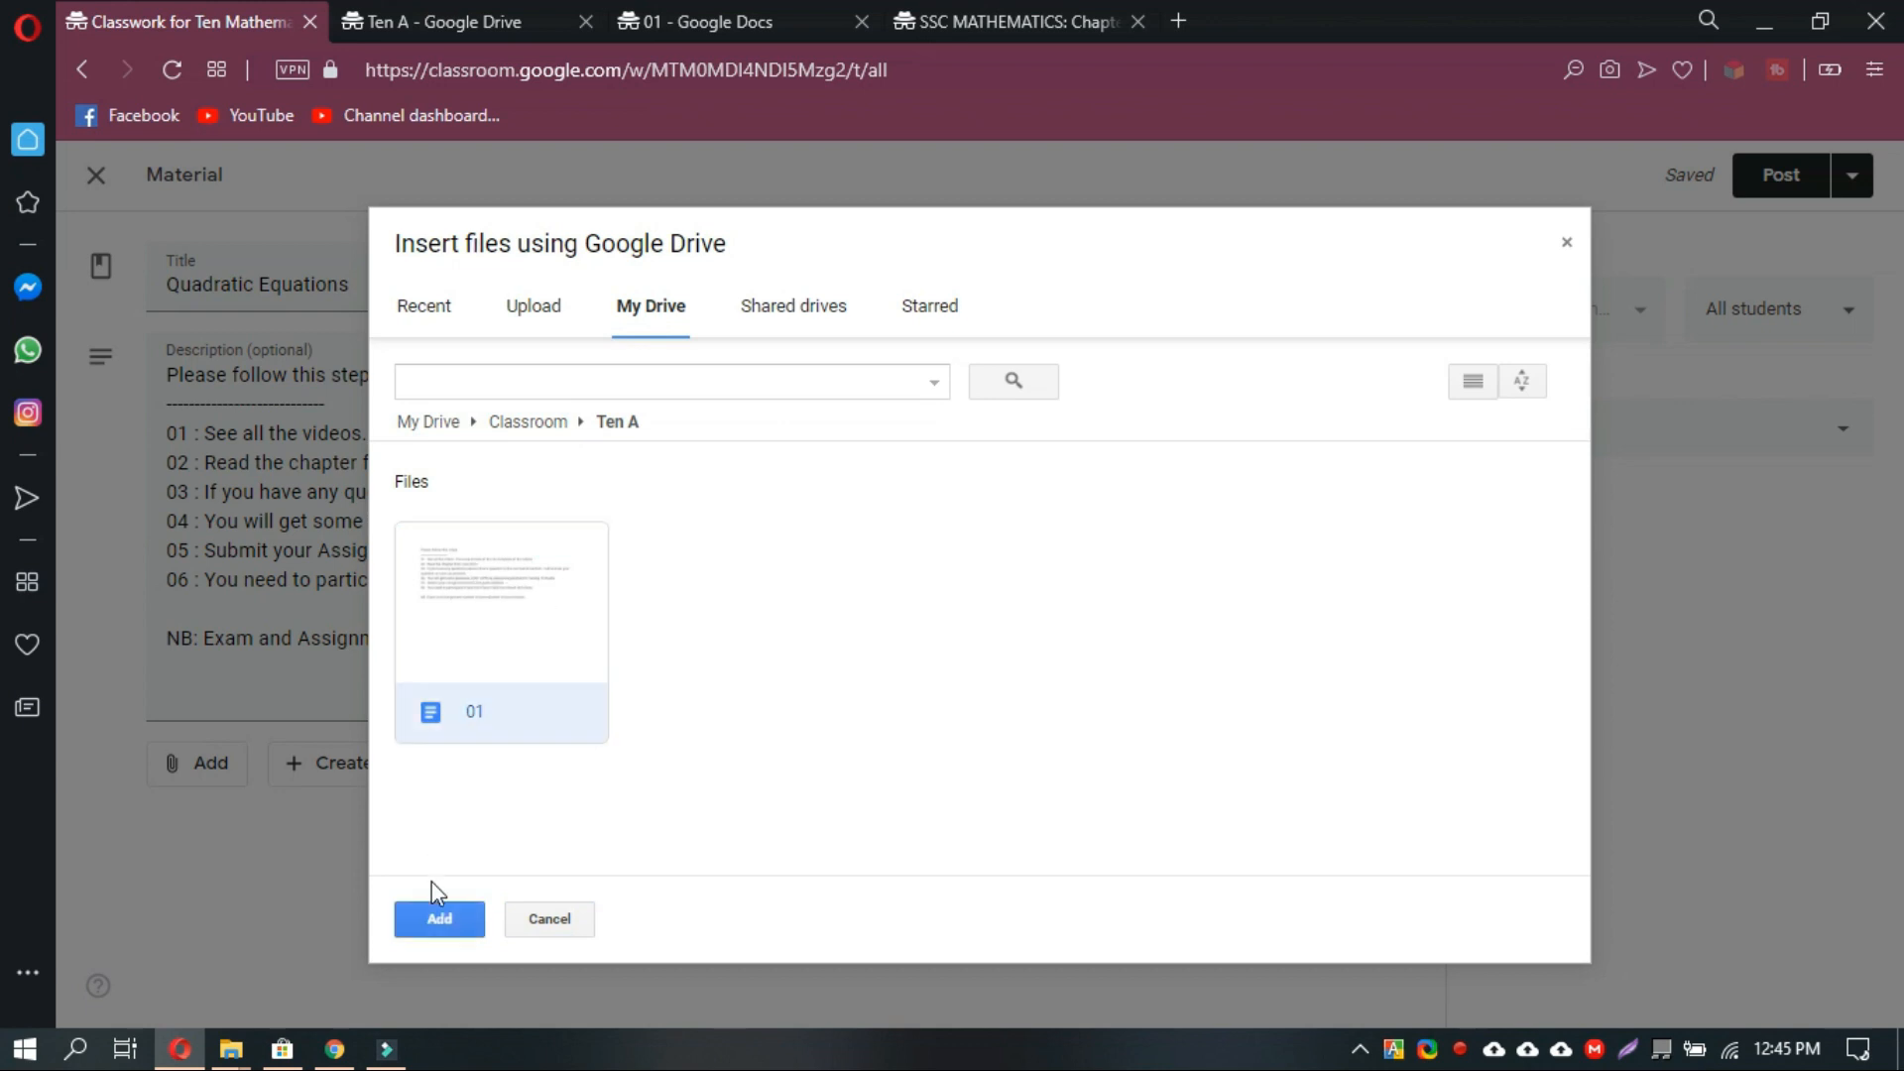
click(446, 918)
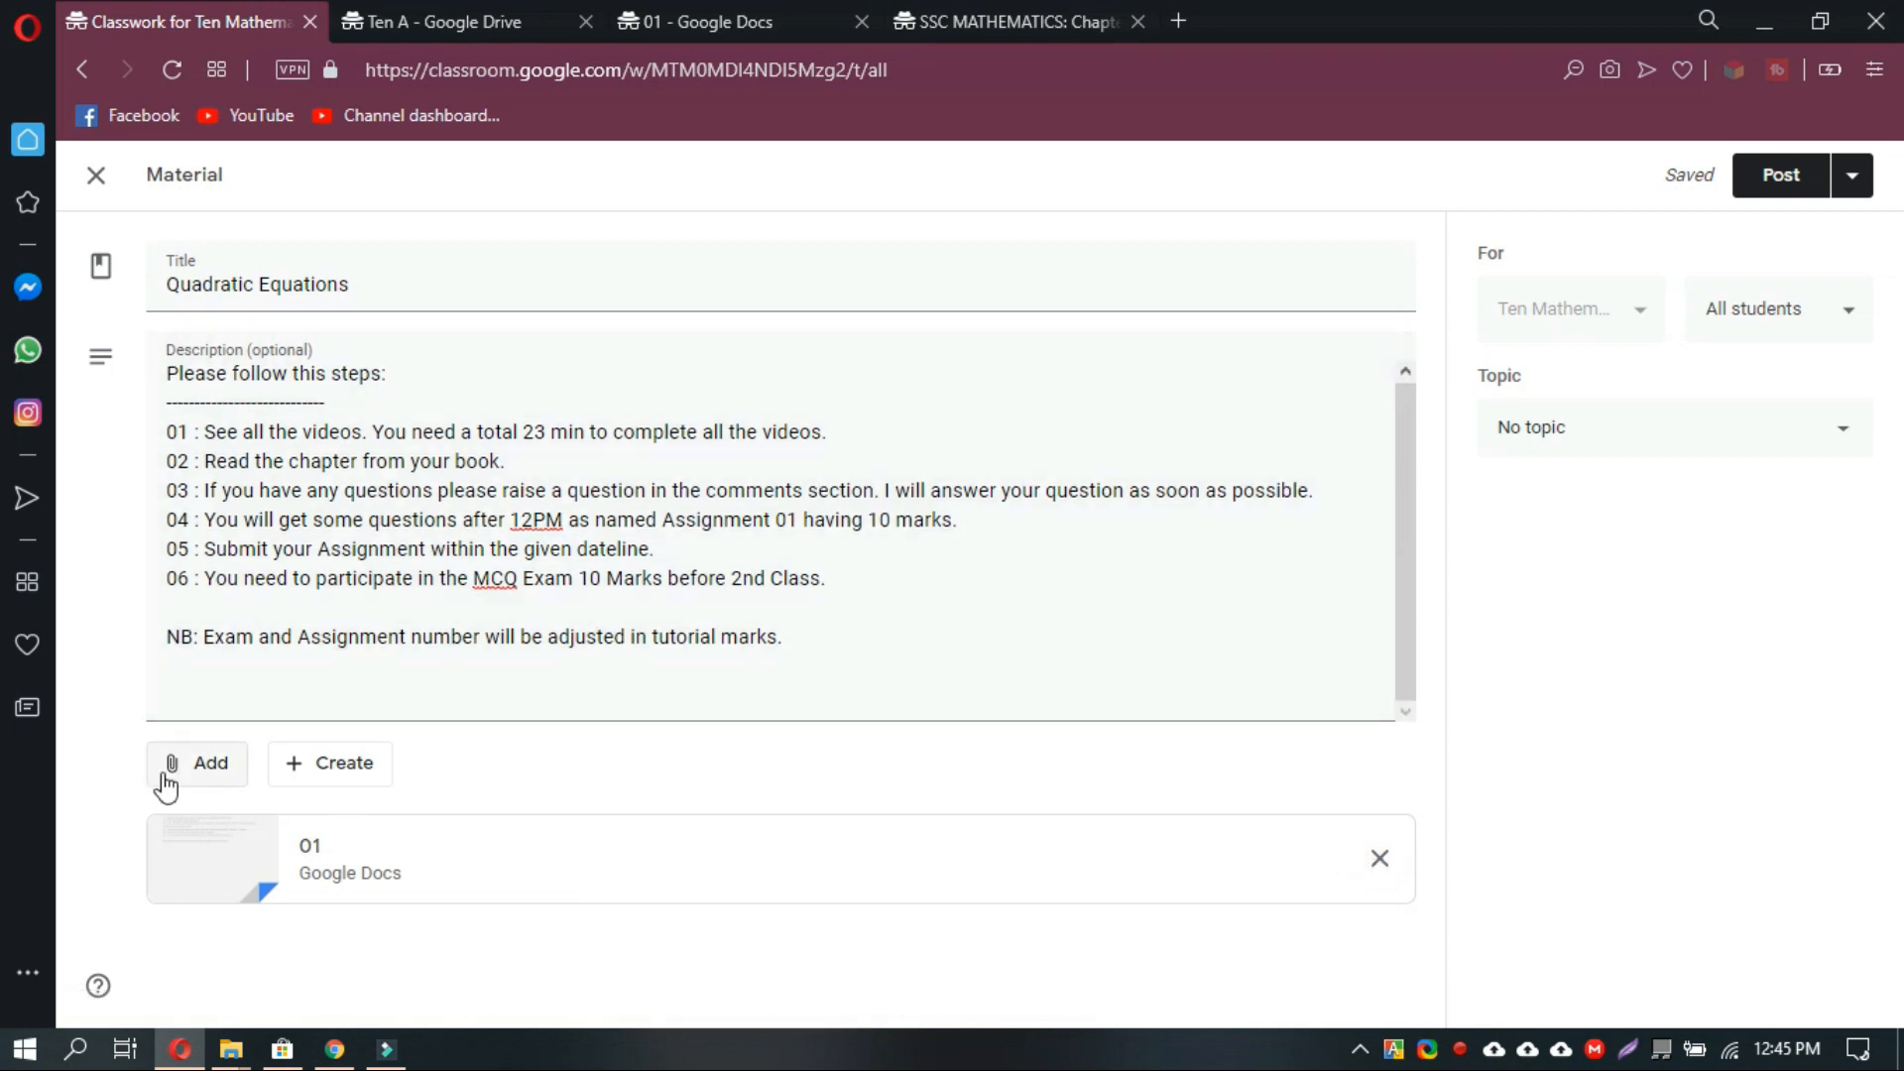
Start a link attachment for the material and copy the web address of the SSC MATHEMATICS Chapter 5 Quadratic Equations page.
click(192, 789)
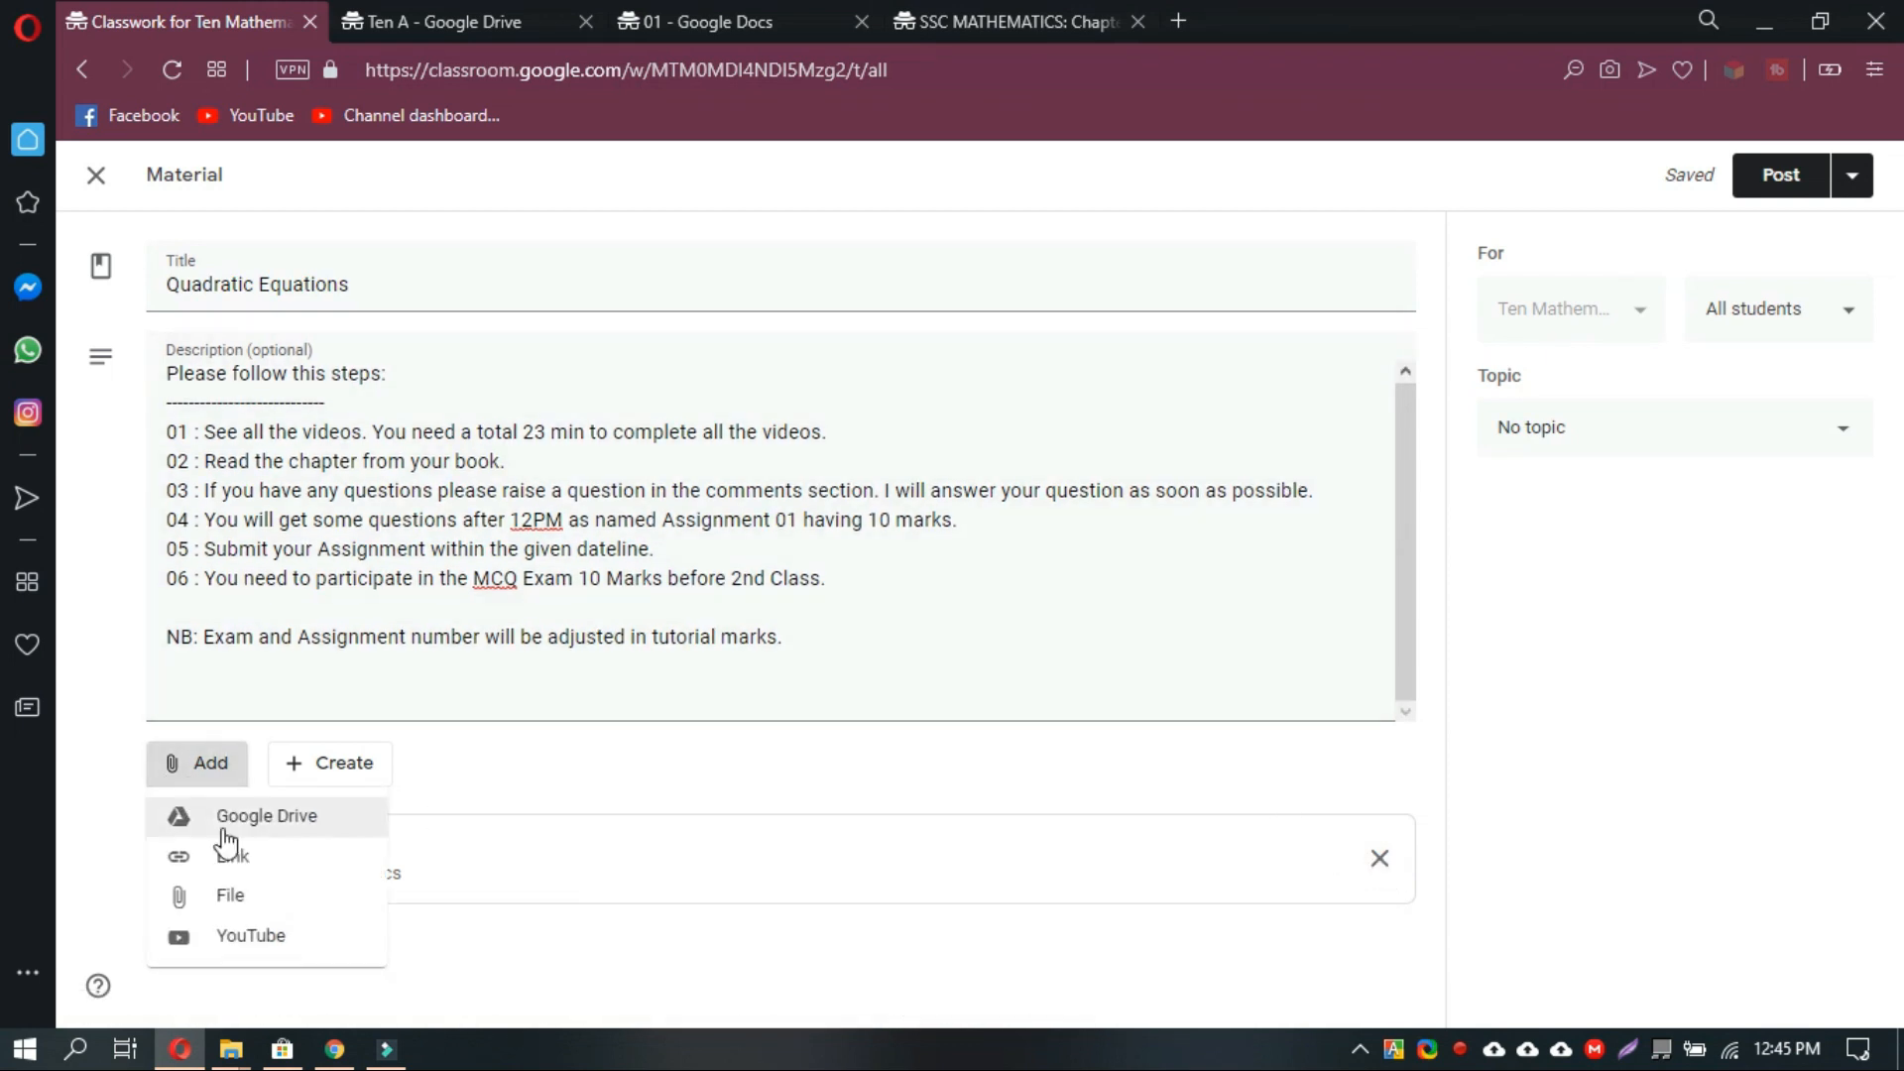
click(276, 859)
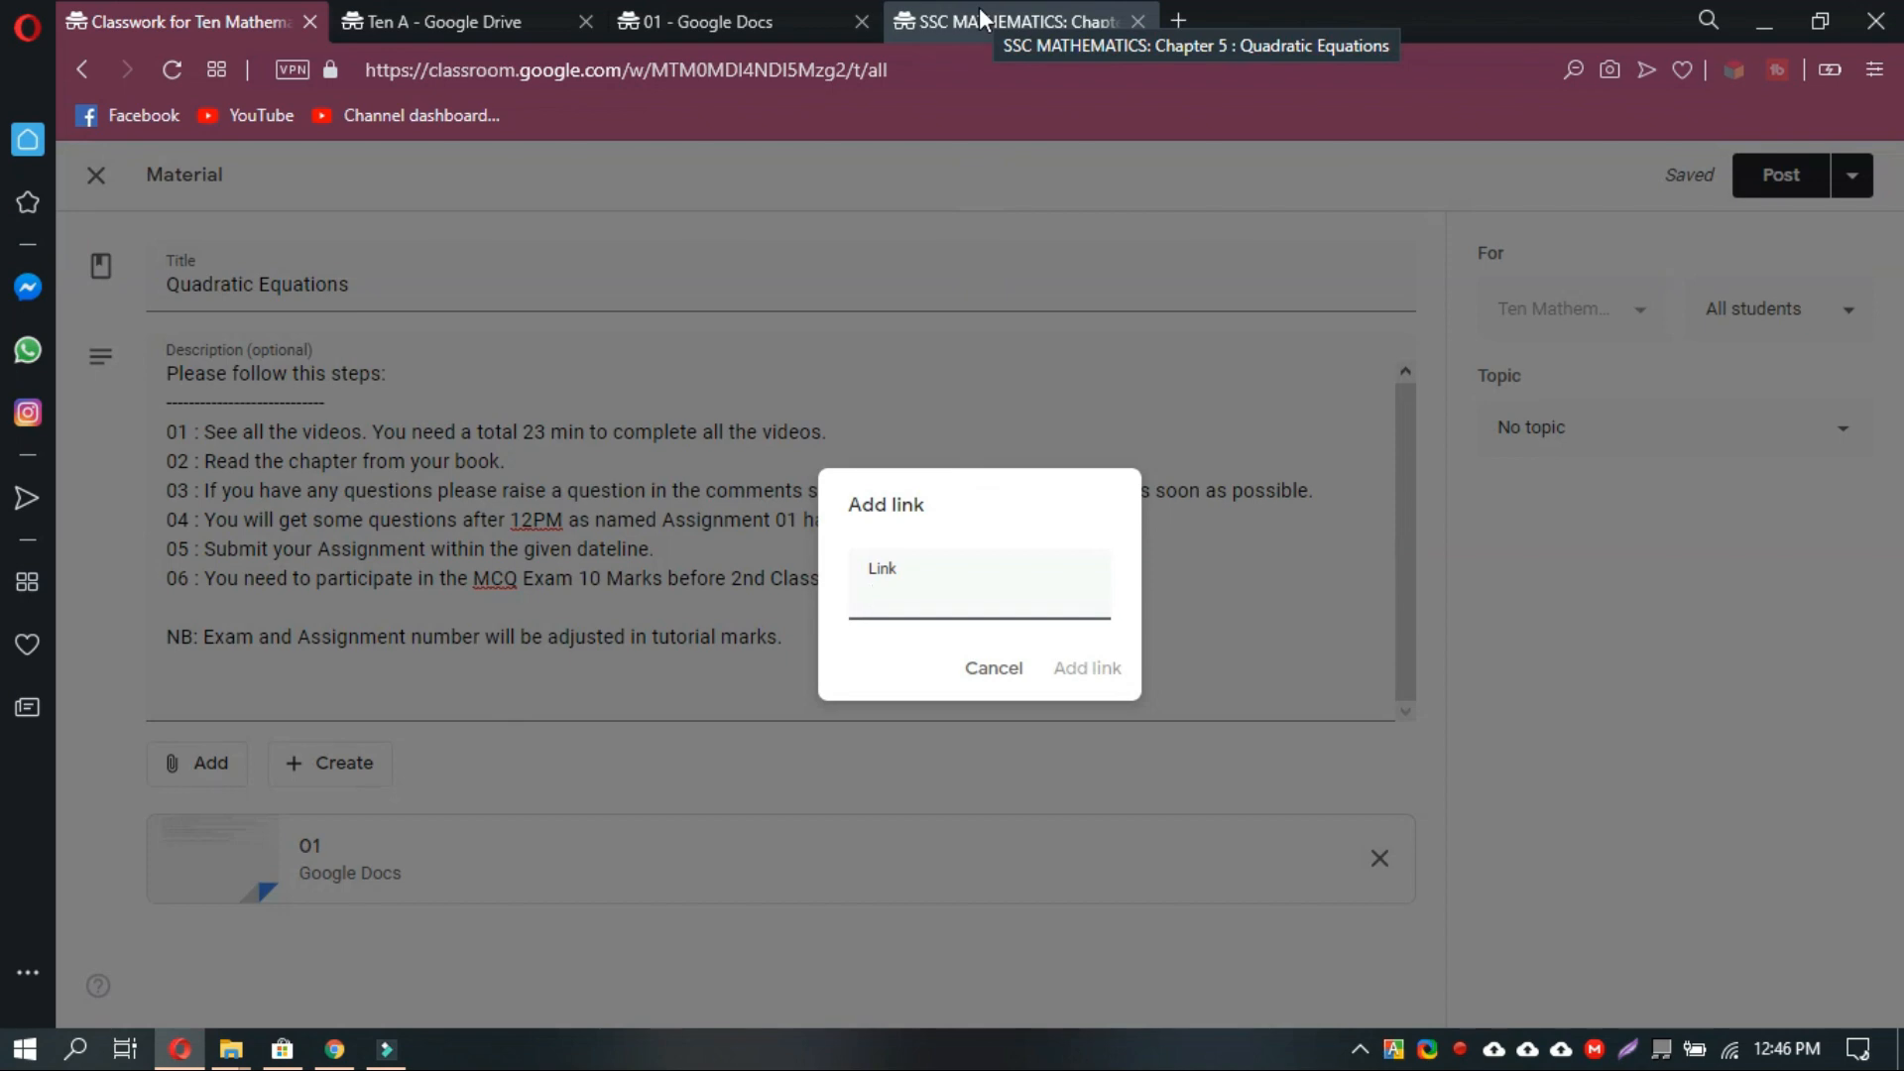
click(979, 18)
scroll(750, 642, down, 2)
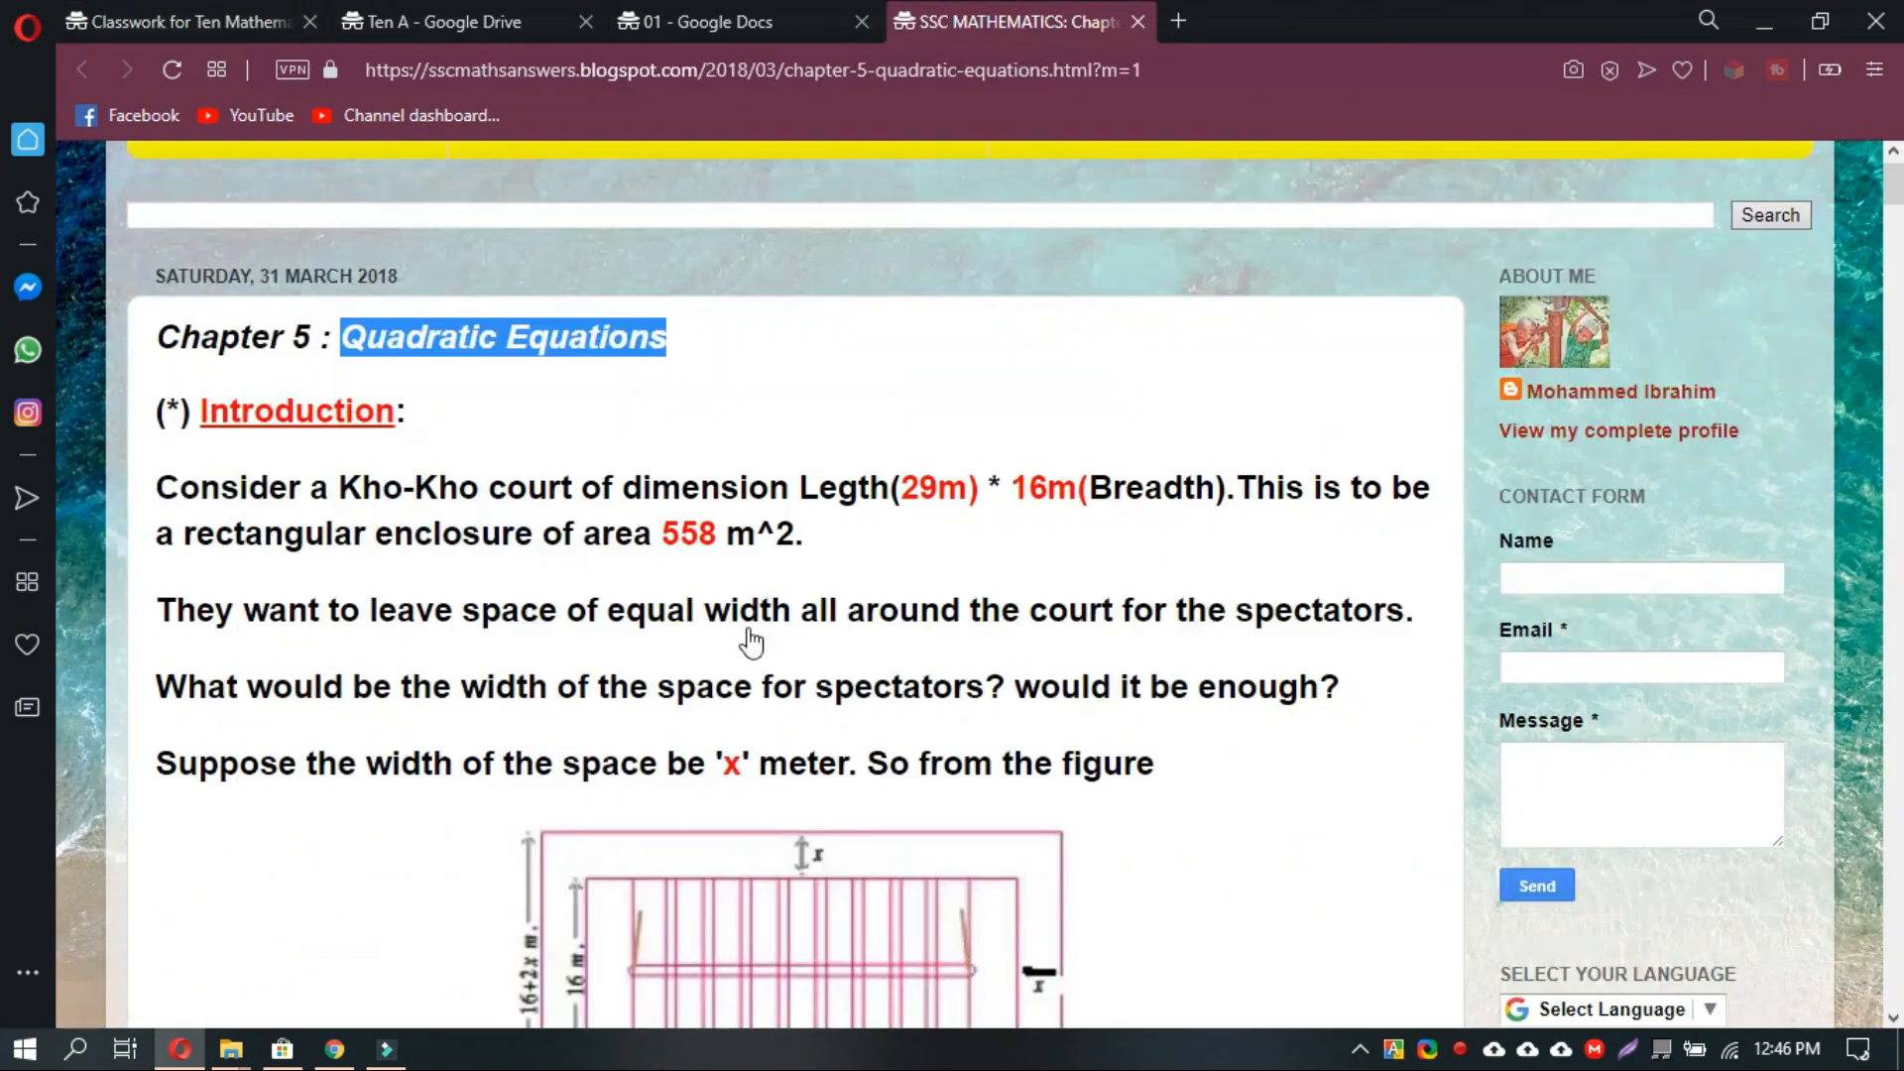
scroll(750, 643, down, 20)
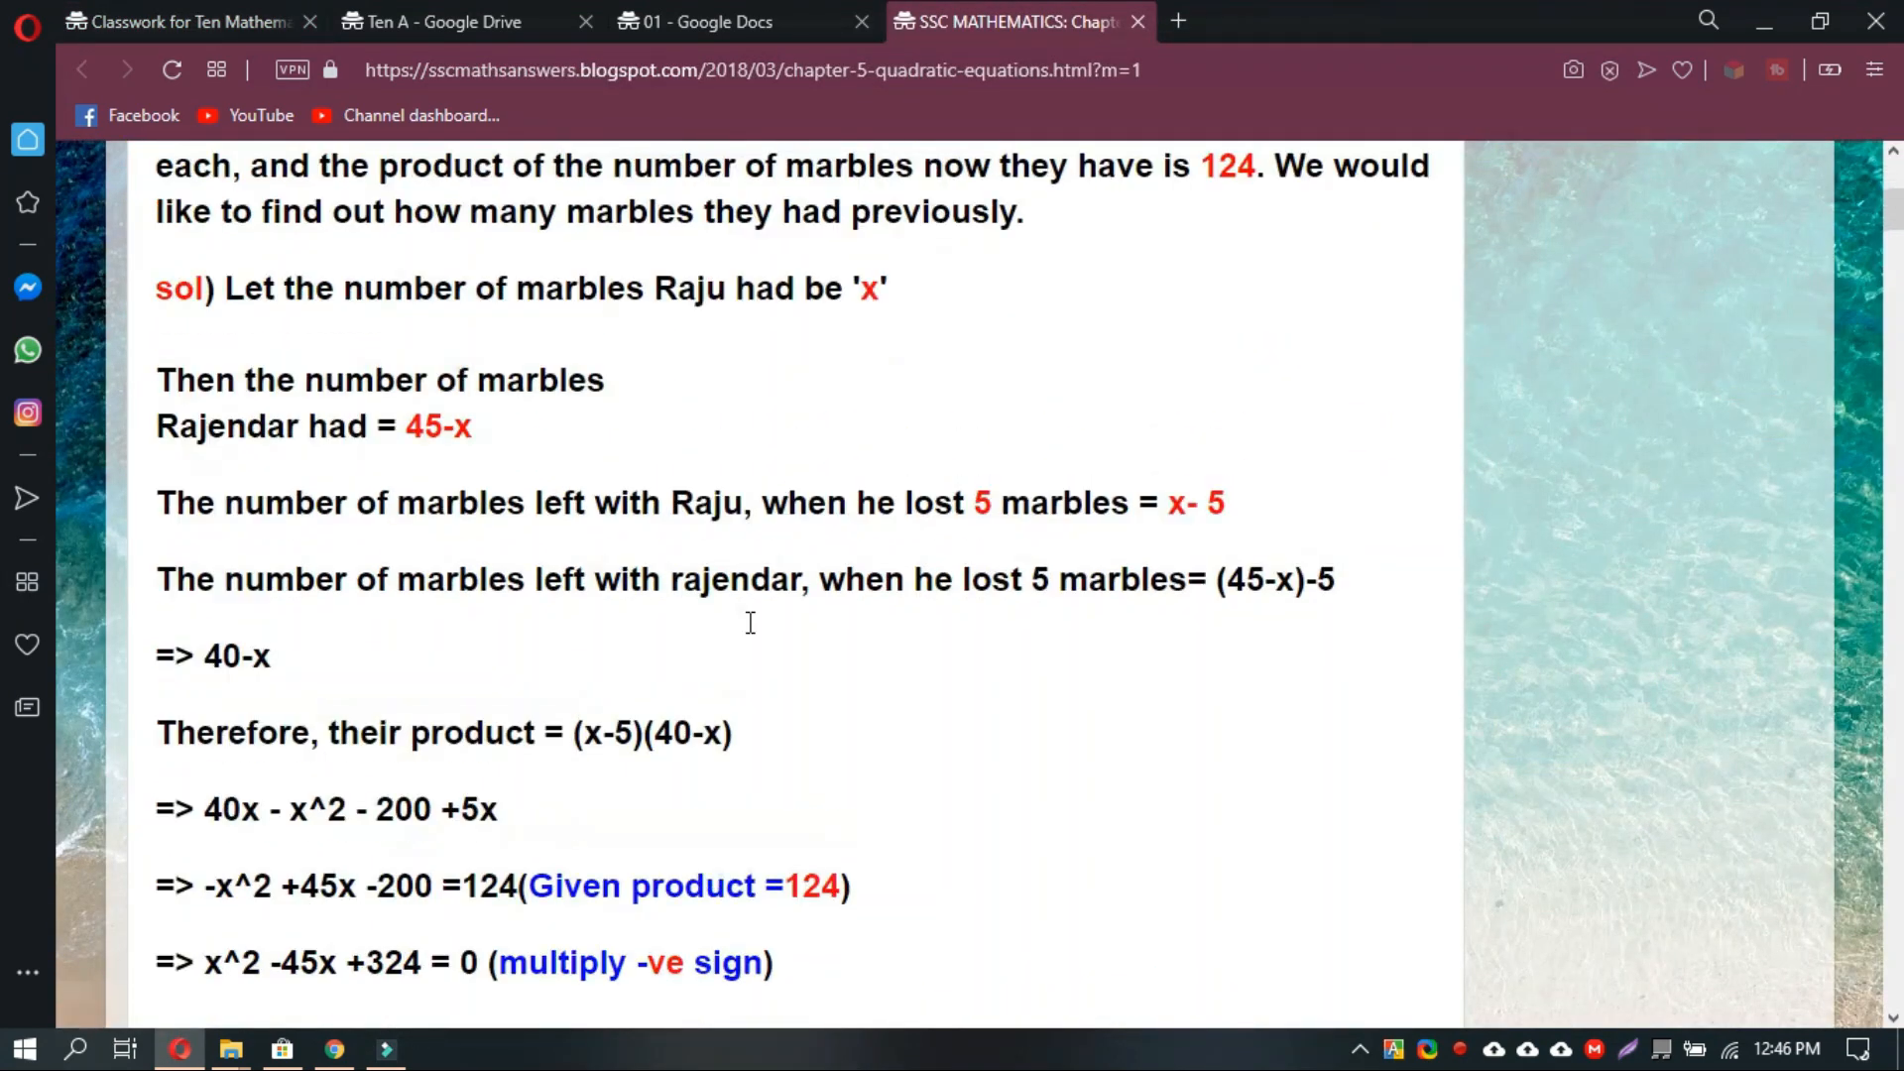
scroll(751, 622, up, 20)
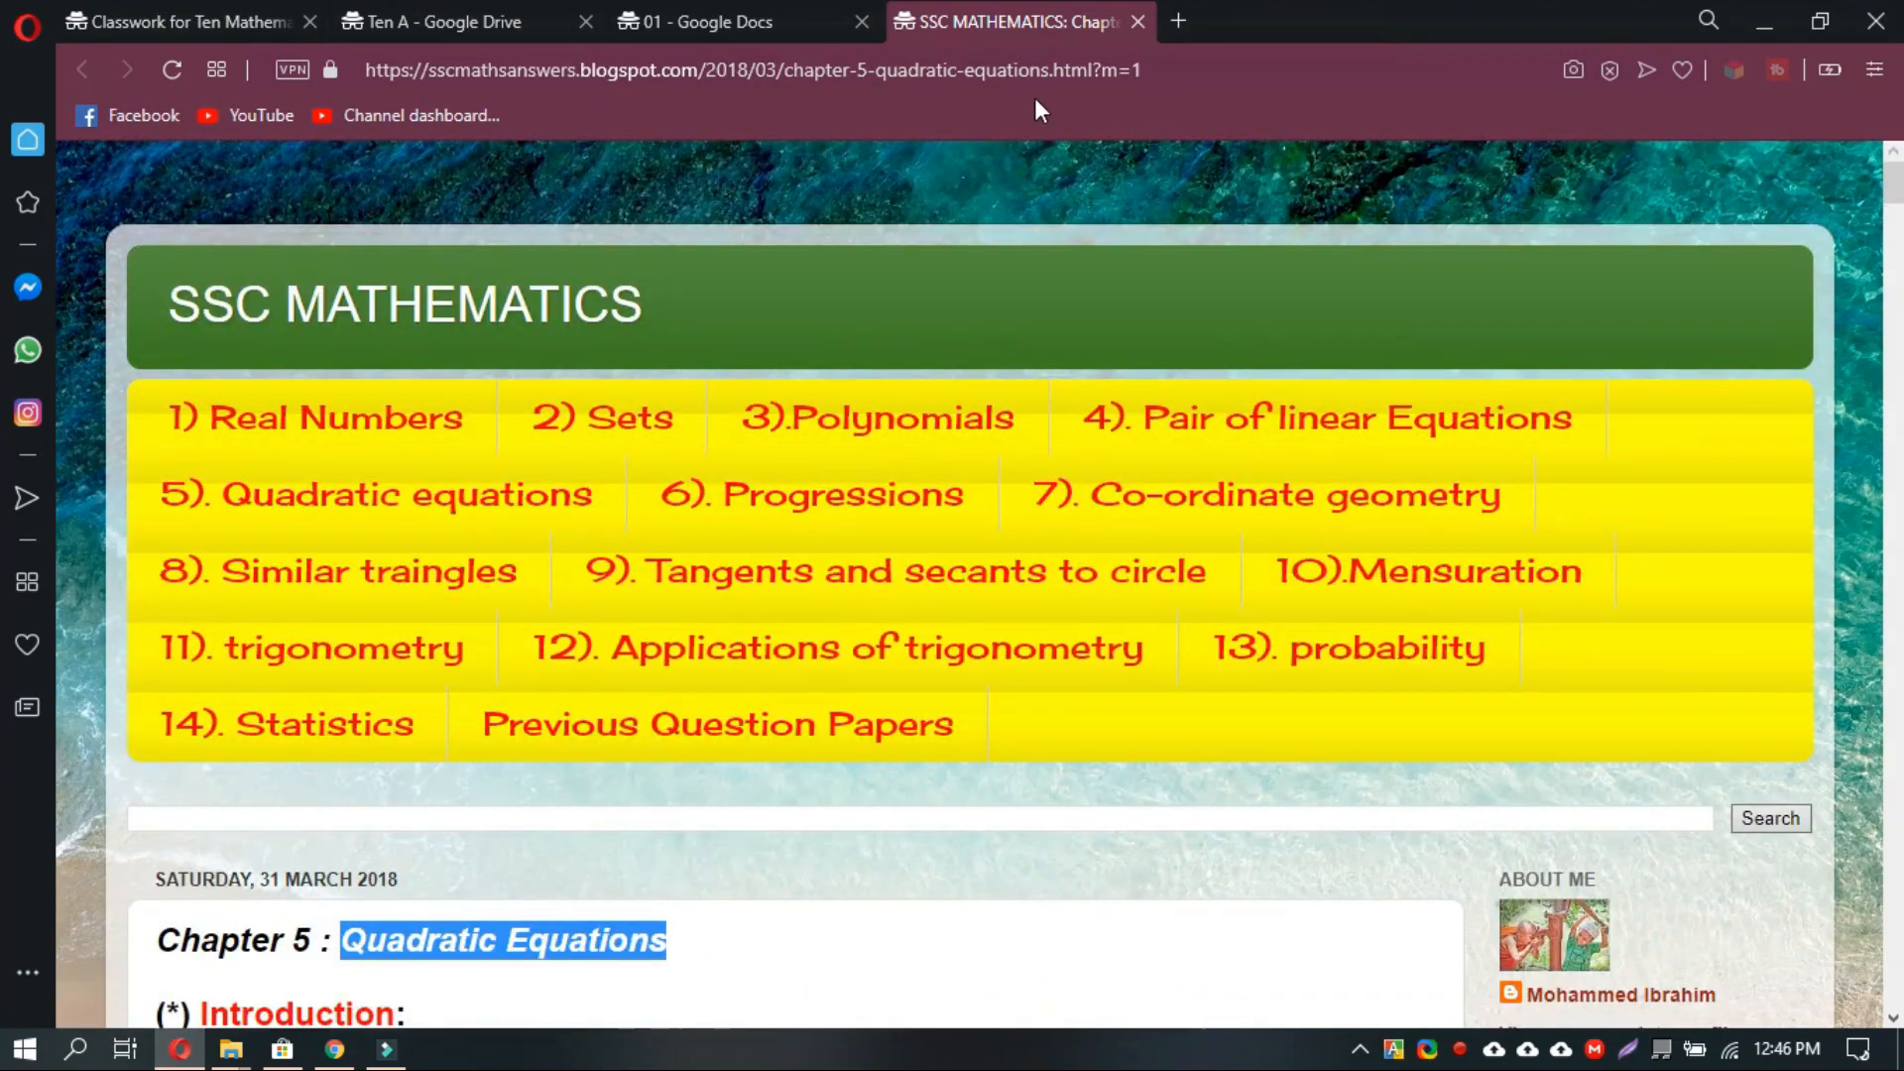
click(1191, 66)
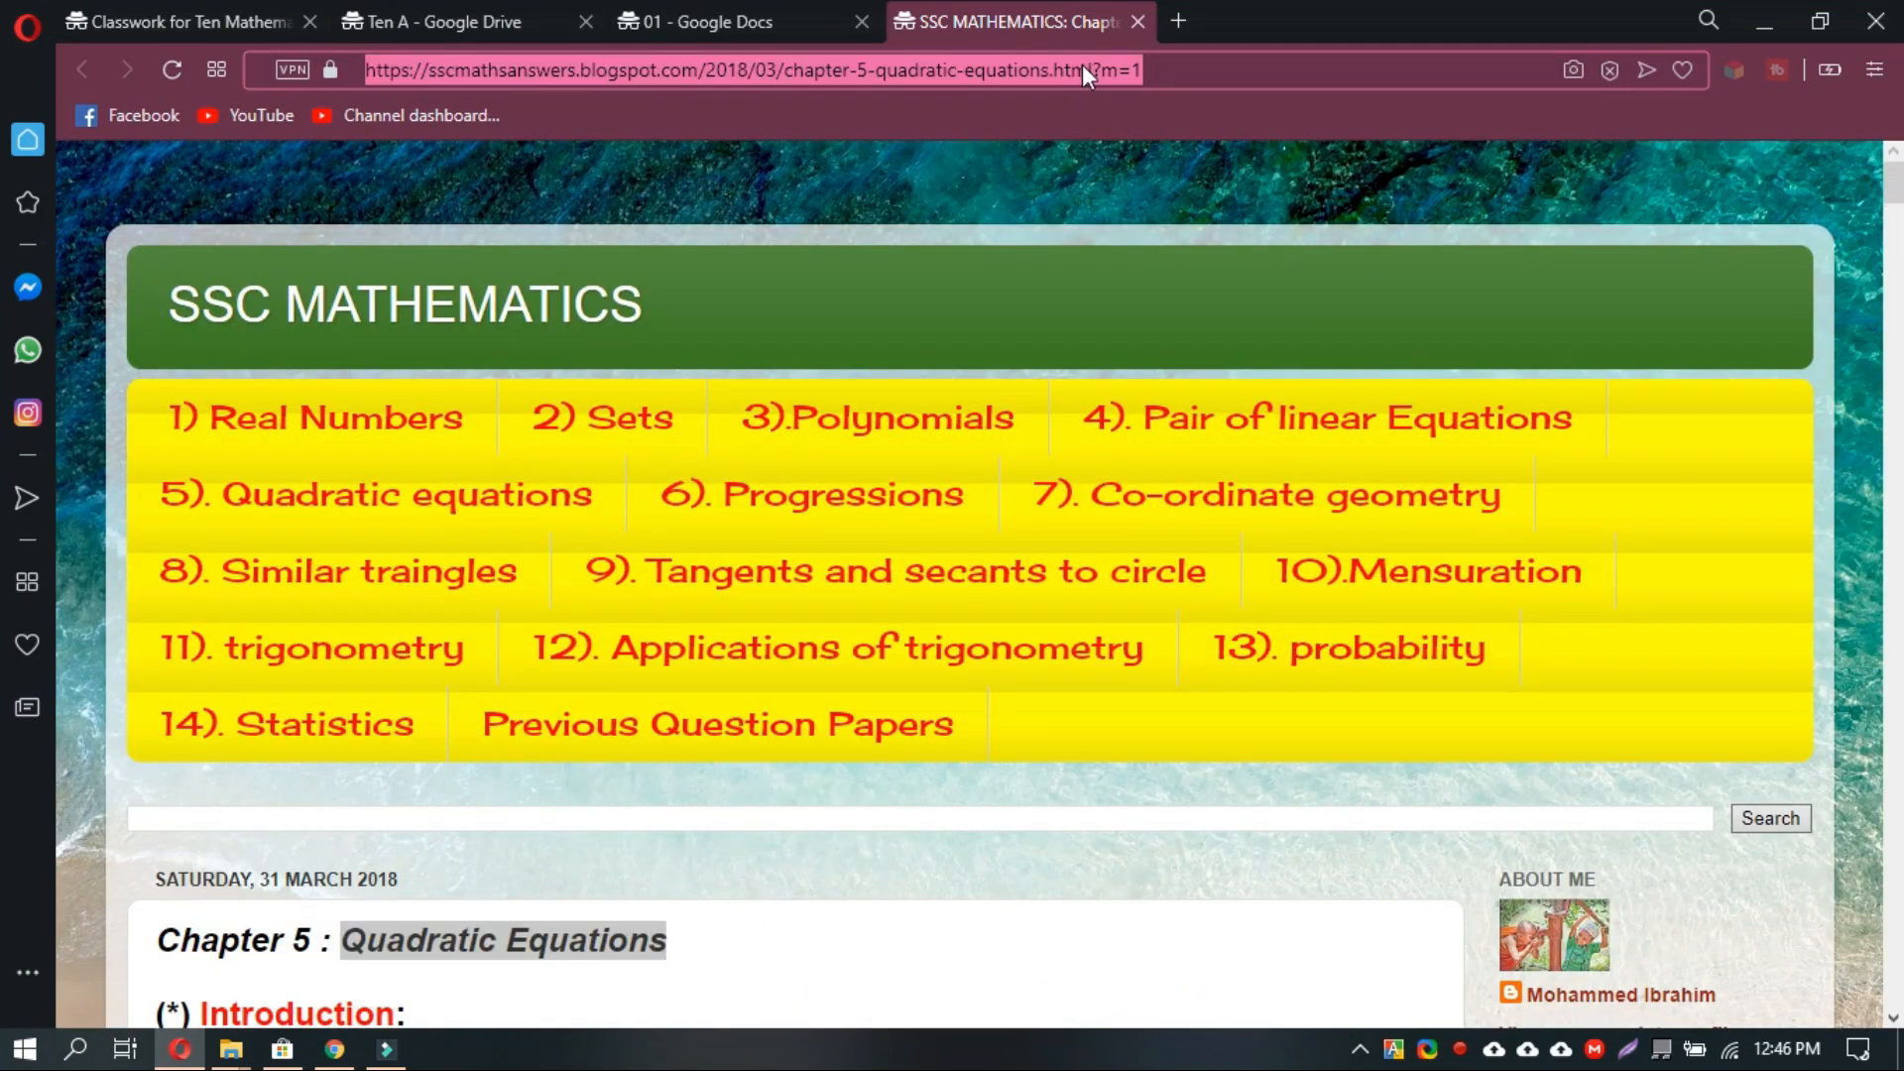
right_click(853, 58)
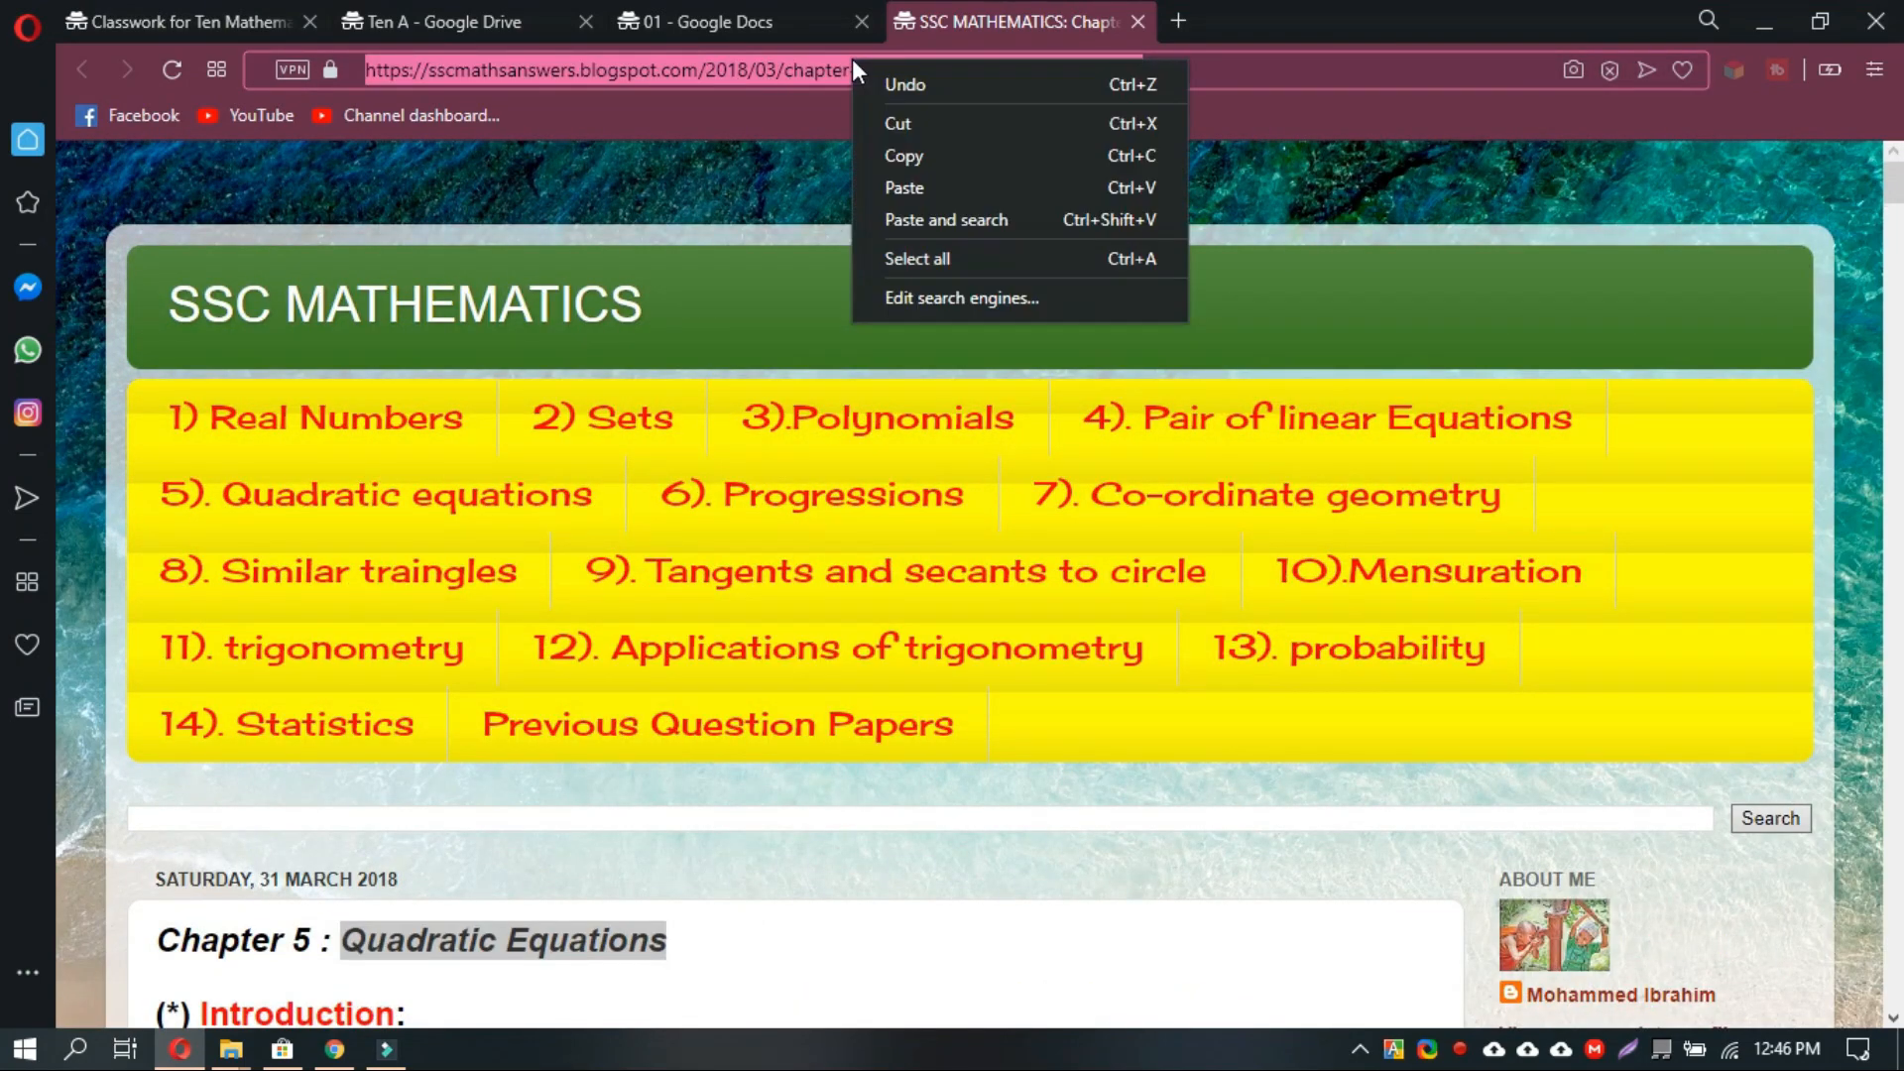
click(931, 157)
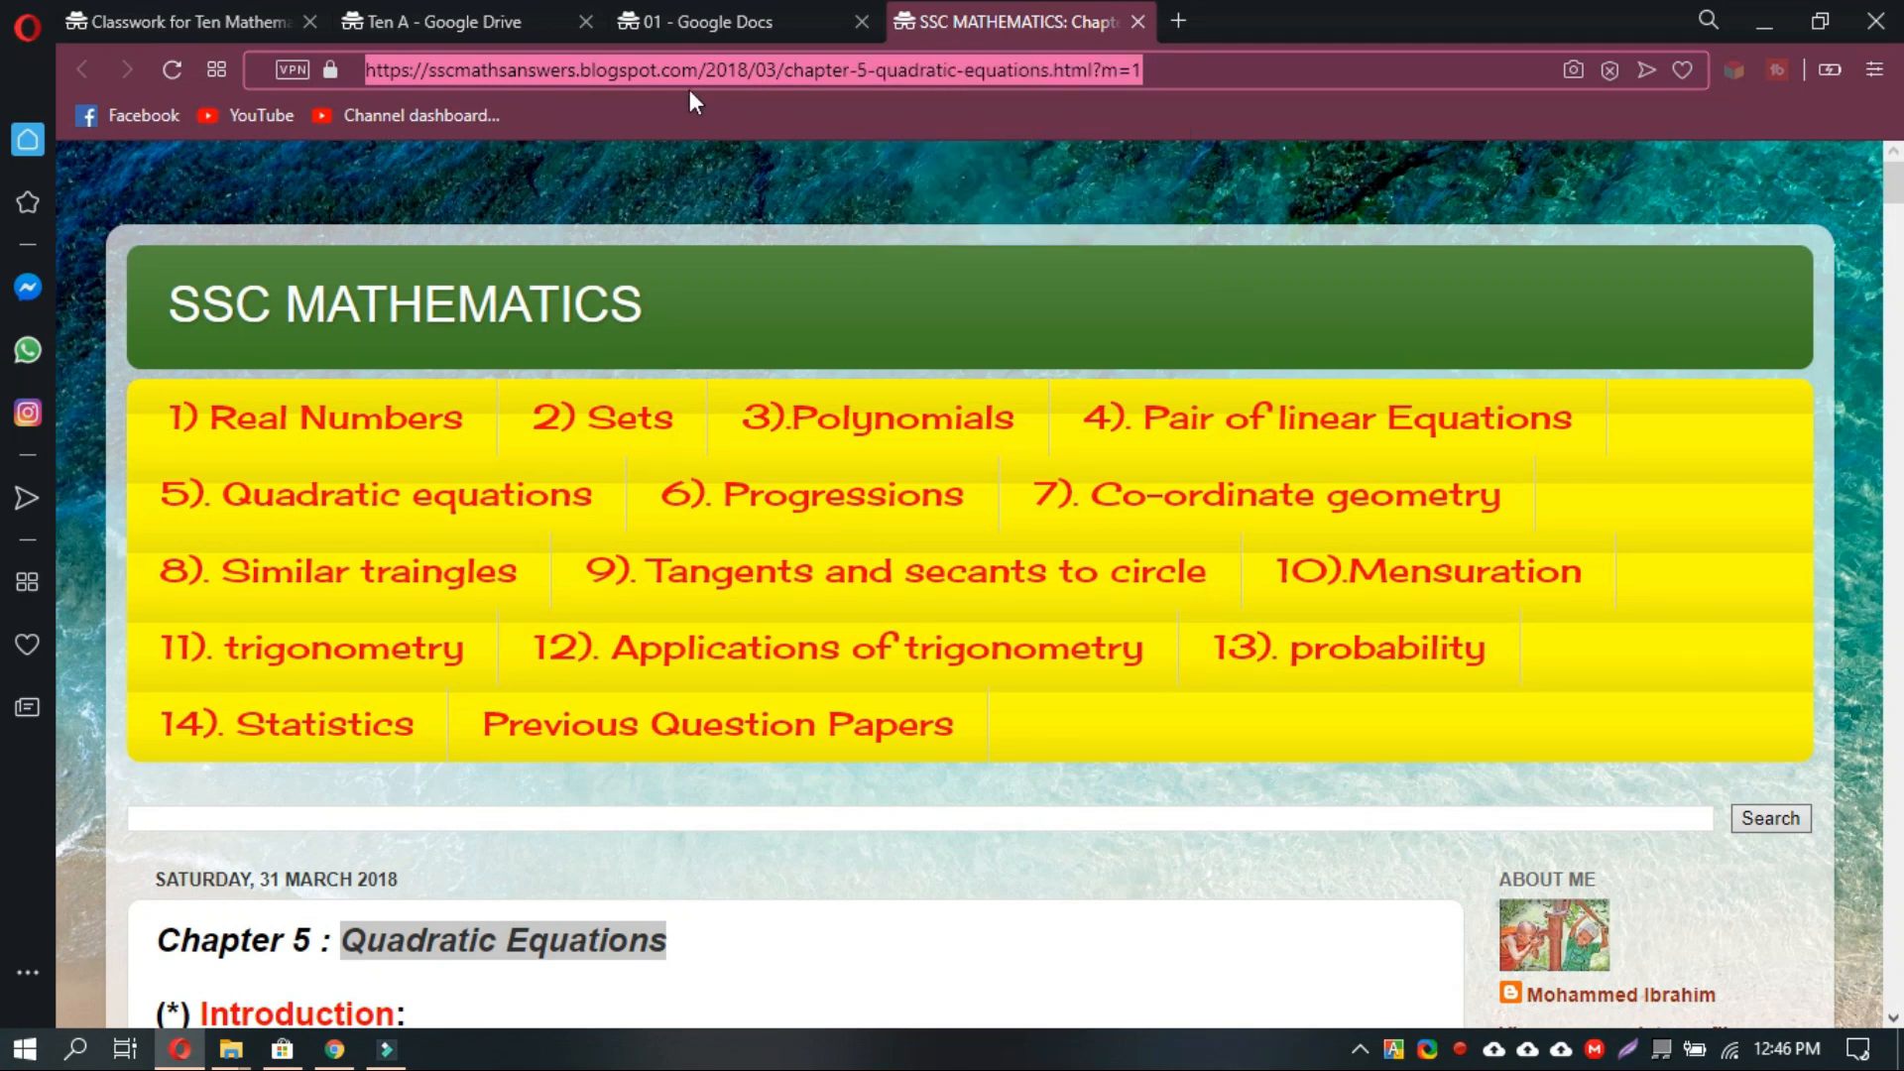
Return to the Quadratic Equations material and attach the copied web address as a link.
click(213, 11)
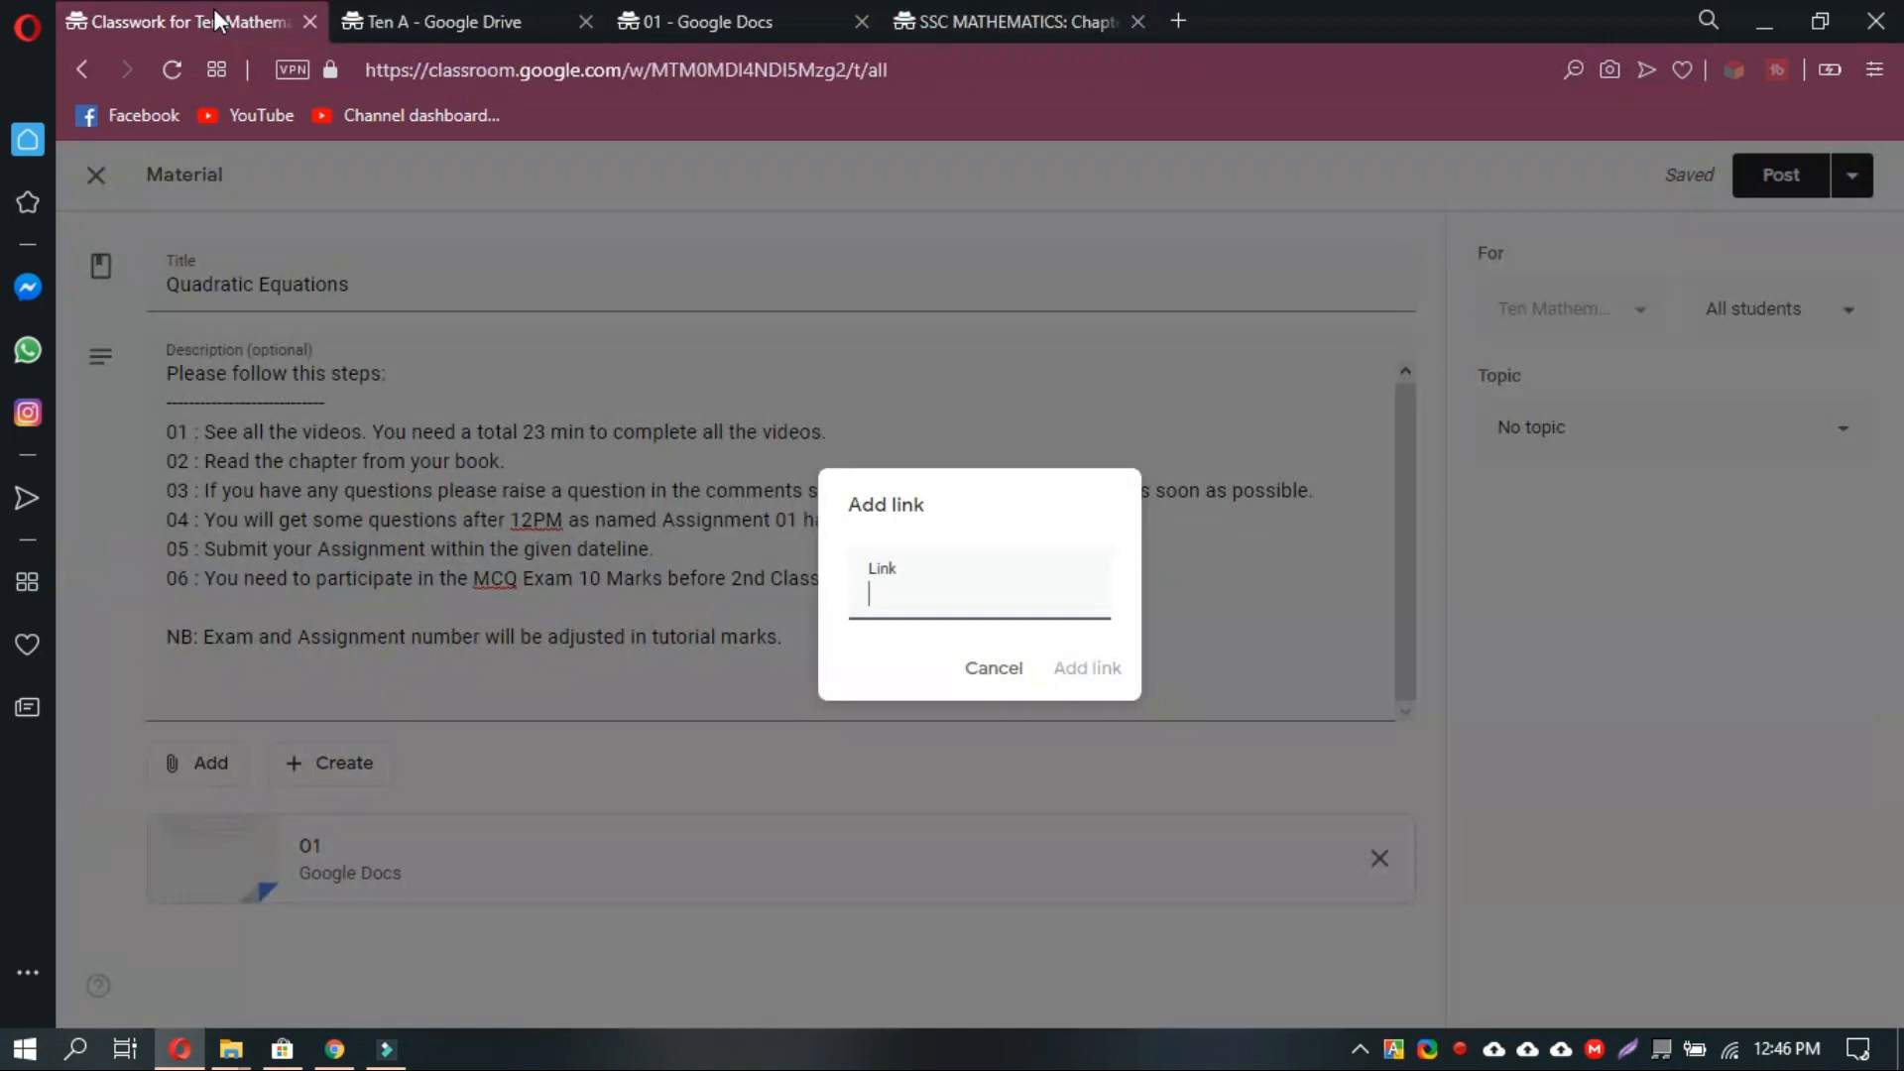
click(933, 583)
right_click(931, 587)
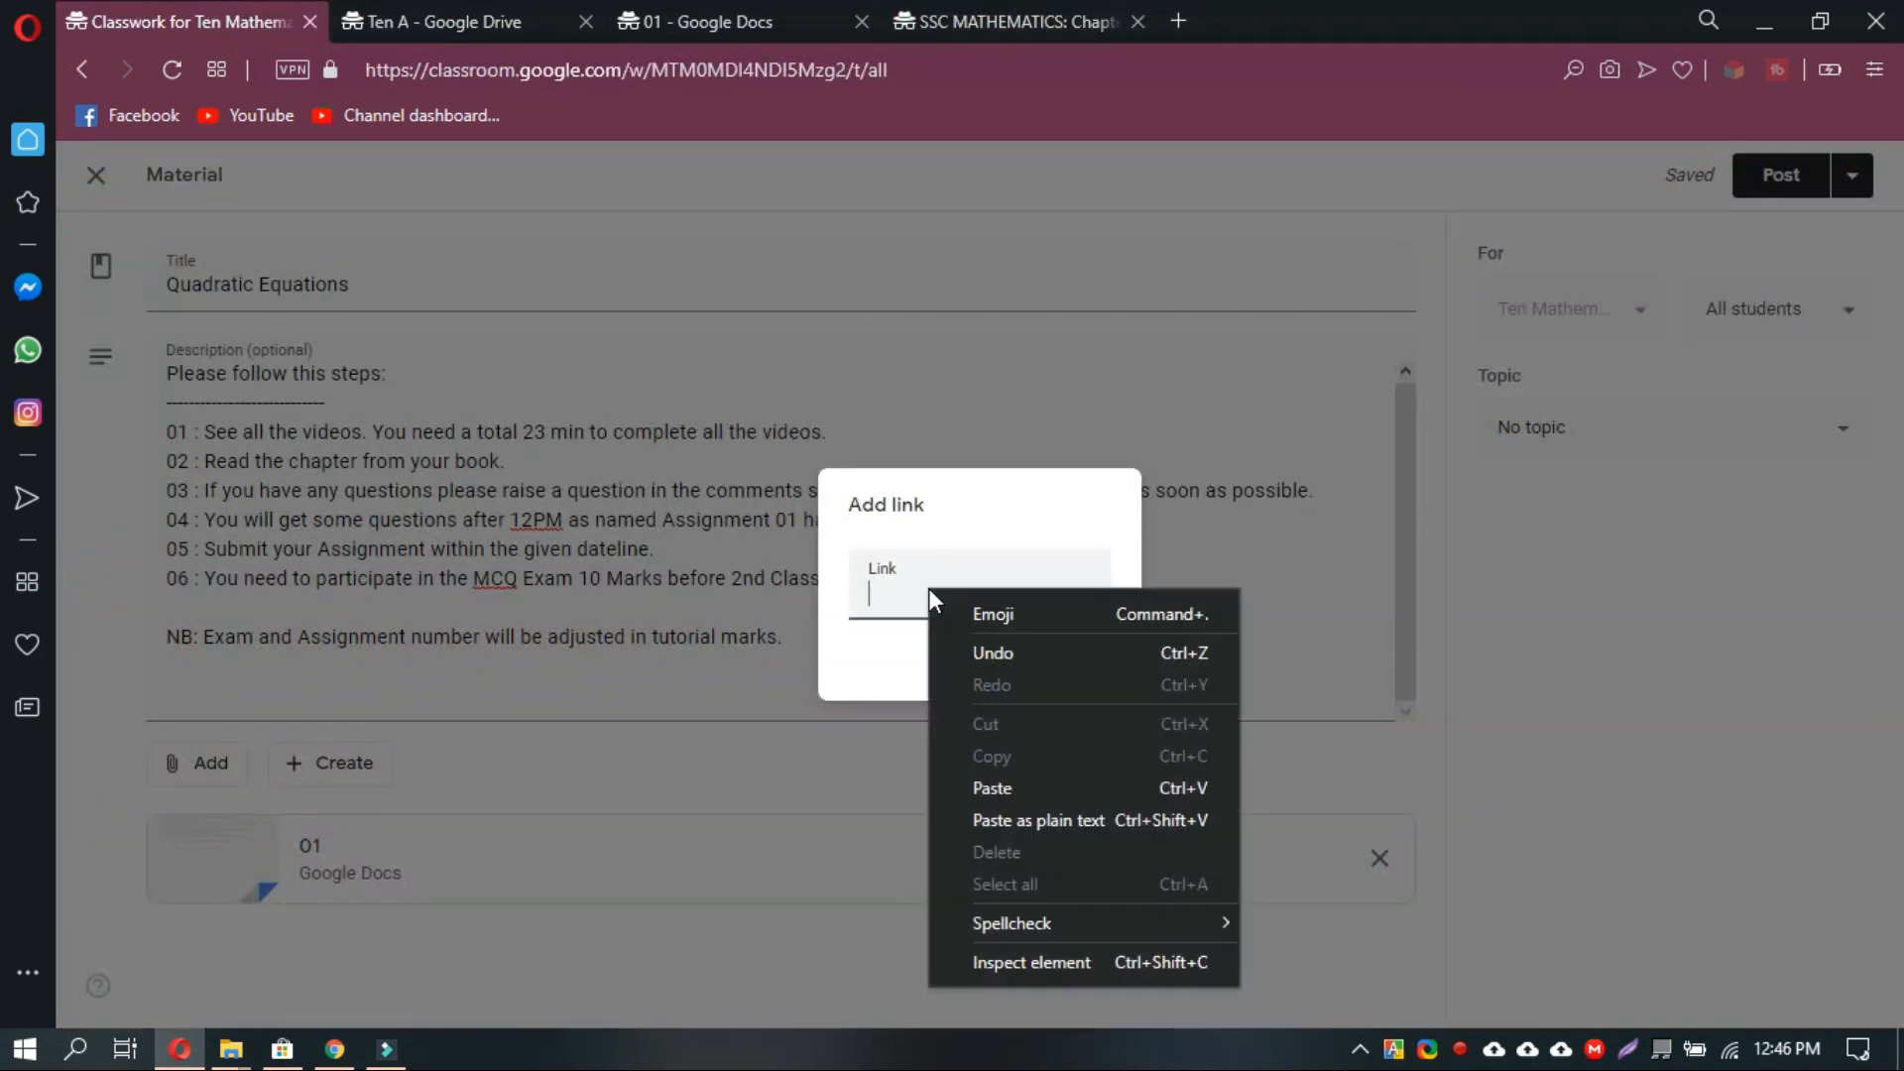
click(1041, 787)
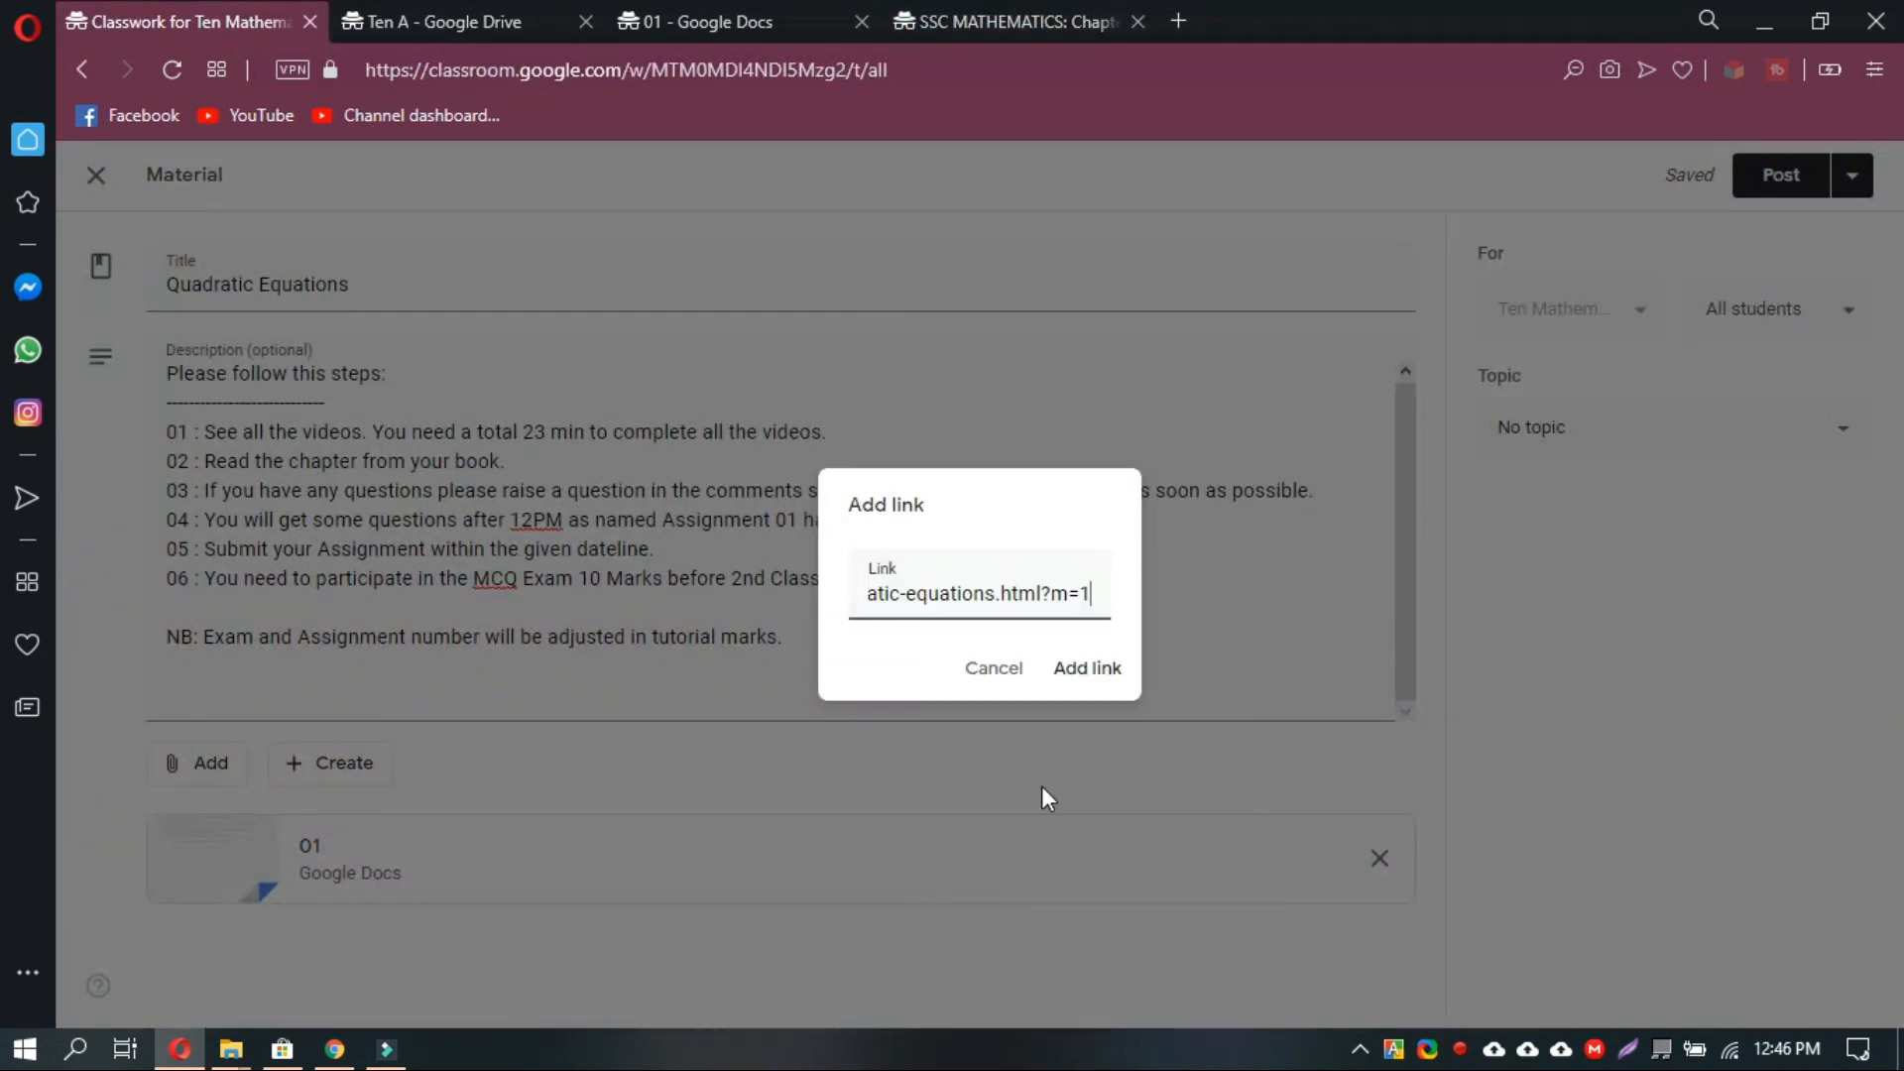
click(1091, 670)
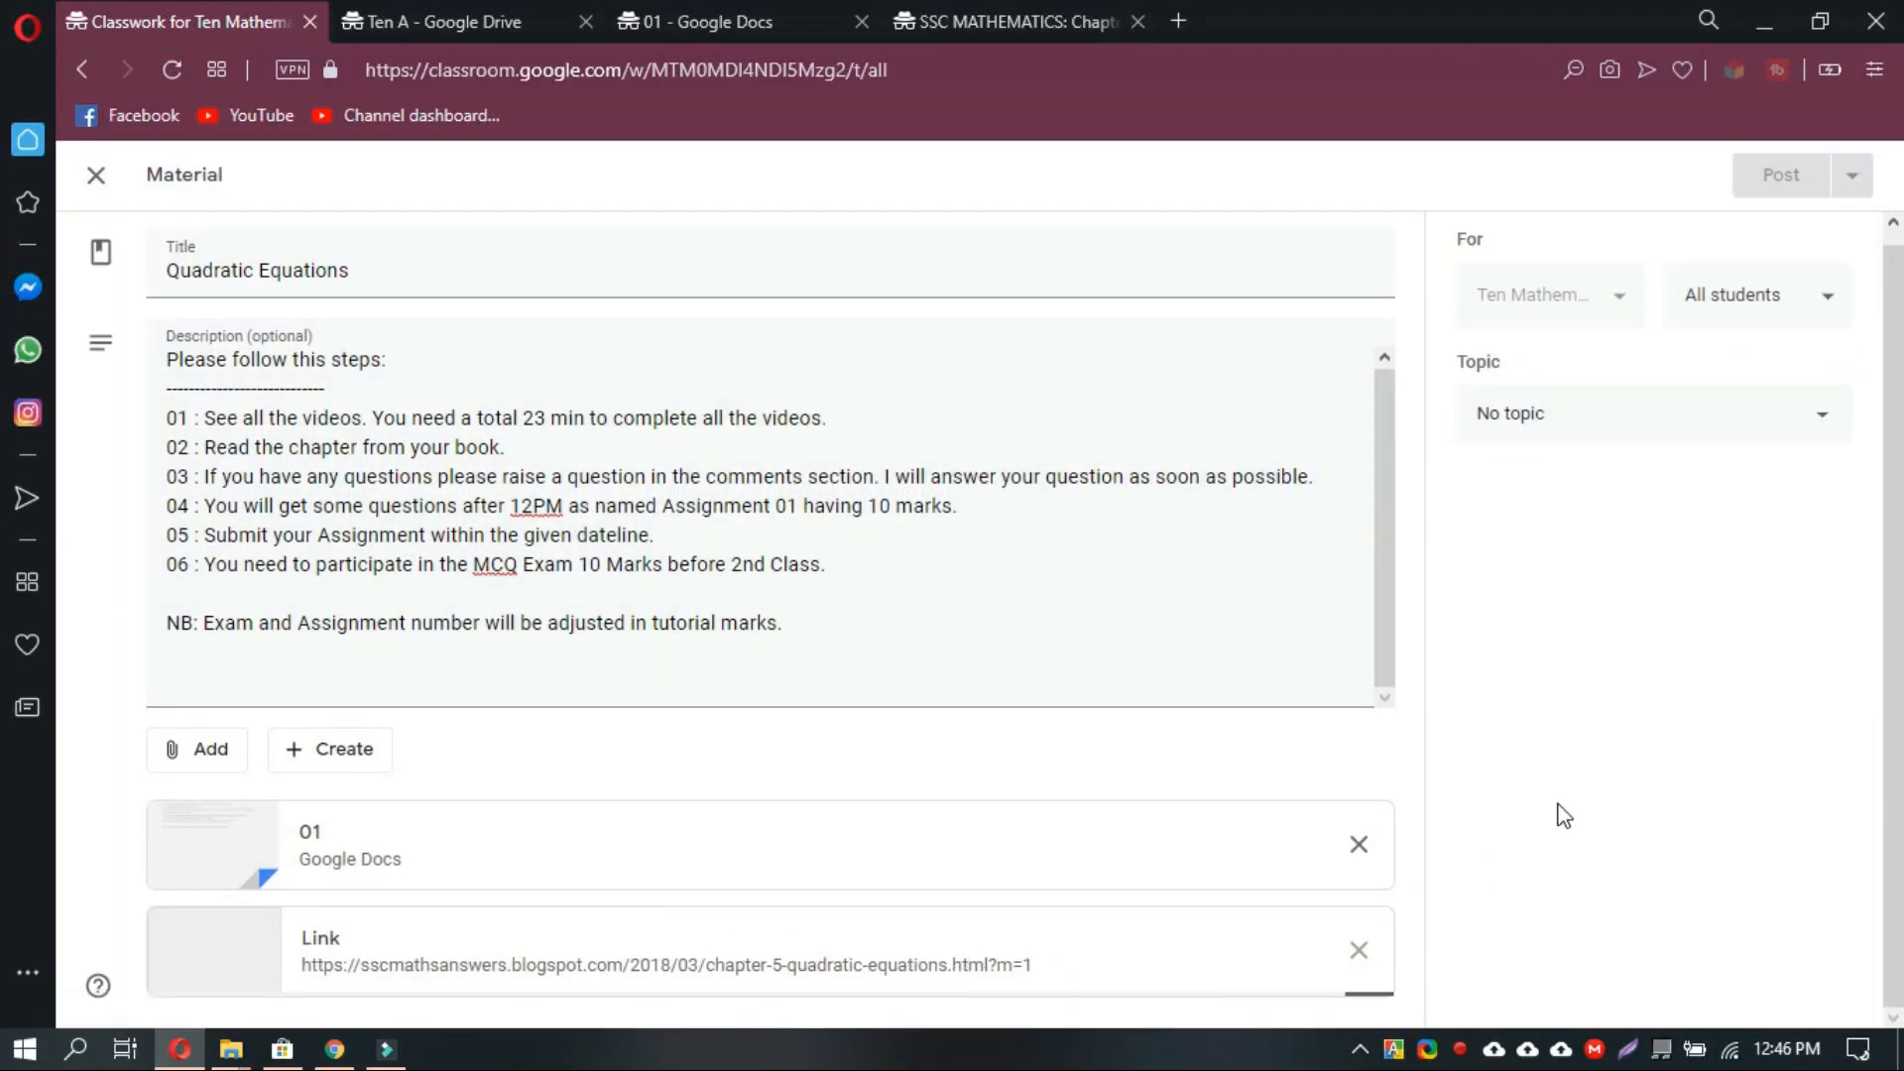
Upload the file Chapter - 05.doc from the Creative folder on the device as a material attachment.
click(198, 756)
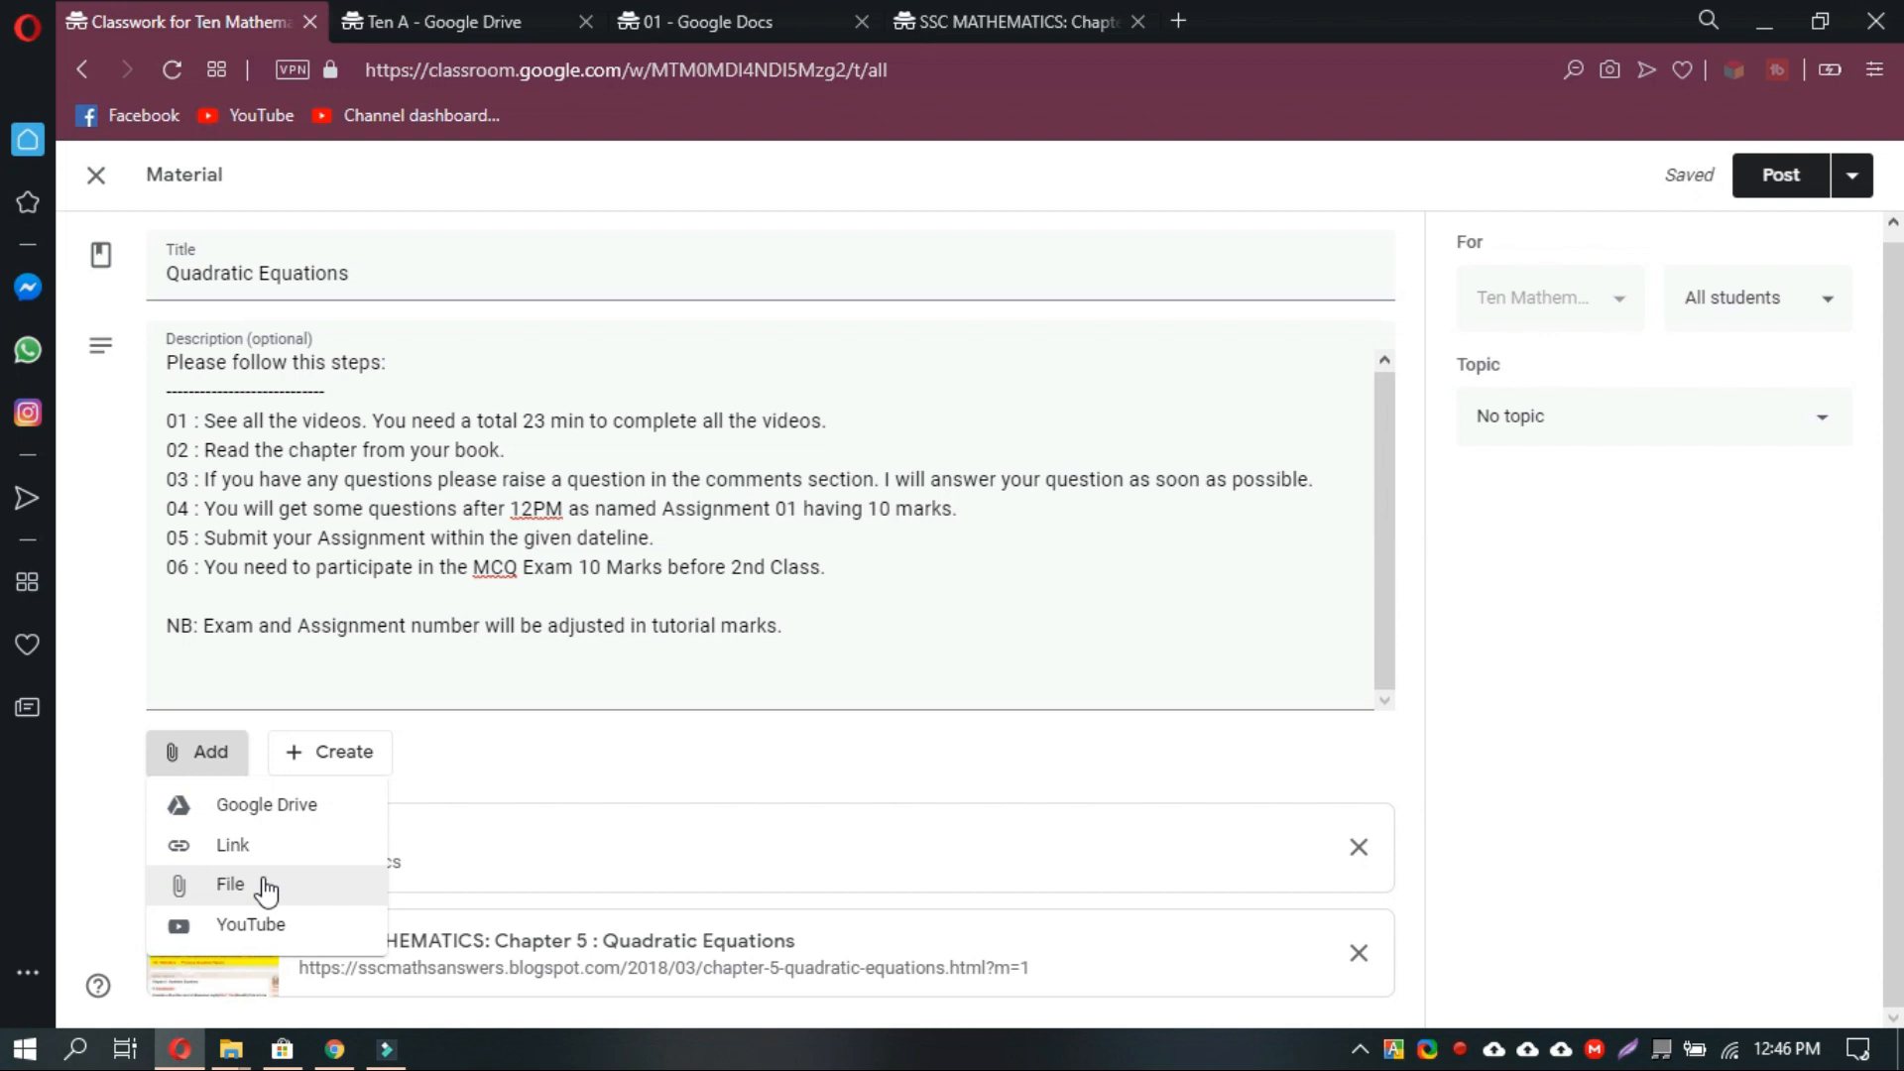
click(266, 888)
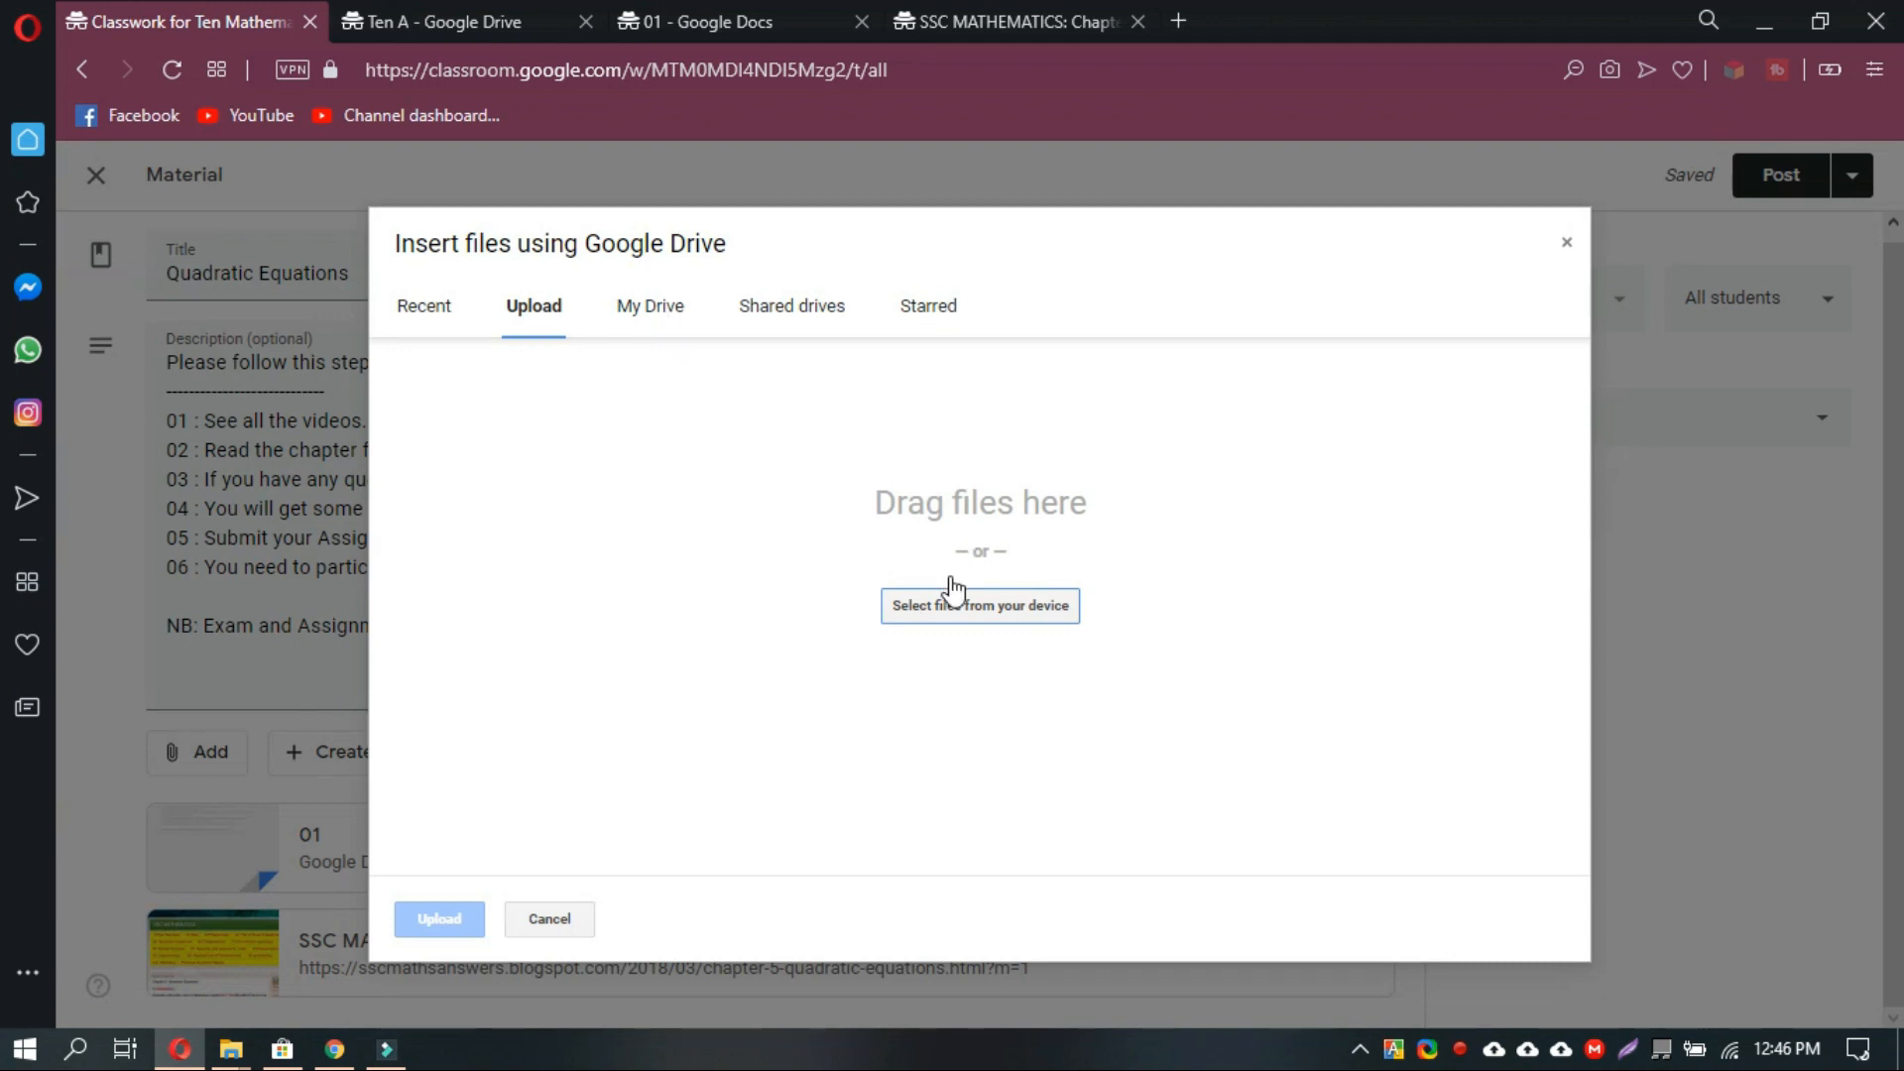
click(954, 616)
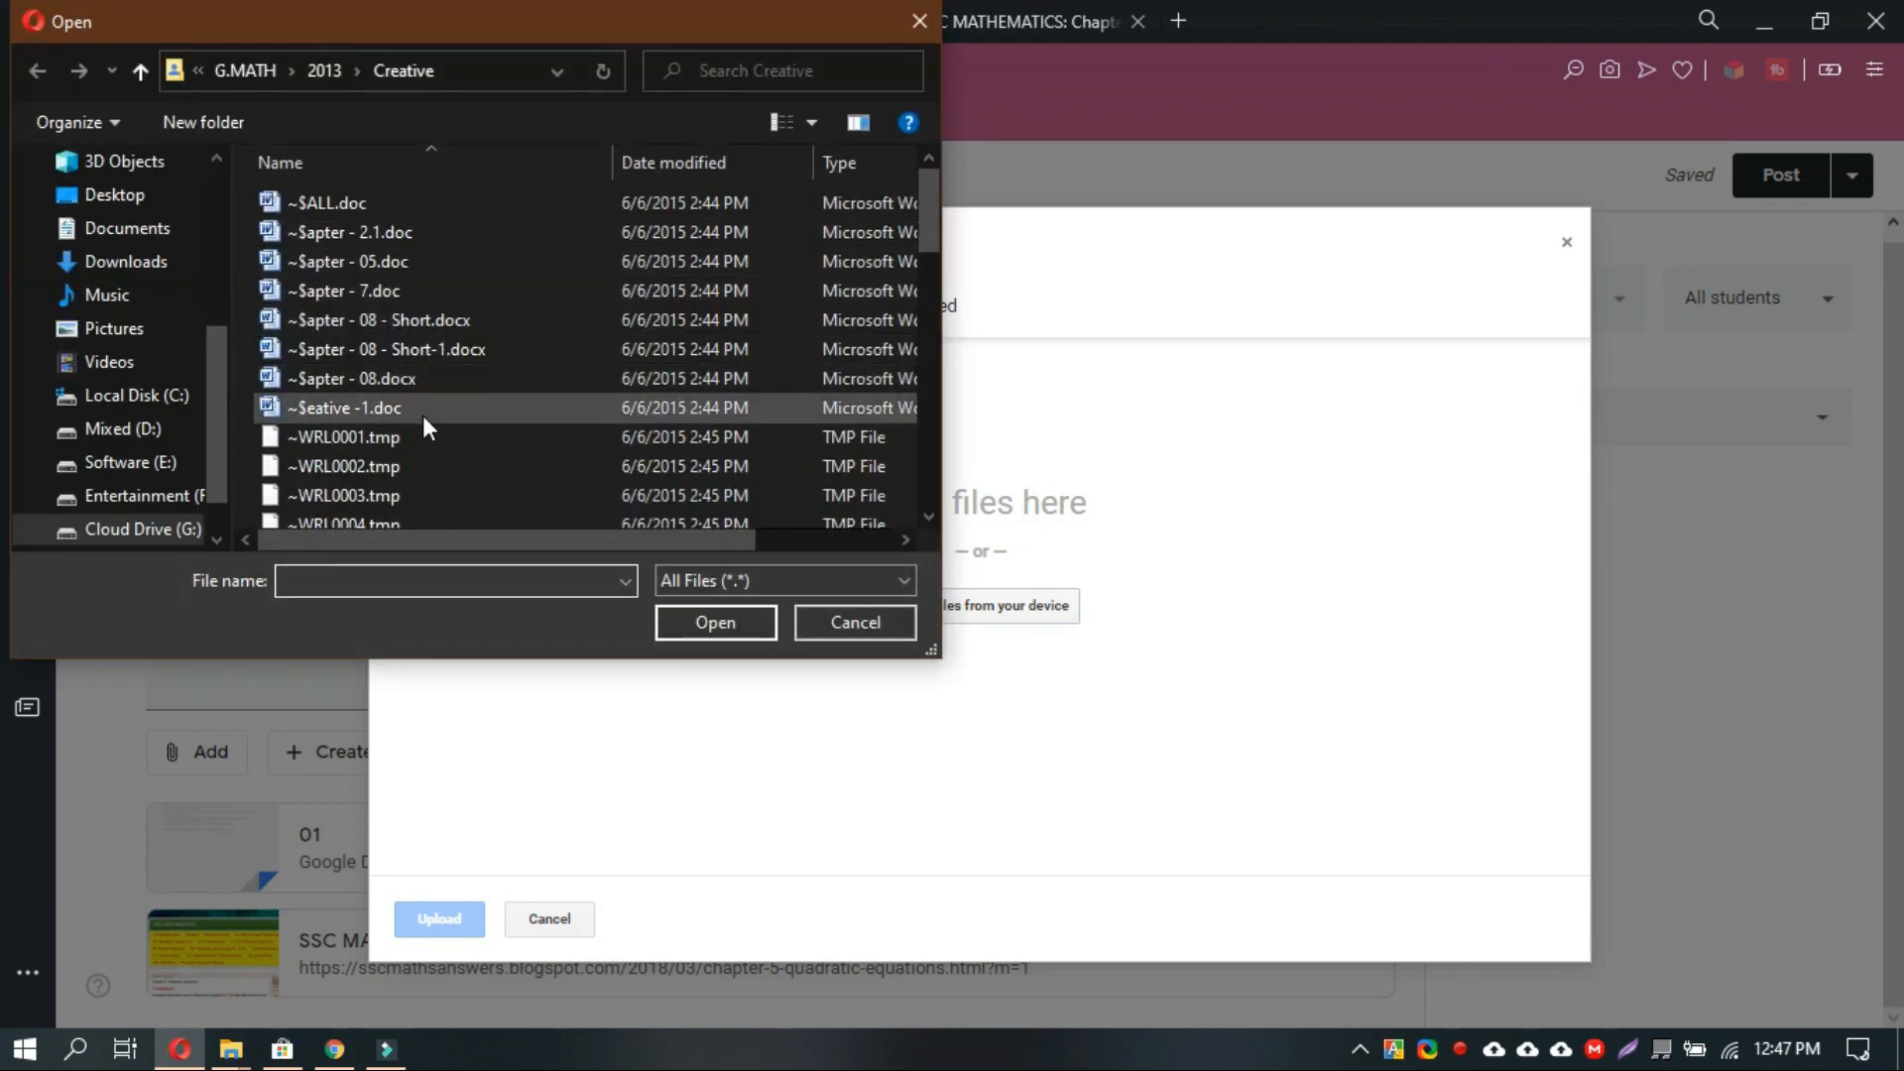
scroll(470, 320, down, 10)
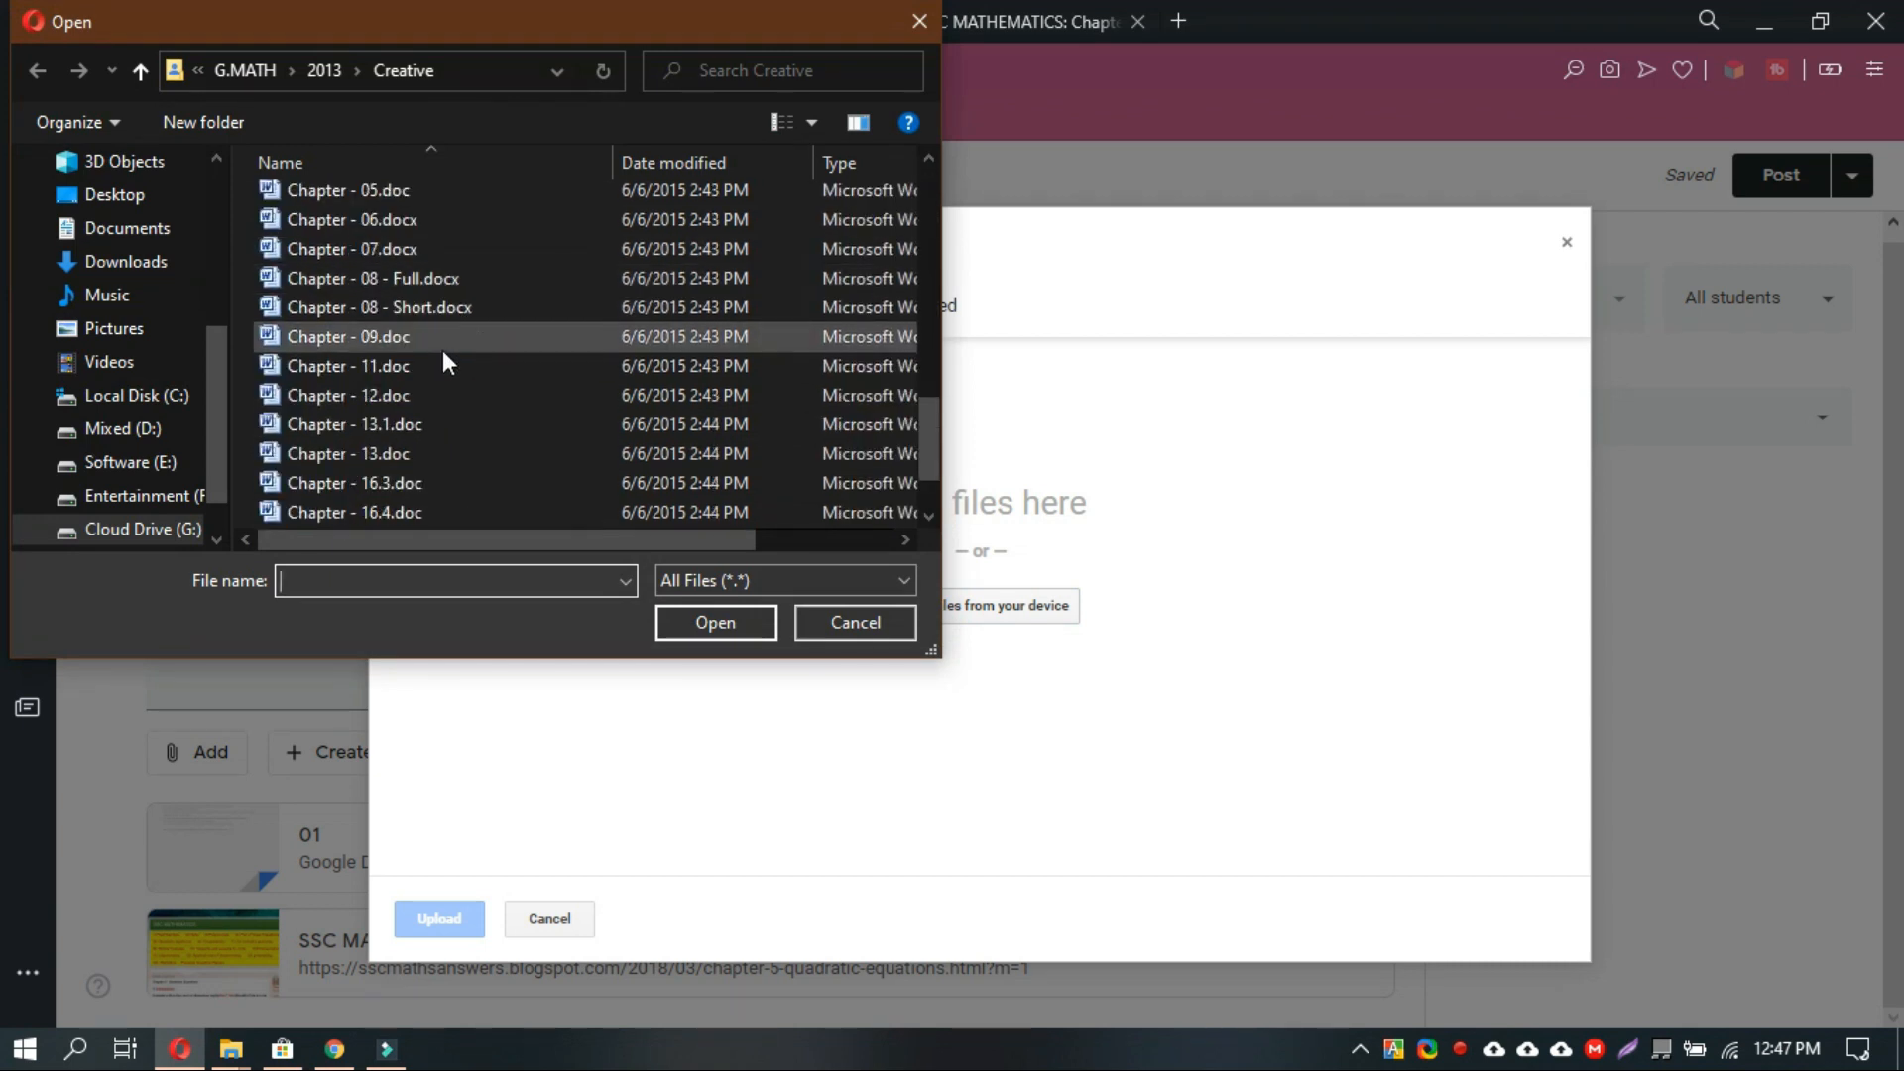
scroll(442, 352, up, 2)
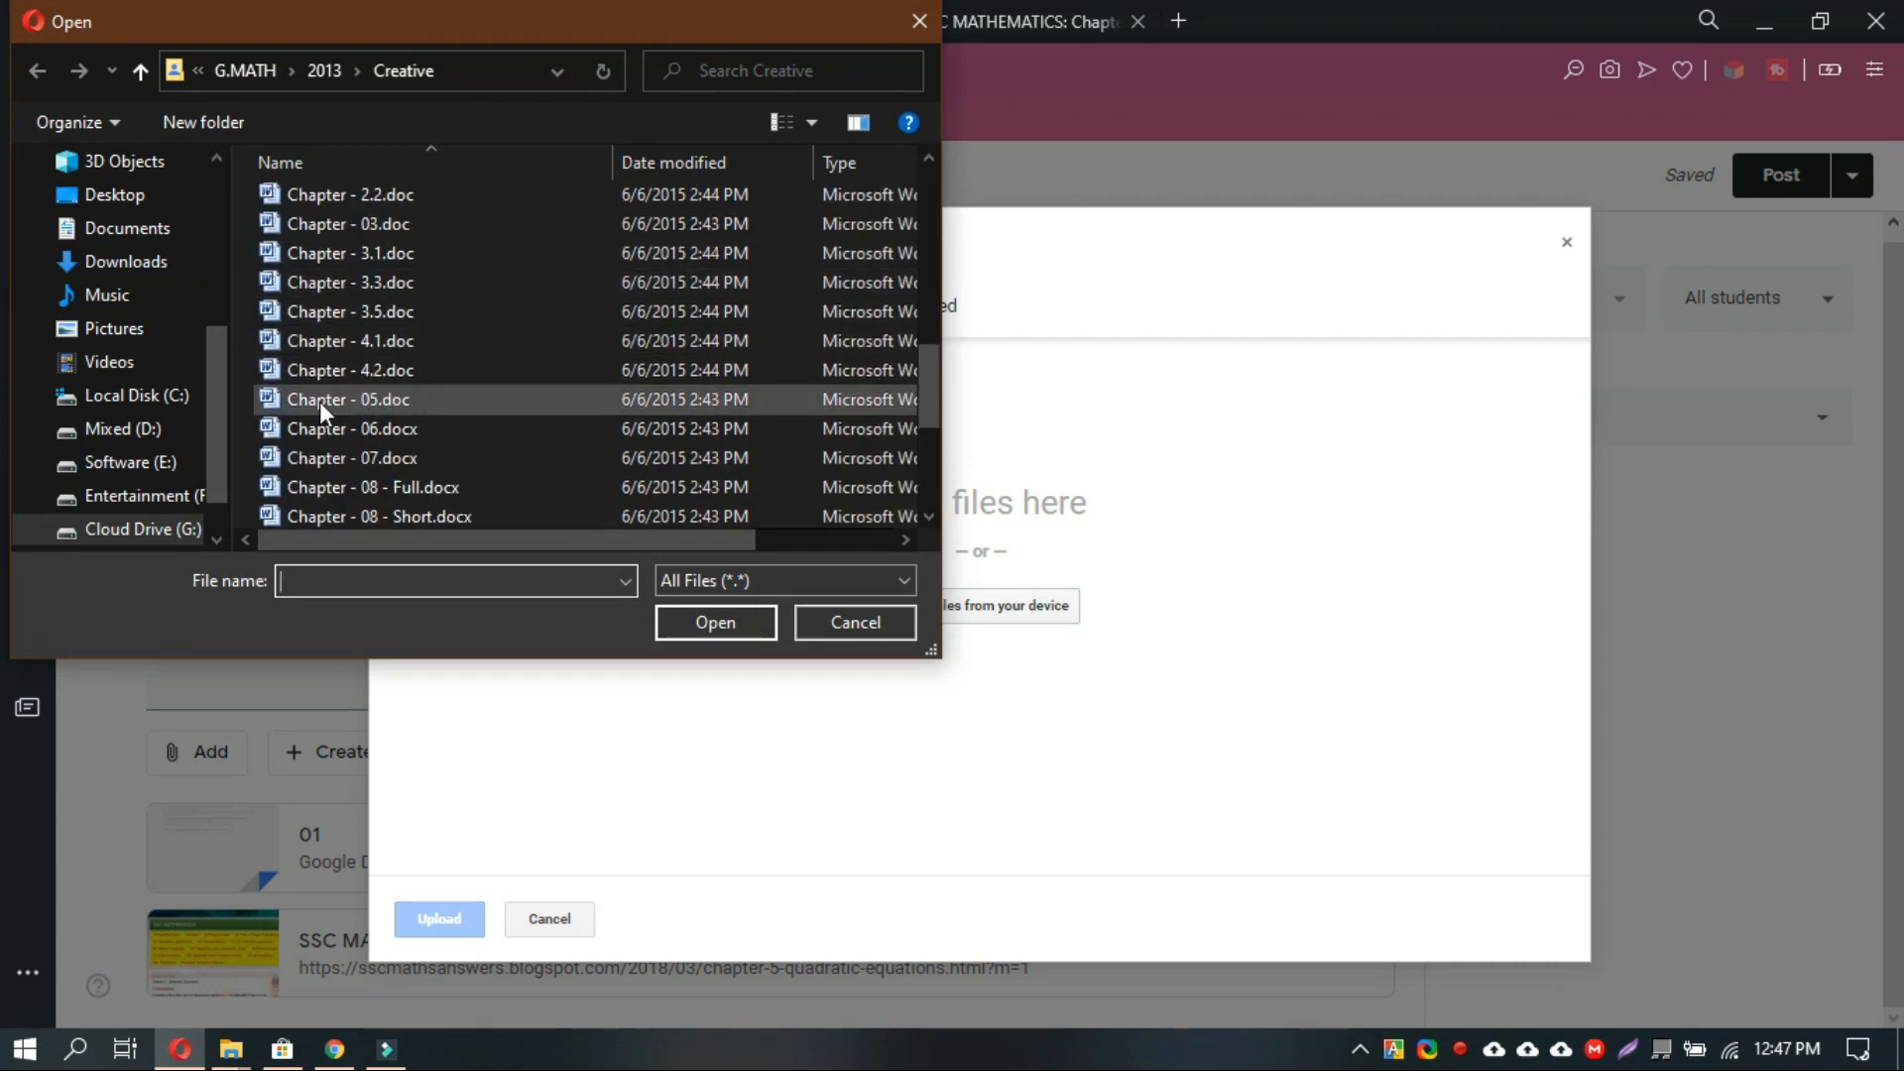
click(383, 398)
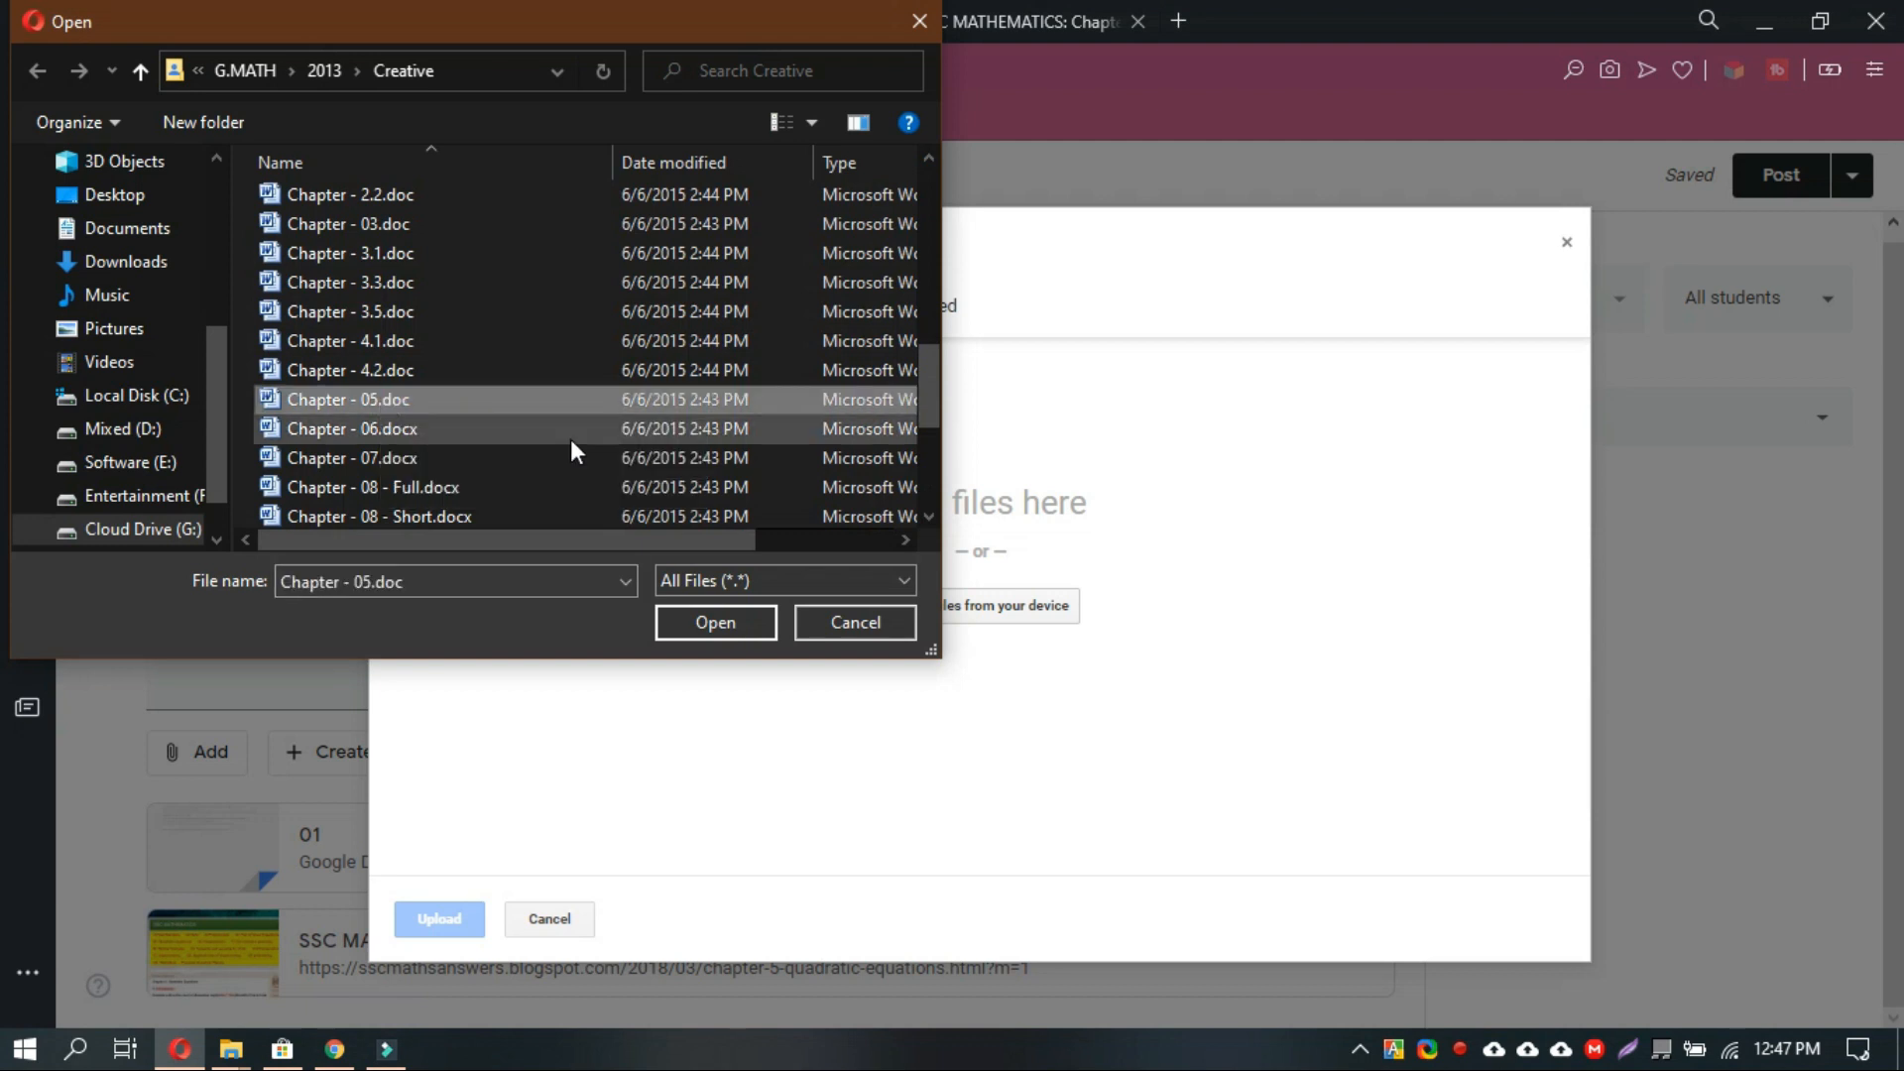
click(728, 625)
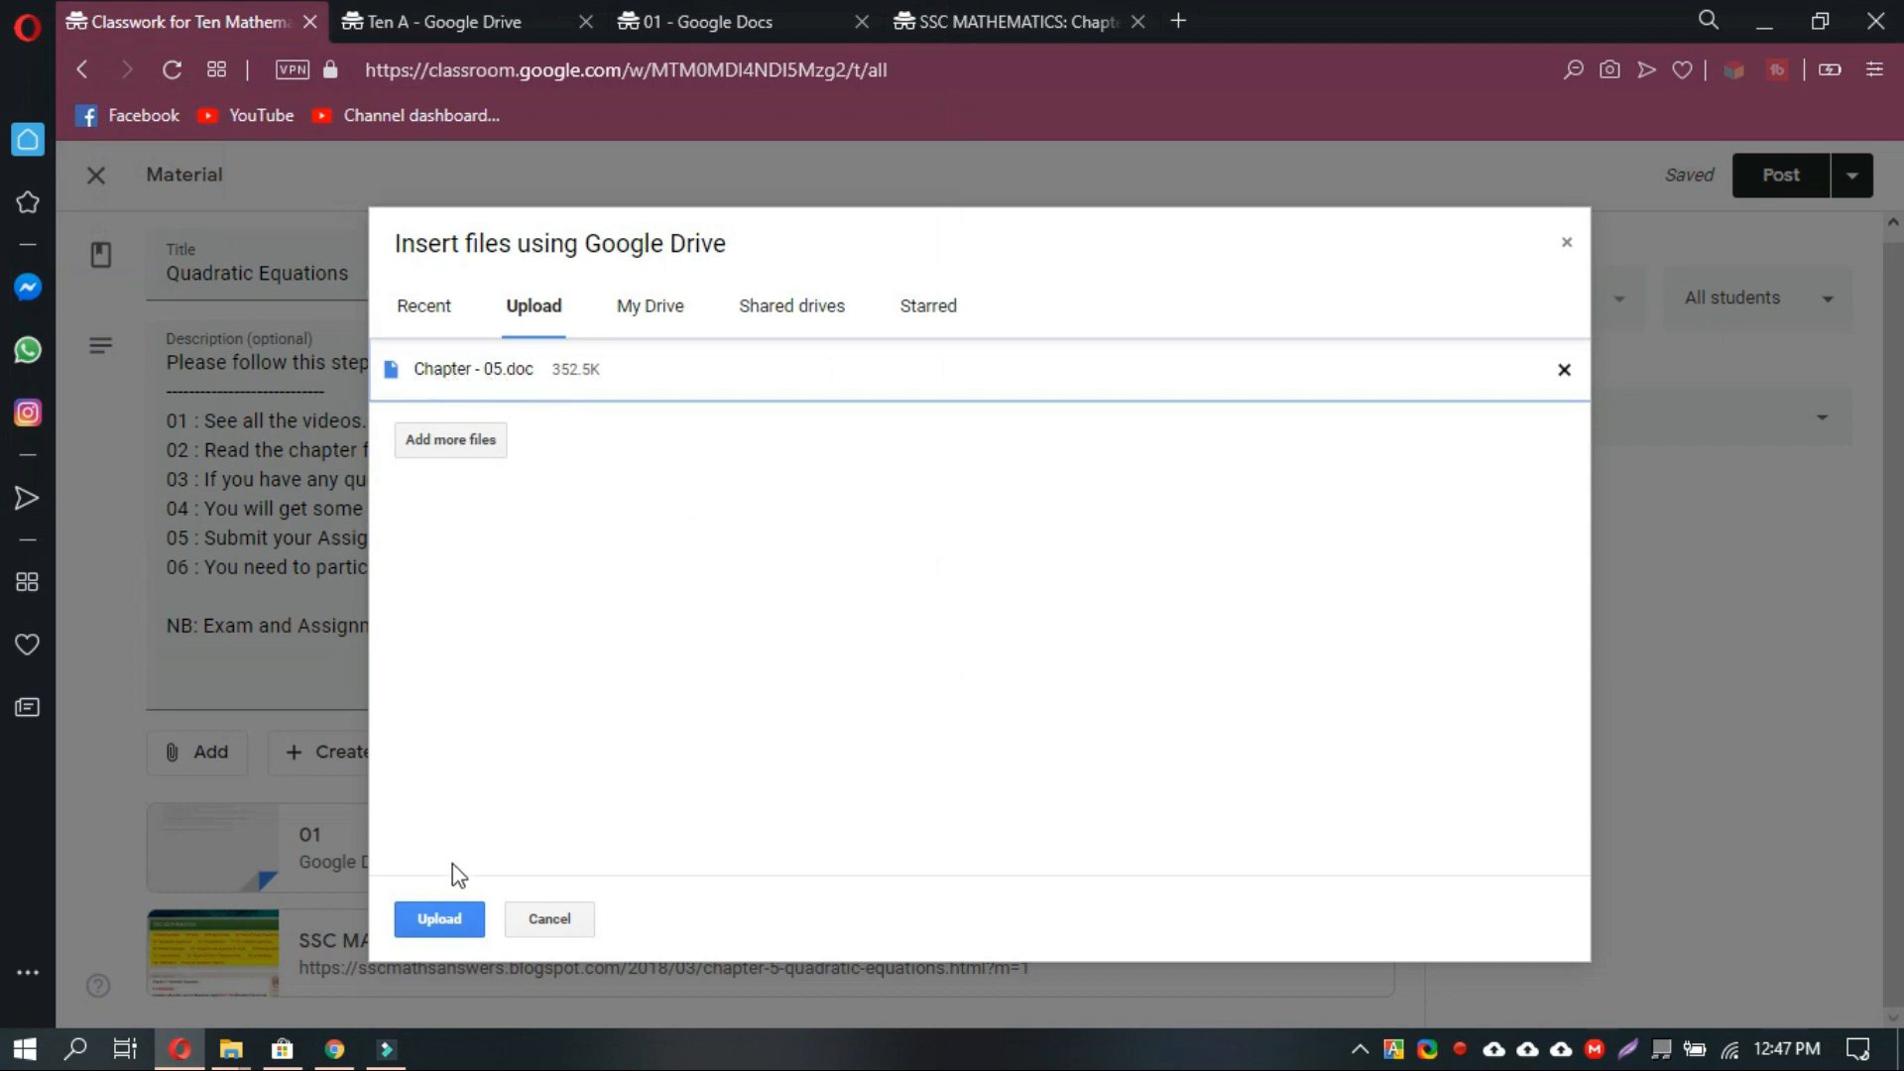
click(442, 902)
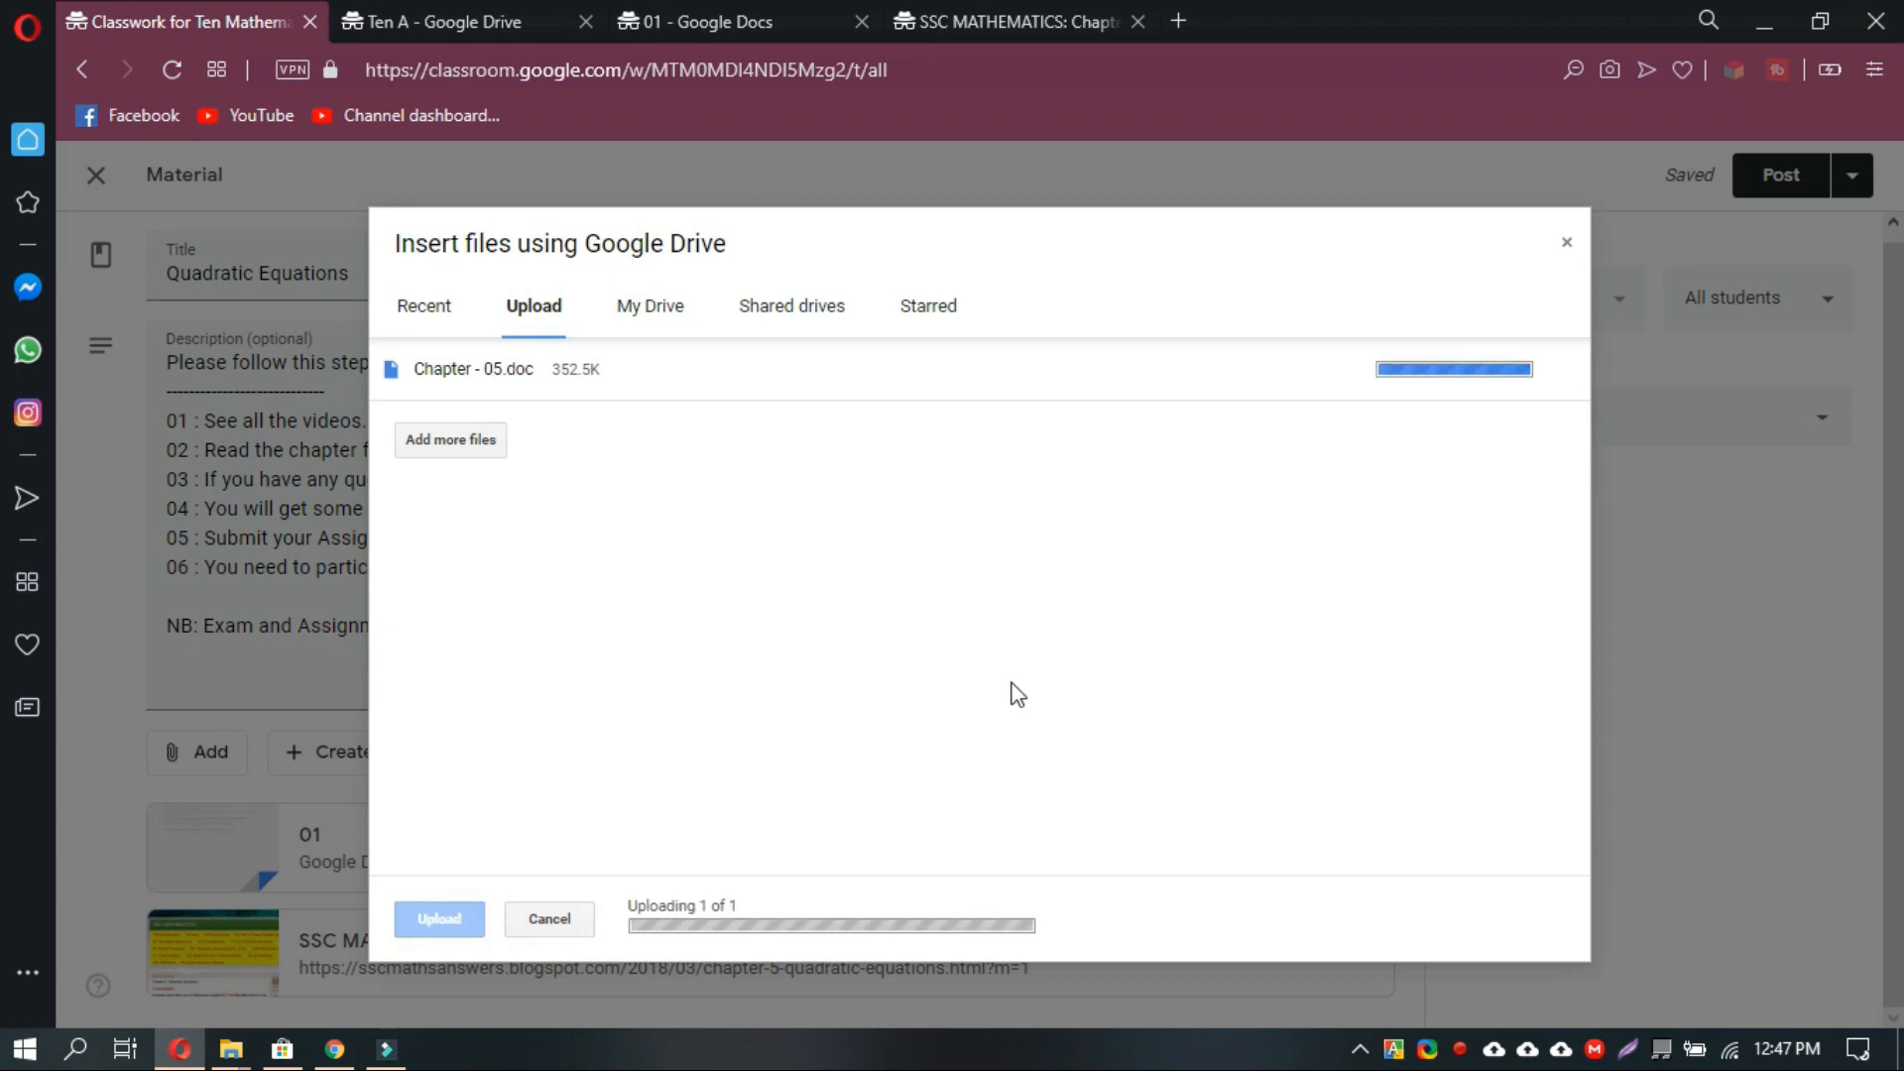
Search YouTube for "factor sargoit" and attach the video "What is Factor? | Mathematical Factors | Class 7 | Exercise 5.2" to the material.
scroll(468, 805, down, 1)
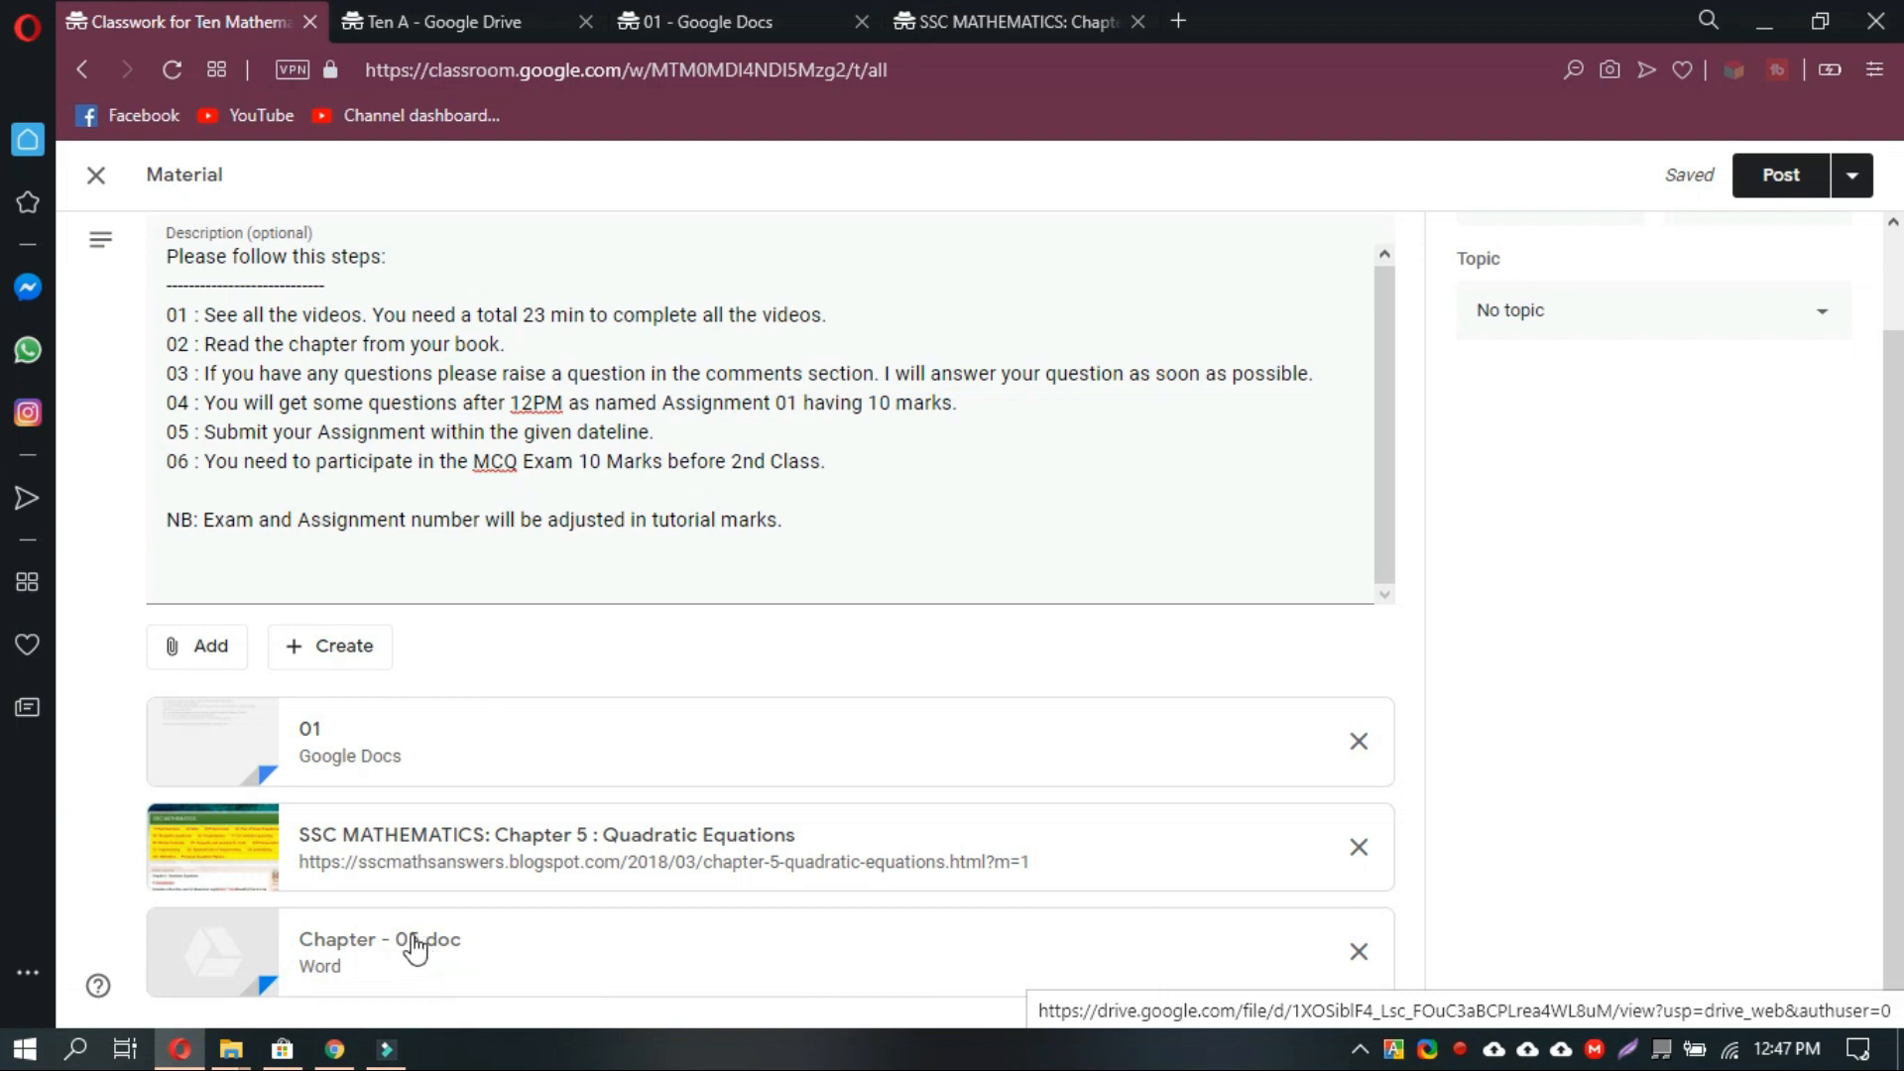
click(205, 659)
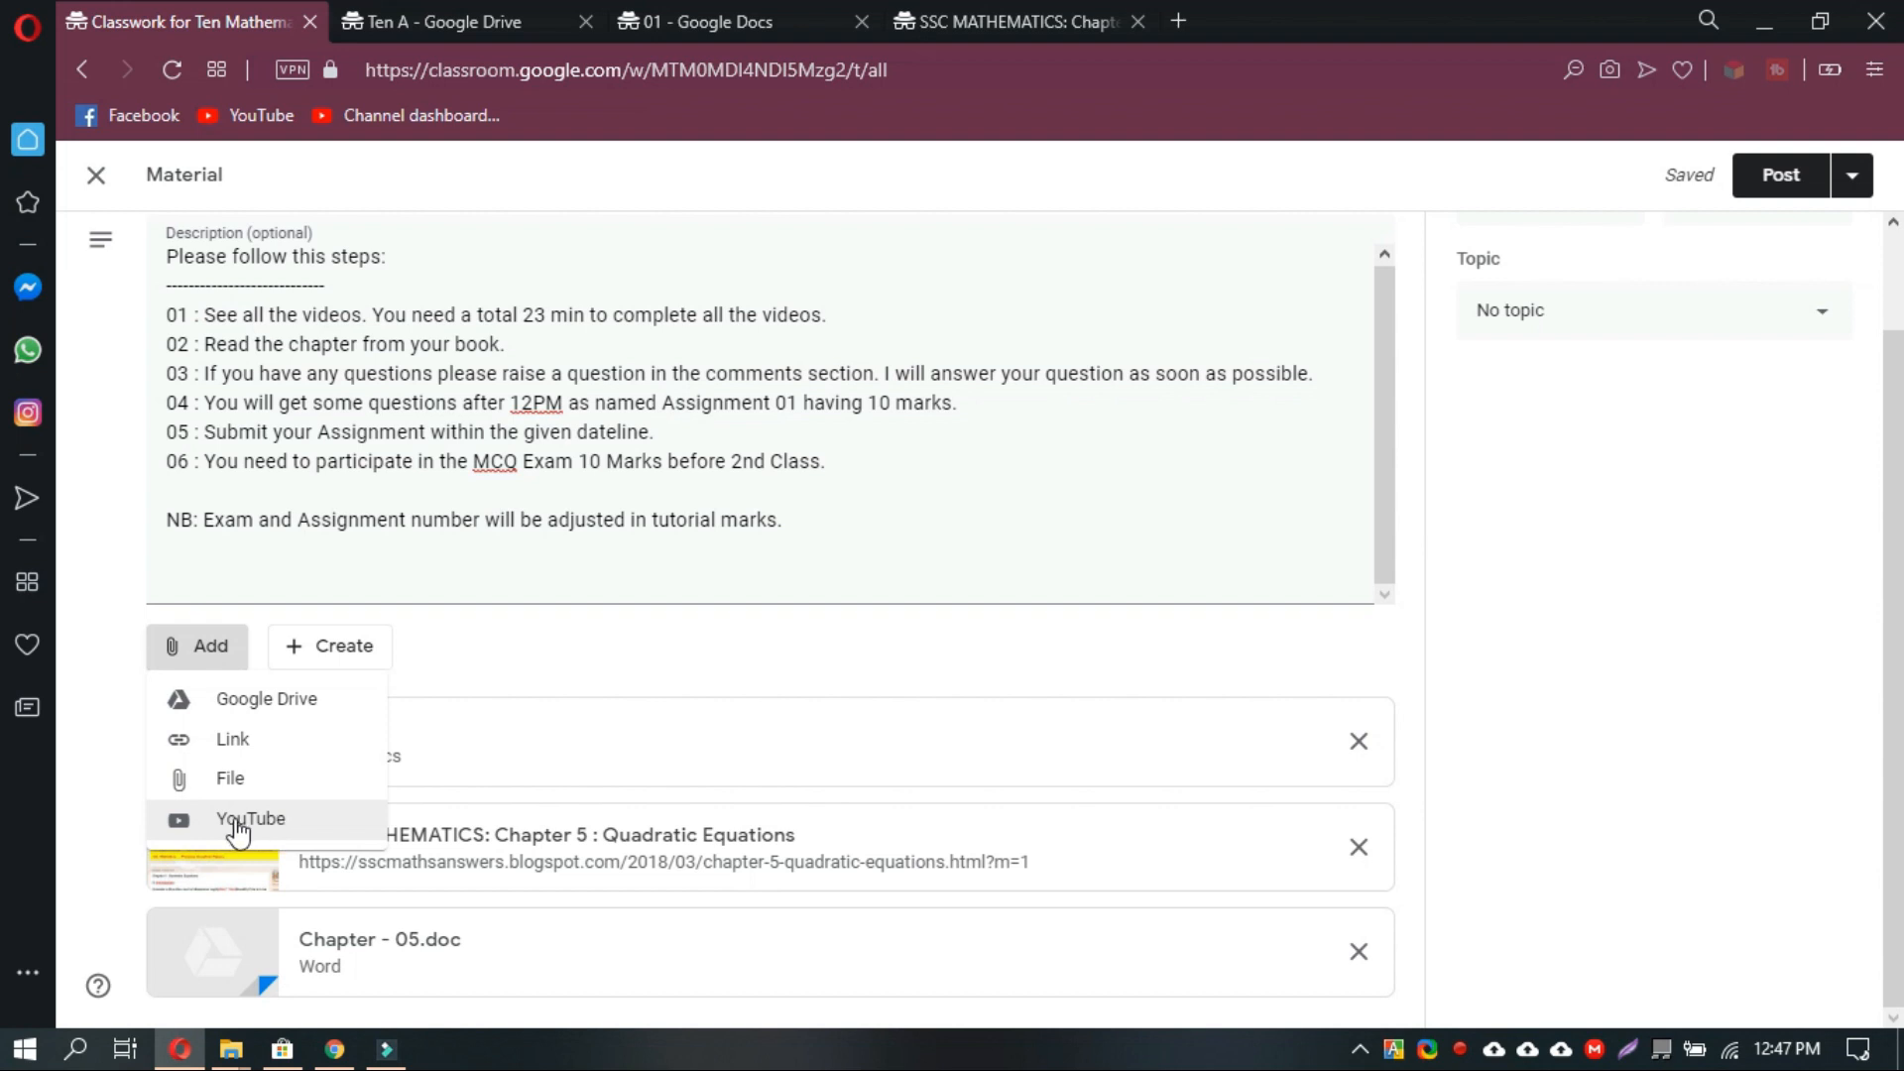
click(236, 821)
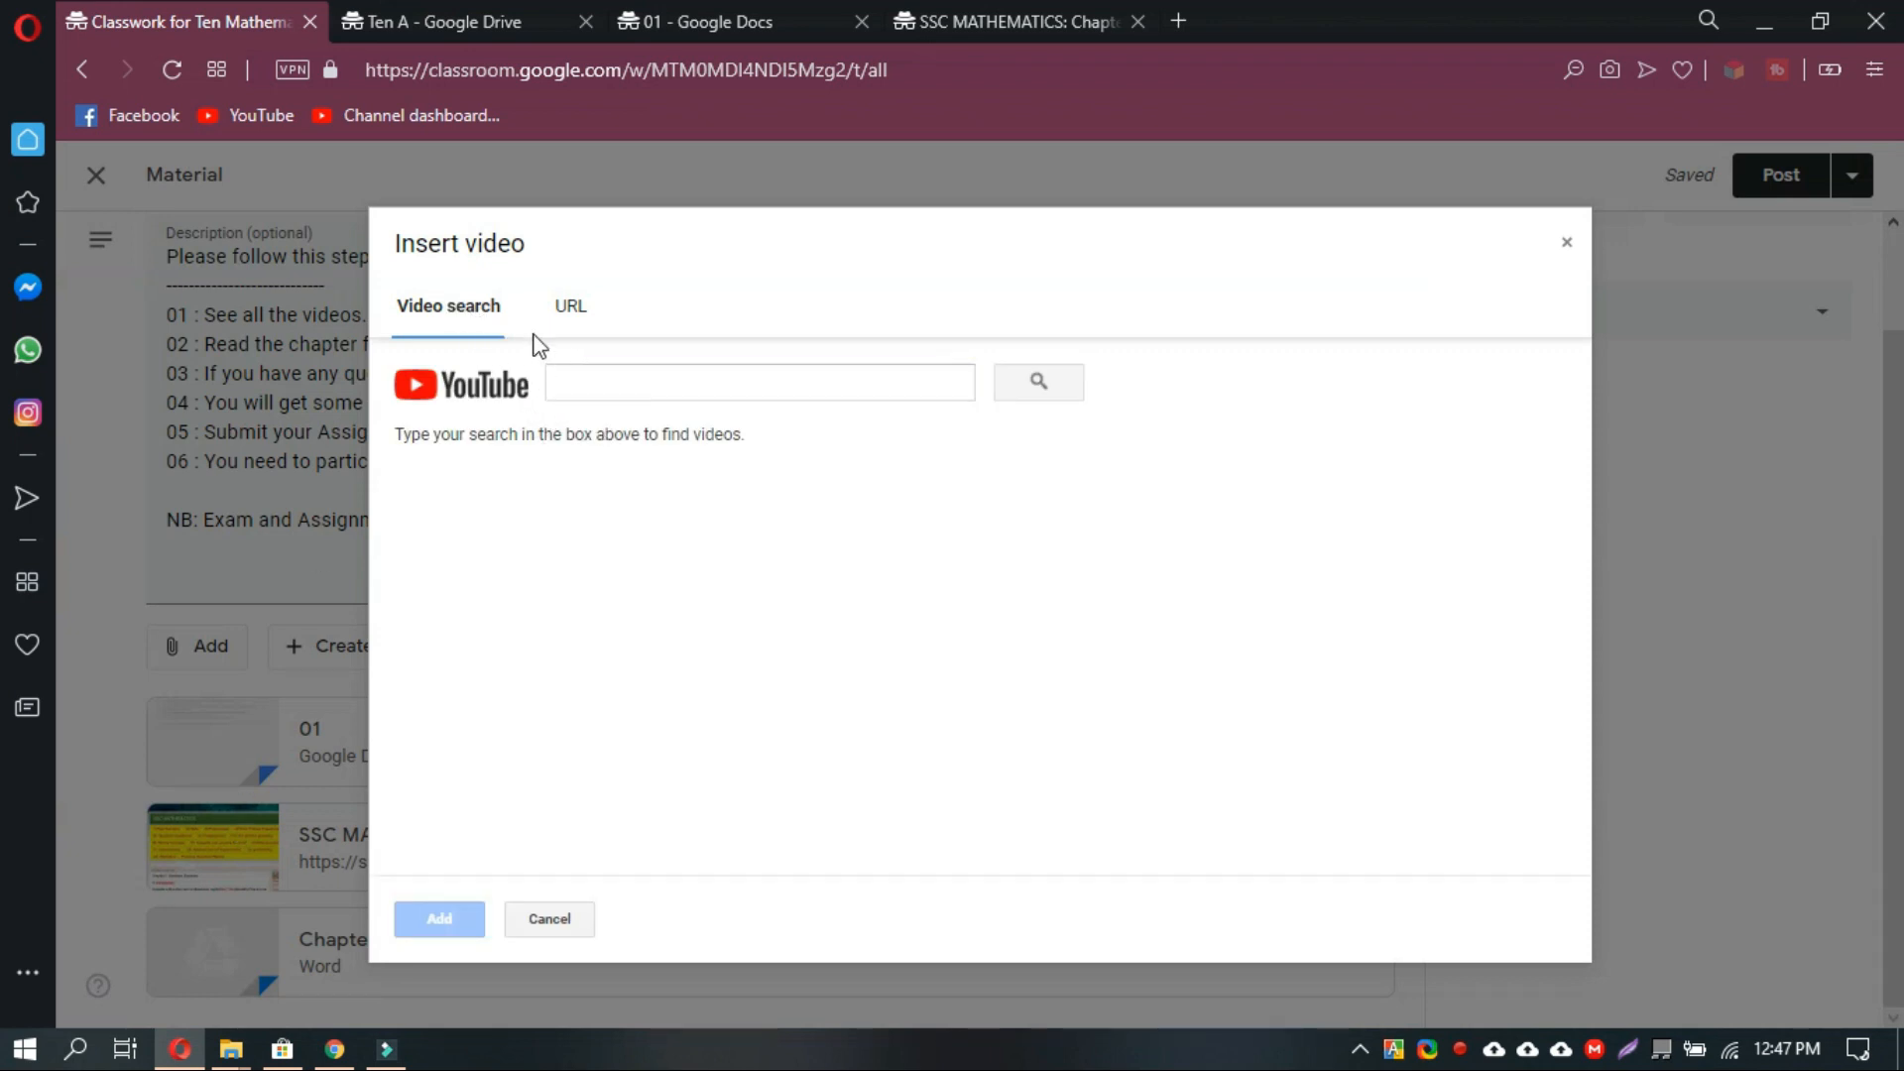
click(600, 381)
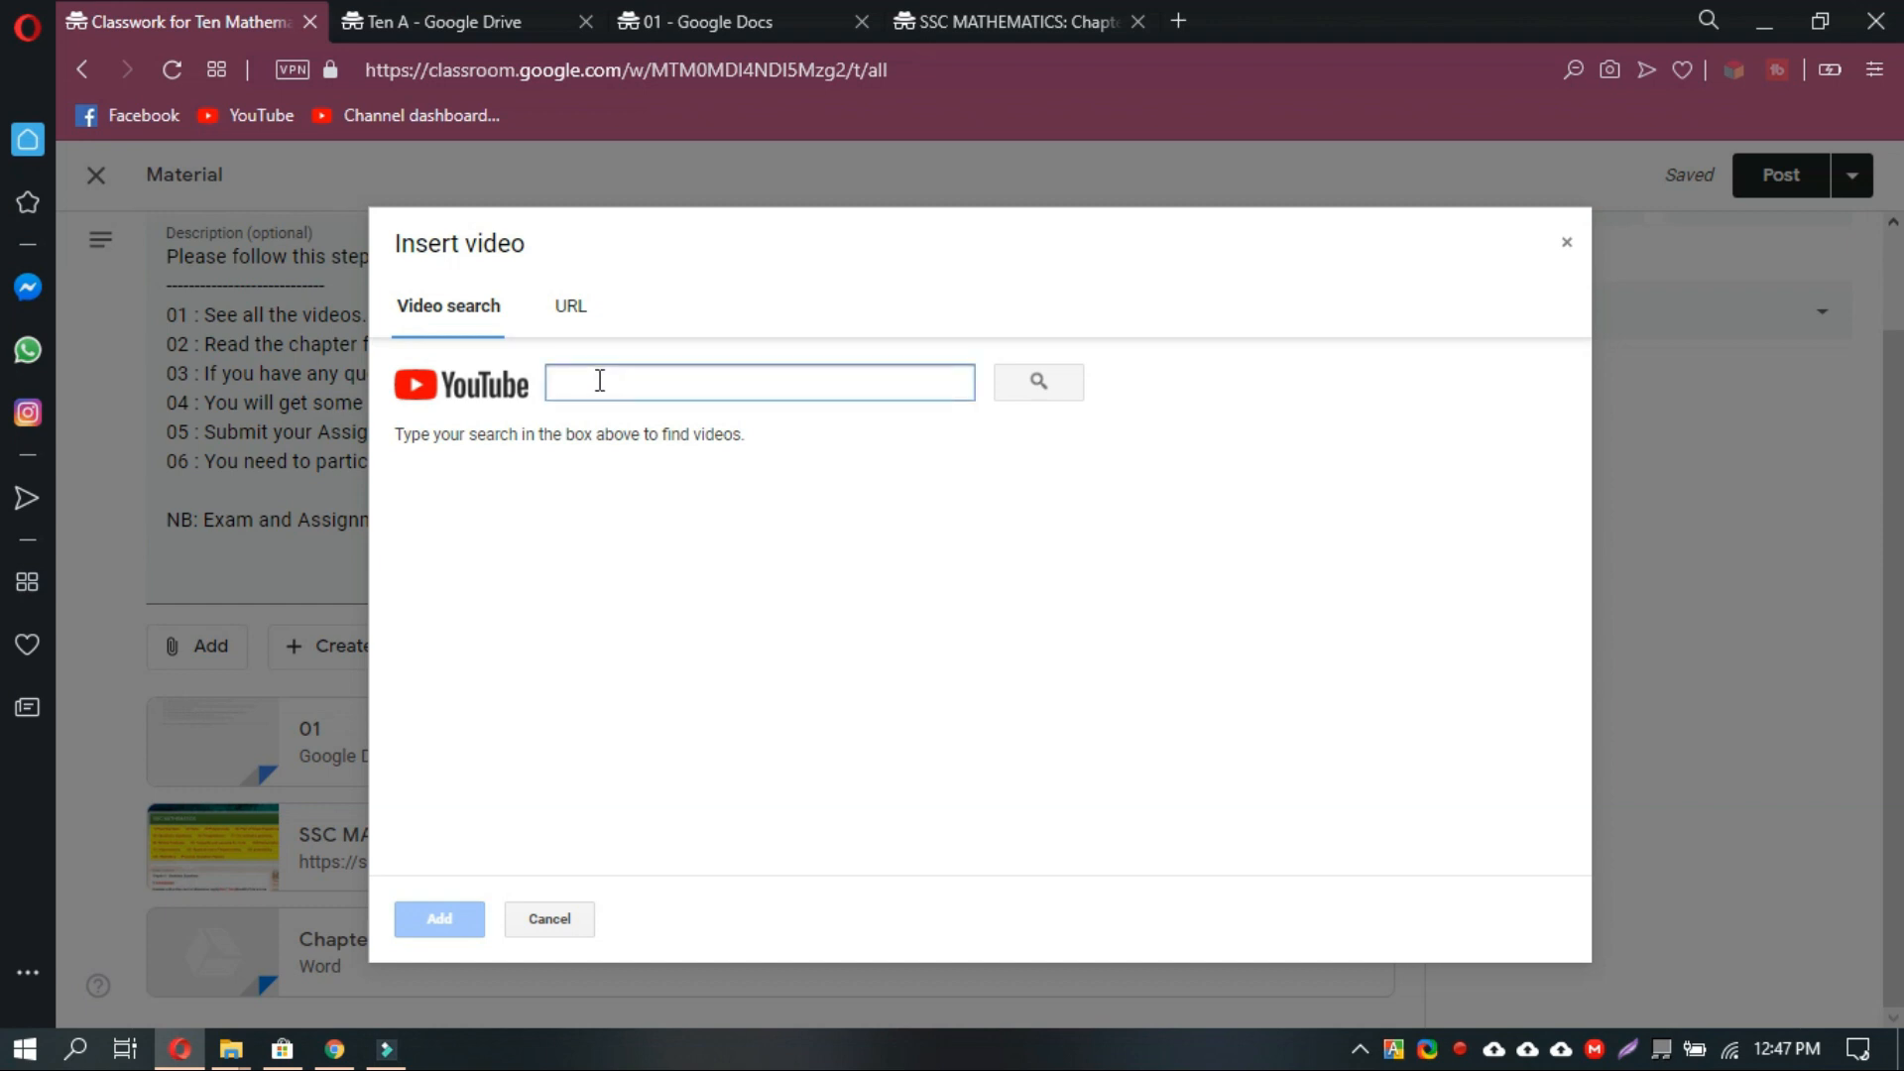
click(573, 307)
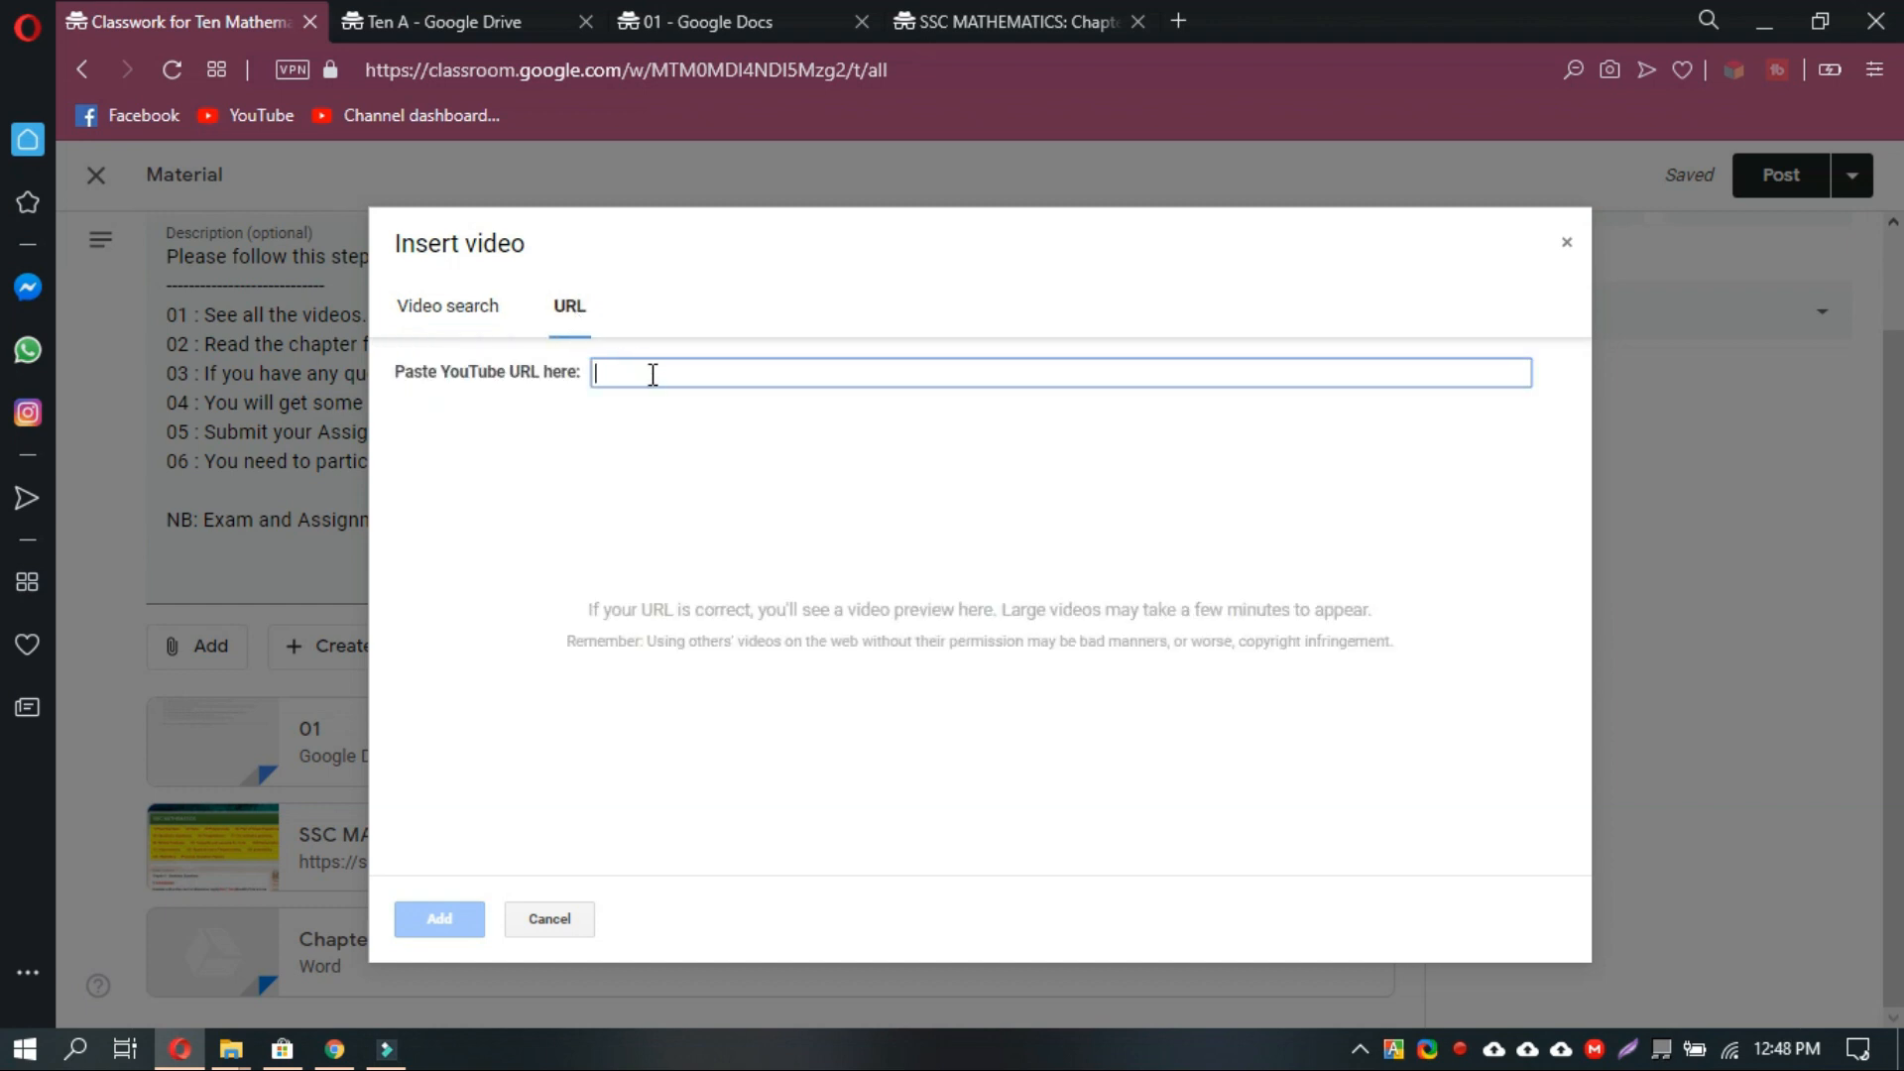
click(480, 320)
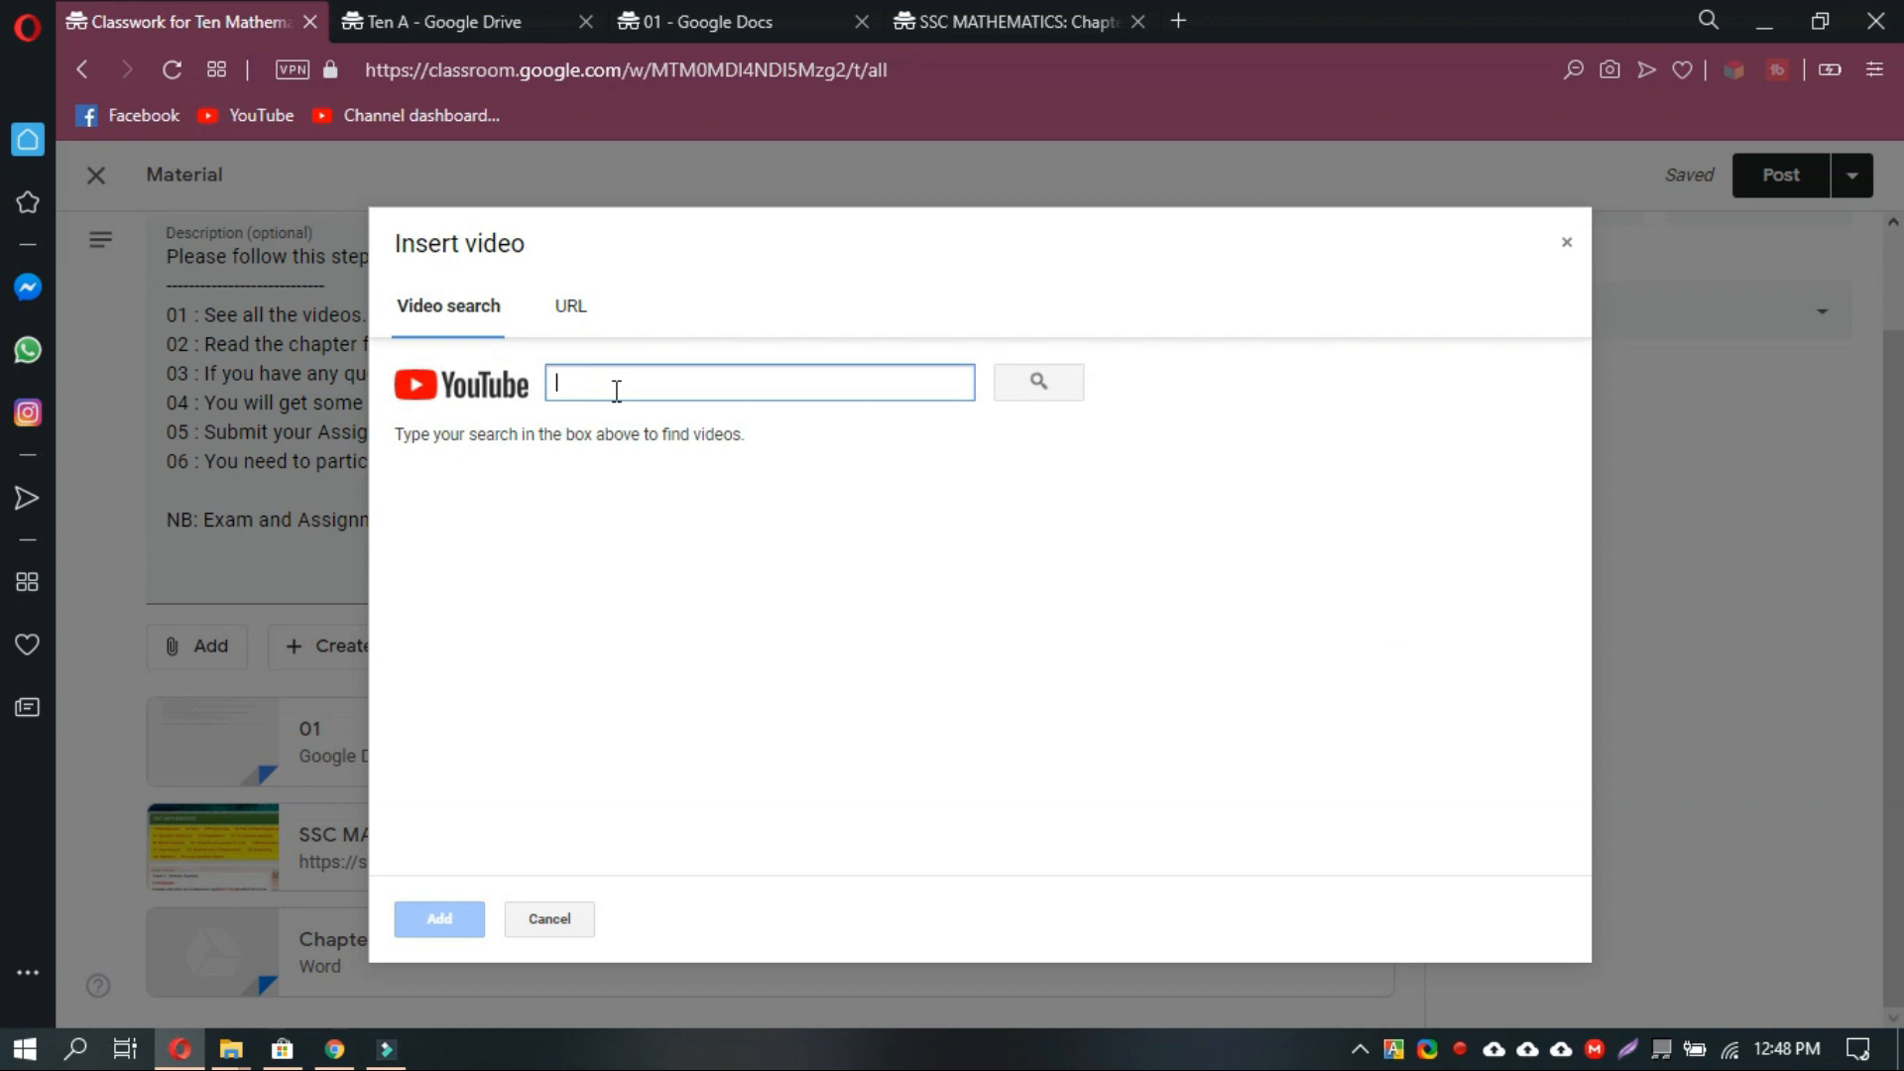
text(factor sargoit)
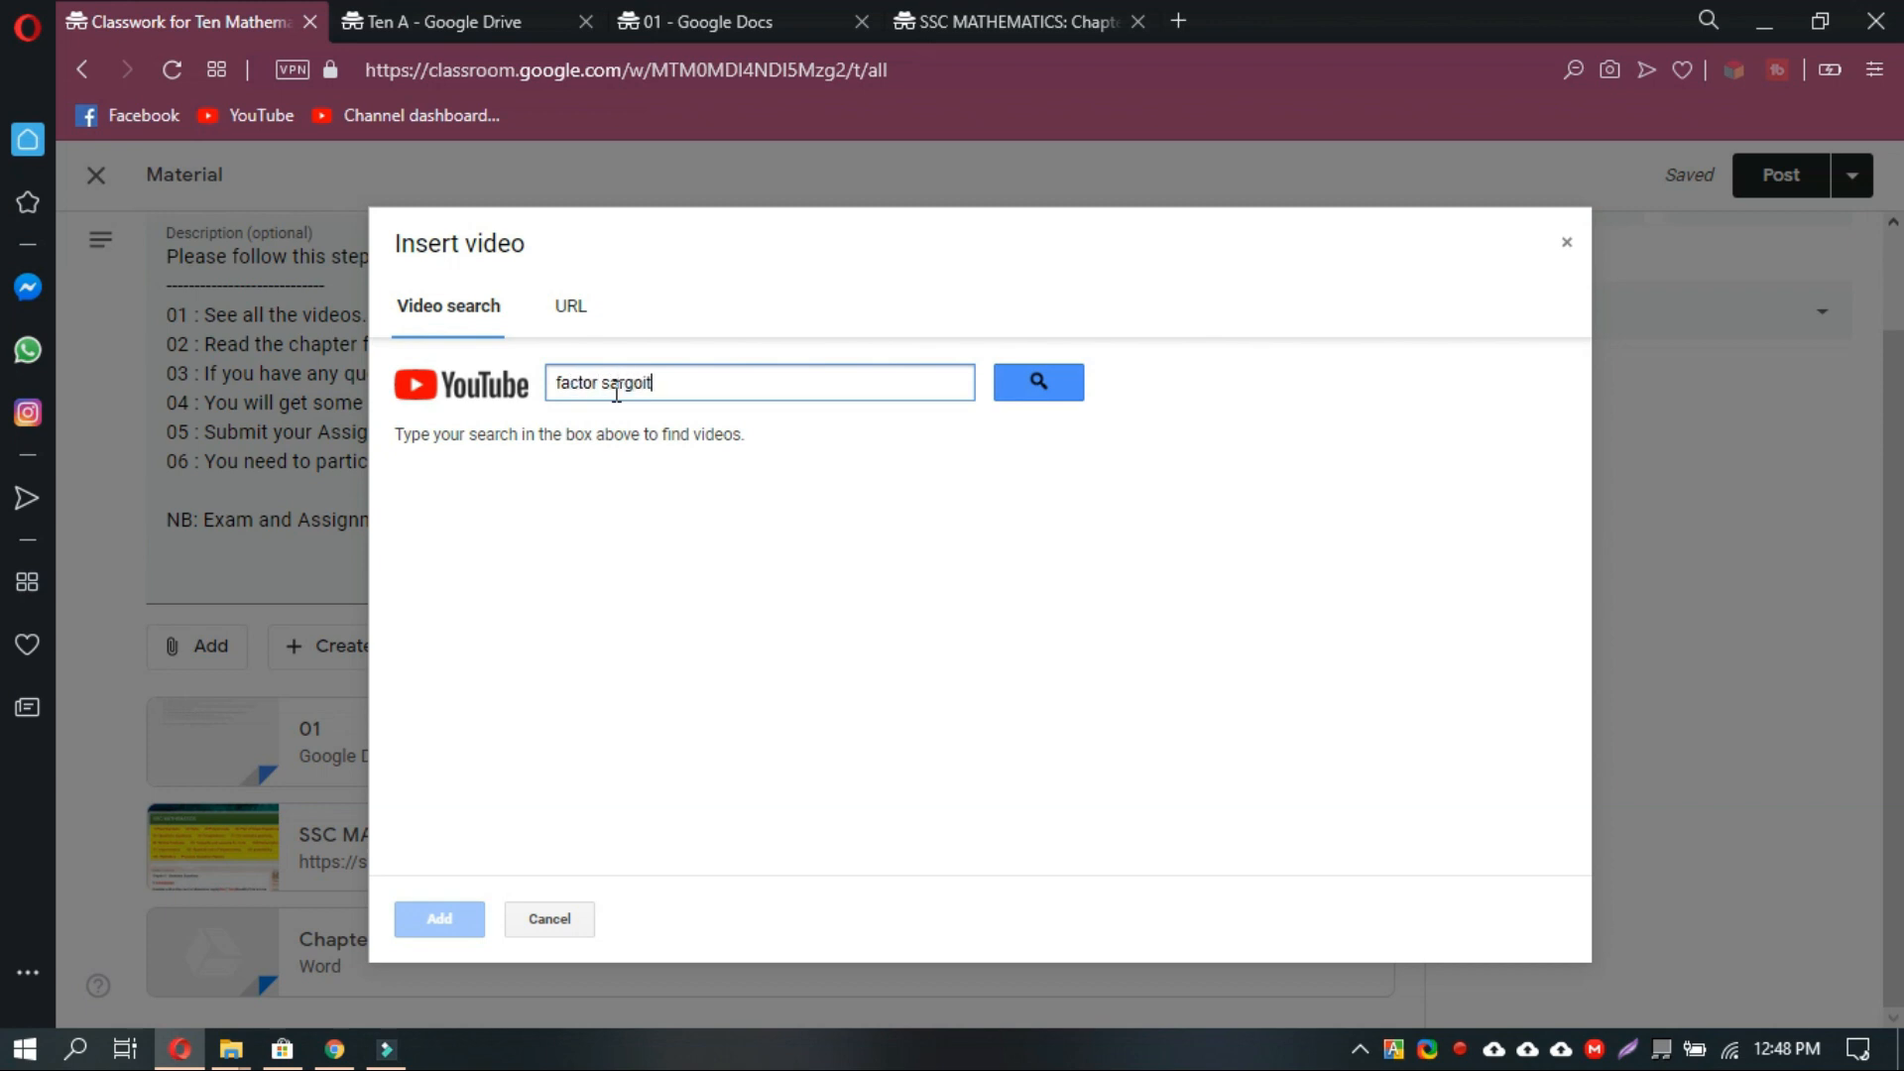
key(Return)
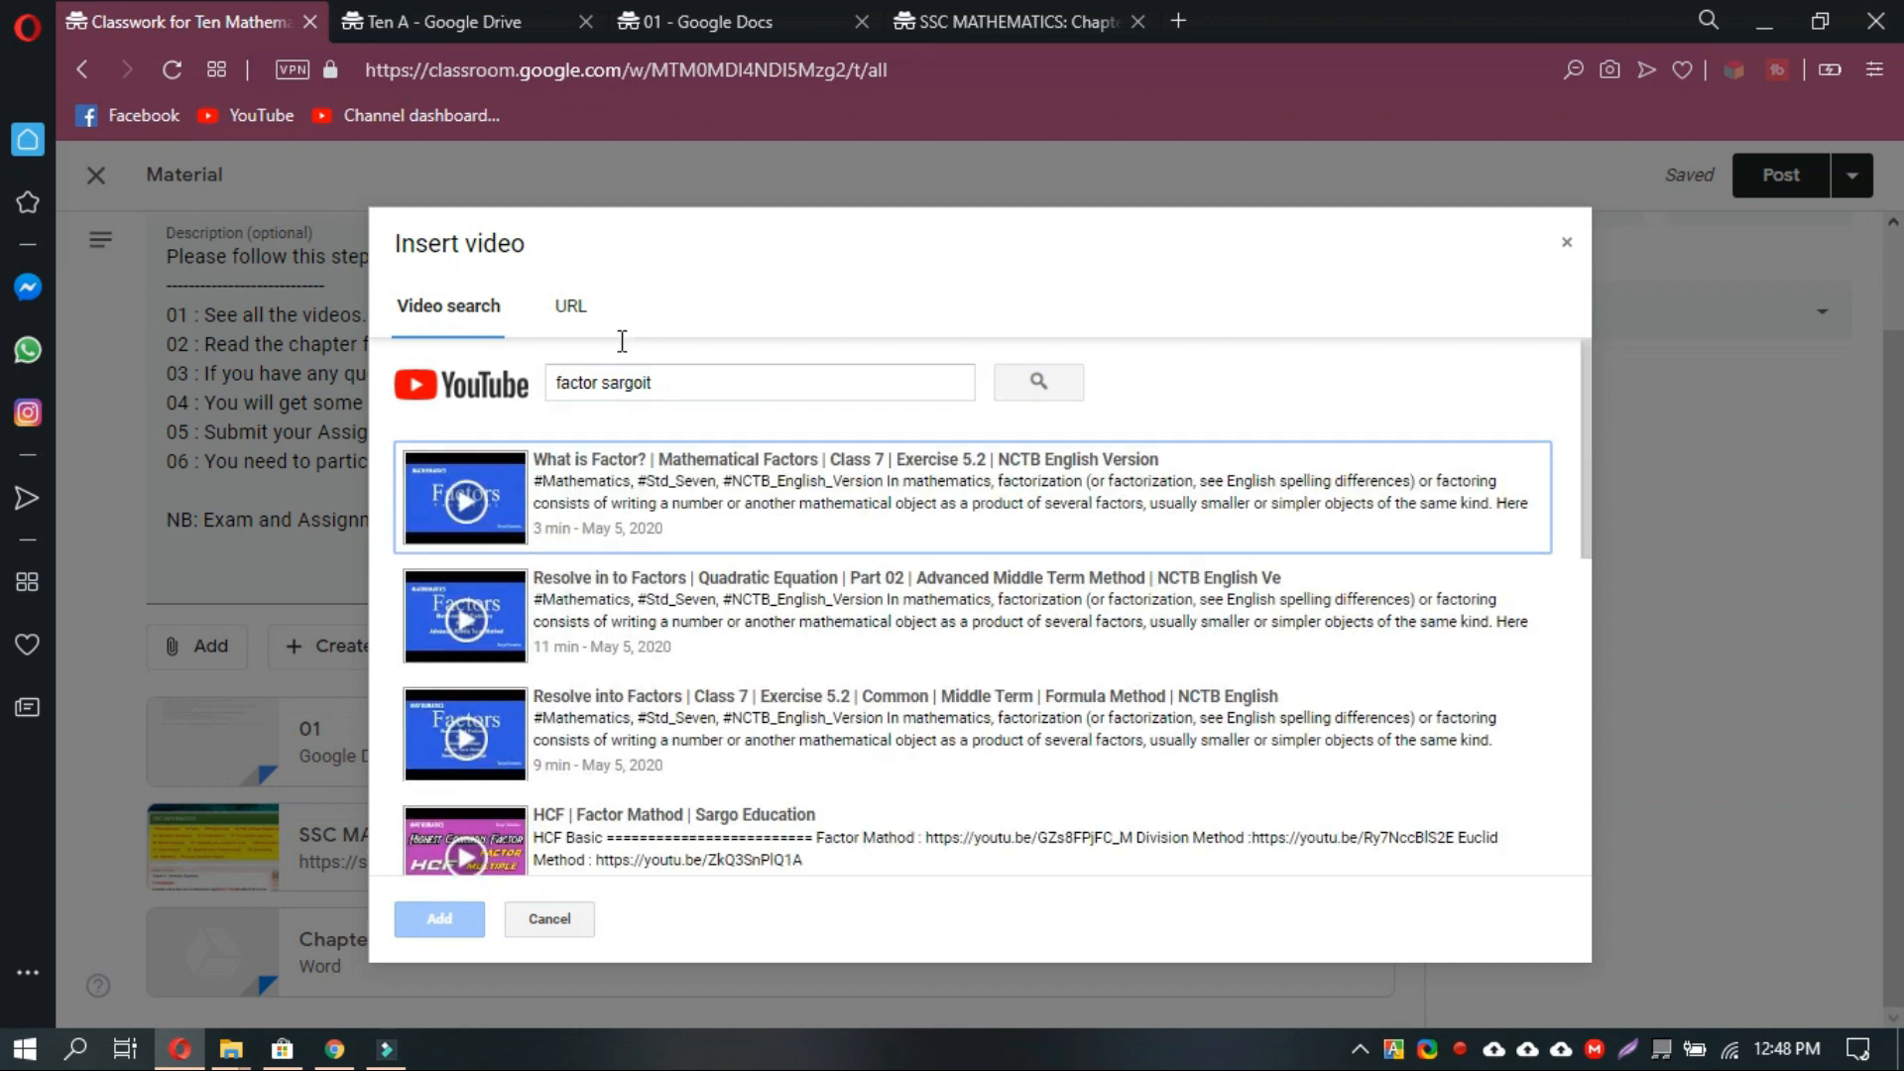
click(496, 511)
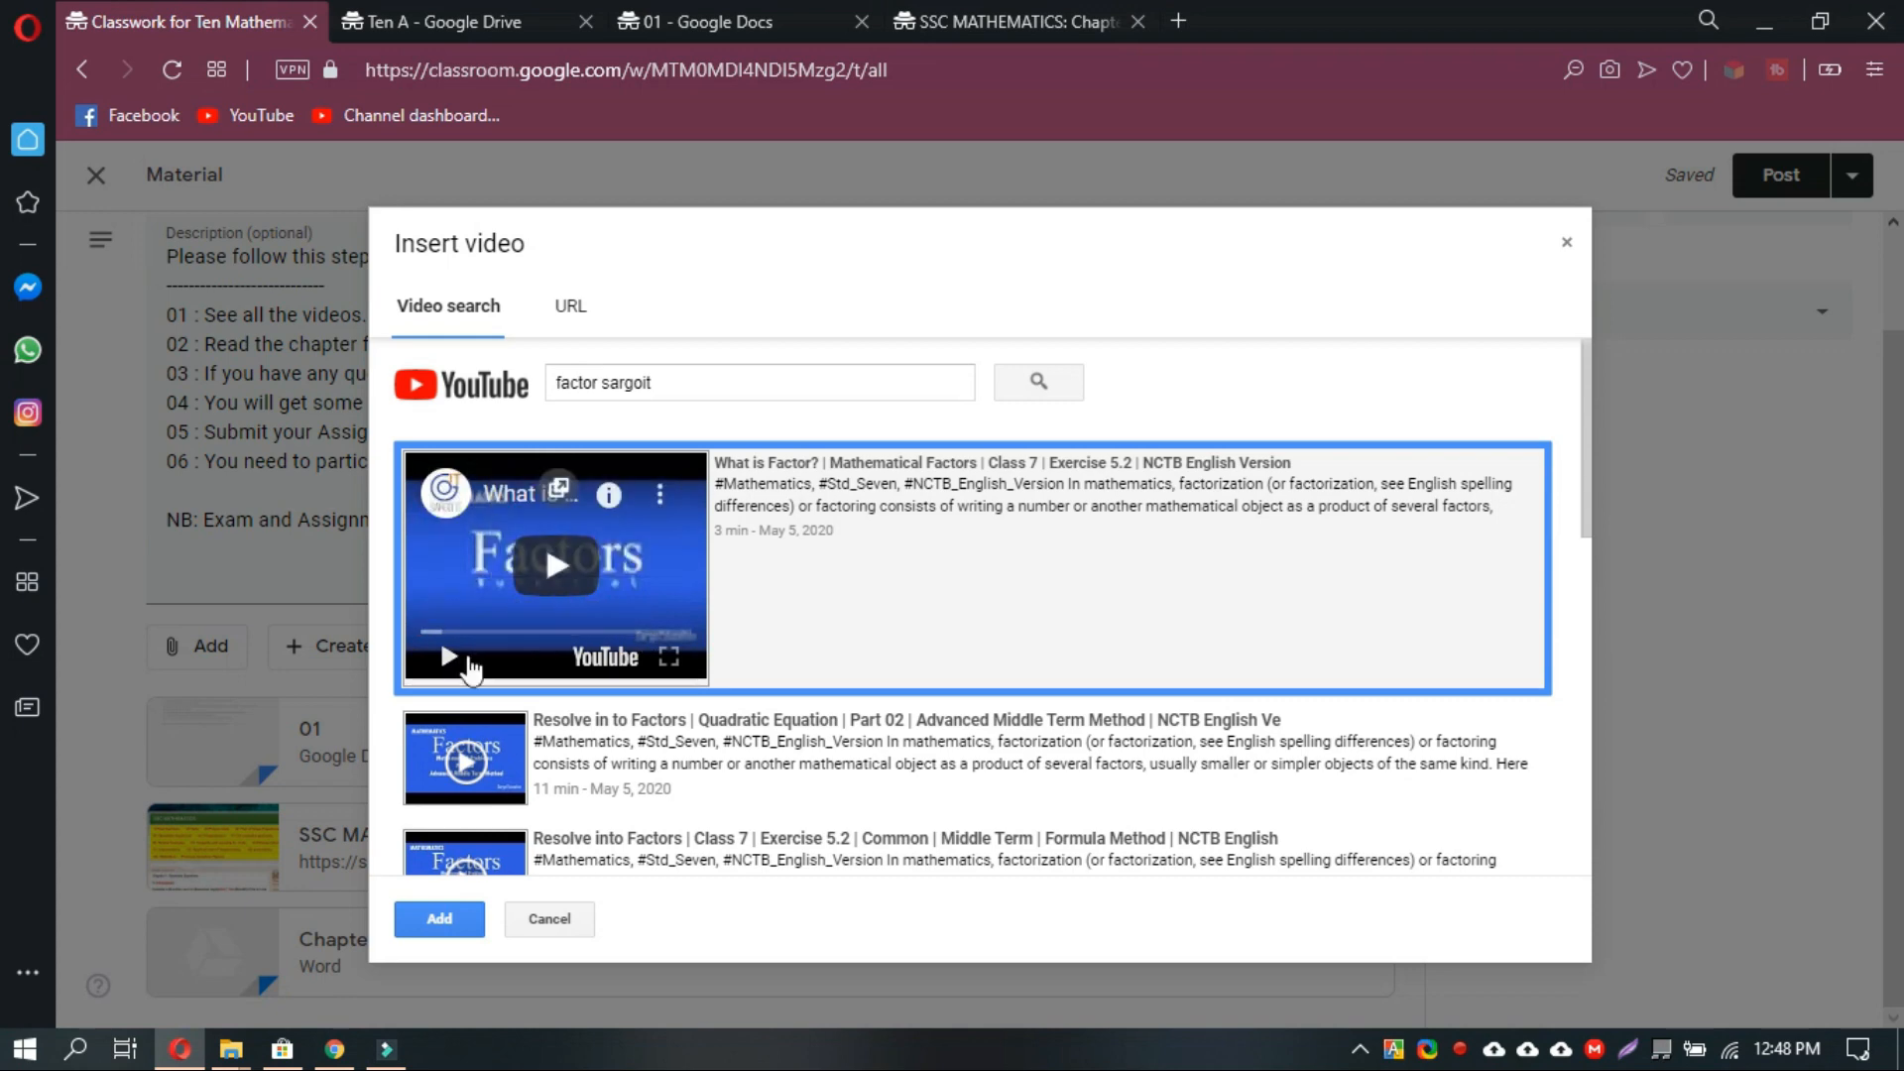
click(442, 918)
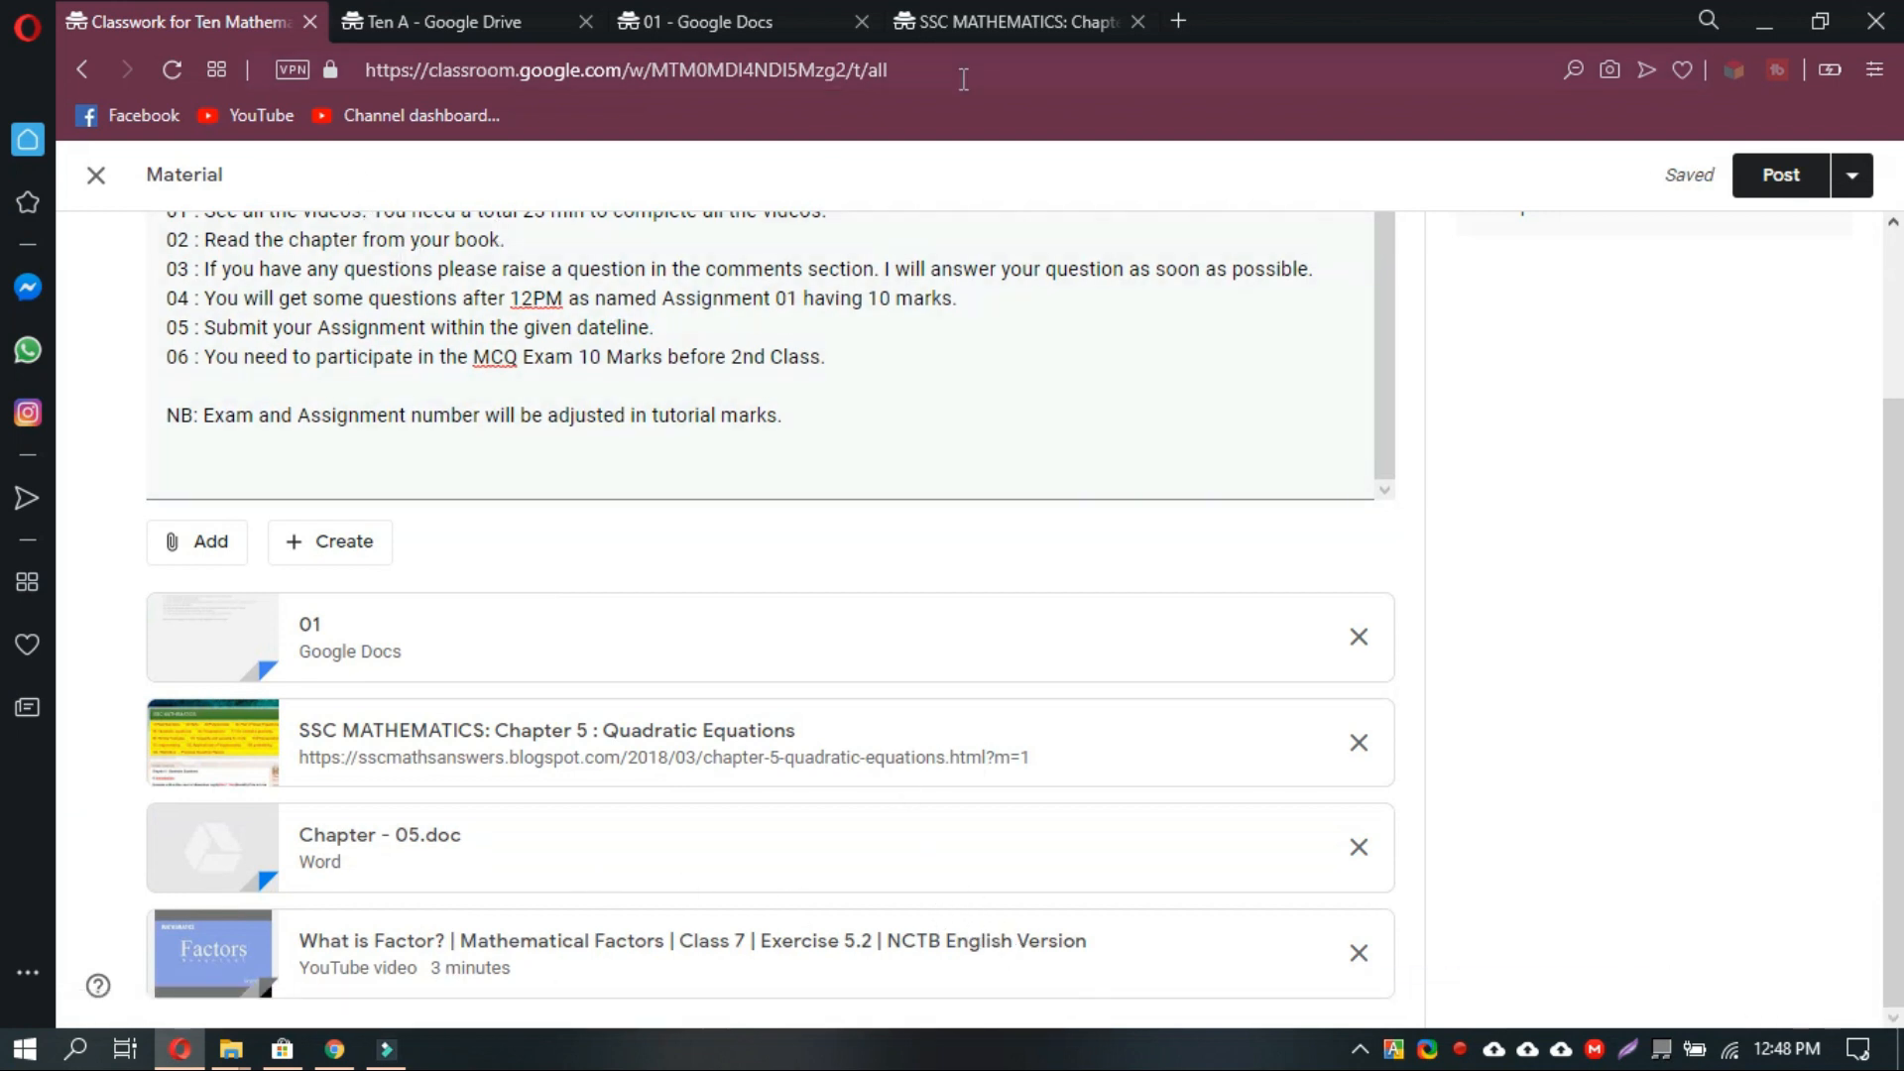
In a new YouTube tab, search for "factor sargoit" and copy the link address of the "Resolve in to Factors | Quadratic Equation | Part 02" video.
click(1179, 18)
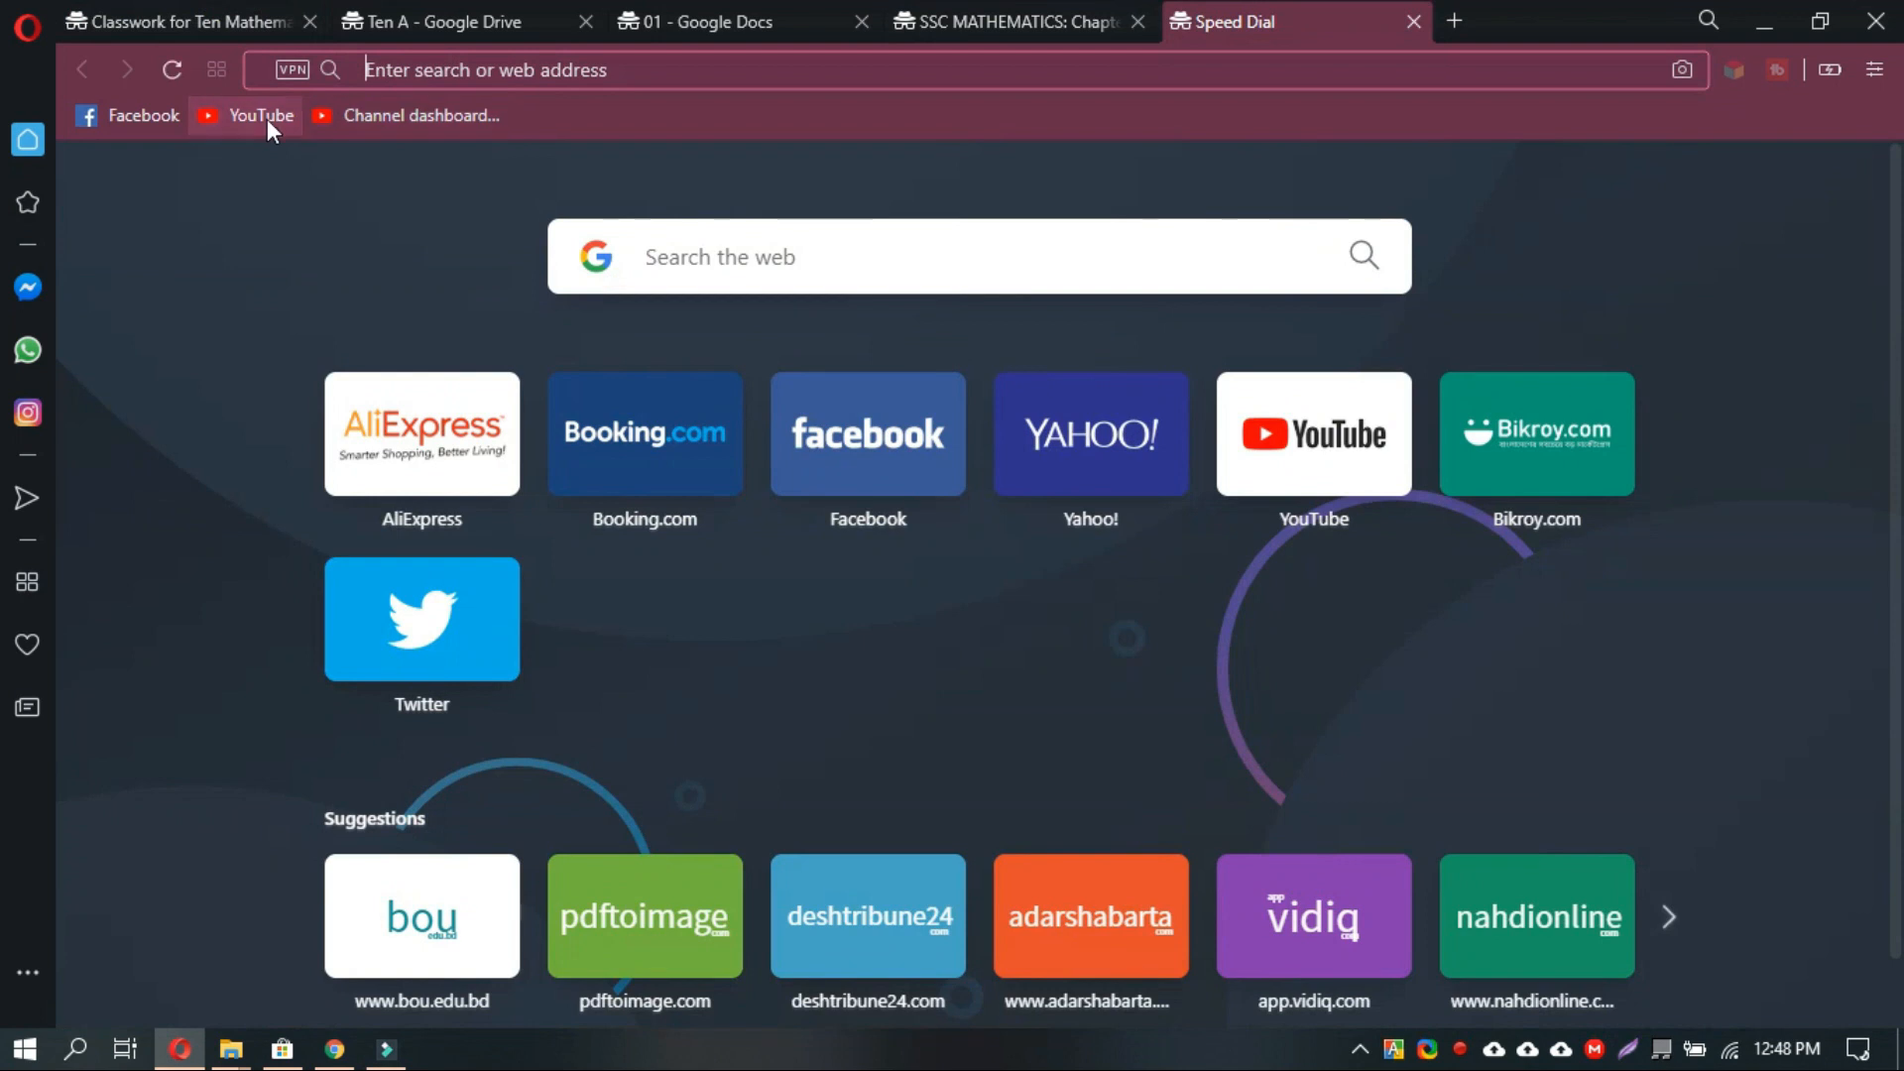
click(262, 116)
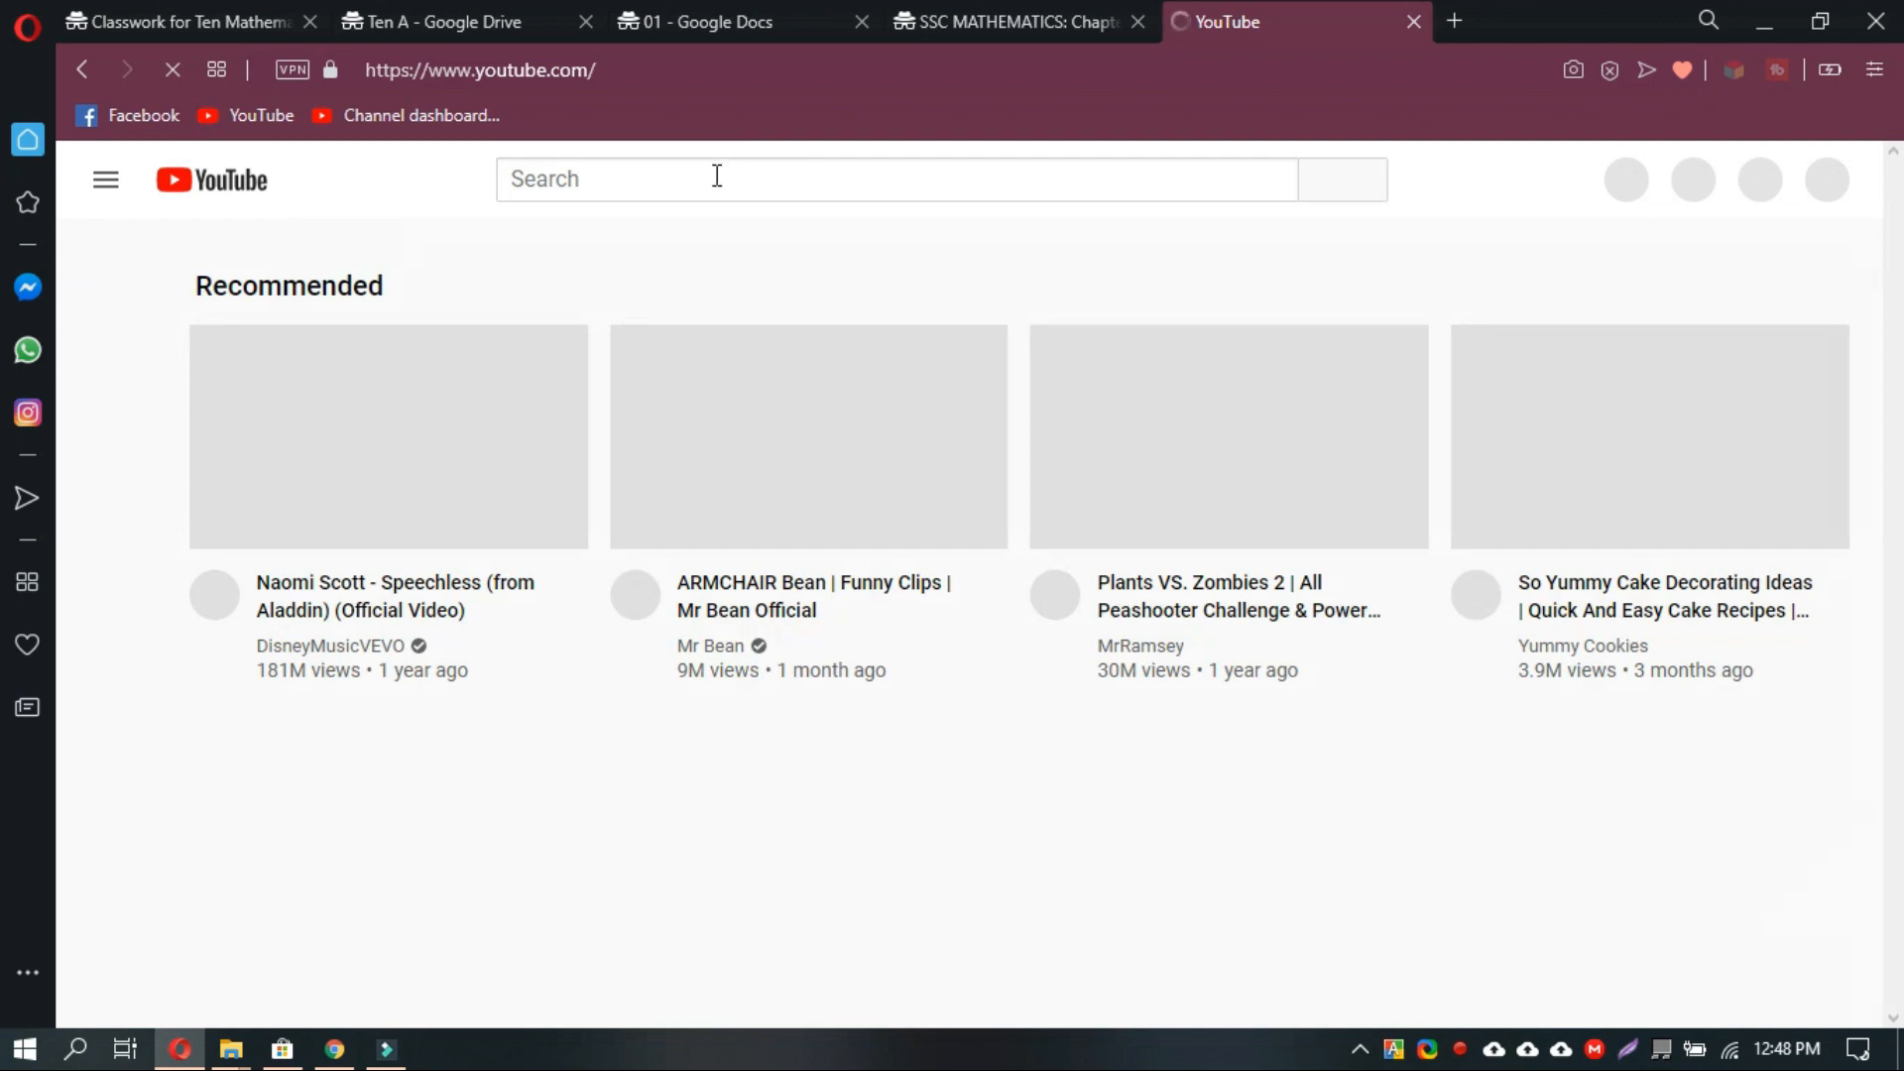
click(717, 176)
text(facto)
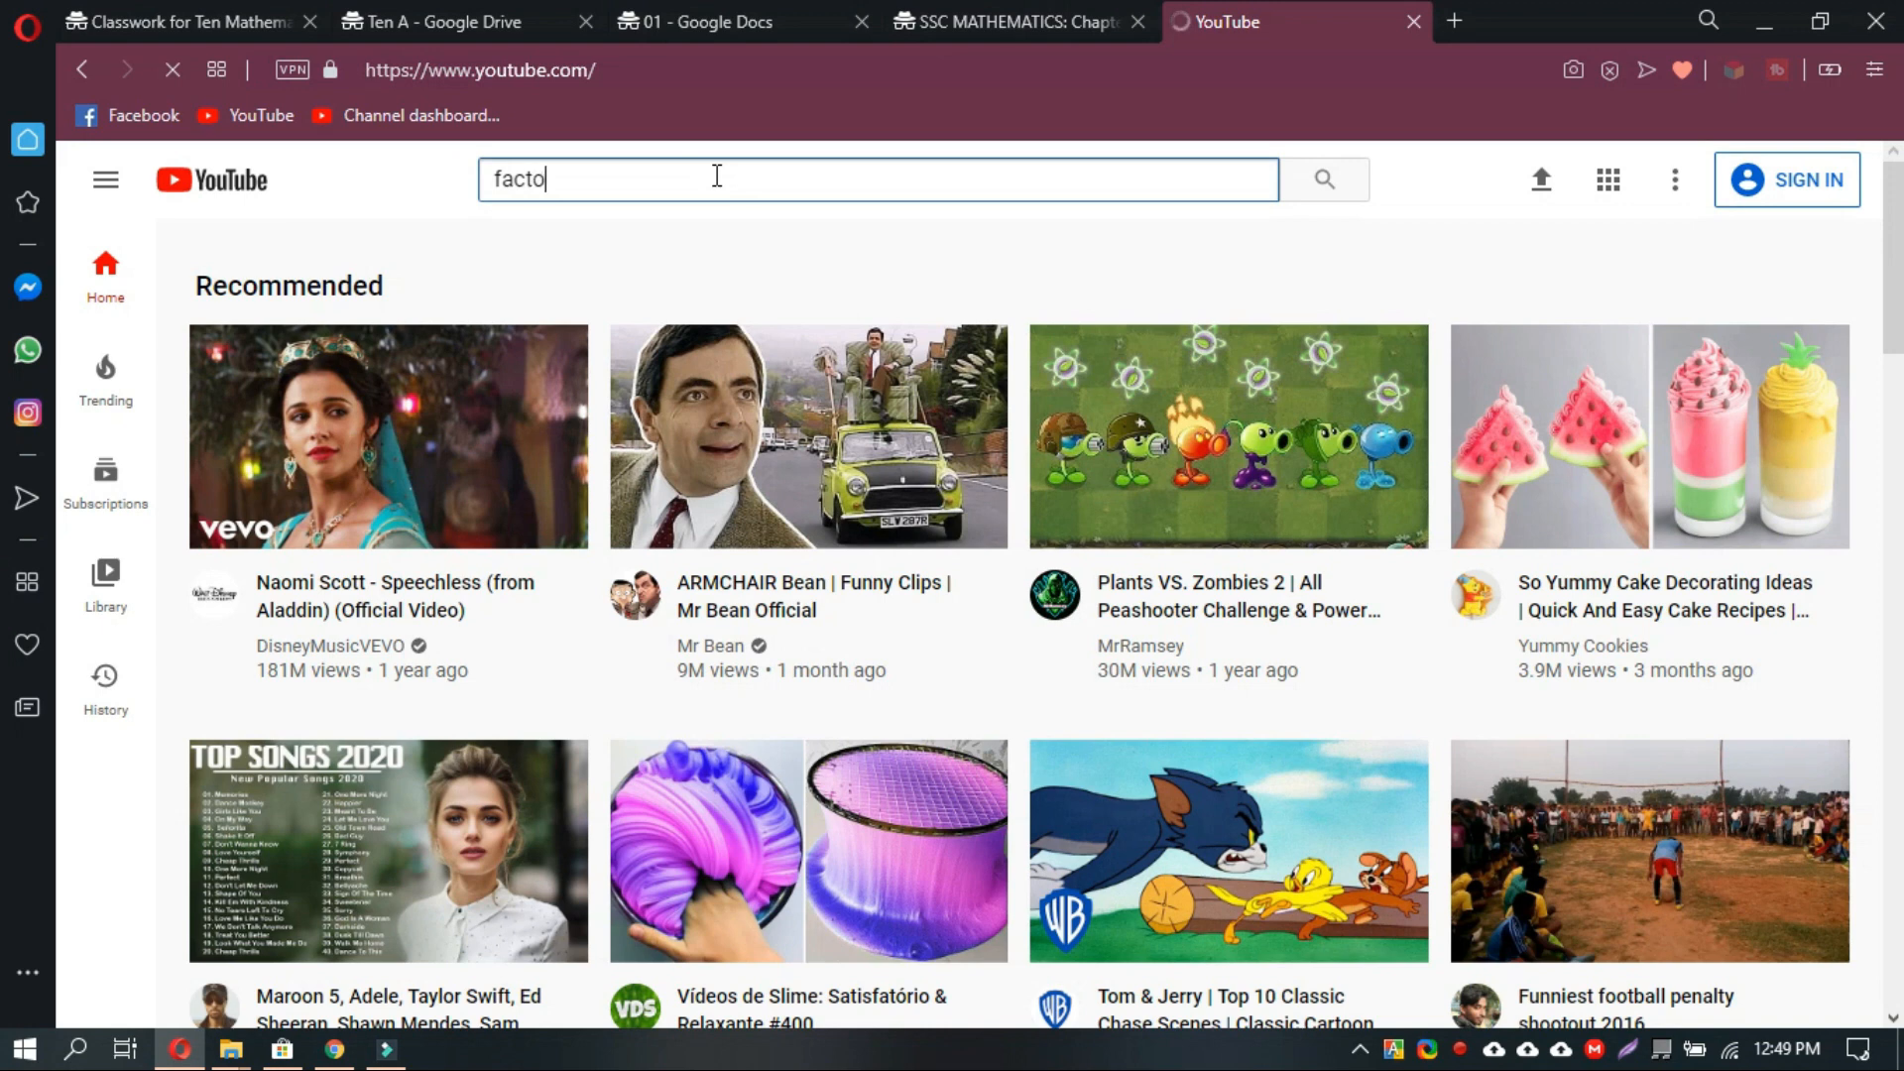
text(r sargoit)
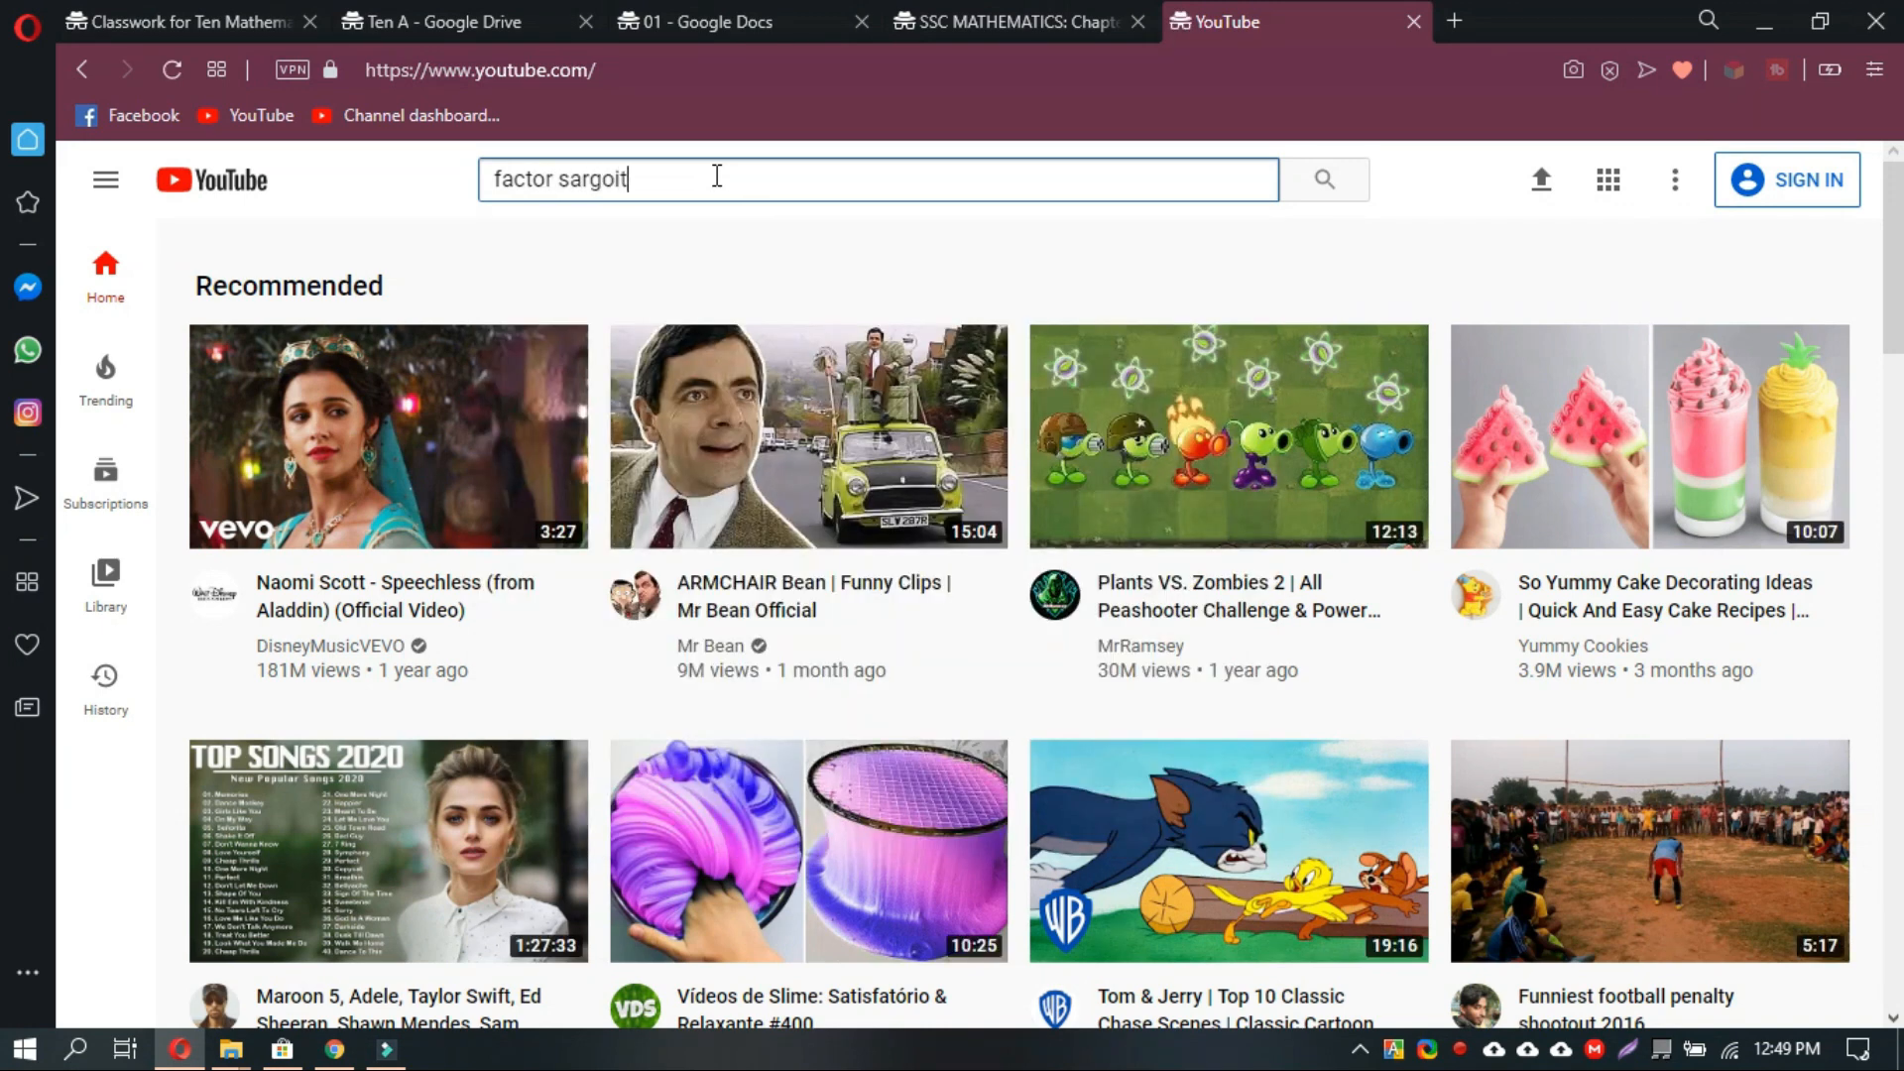
key(Return)
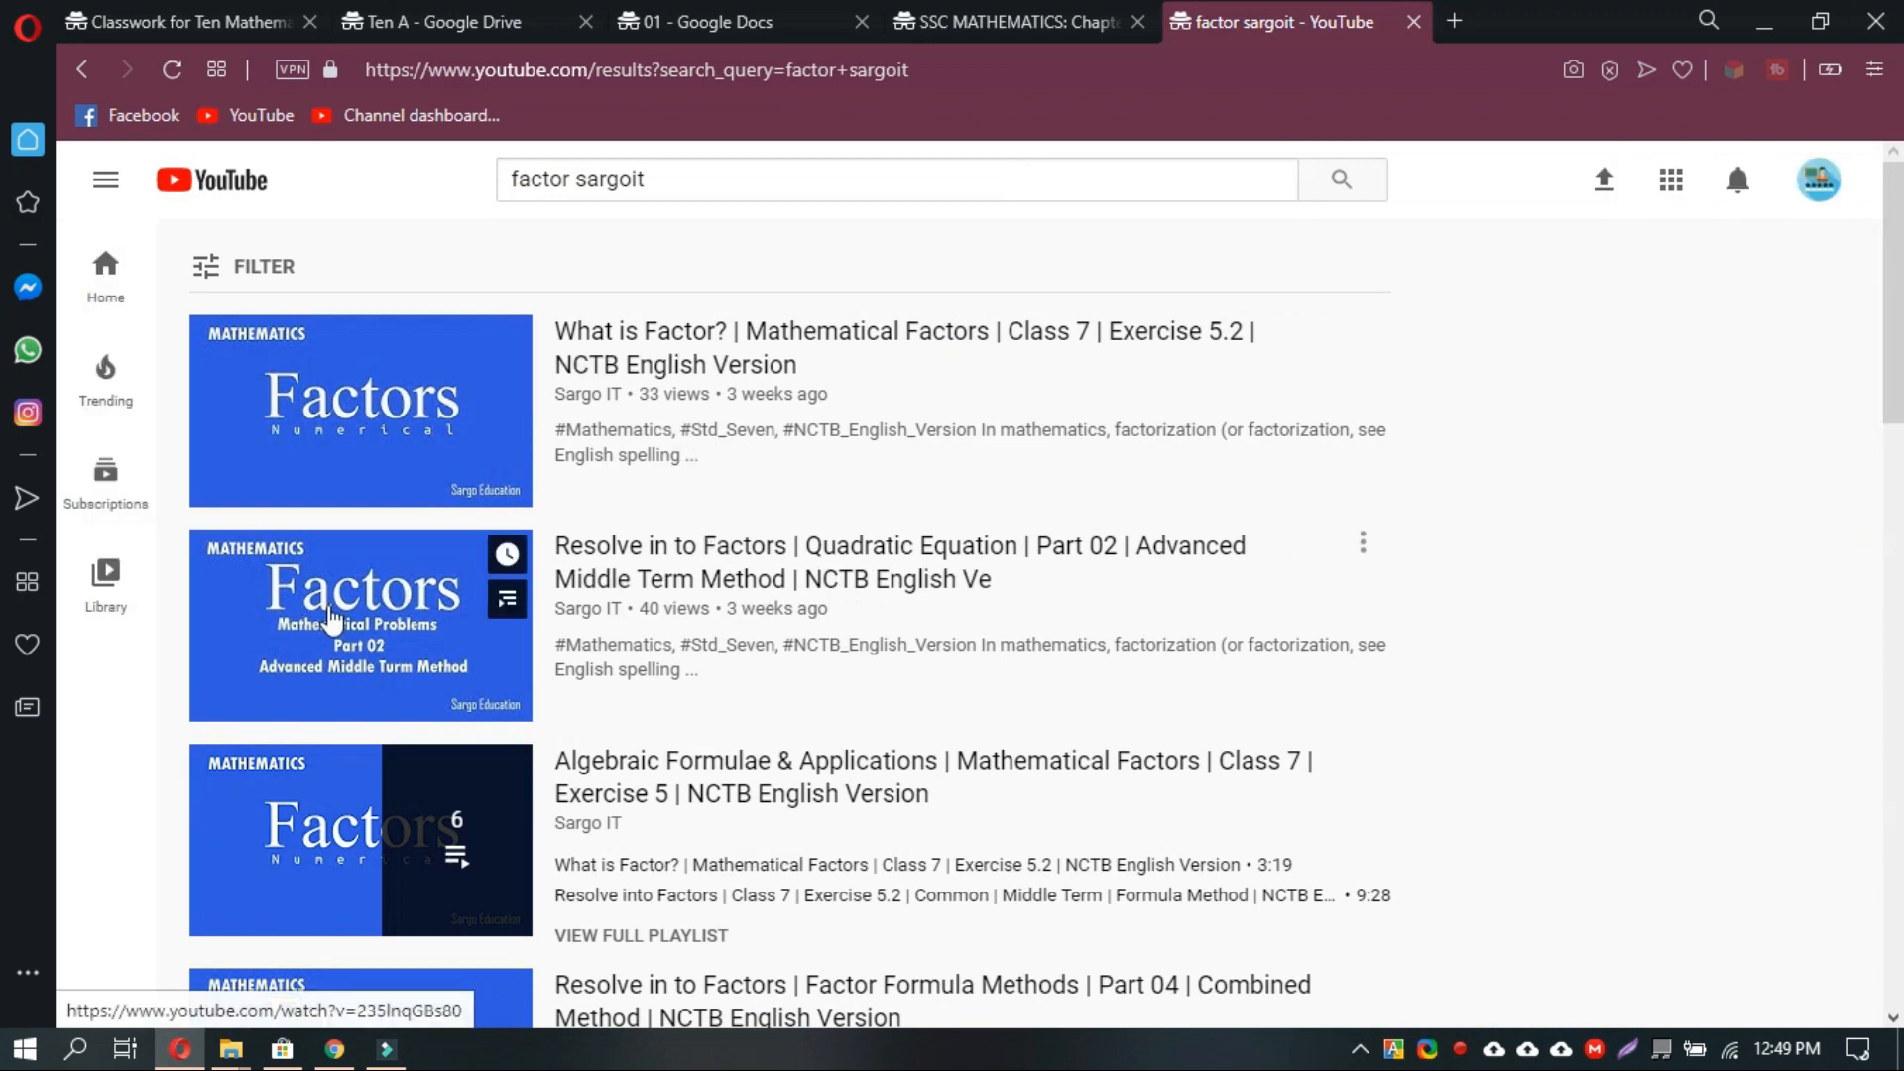
right_click(357, 603)
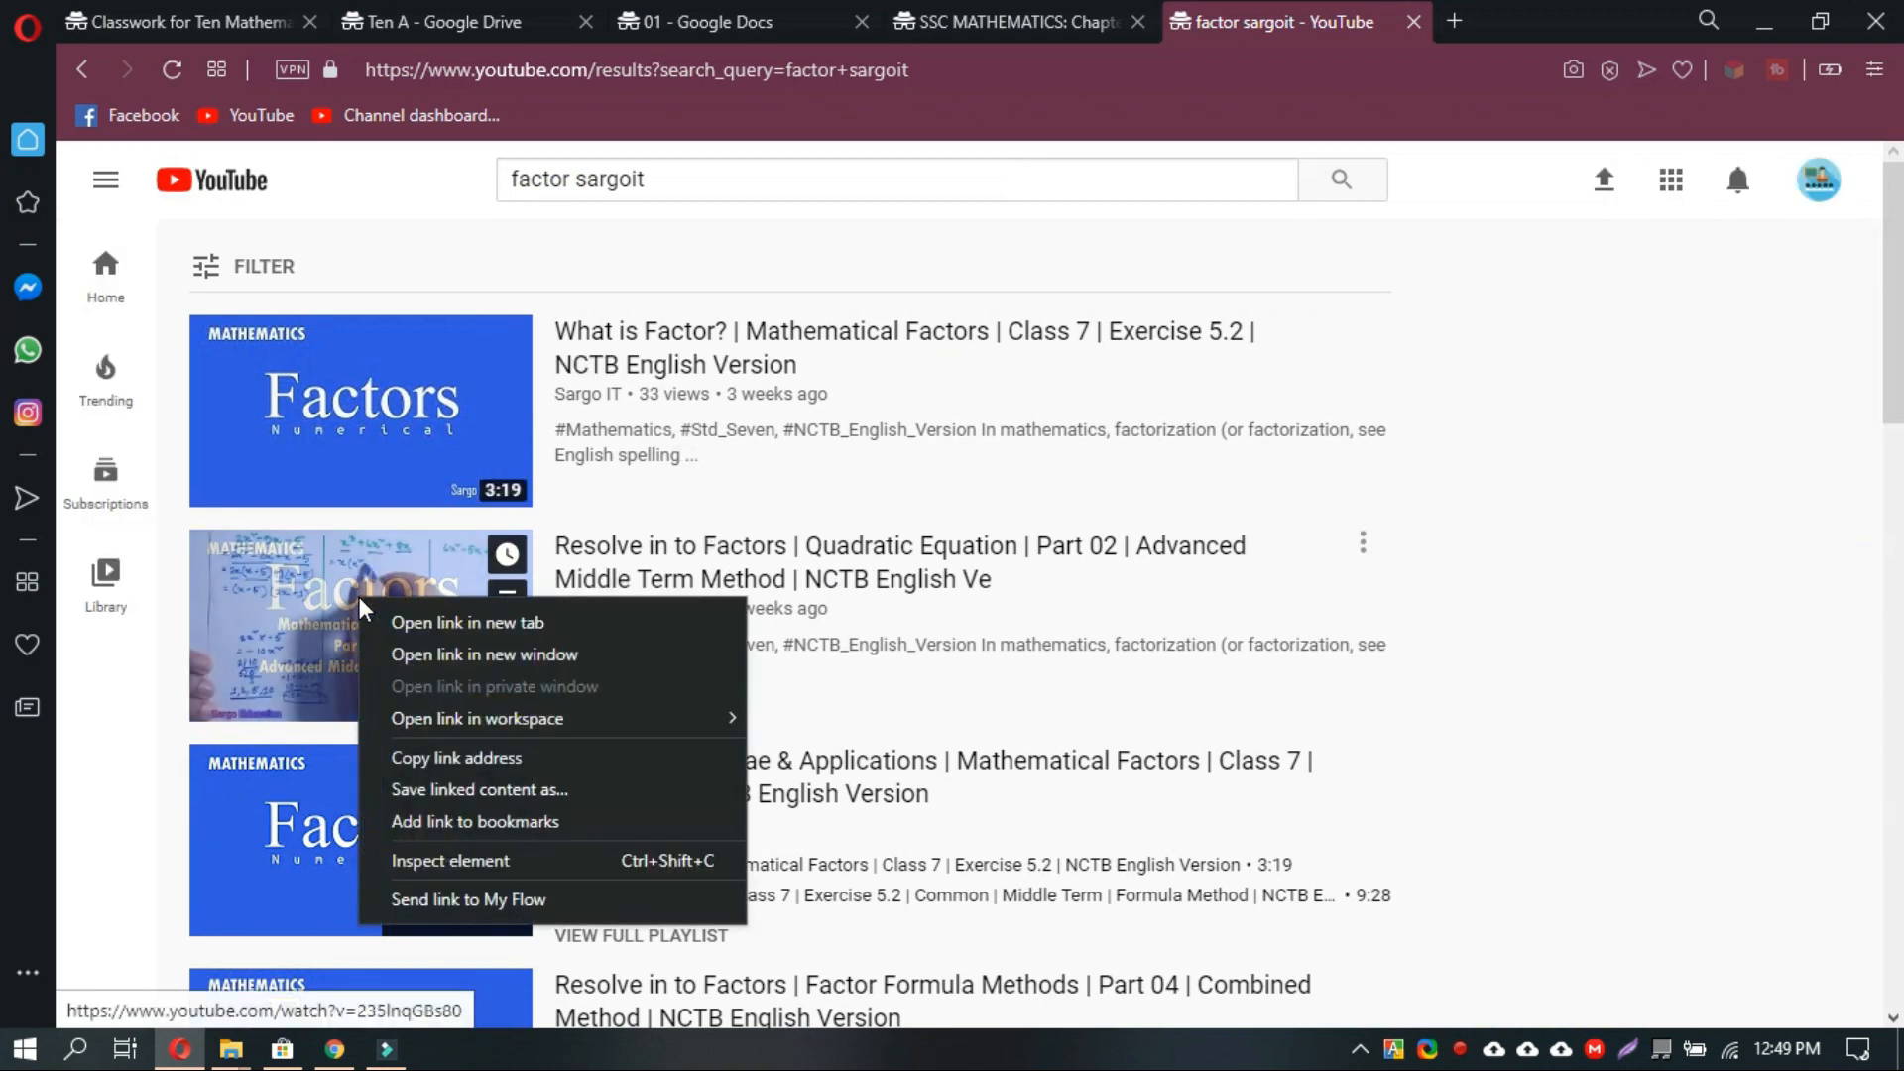
click(448, 758)
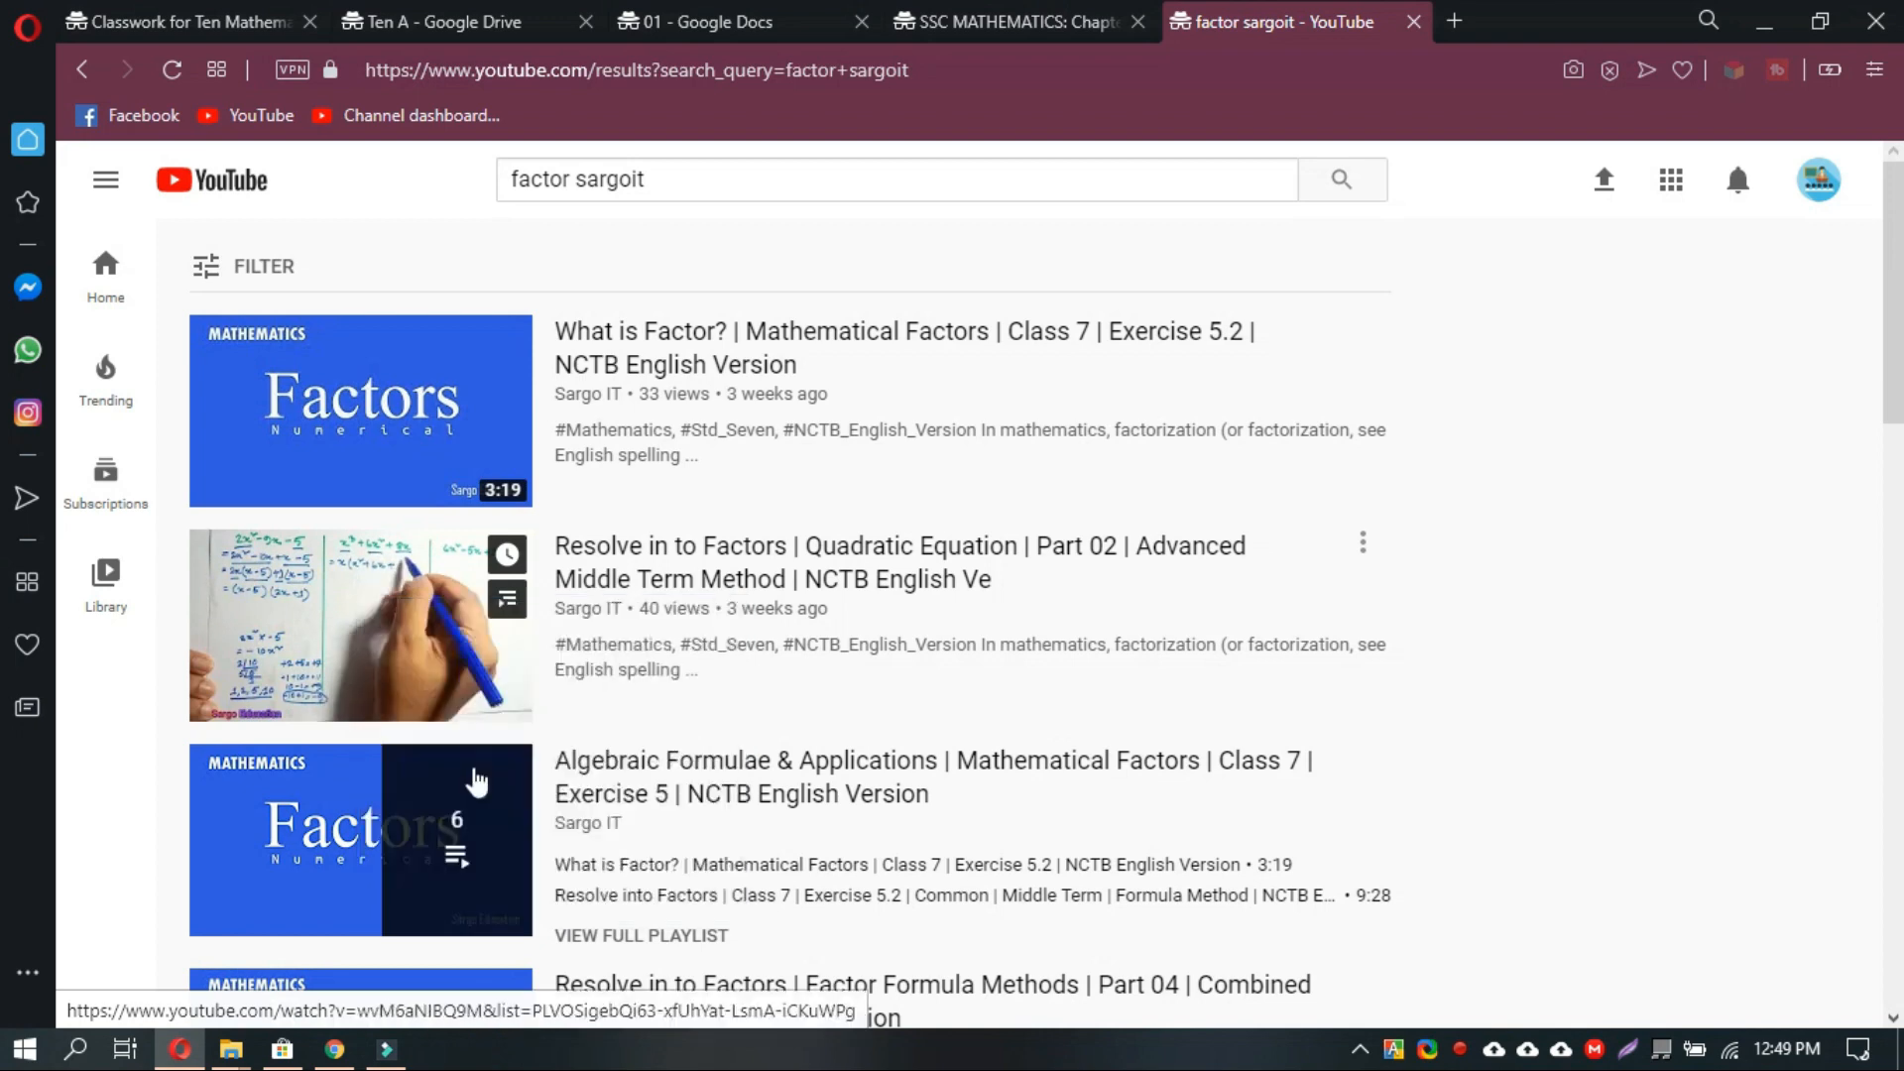
Return to the Quadratic Equations material and attach the Part 02 video as a YouTube attachment using its copied URL.
click(194, 16)
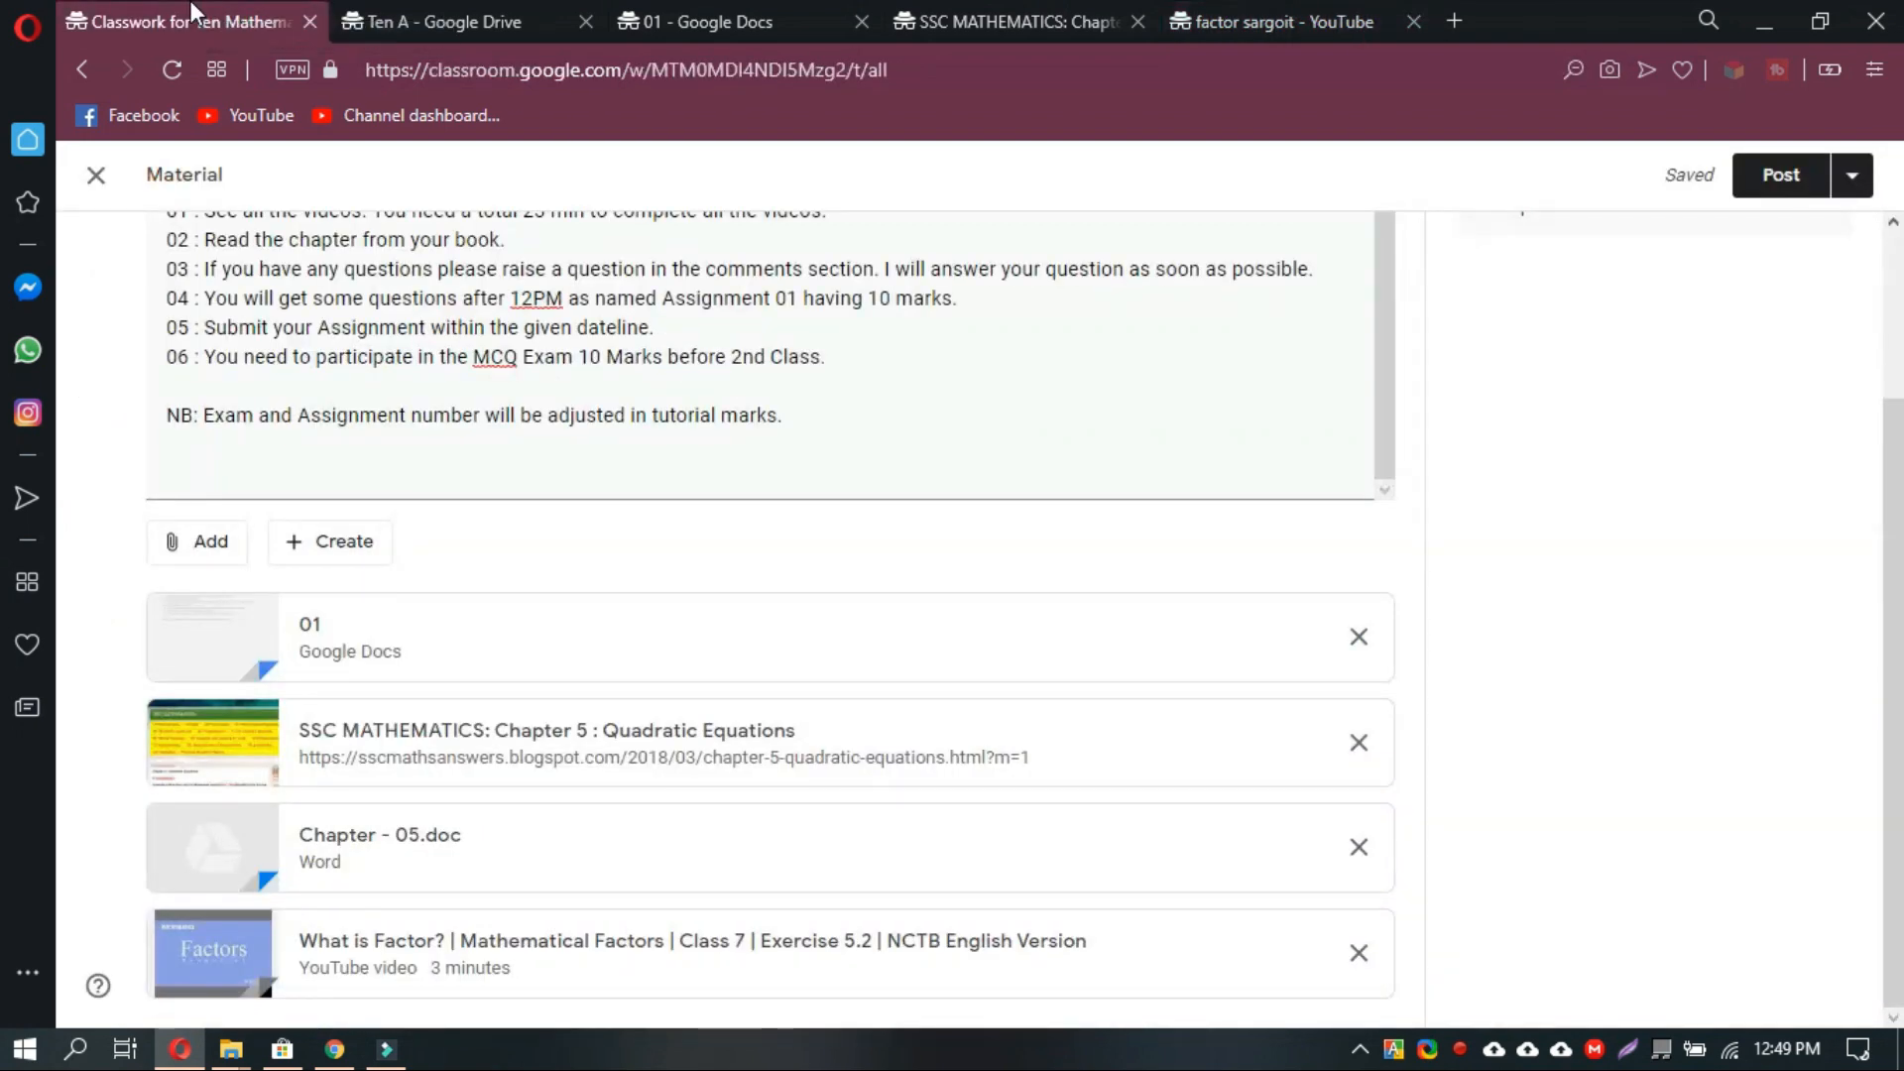
click(208, 541)
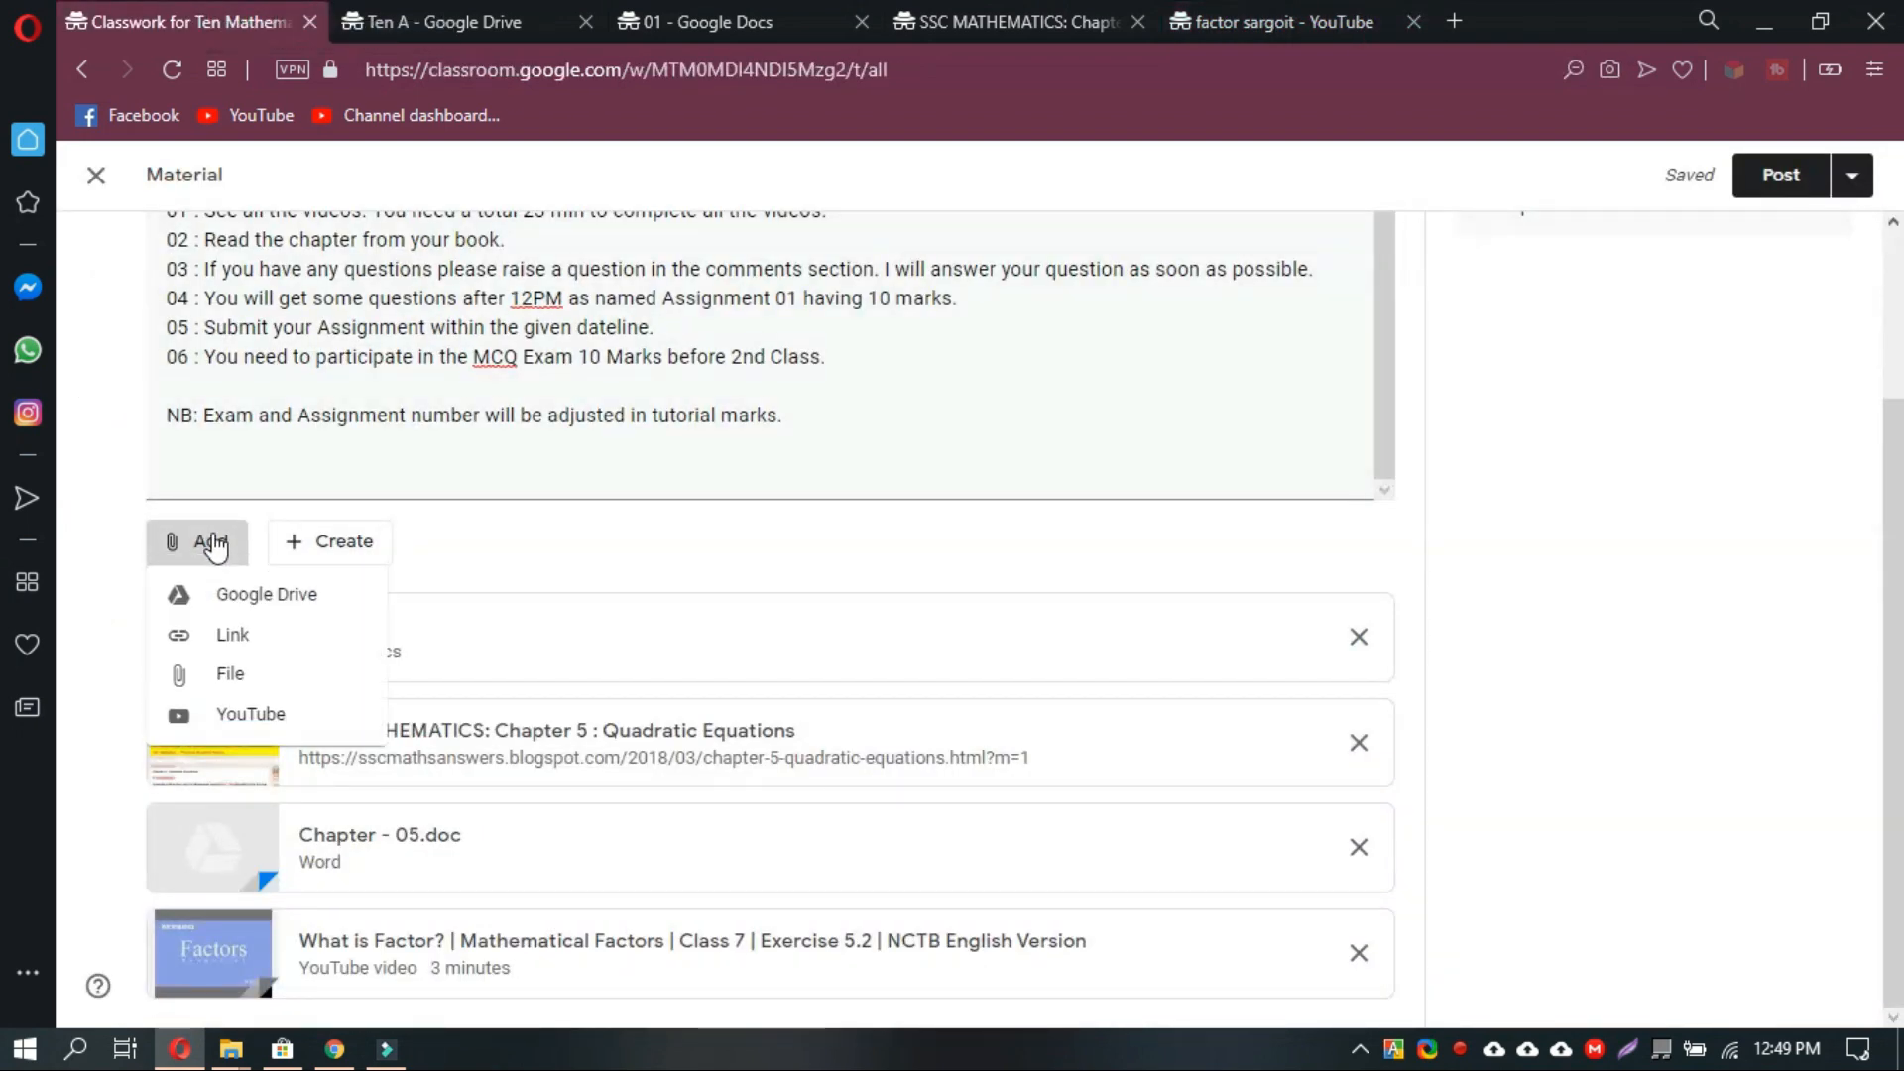
click(268, 722)
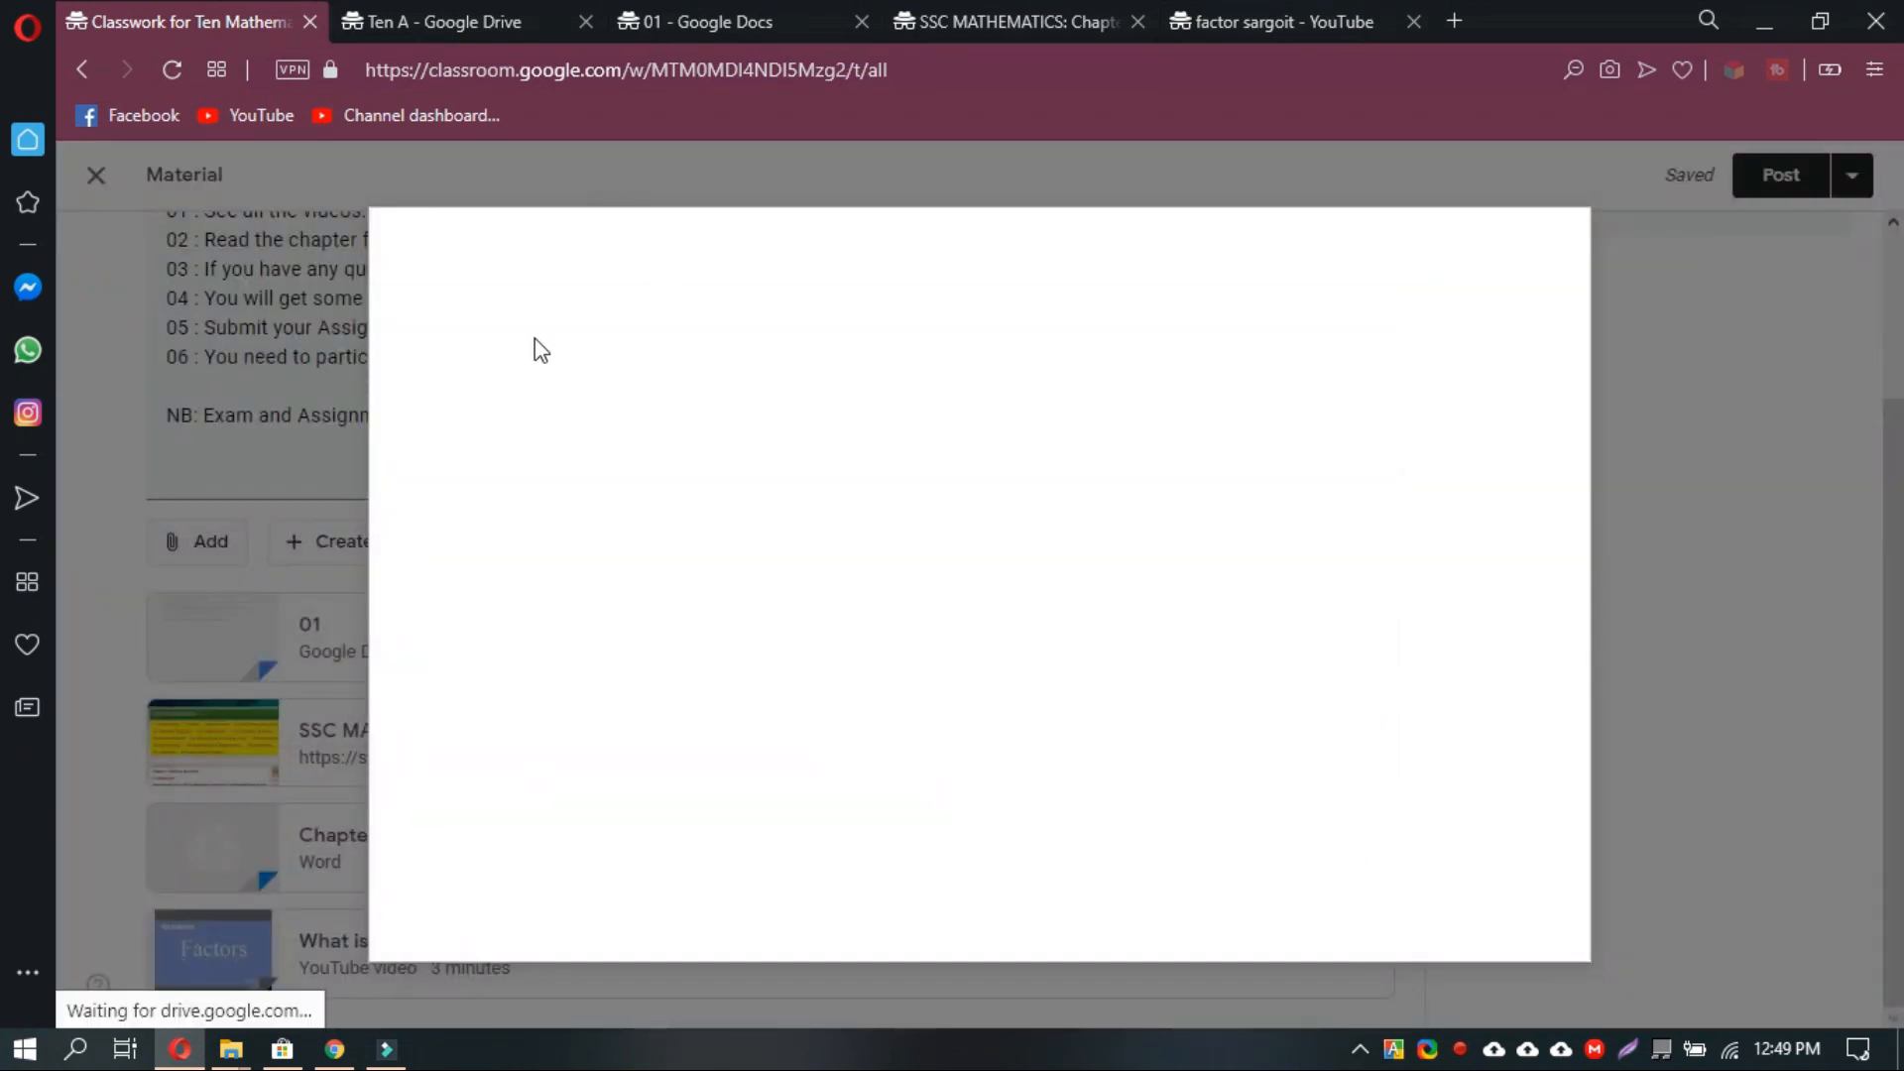
click(581, 315)
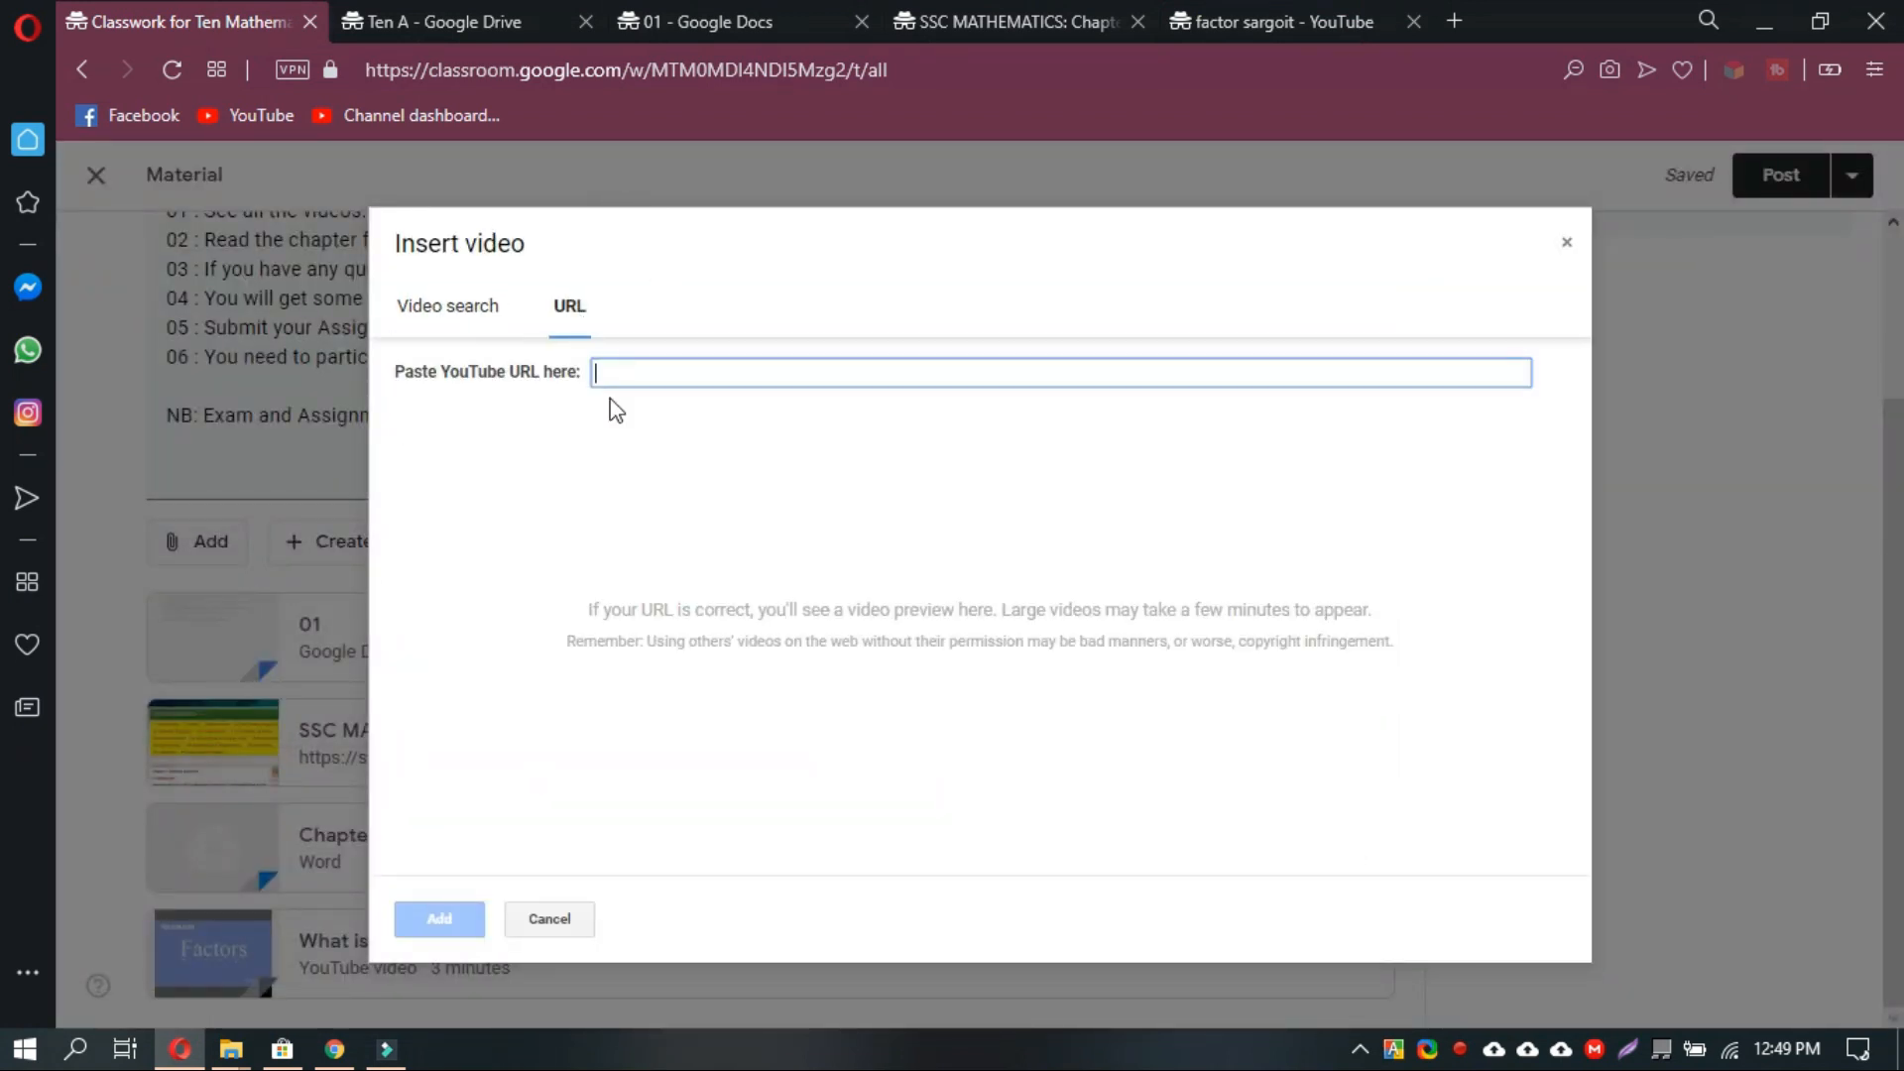
right_click(623, 379)
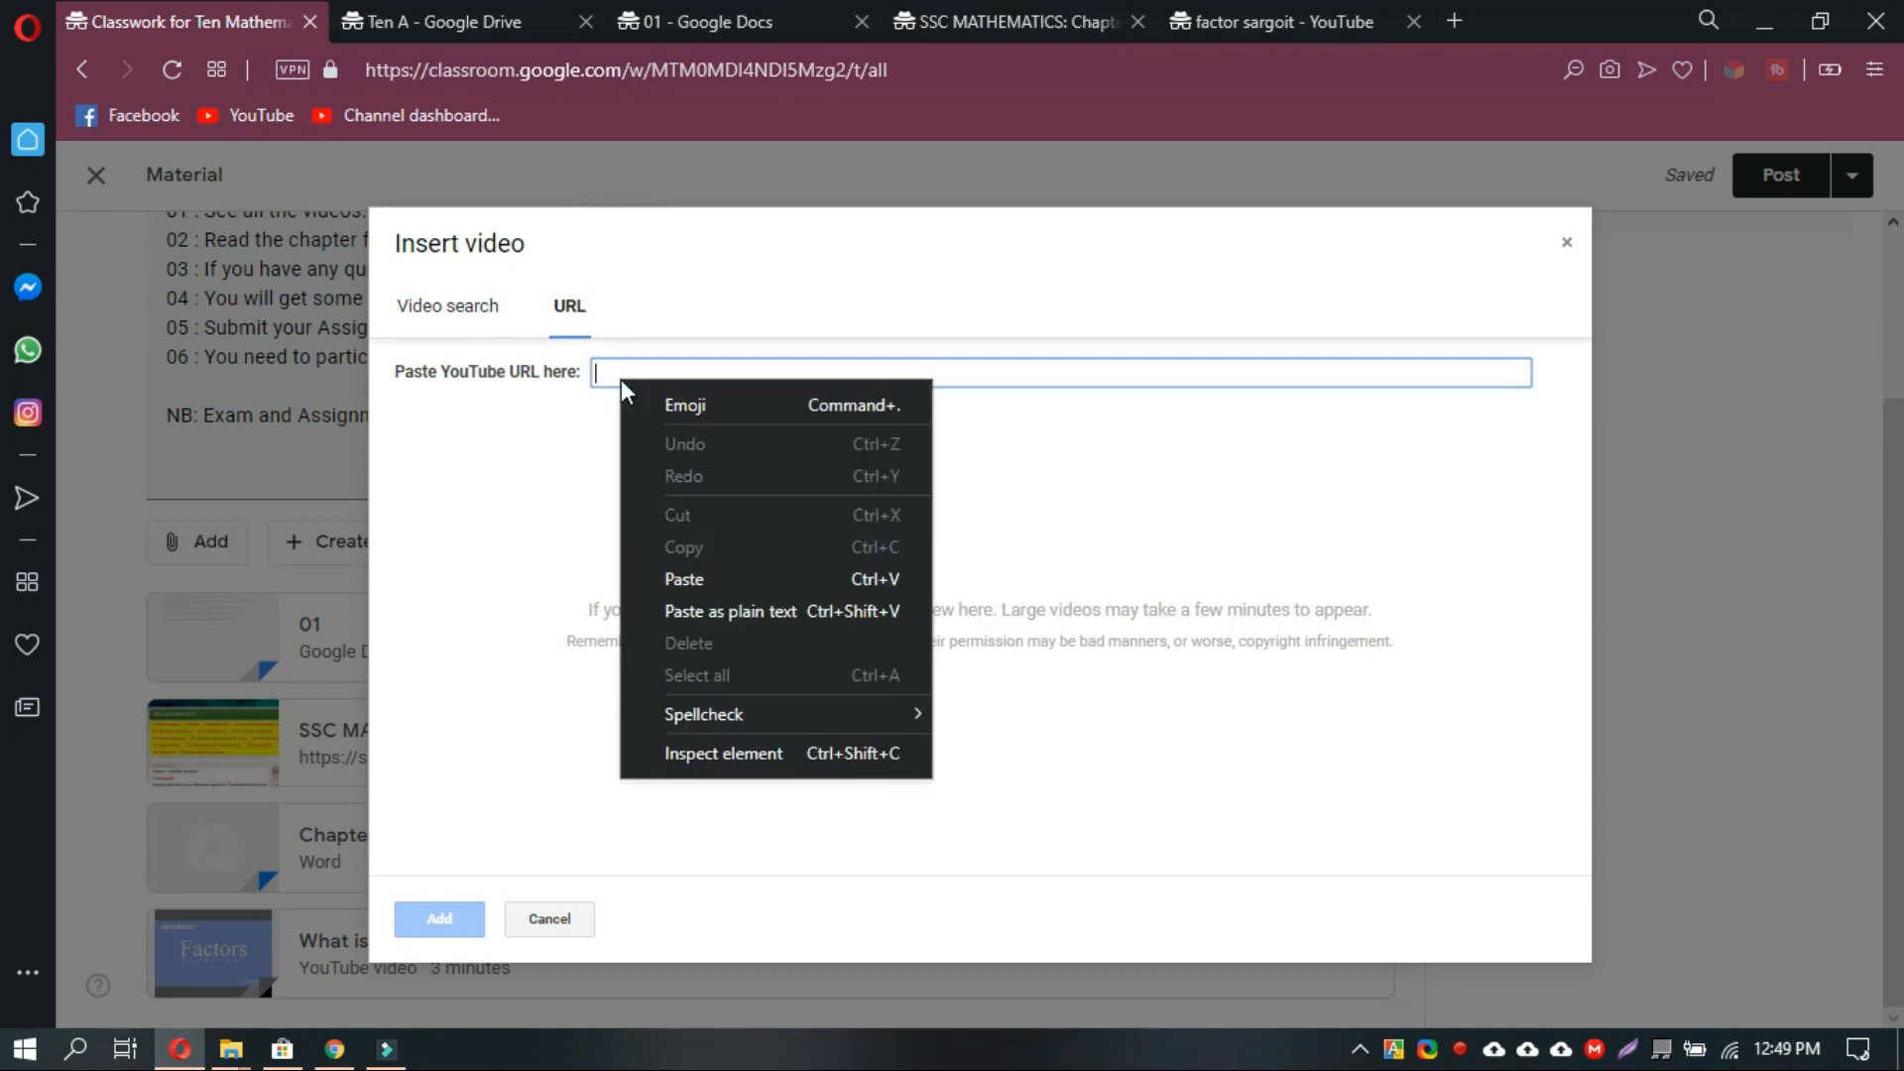
click(748, 580)
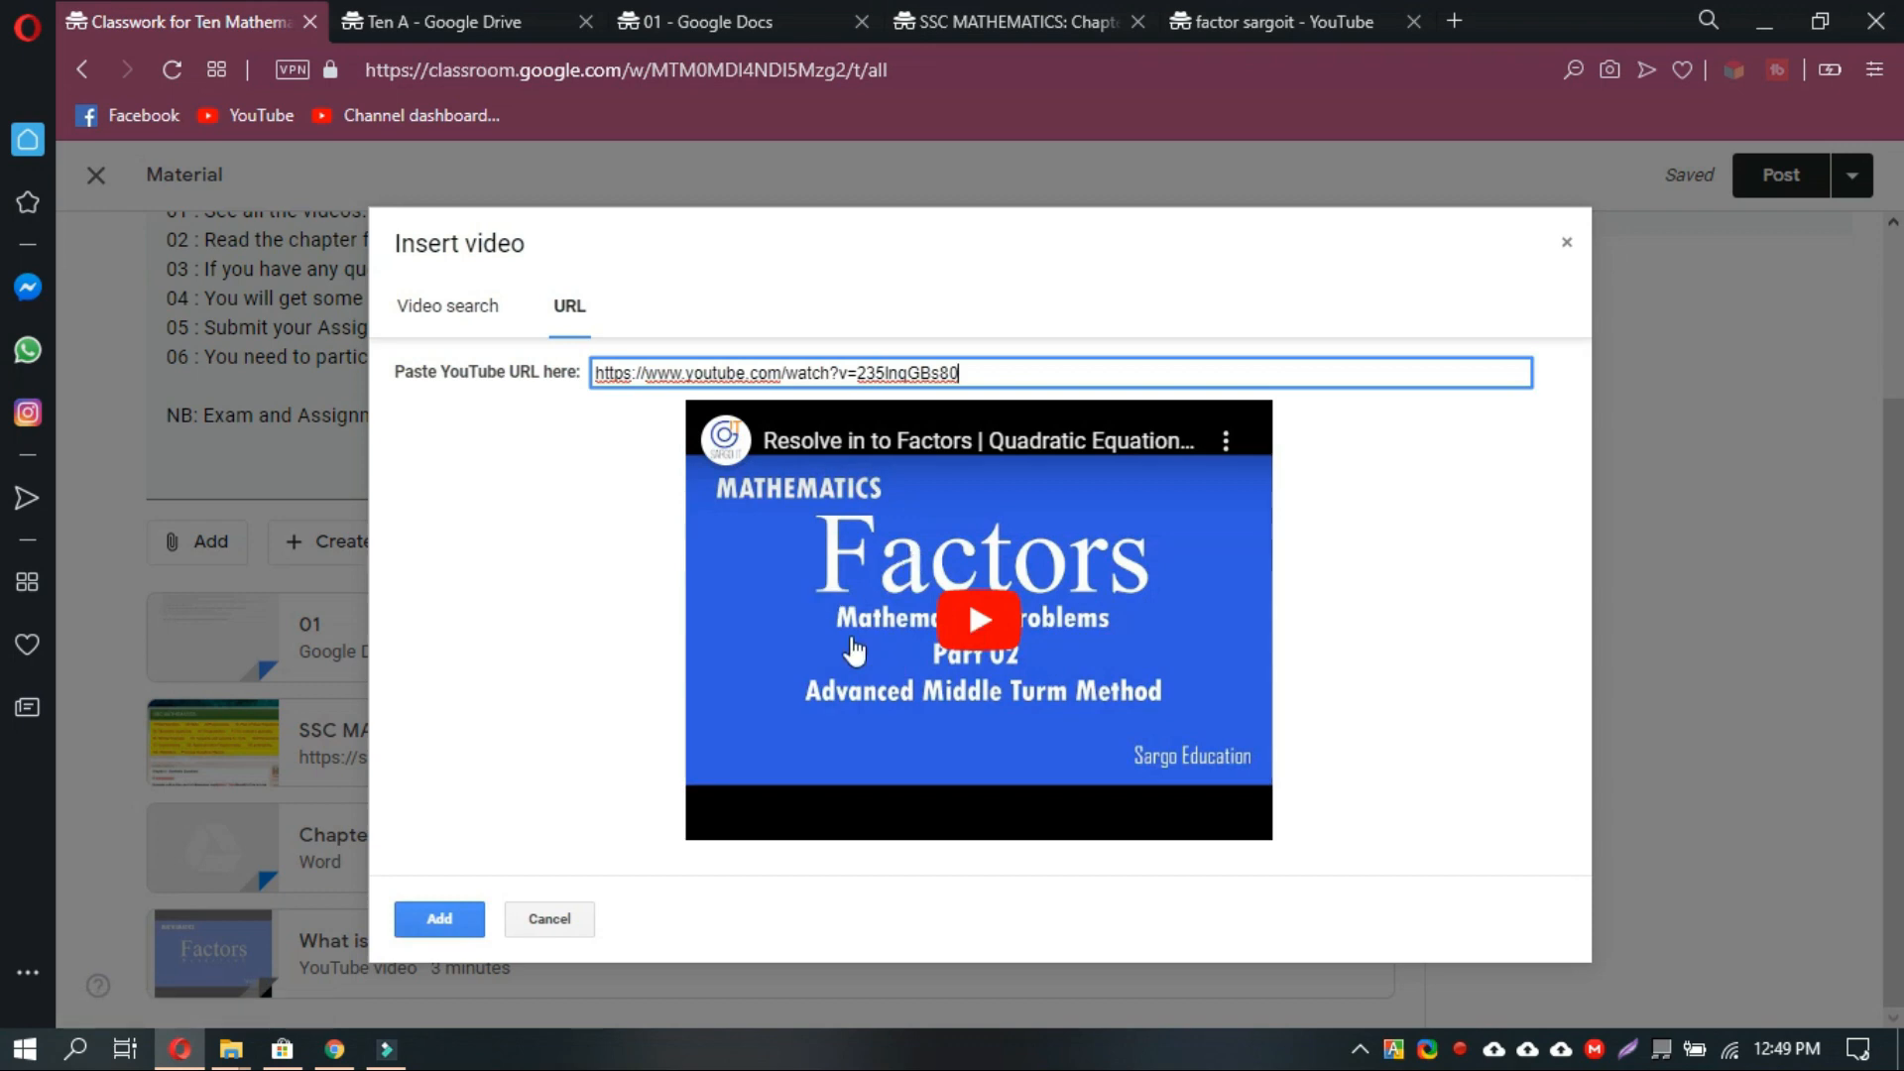
click(432, 919)
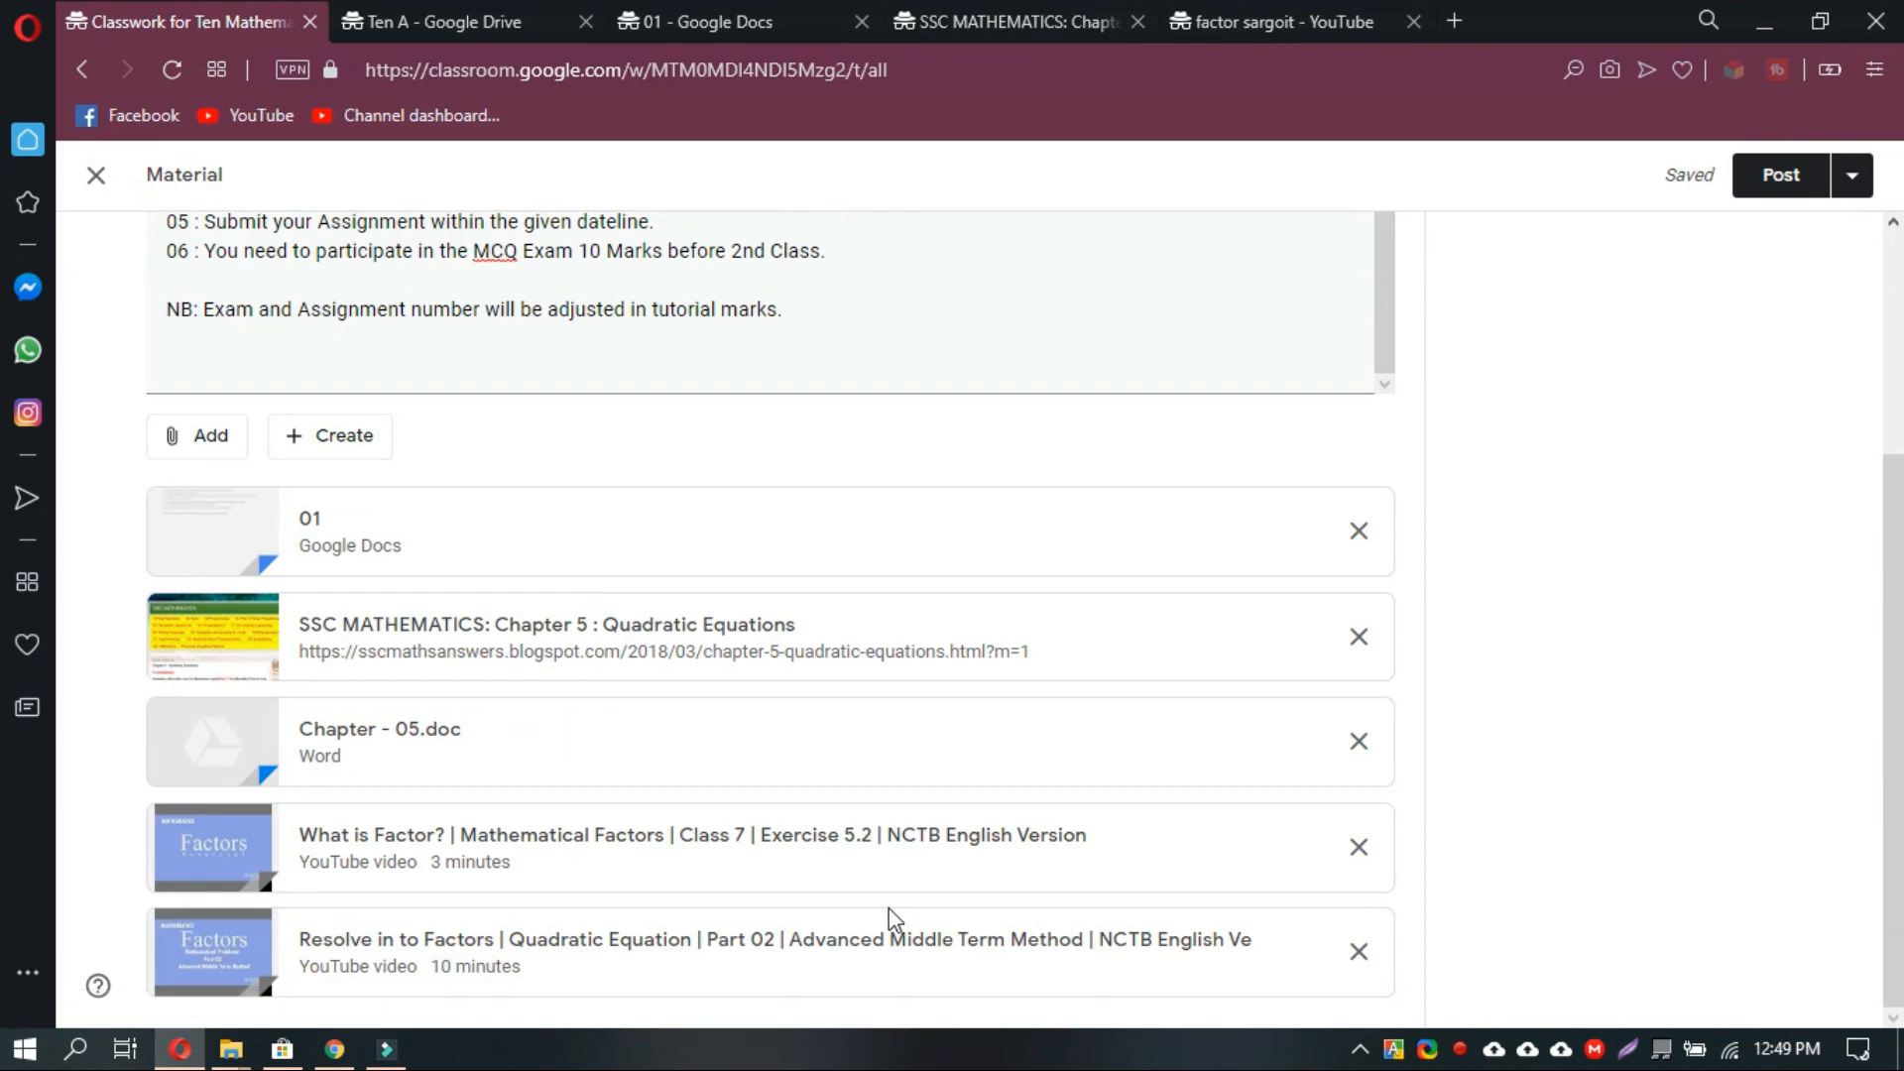
scroll(752, 638, up, 3)
scroll(754, 627, down, 3)
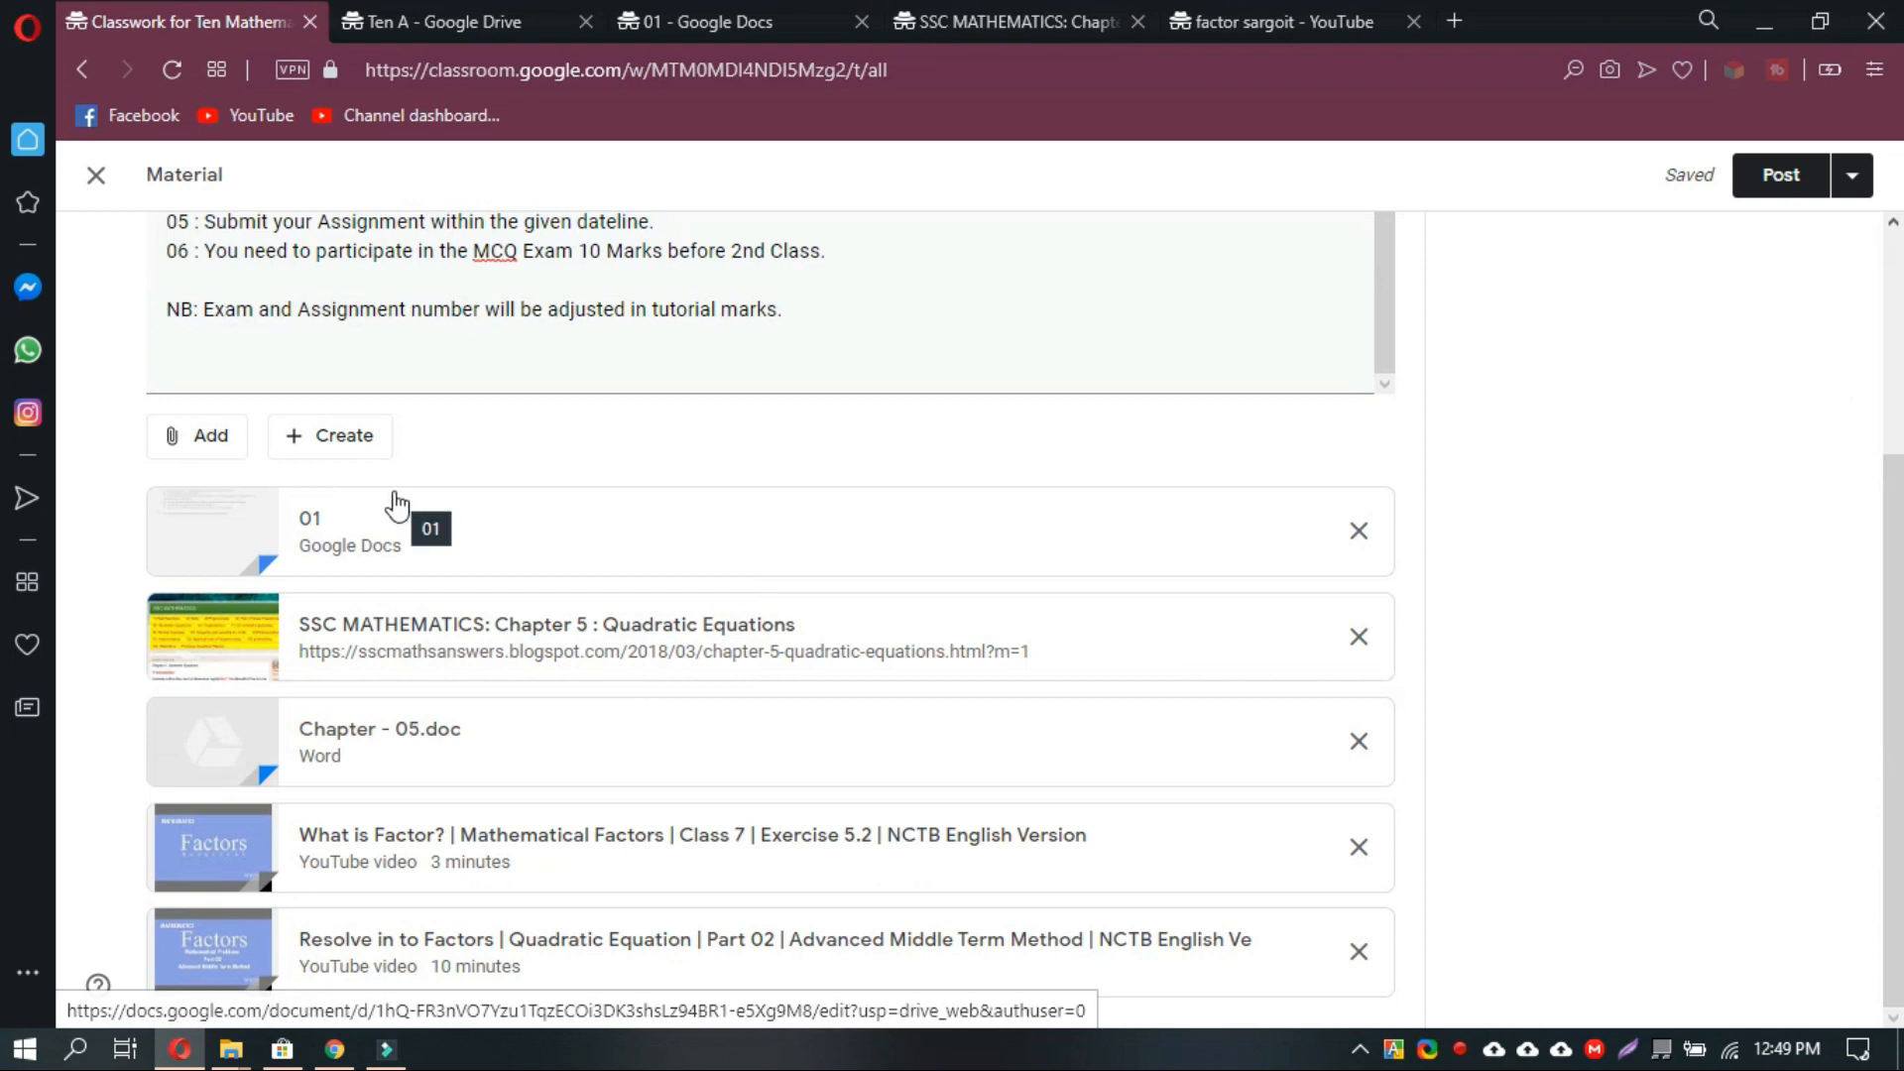
Create a new blank Google Docs document as an attachment of the material and return to the material page.
click(318, 443)
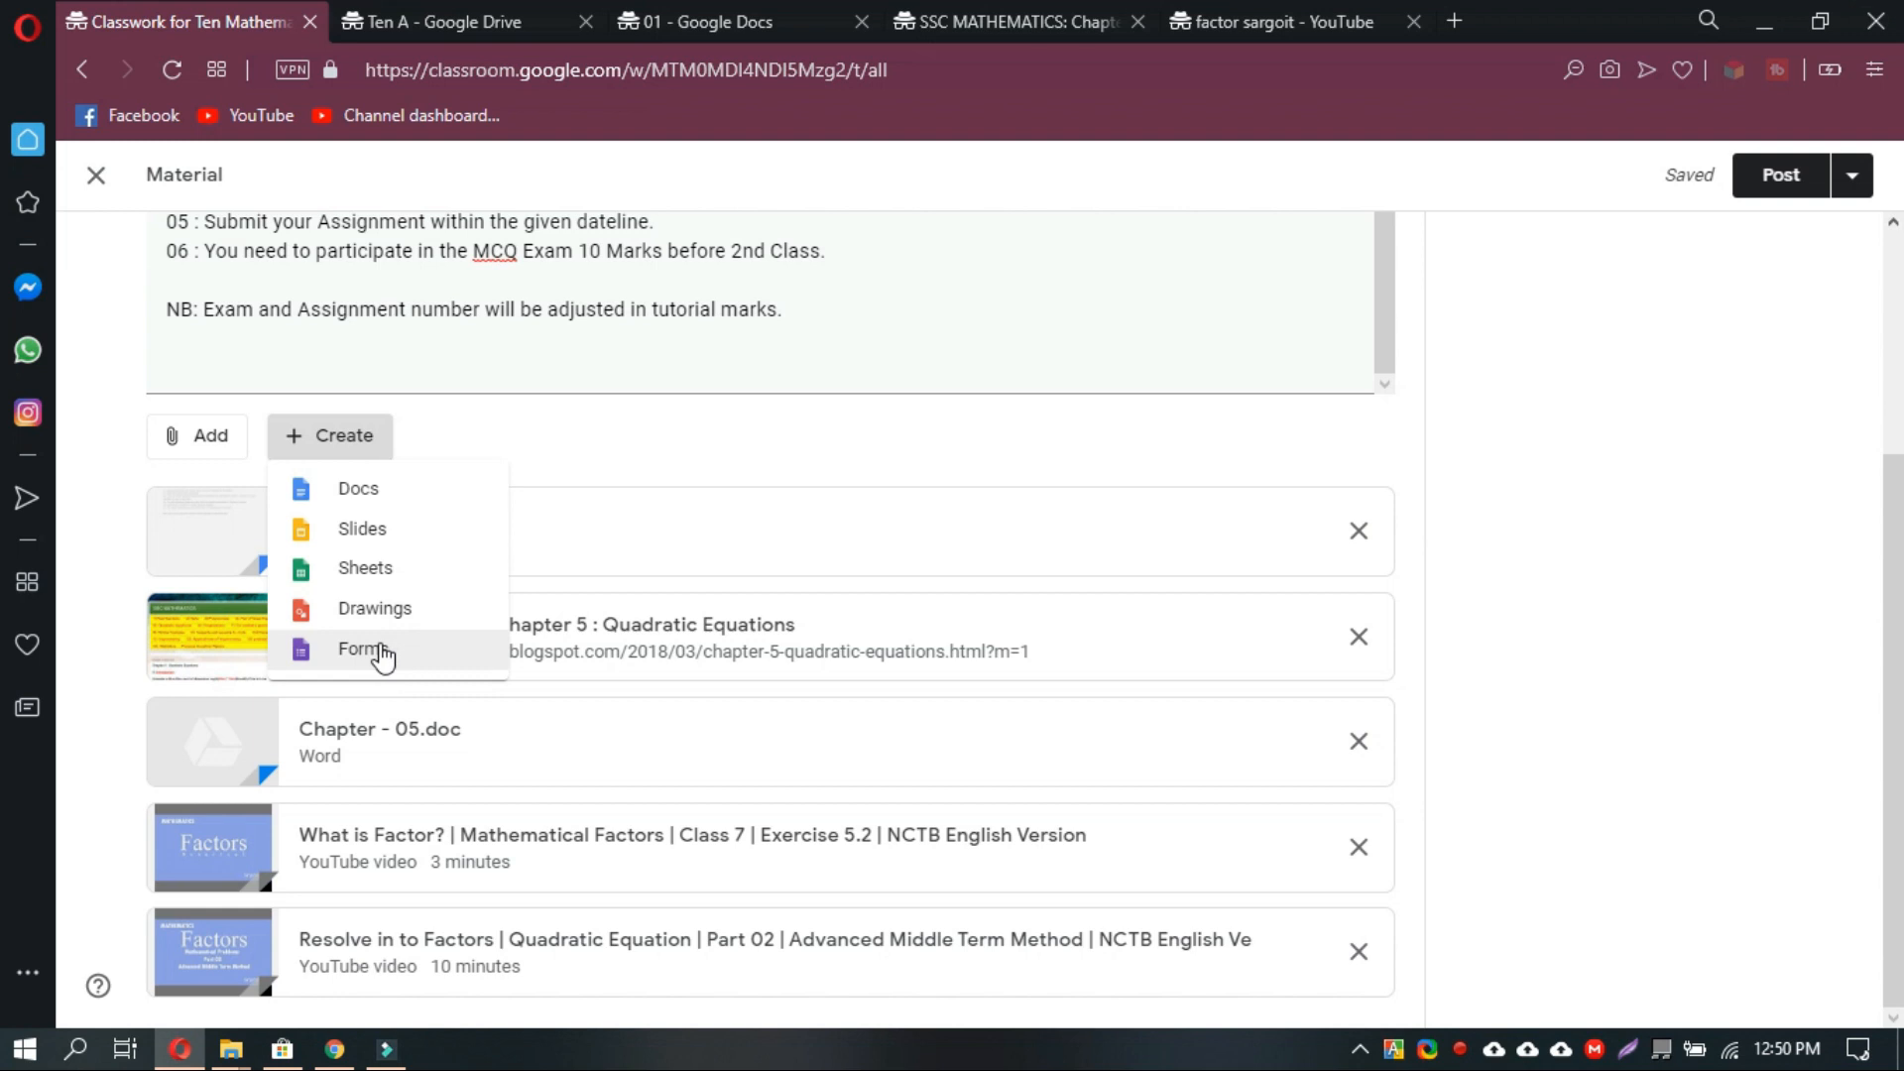
click(392, 500)
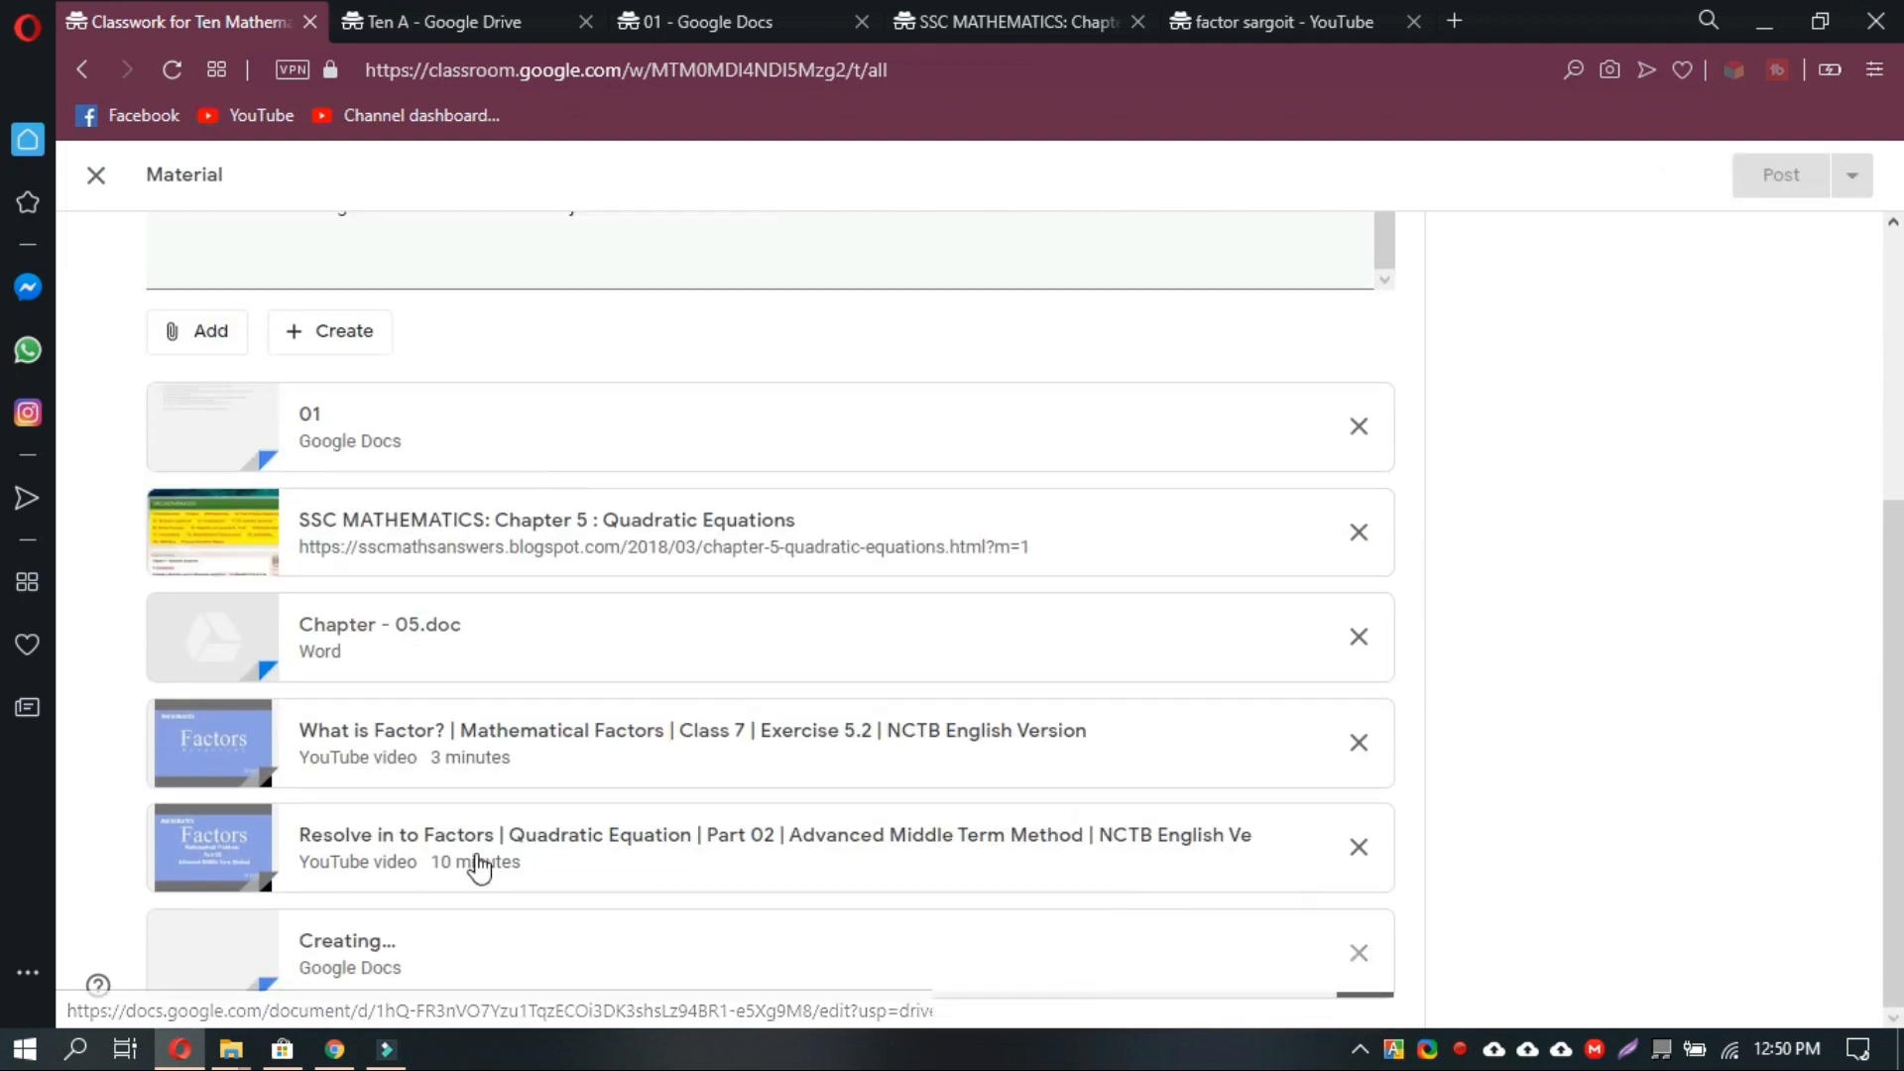
click(192, 21)
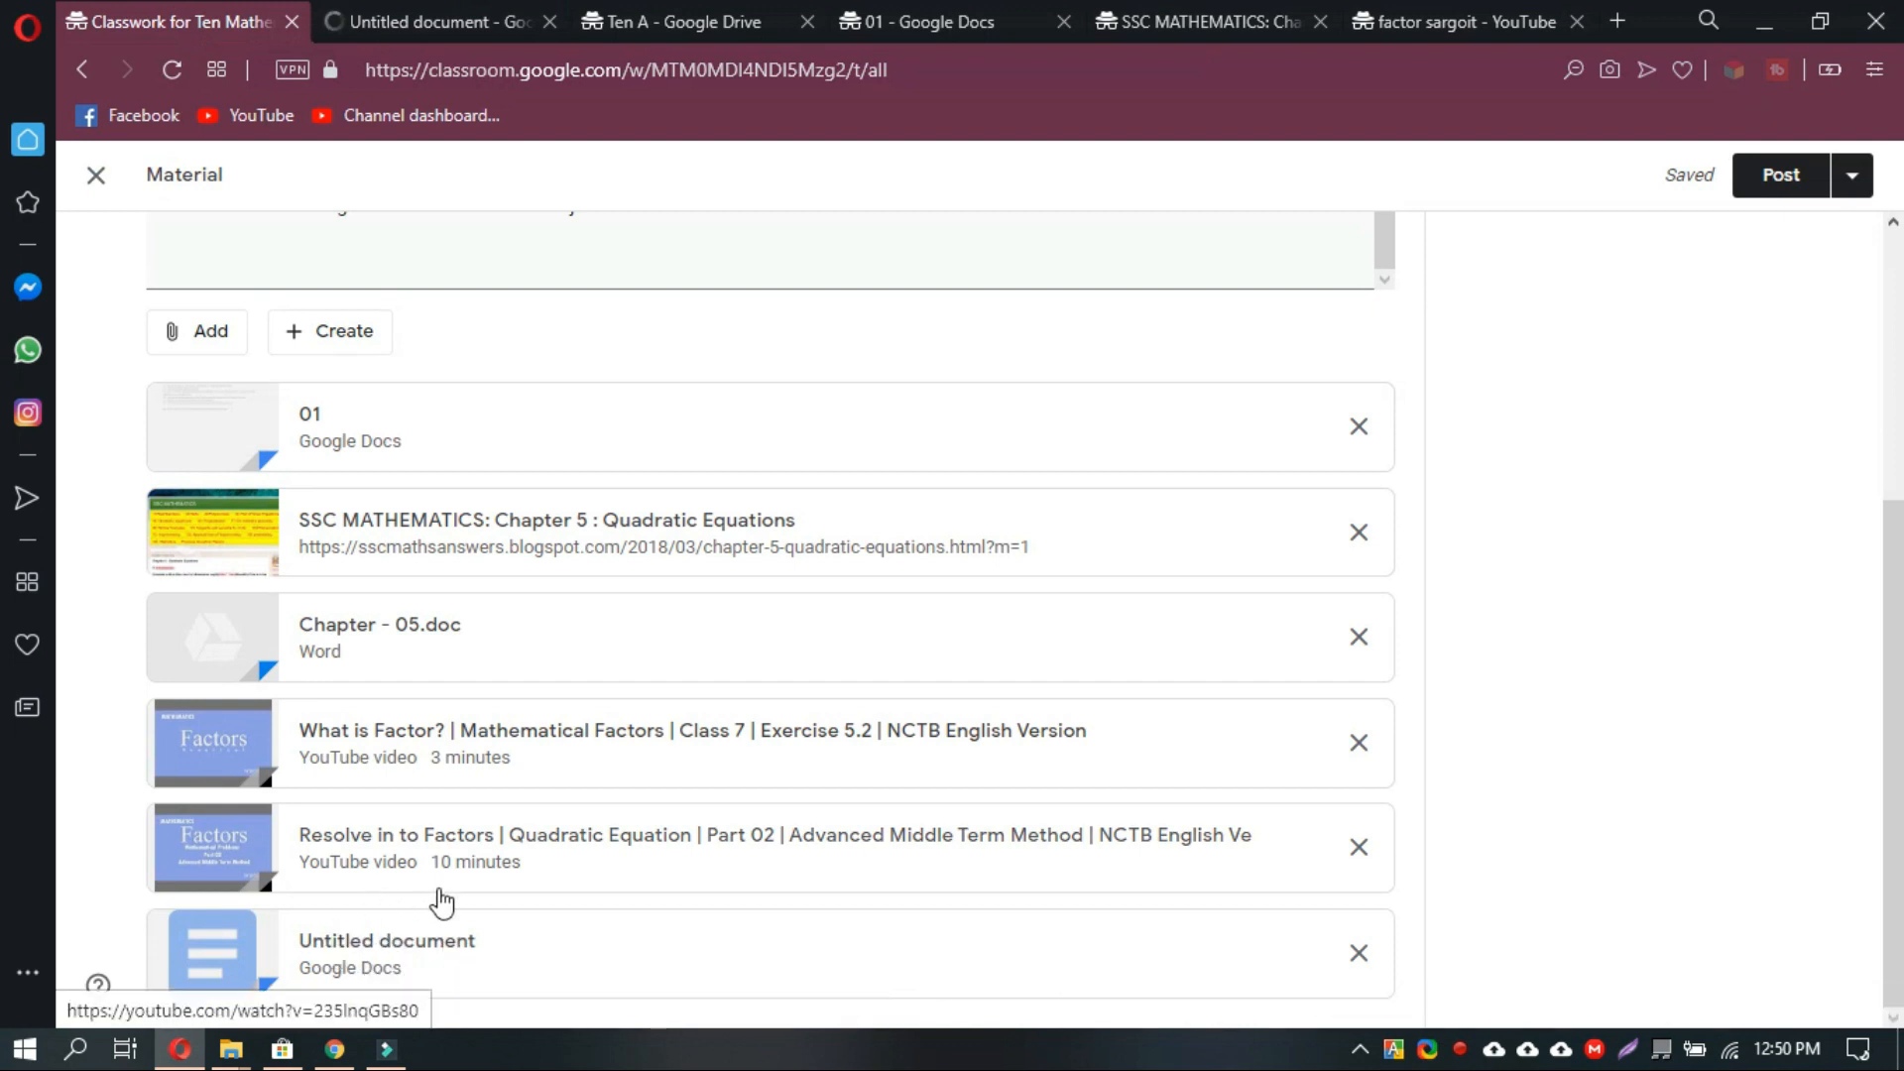
Open the new untitled document and rename it "instuctions".
click(405, 14)
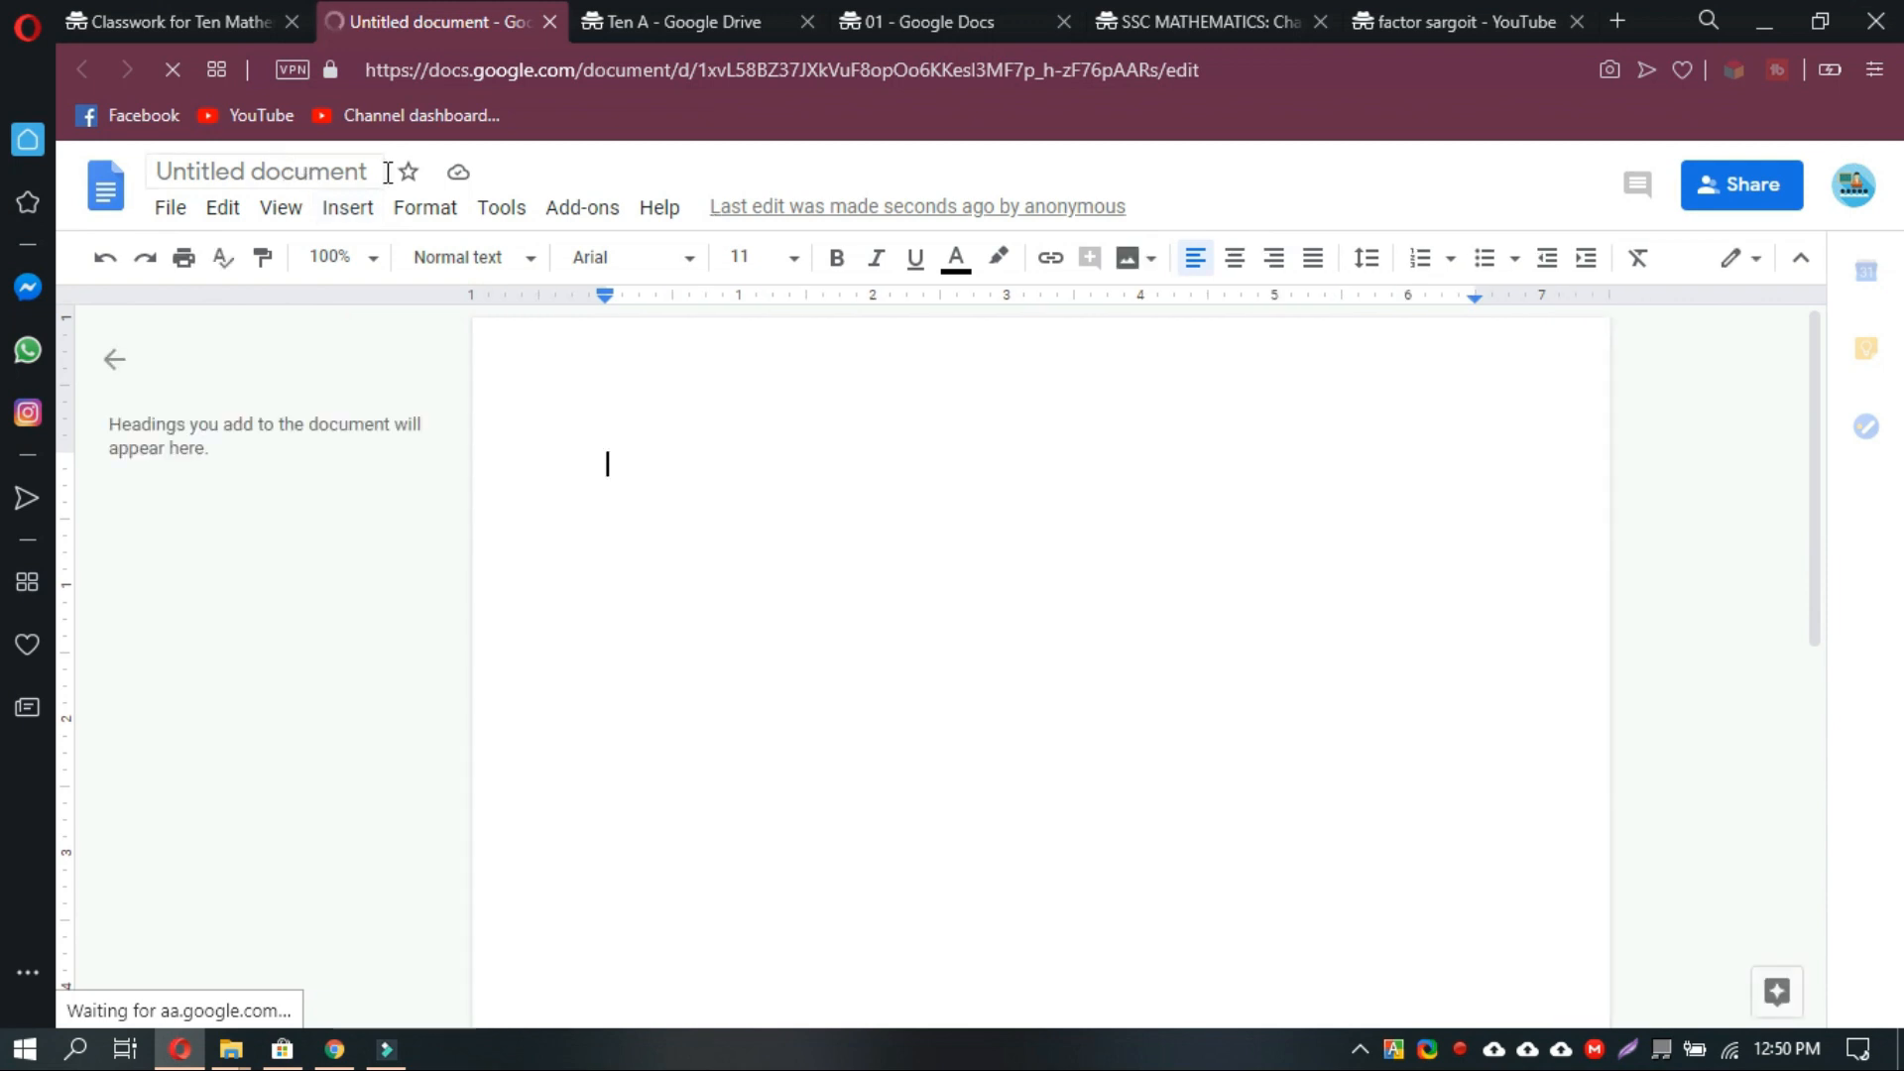
click(335, 162)
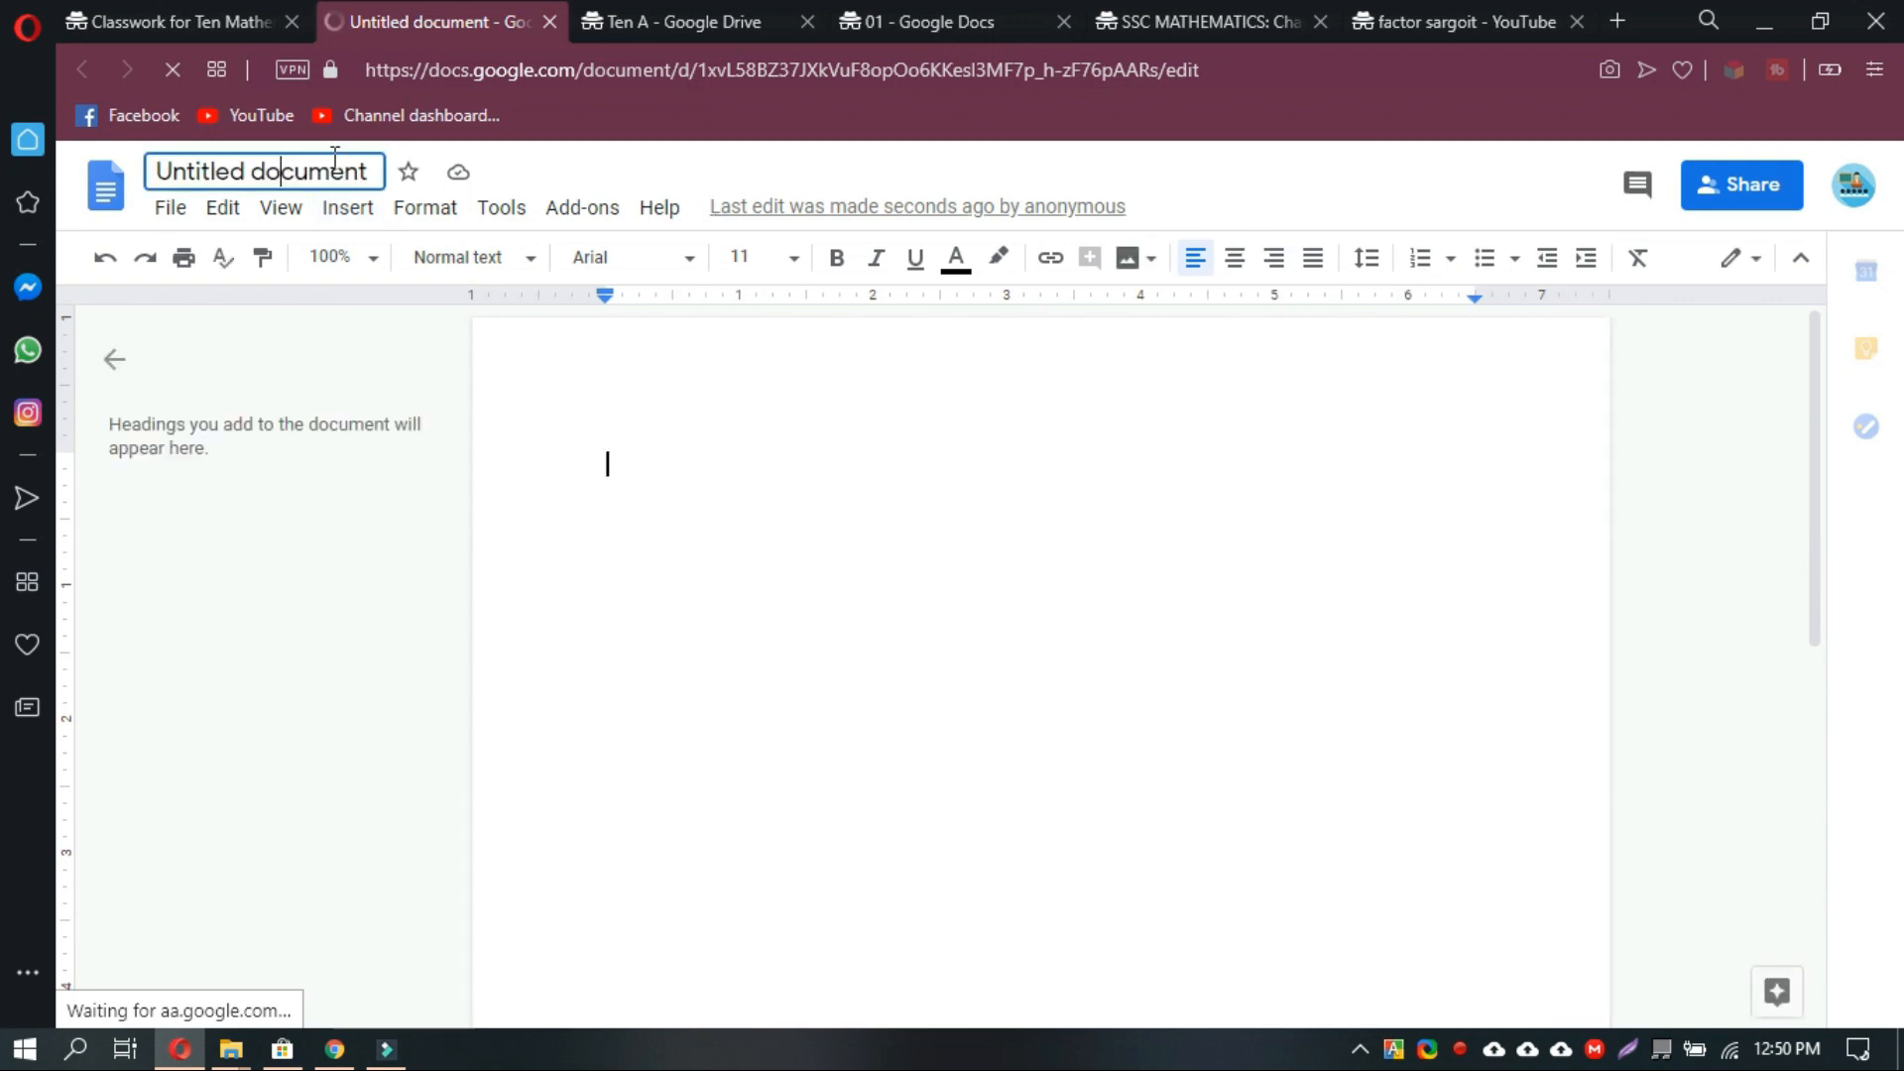
key(ctrl+a)
text(ins)
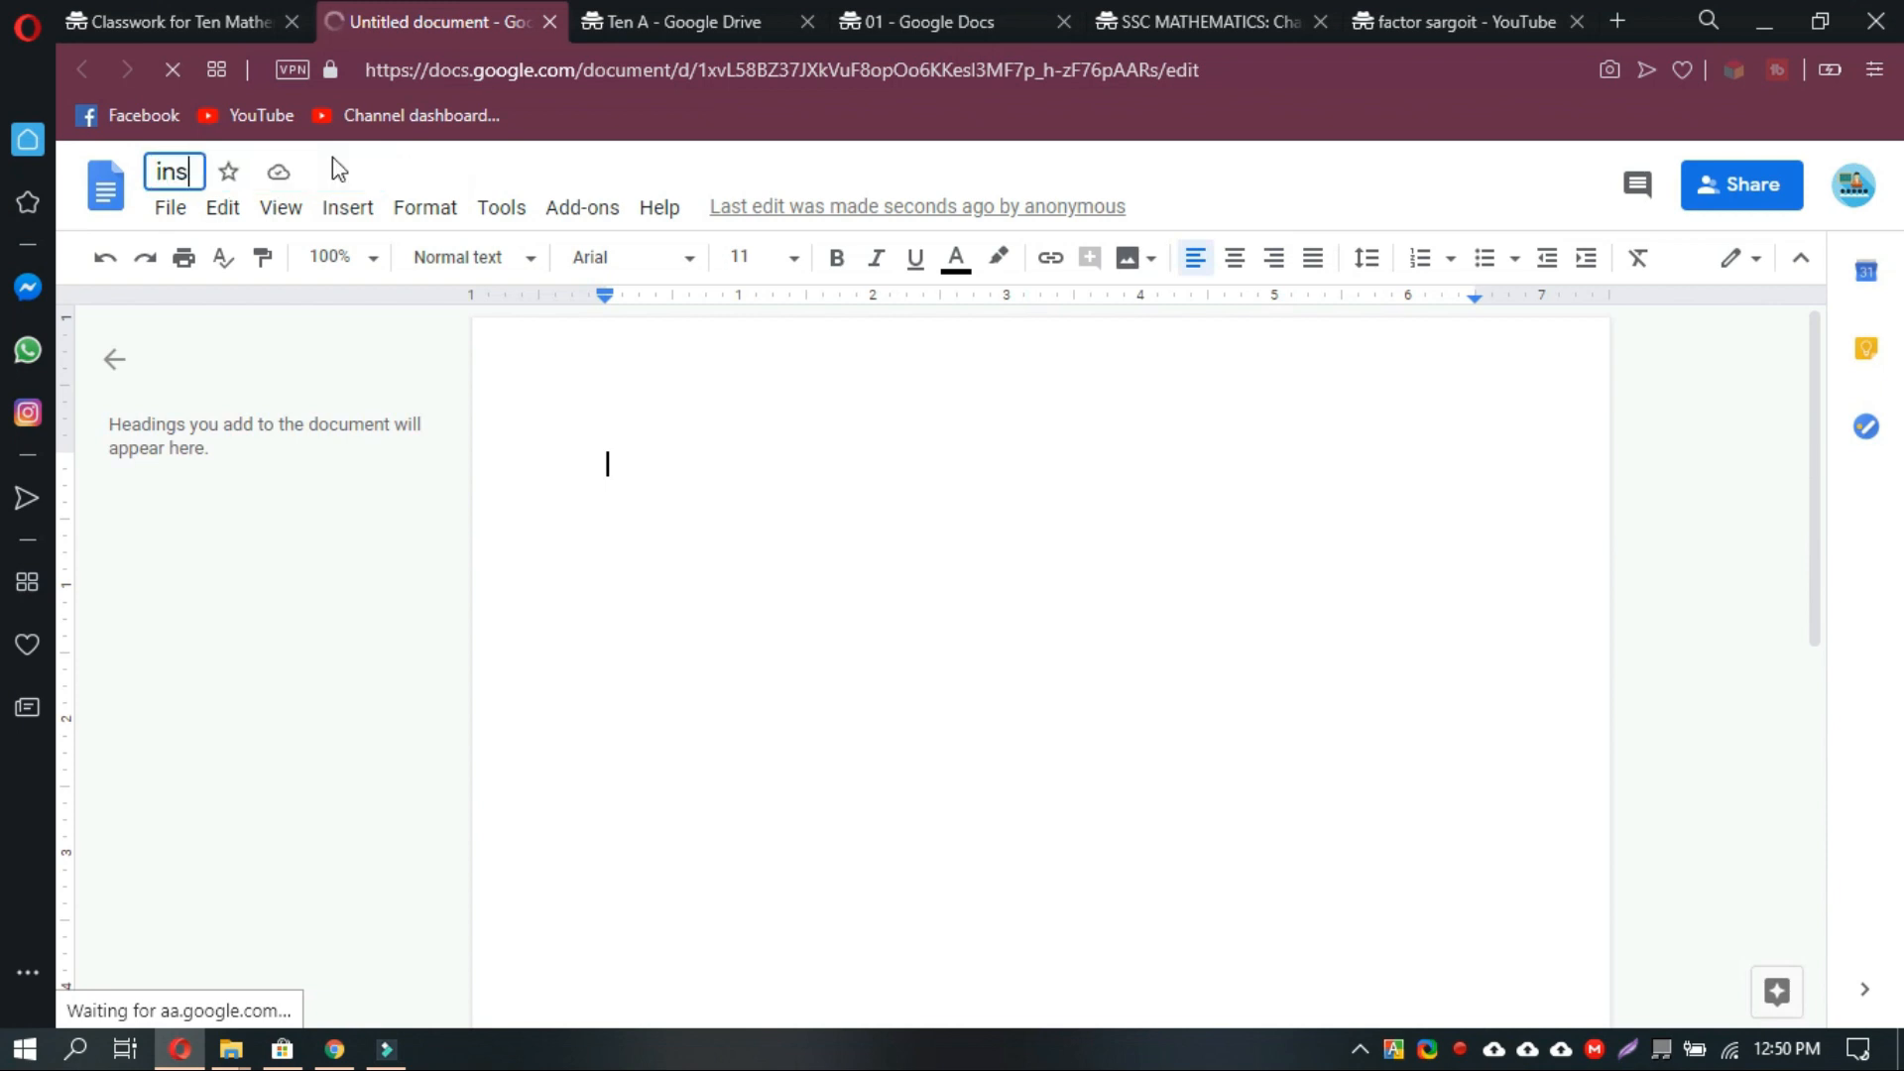
text(tuct)
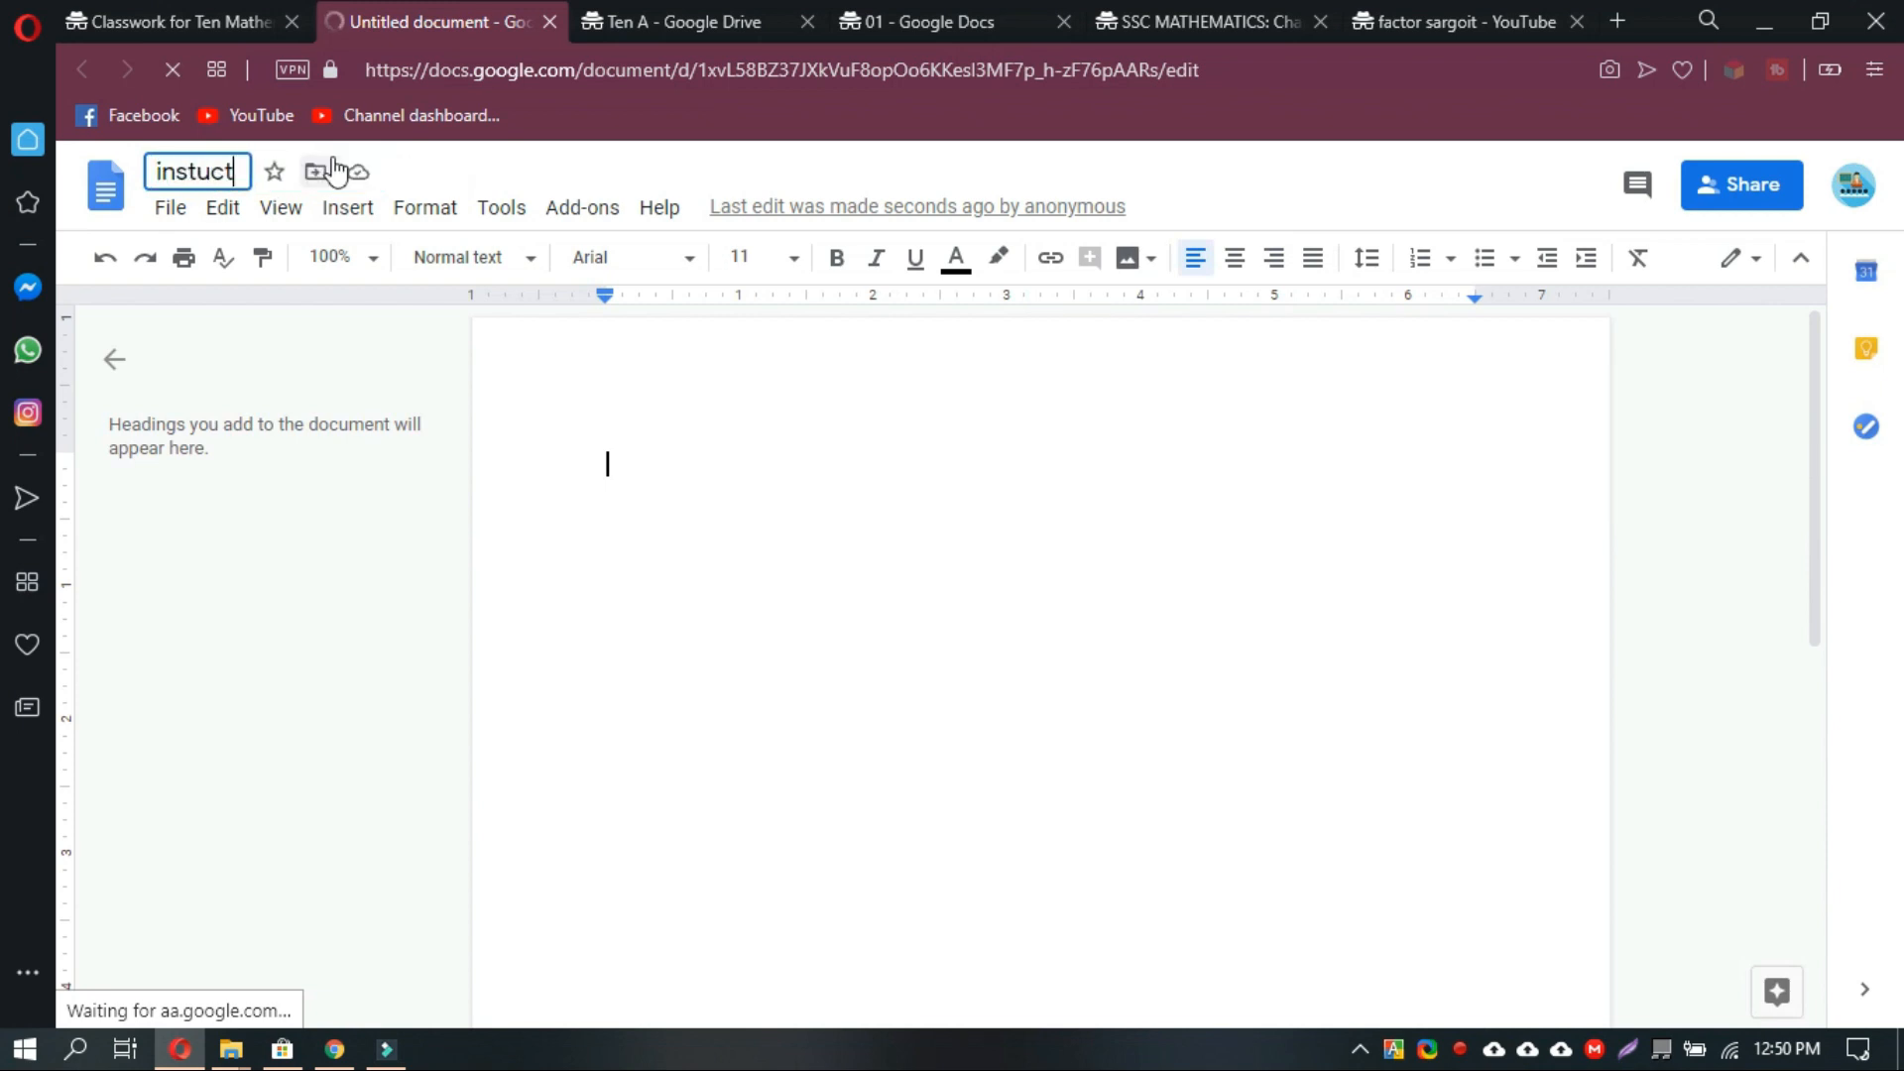
text(ions)
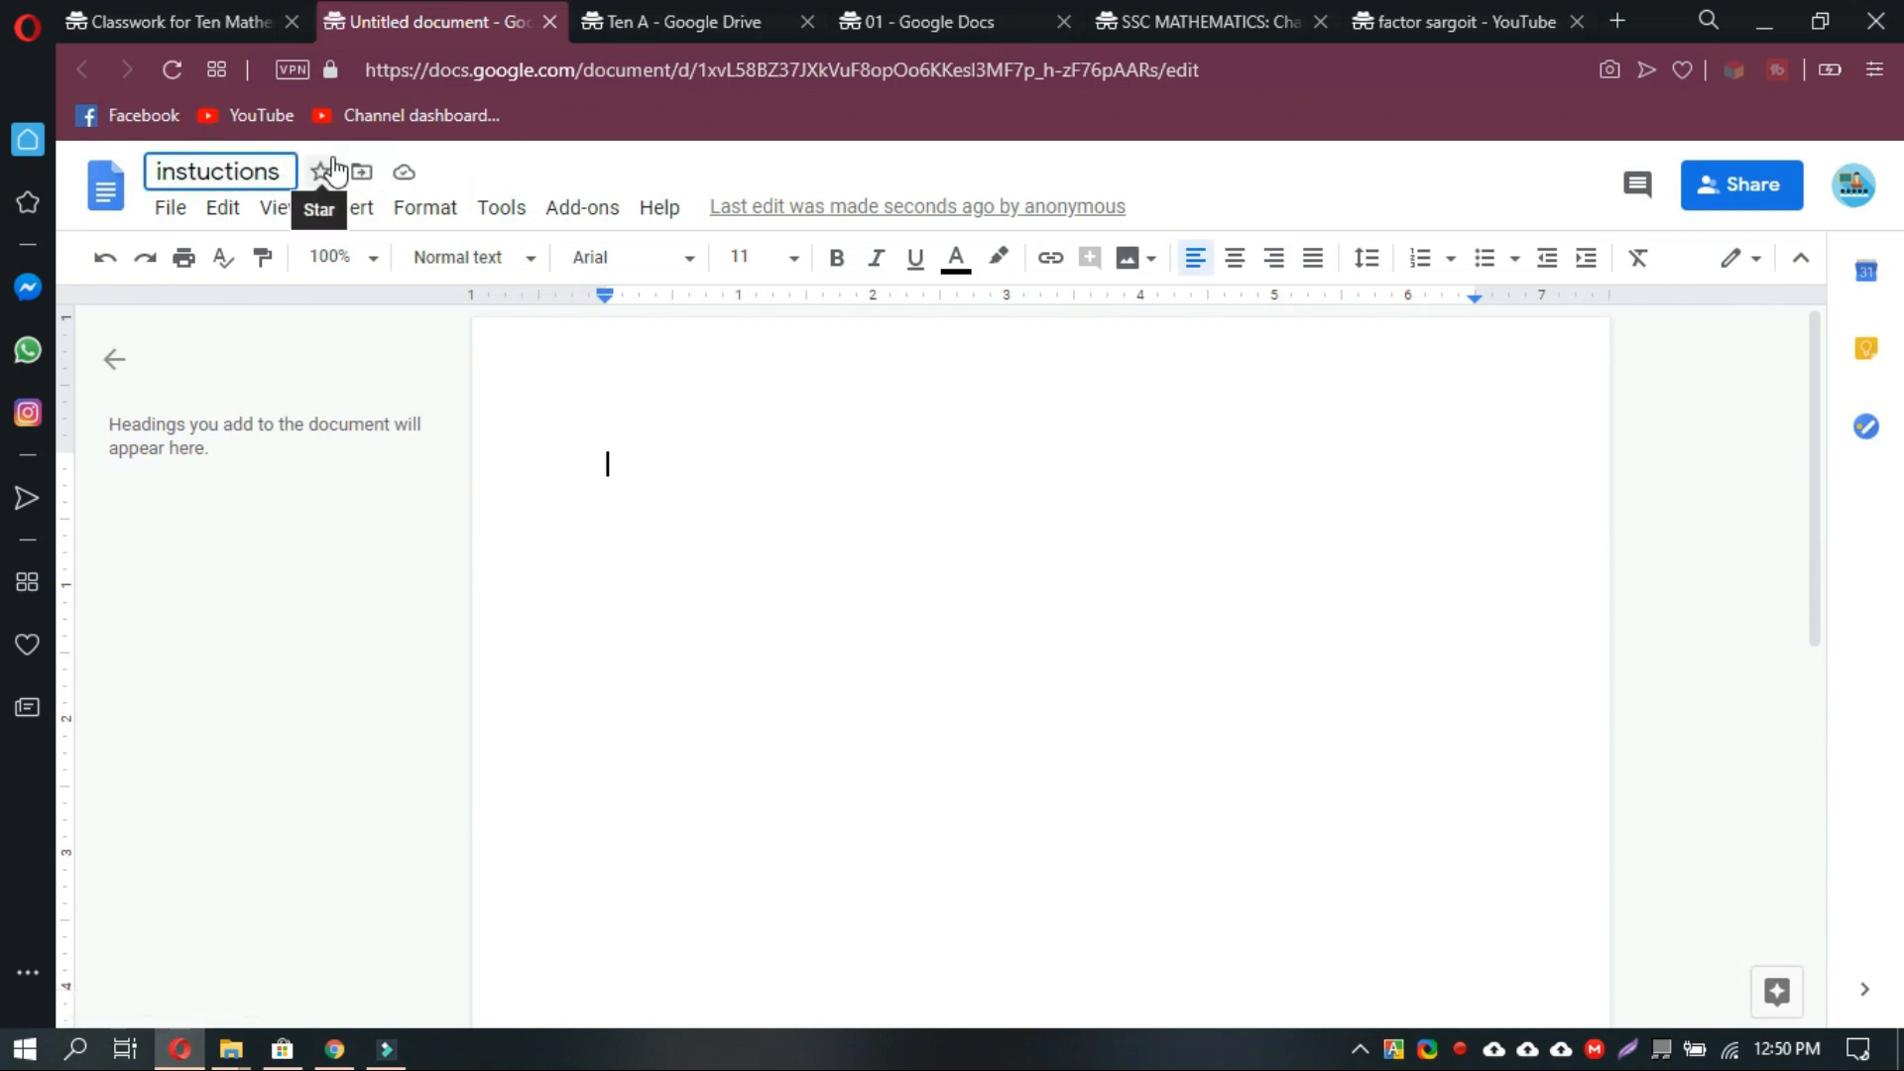
click(687, 553)
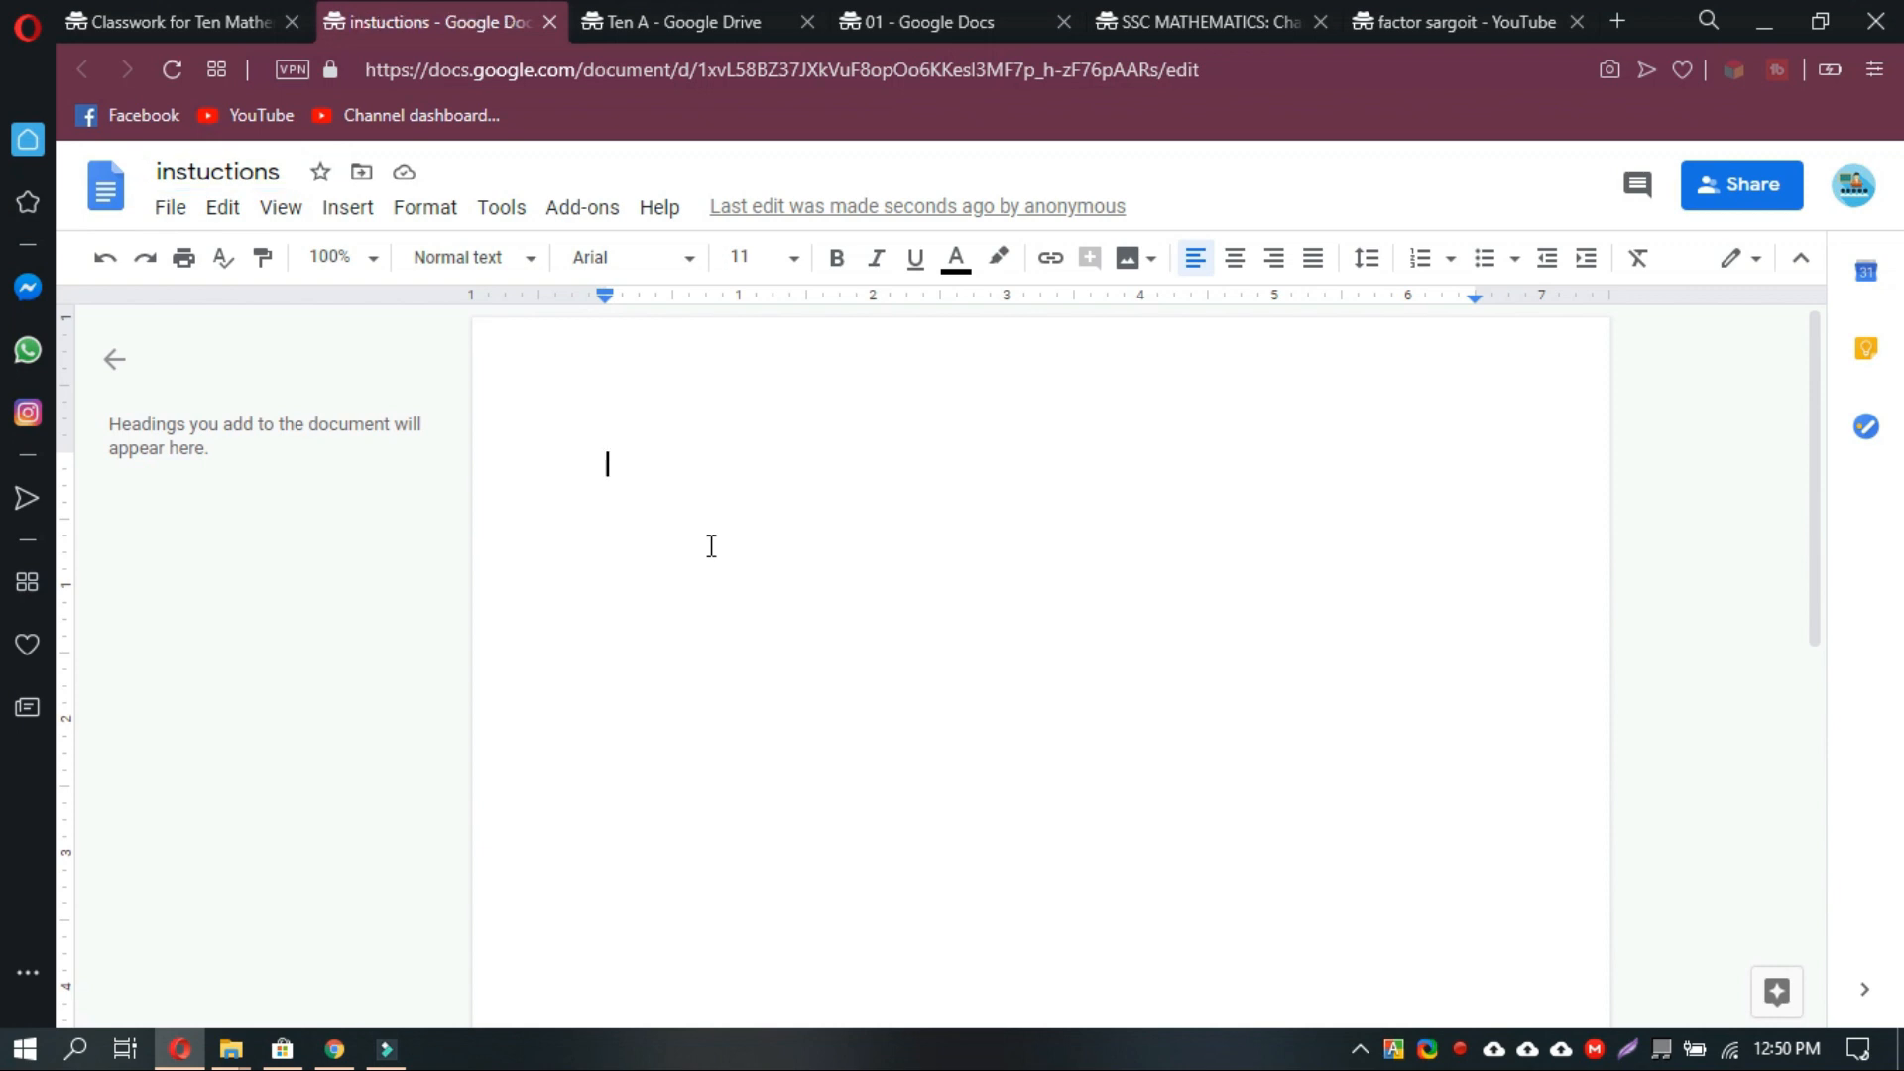
Copy the full instruction text from the 01 document and paste it into the blank "instuctions" document.
click(669, 30)
click(913, 14)
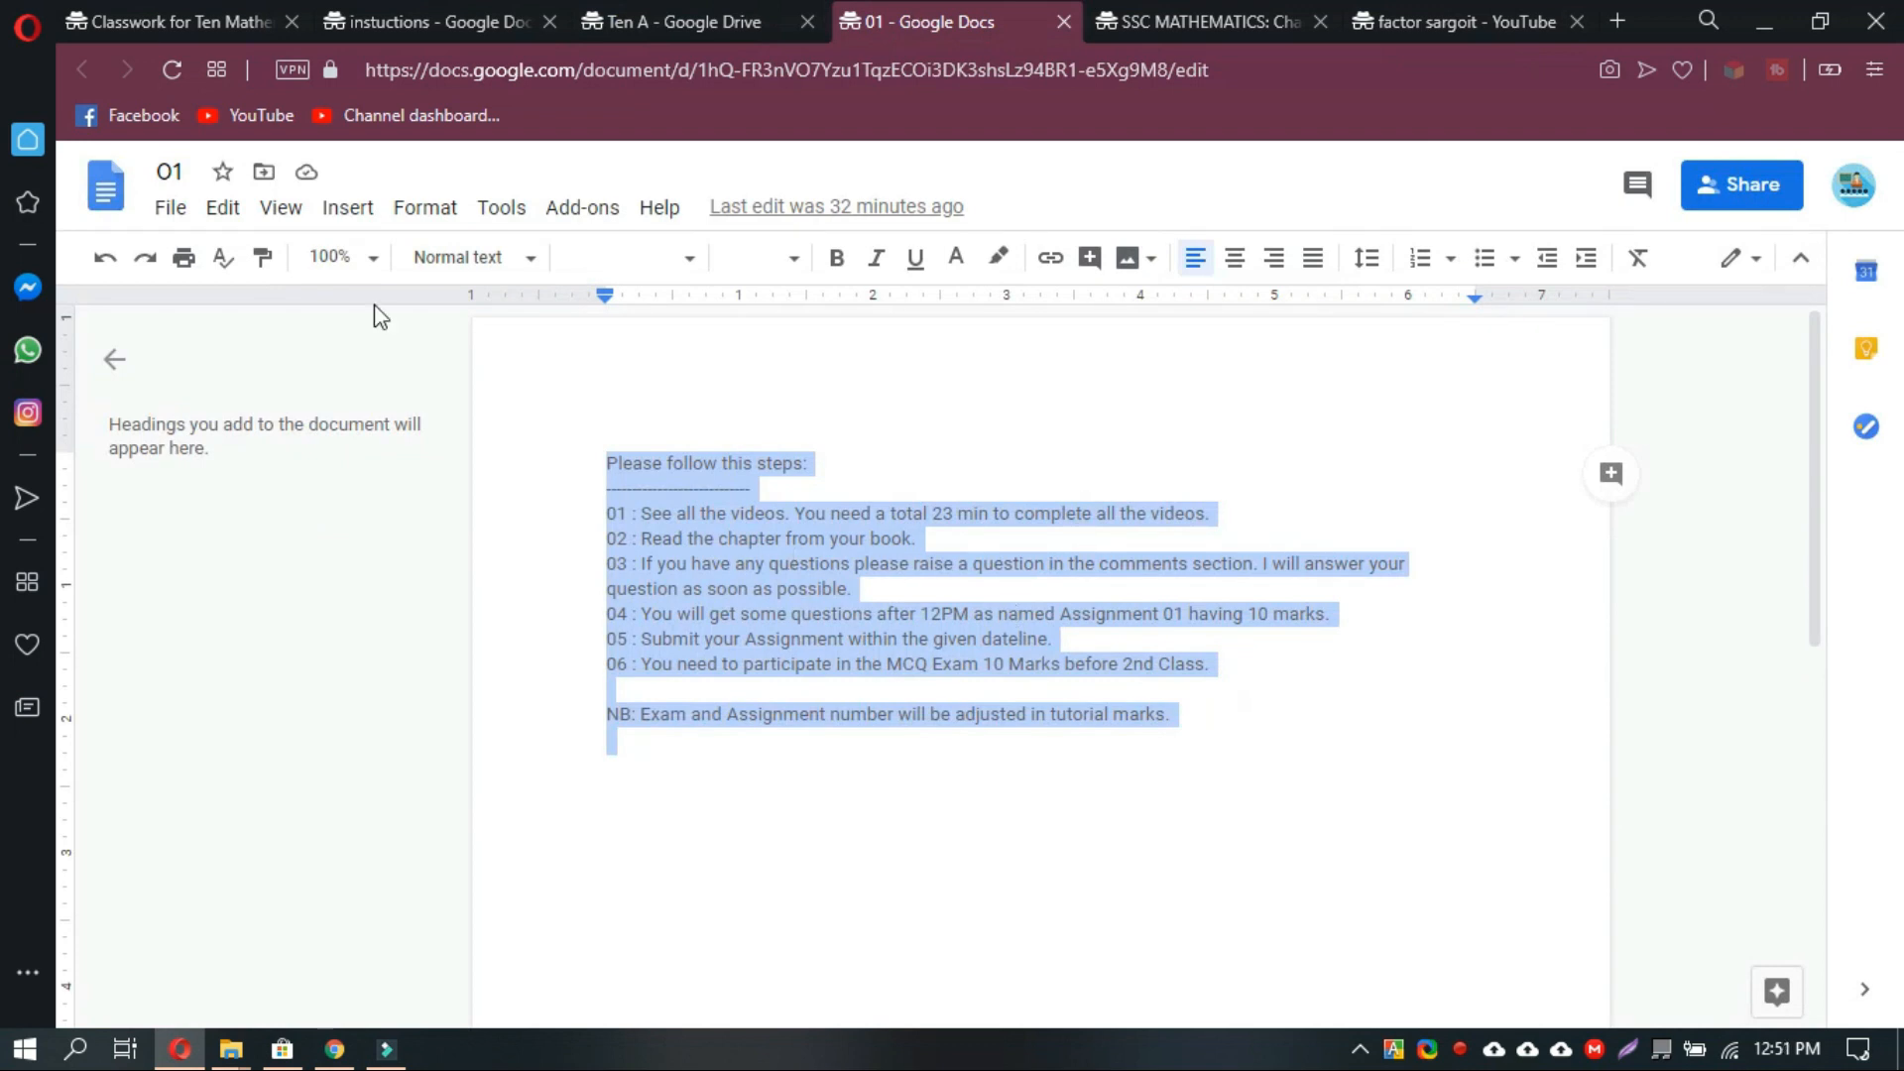
click(450, 18)
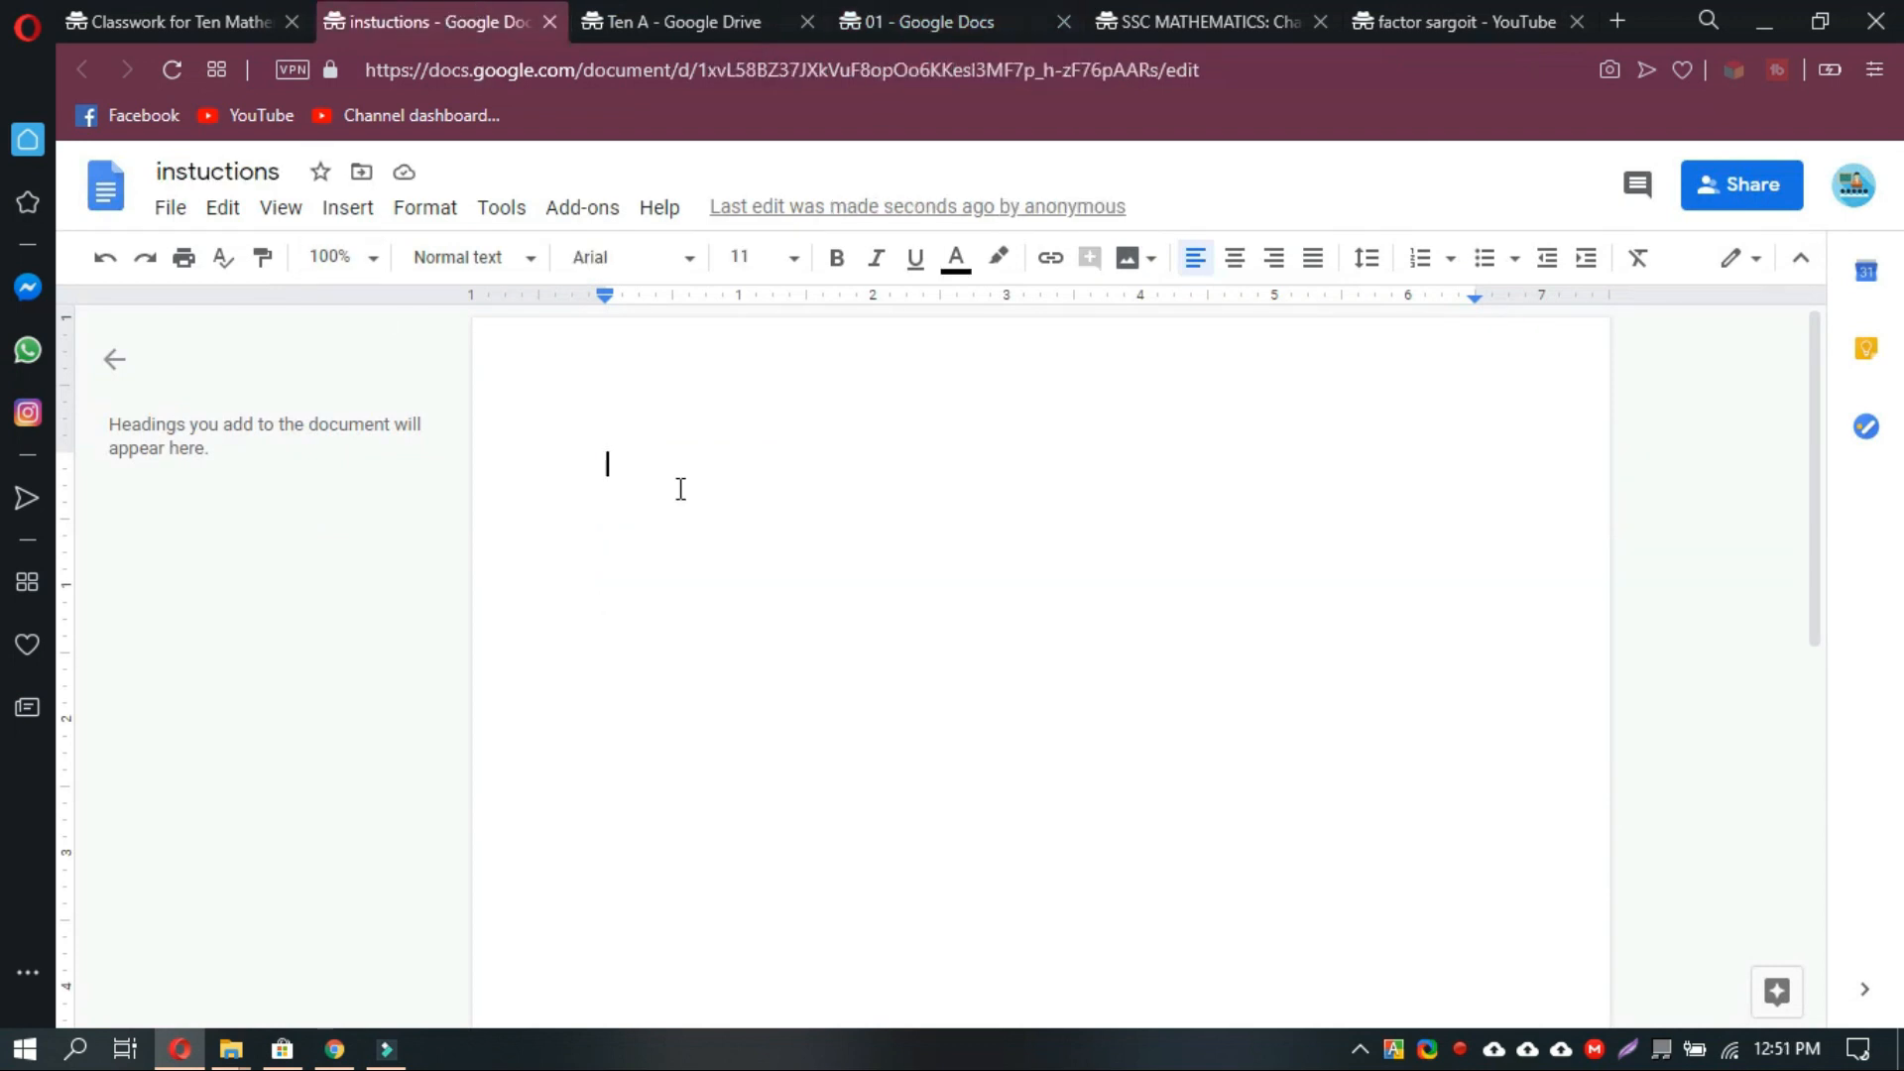
text(Please follow this steps: ------------------------------ 01 : See all the videos. You need a total 23 min to complete all the videos. 02 : Read the chapter from your book. 03 : If you have any questions please raise a question in the comments section. I will answer your question as soon as possible. 04 : You will get some questions after 12PM as named Assignment 01 having 10 marks. 05 : Submit your Assignment within the given dateline. 06 : You need to participate in the MCQ Exam 10 Marks before 2nd Class.  NB: Exam and Assignment number will be adjusted in tutorial marks.)
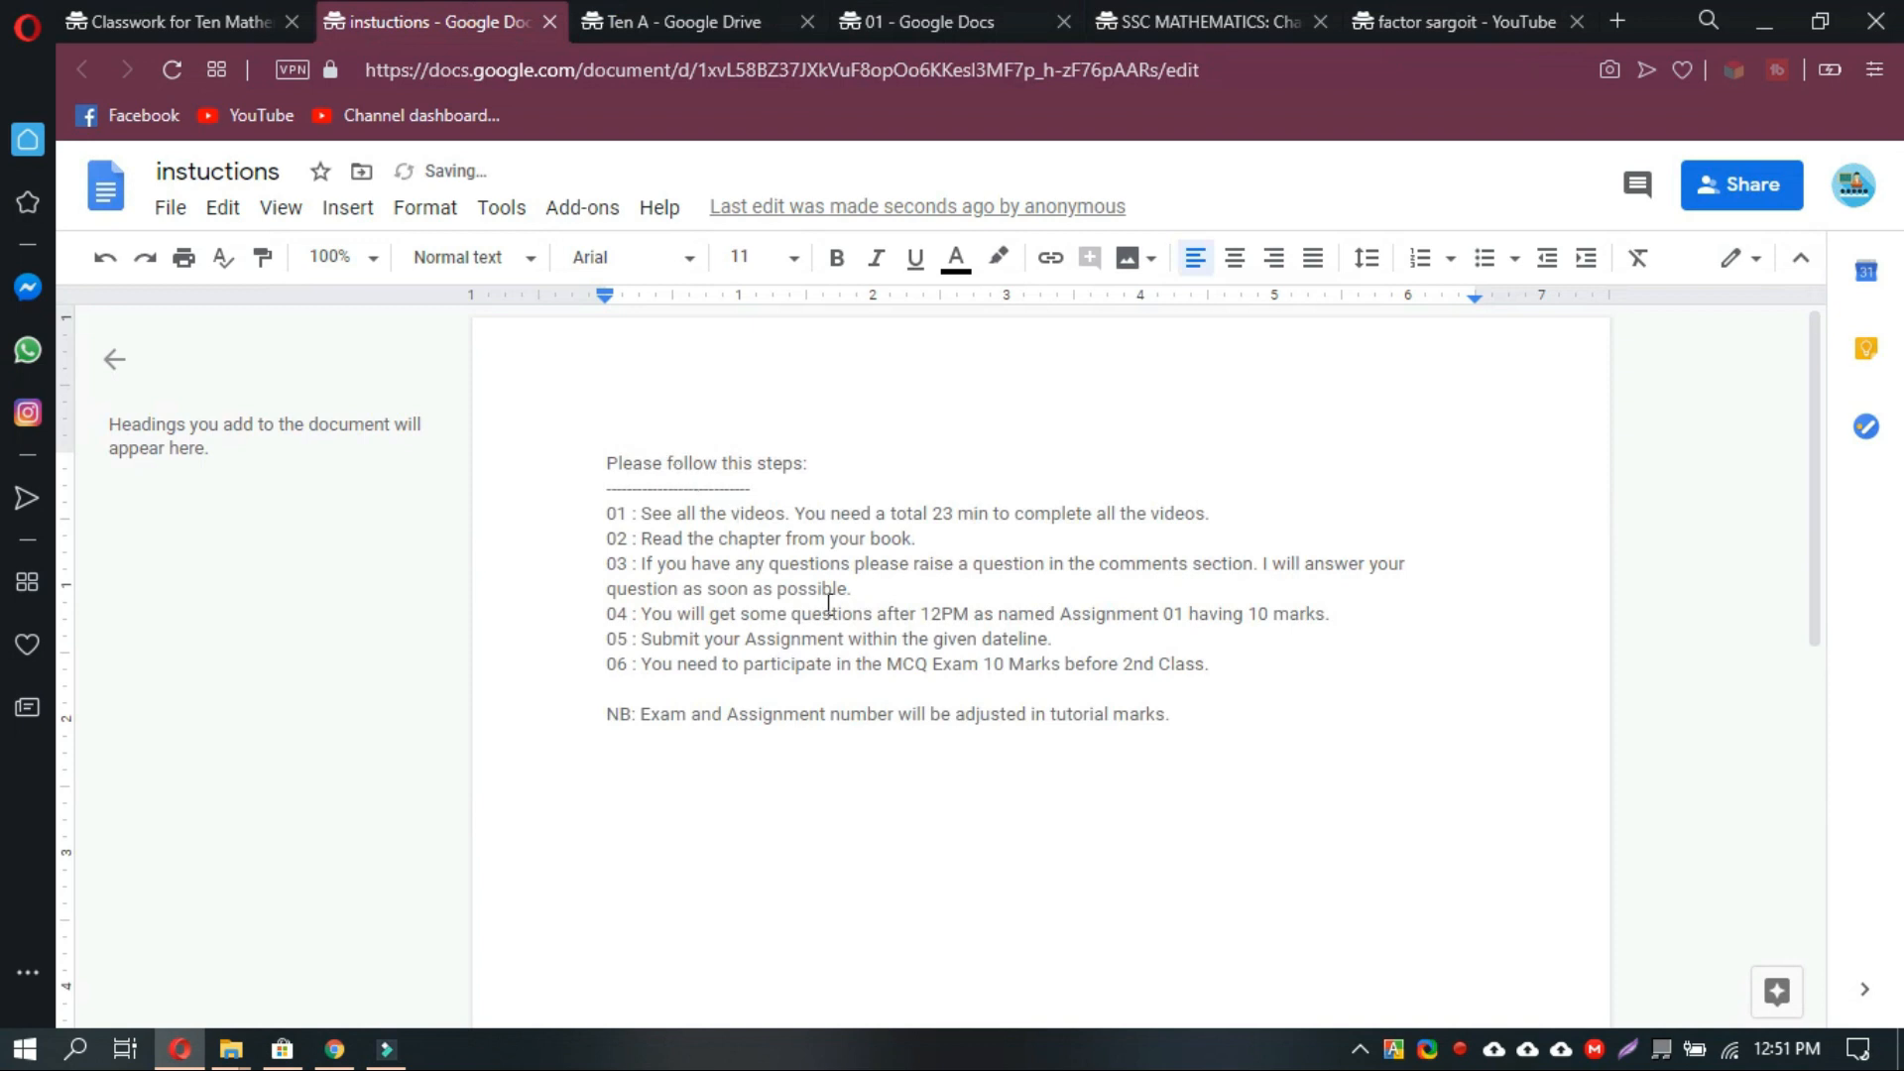
Review who the "instuctions" document is shared with and its link access, and close the sharing settings.
click(1722, 192)
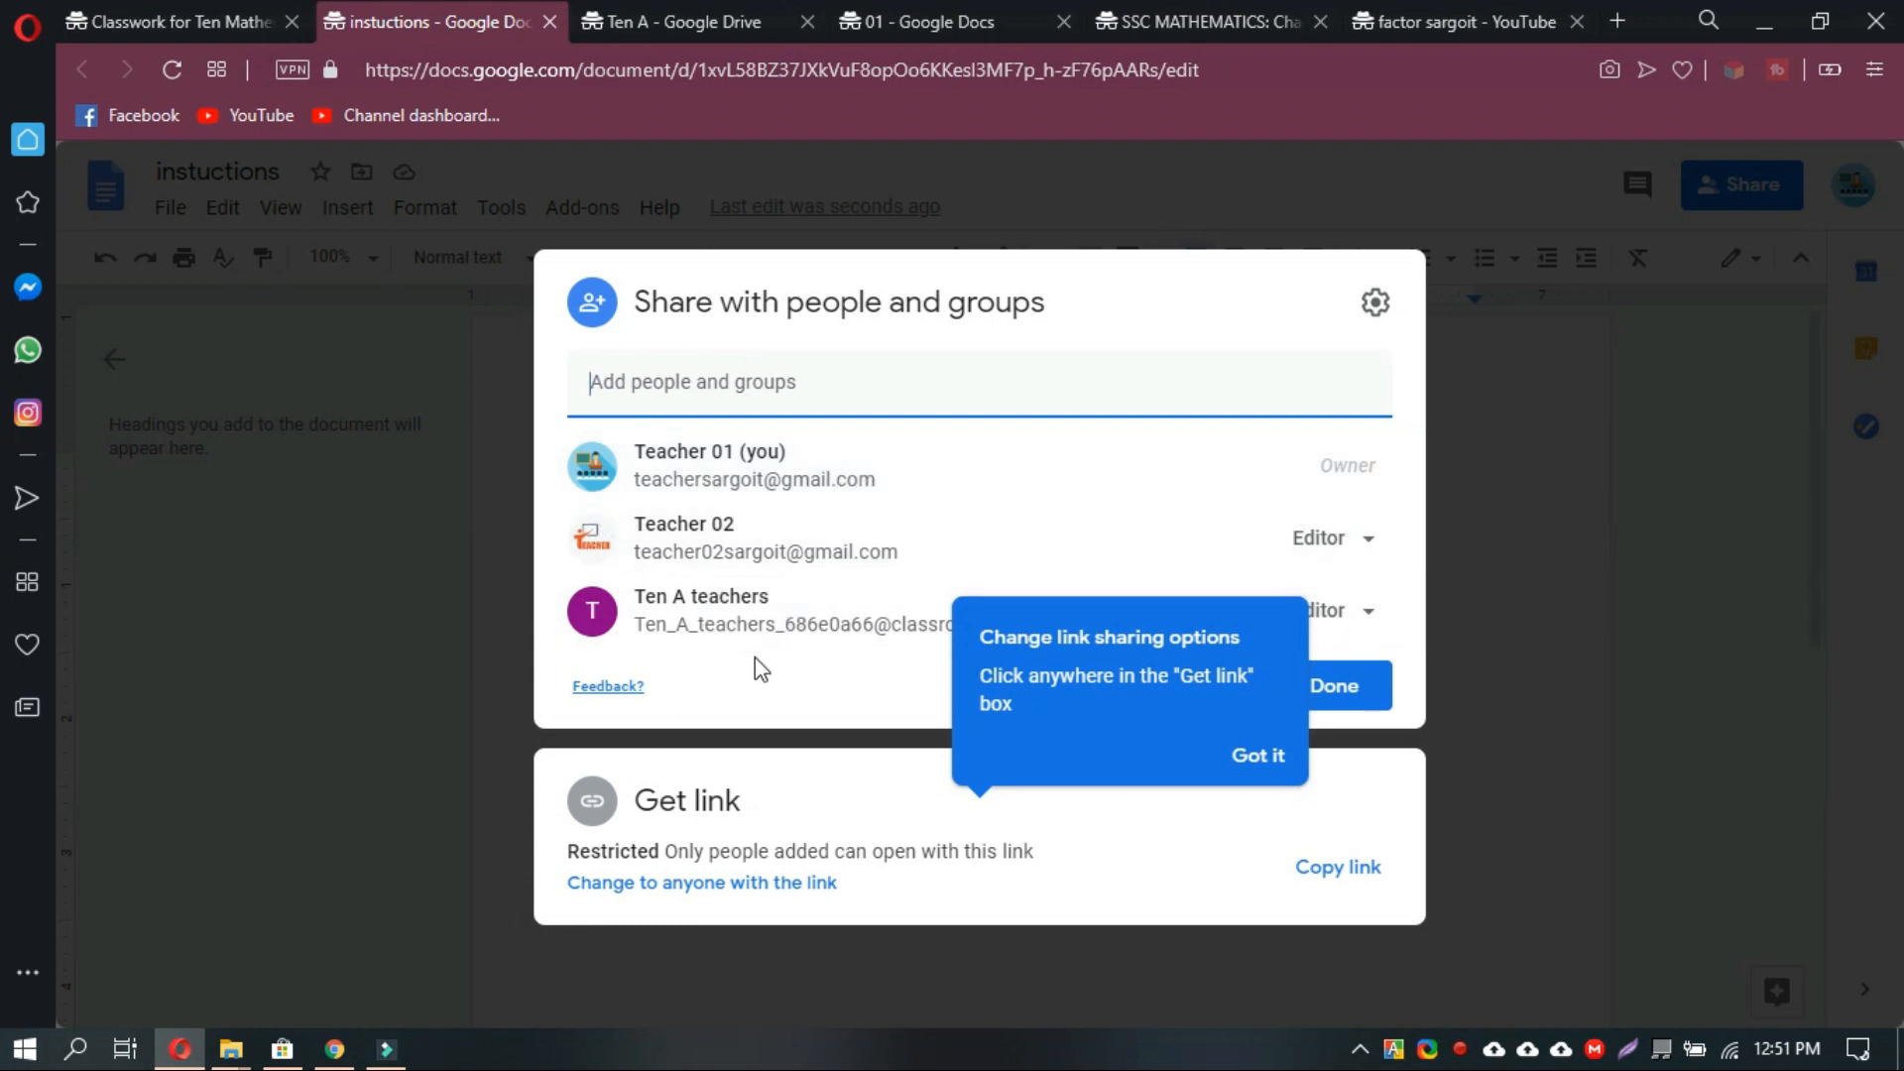
click(1258, 757)
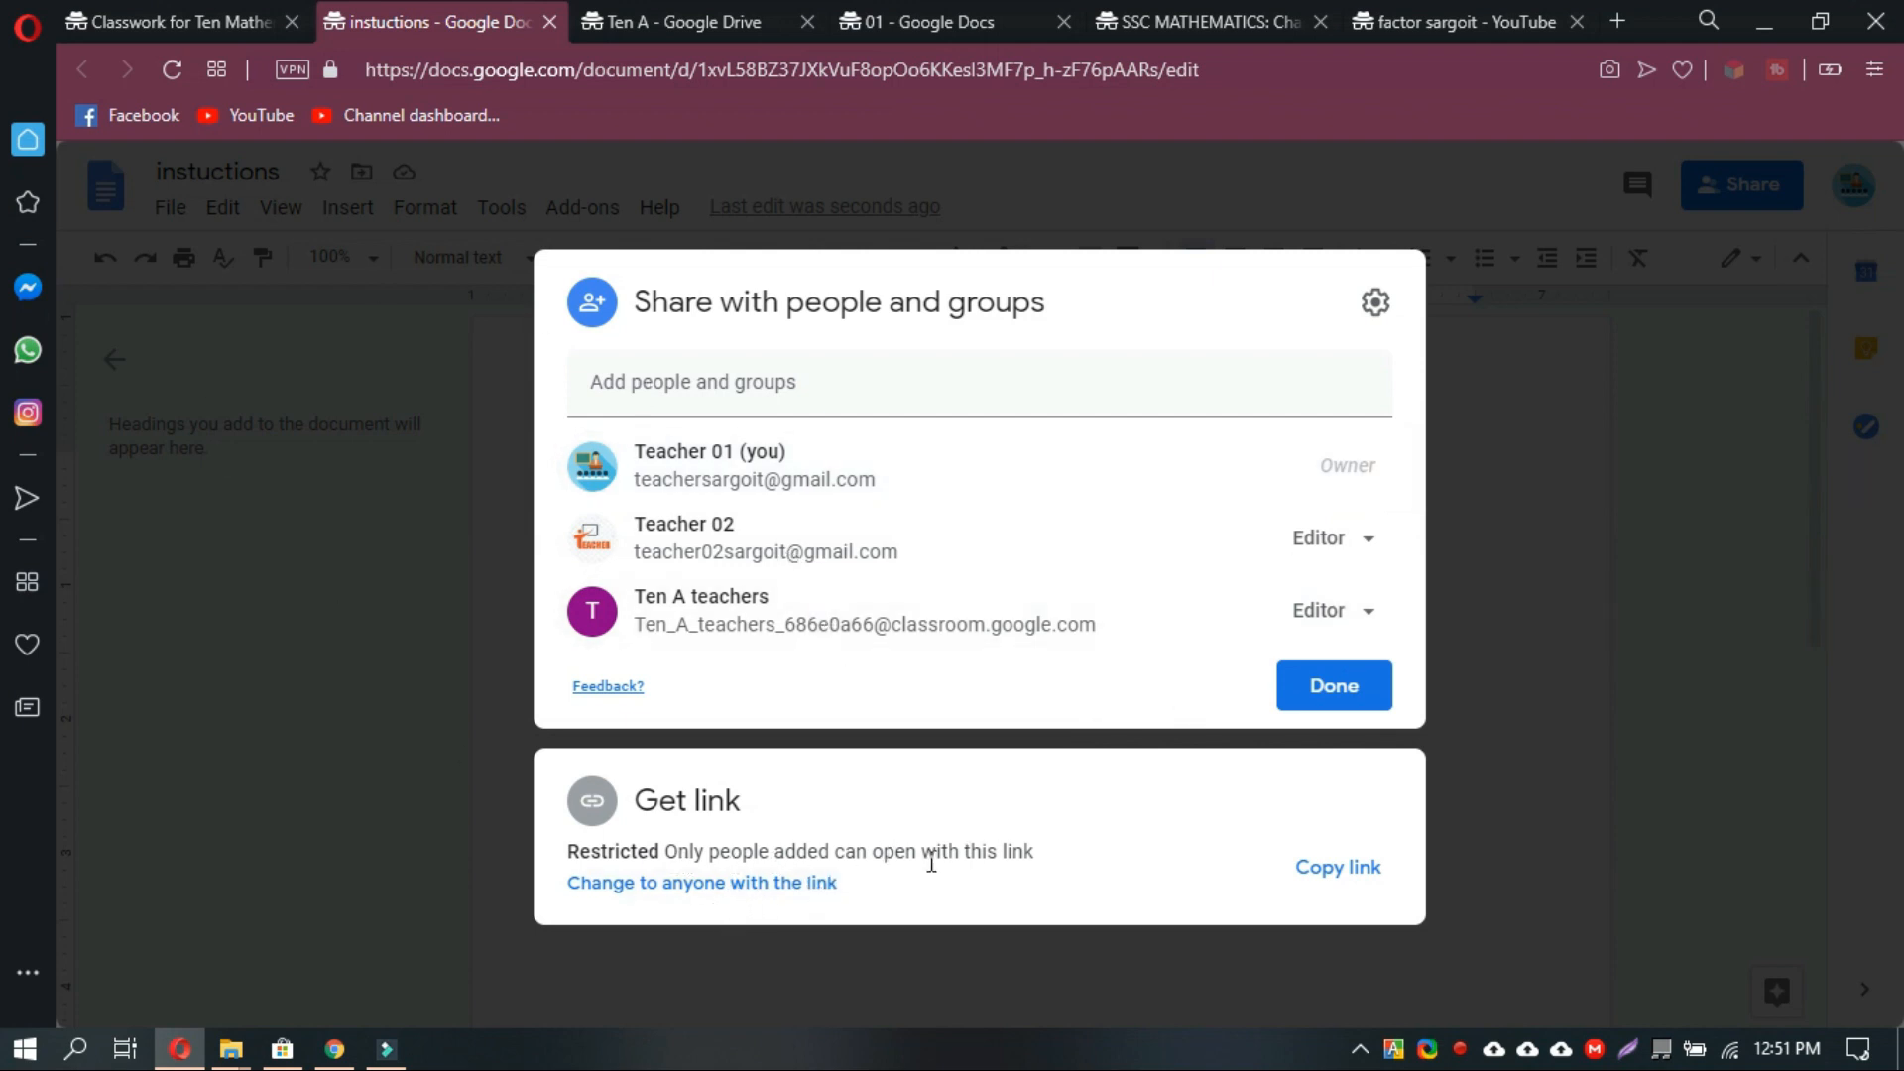
click(1349, 697)
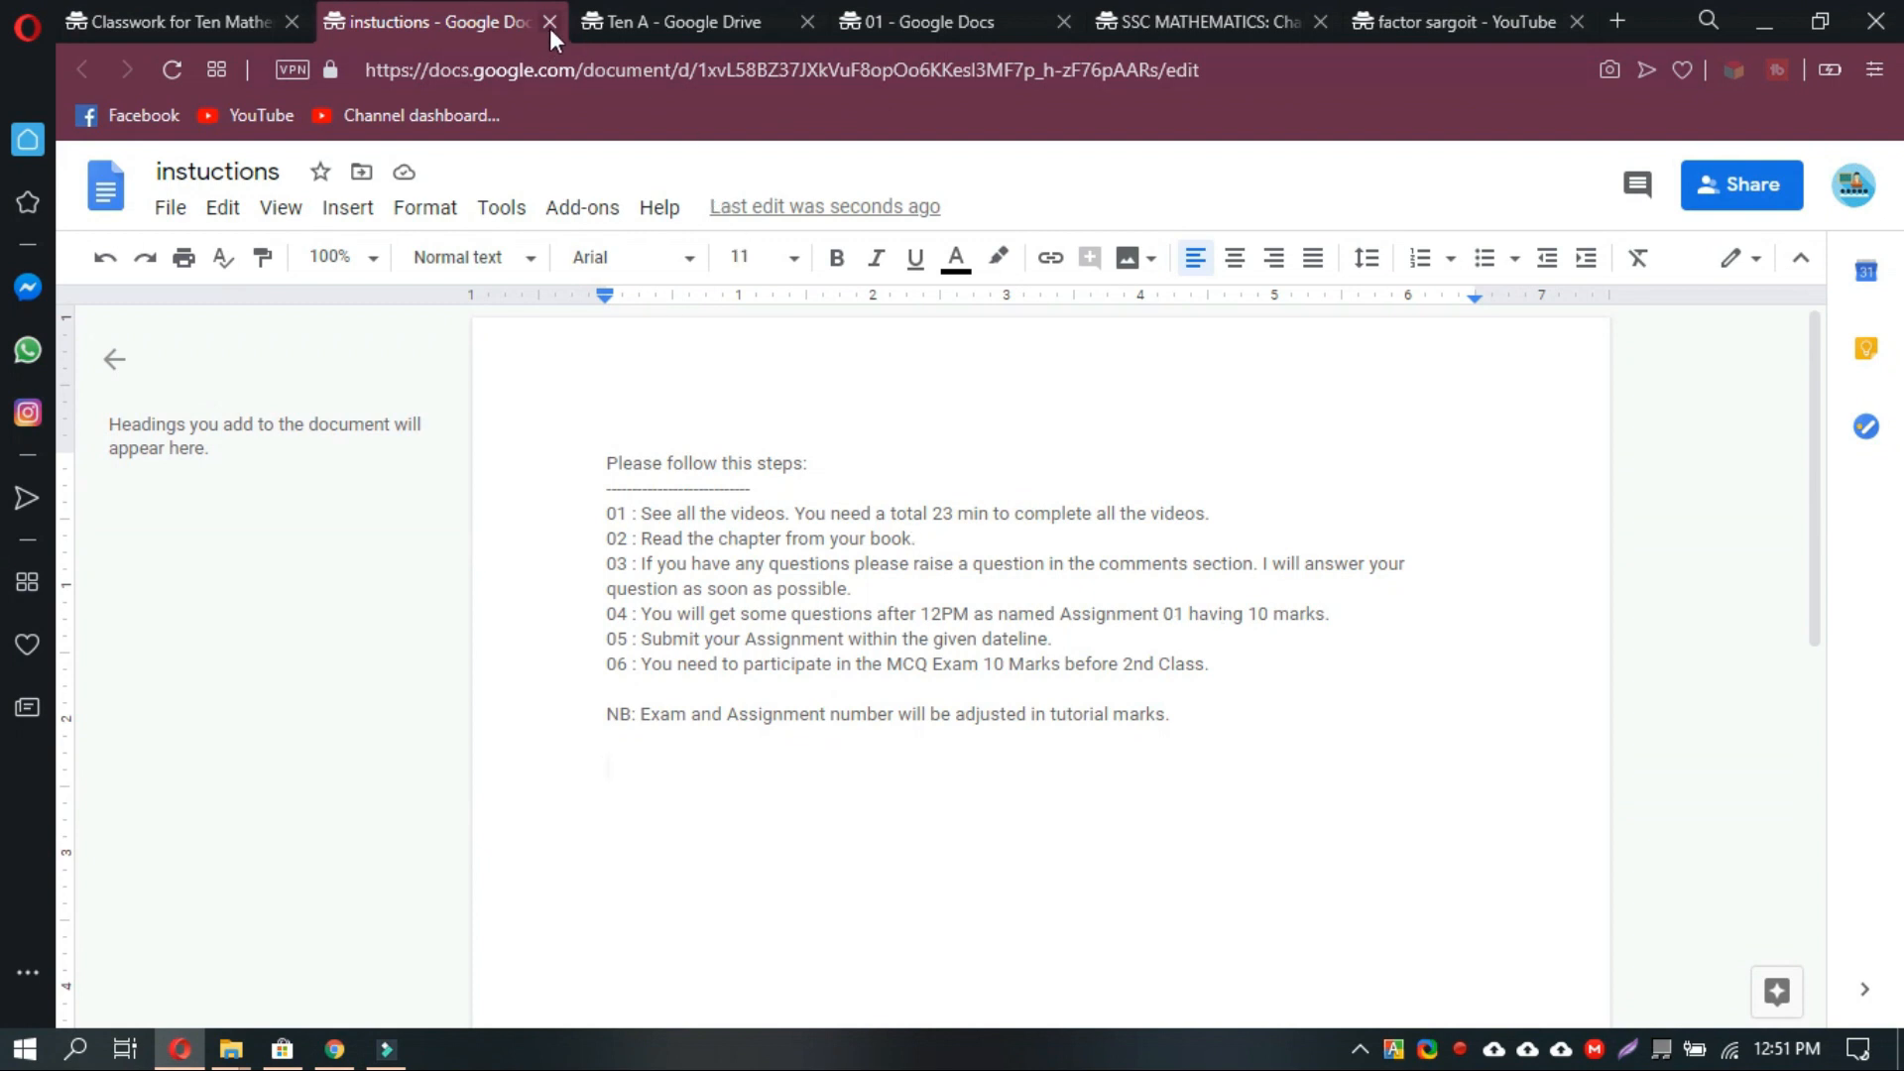
Return to the classroom material, reload the page, and reopen the Quadratic Equations draft for editing to check its attachments.
click(213, 14)
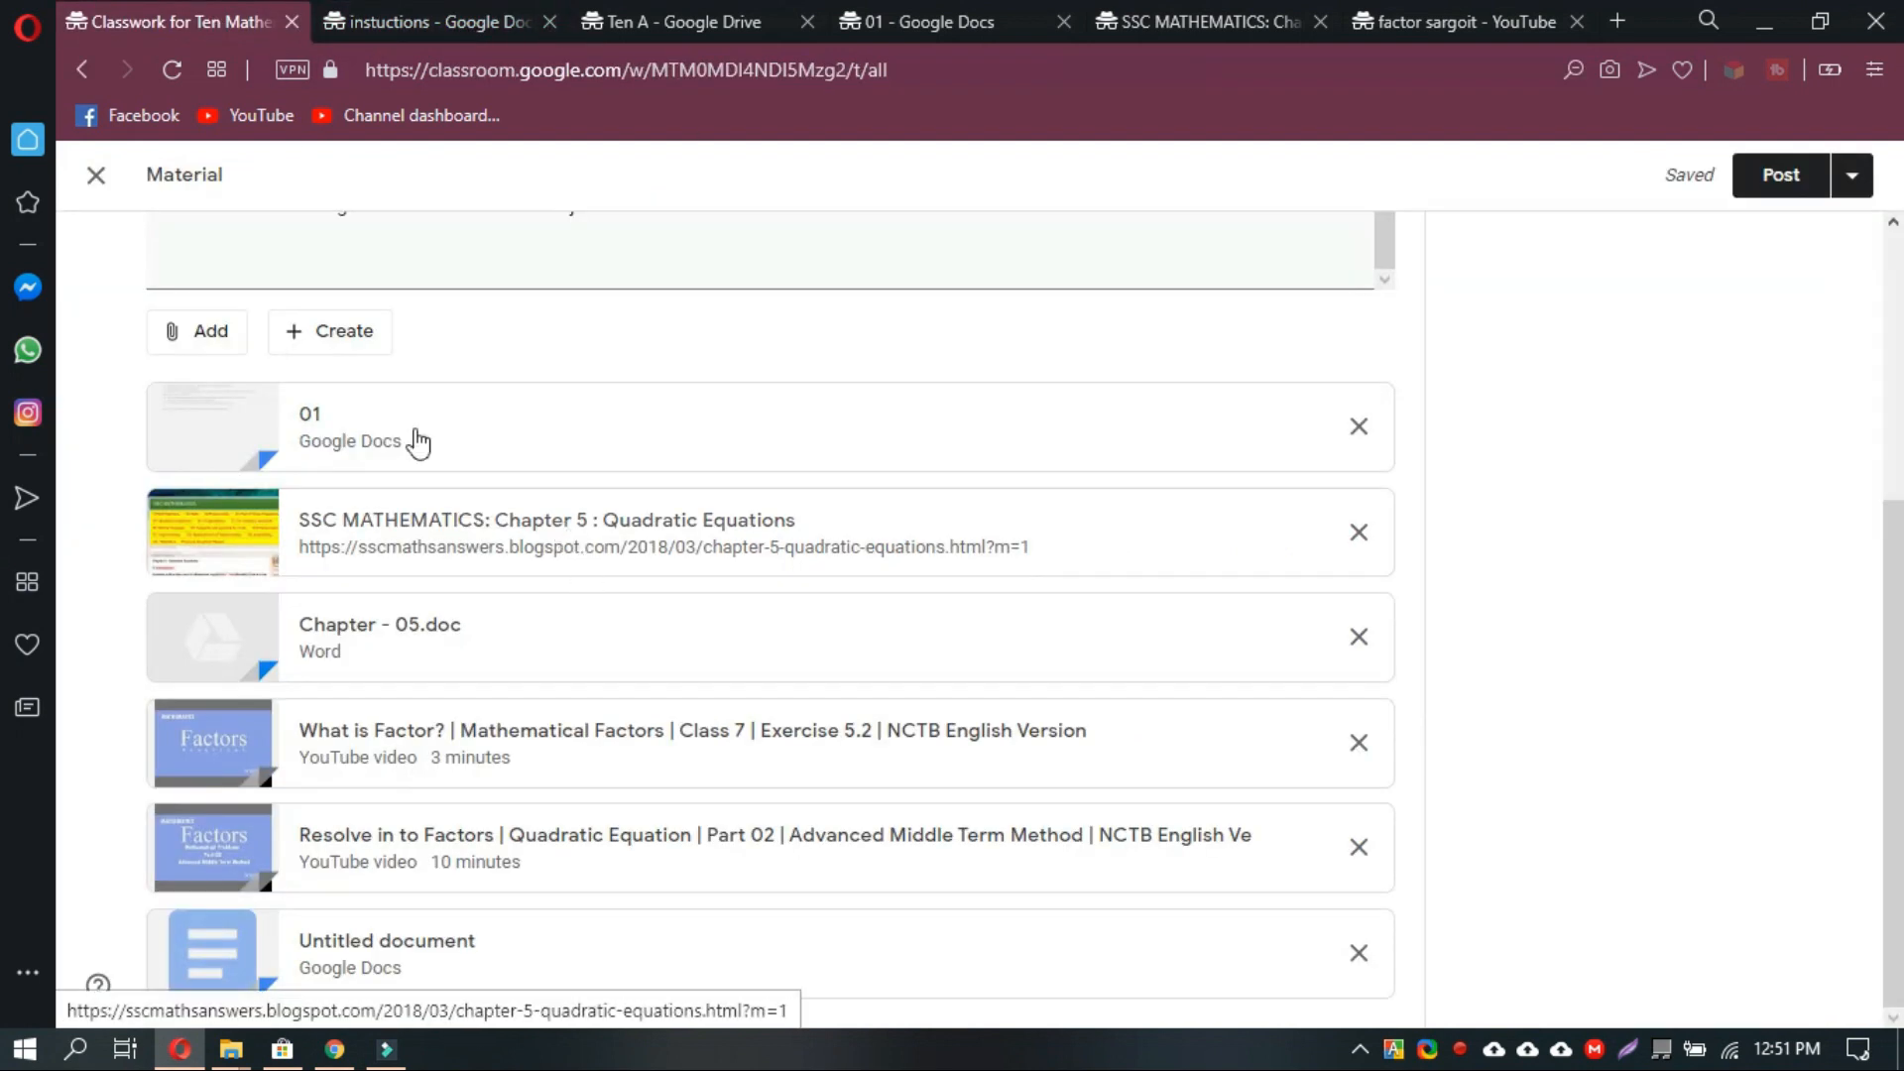
click(182, 74)
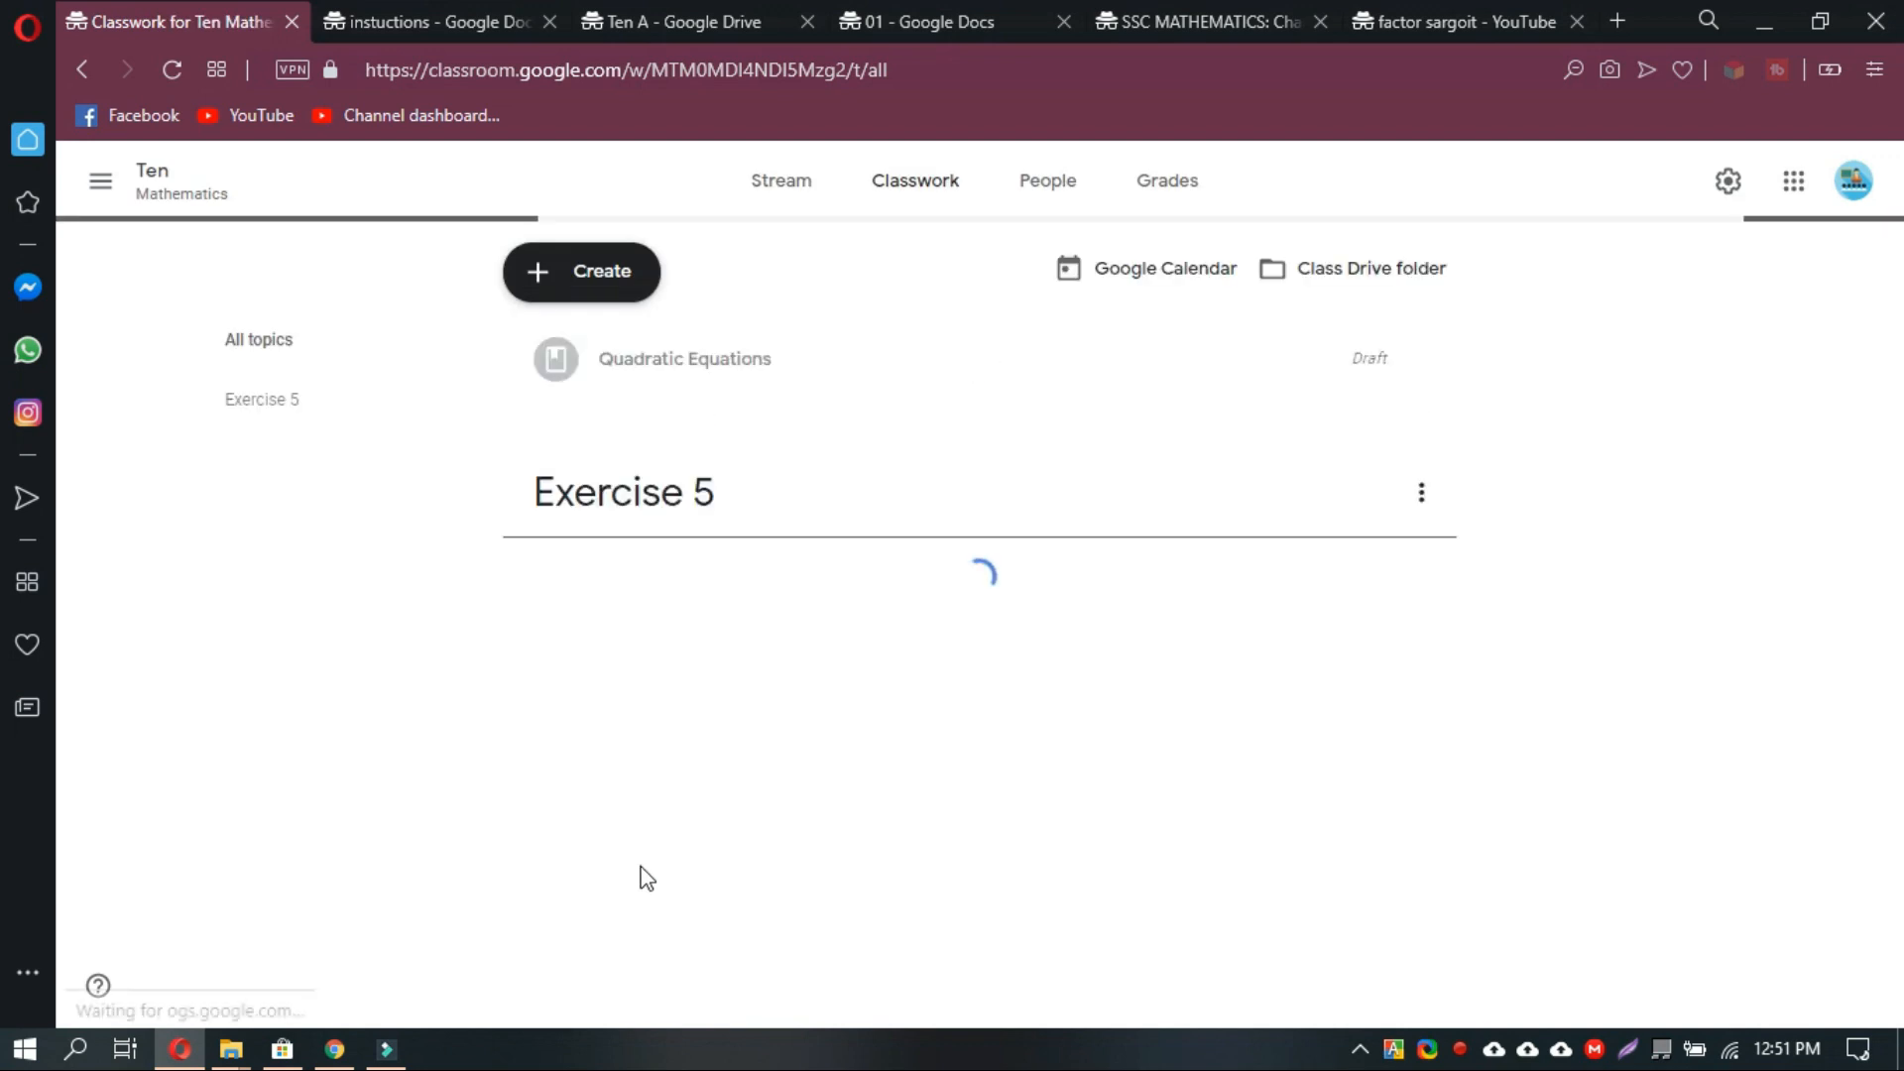
click(706, 372)
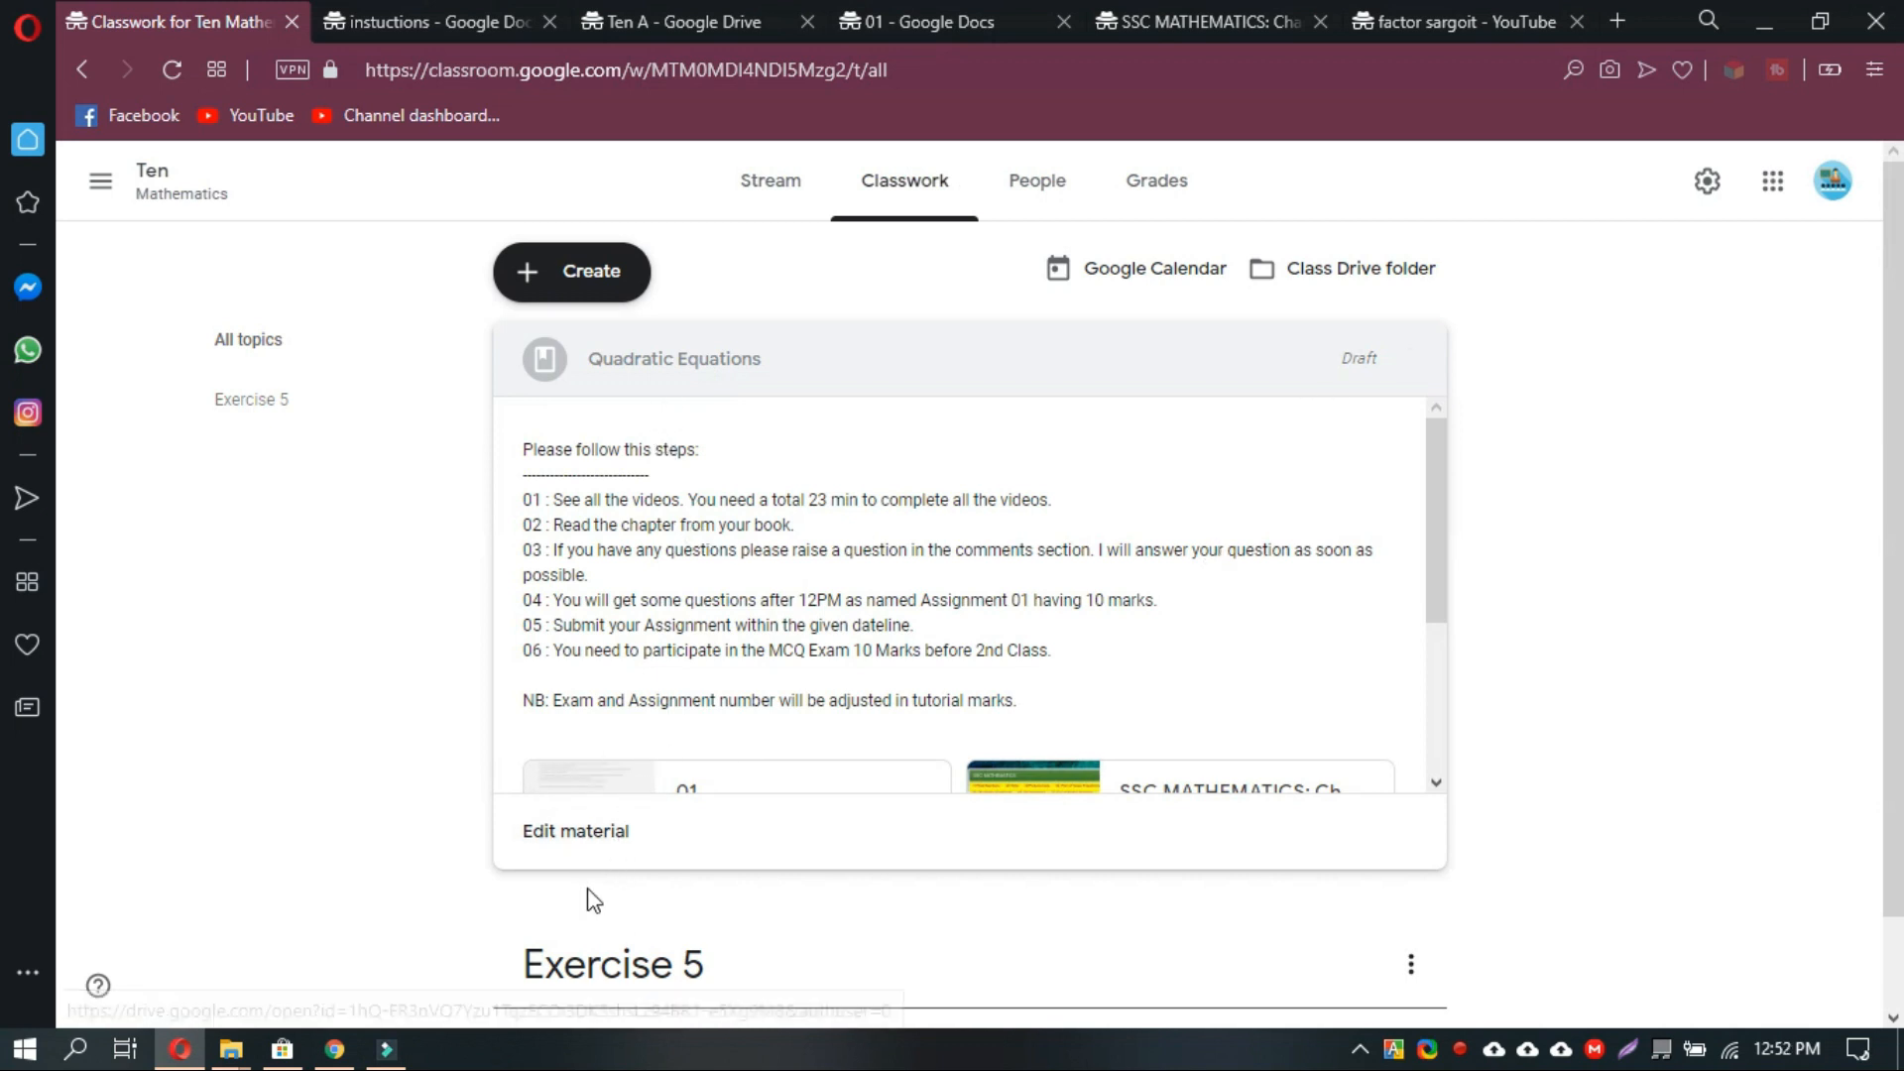
click(585, 830)
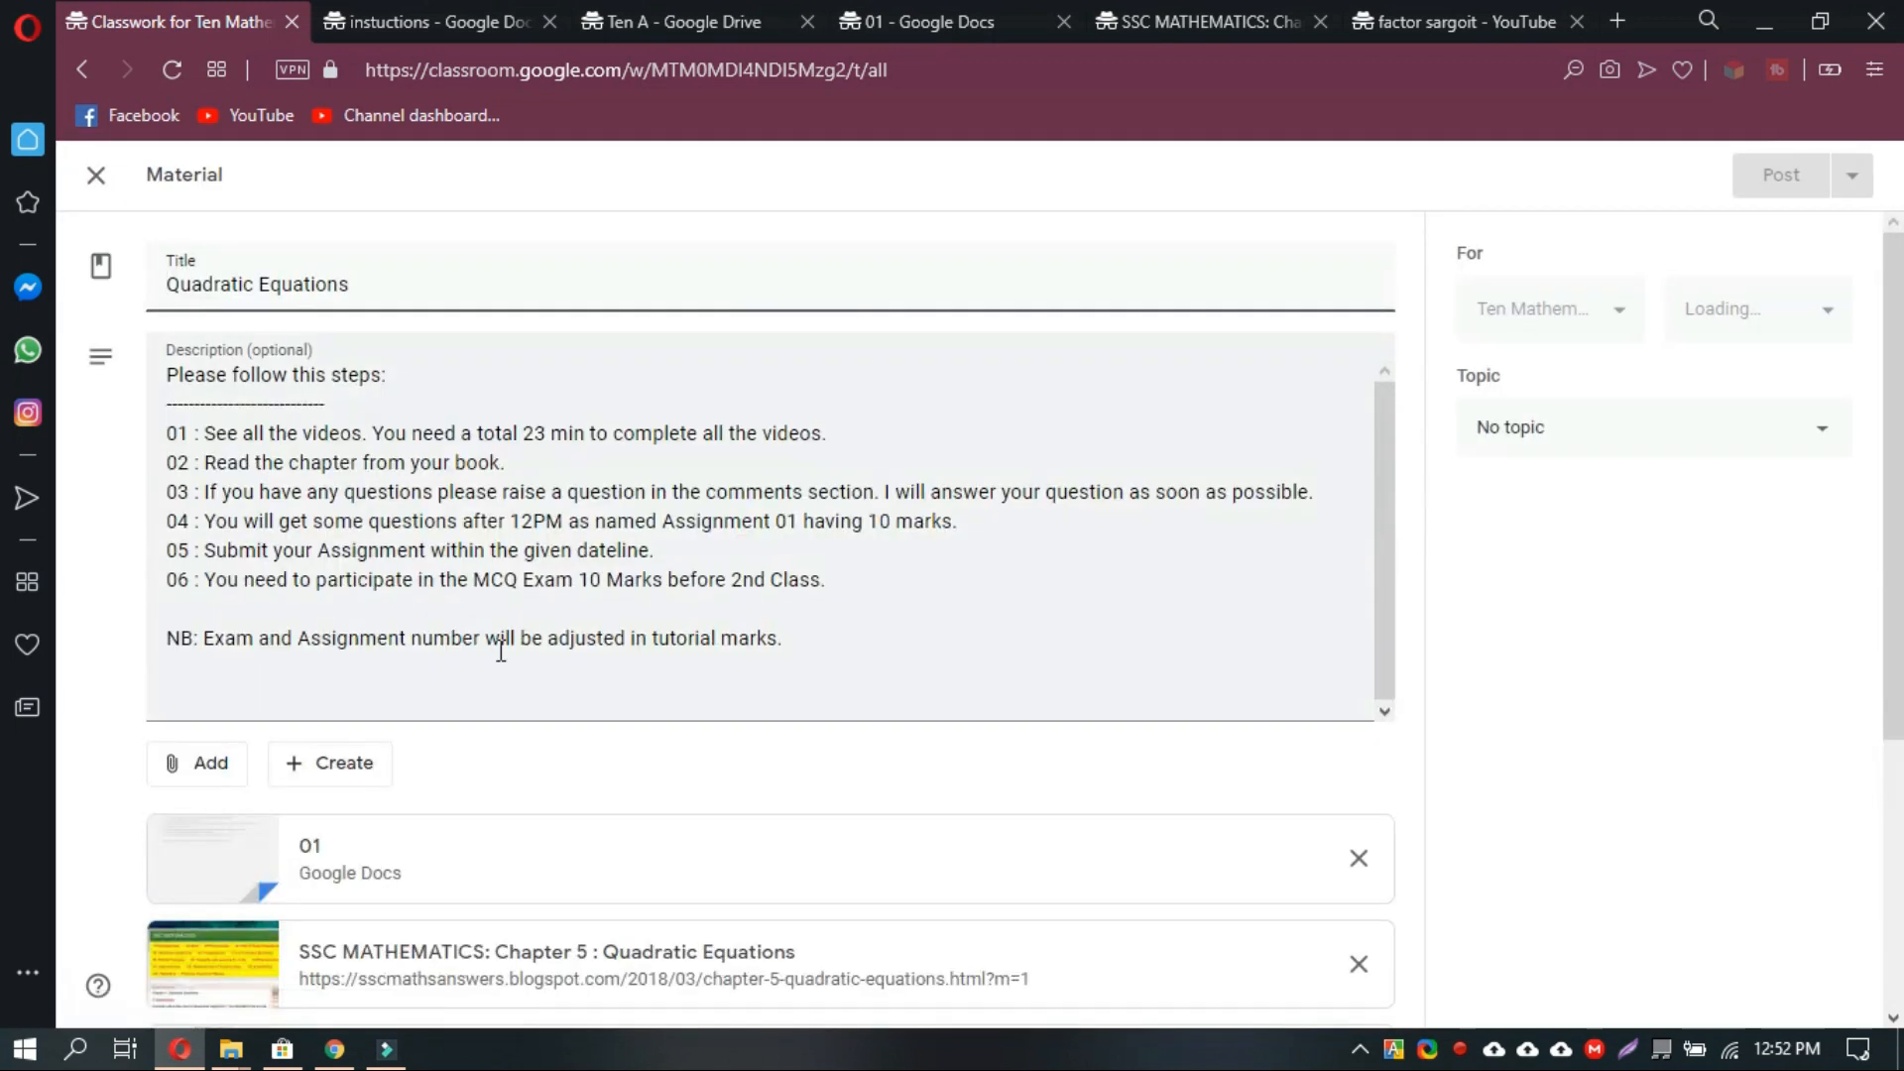
scroll(873, 794, down, 4)
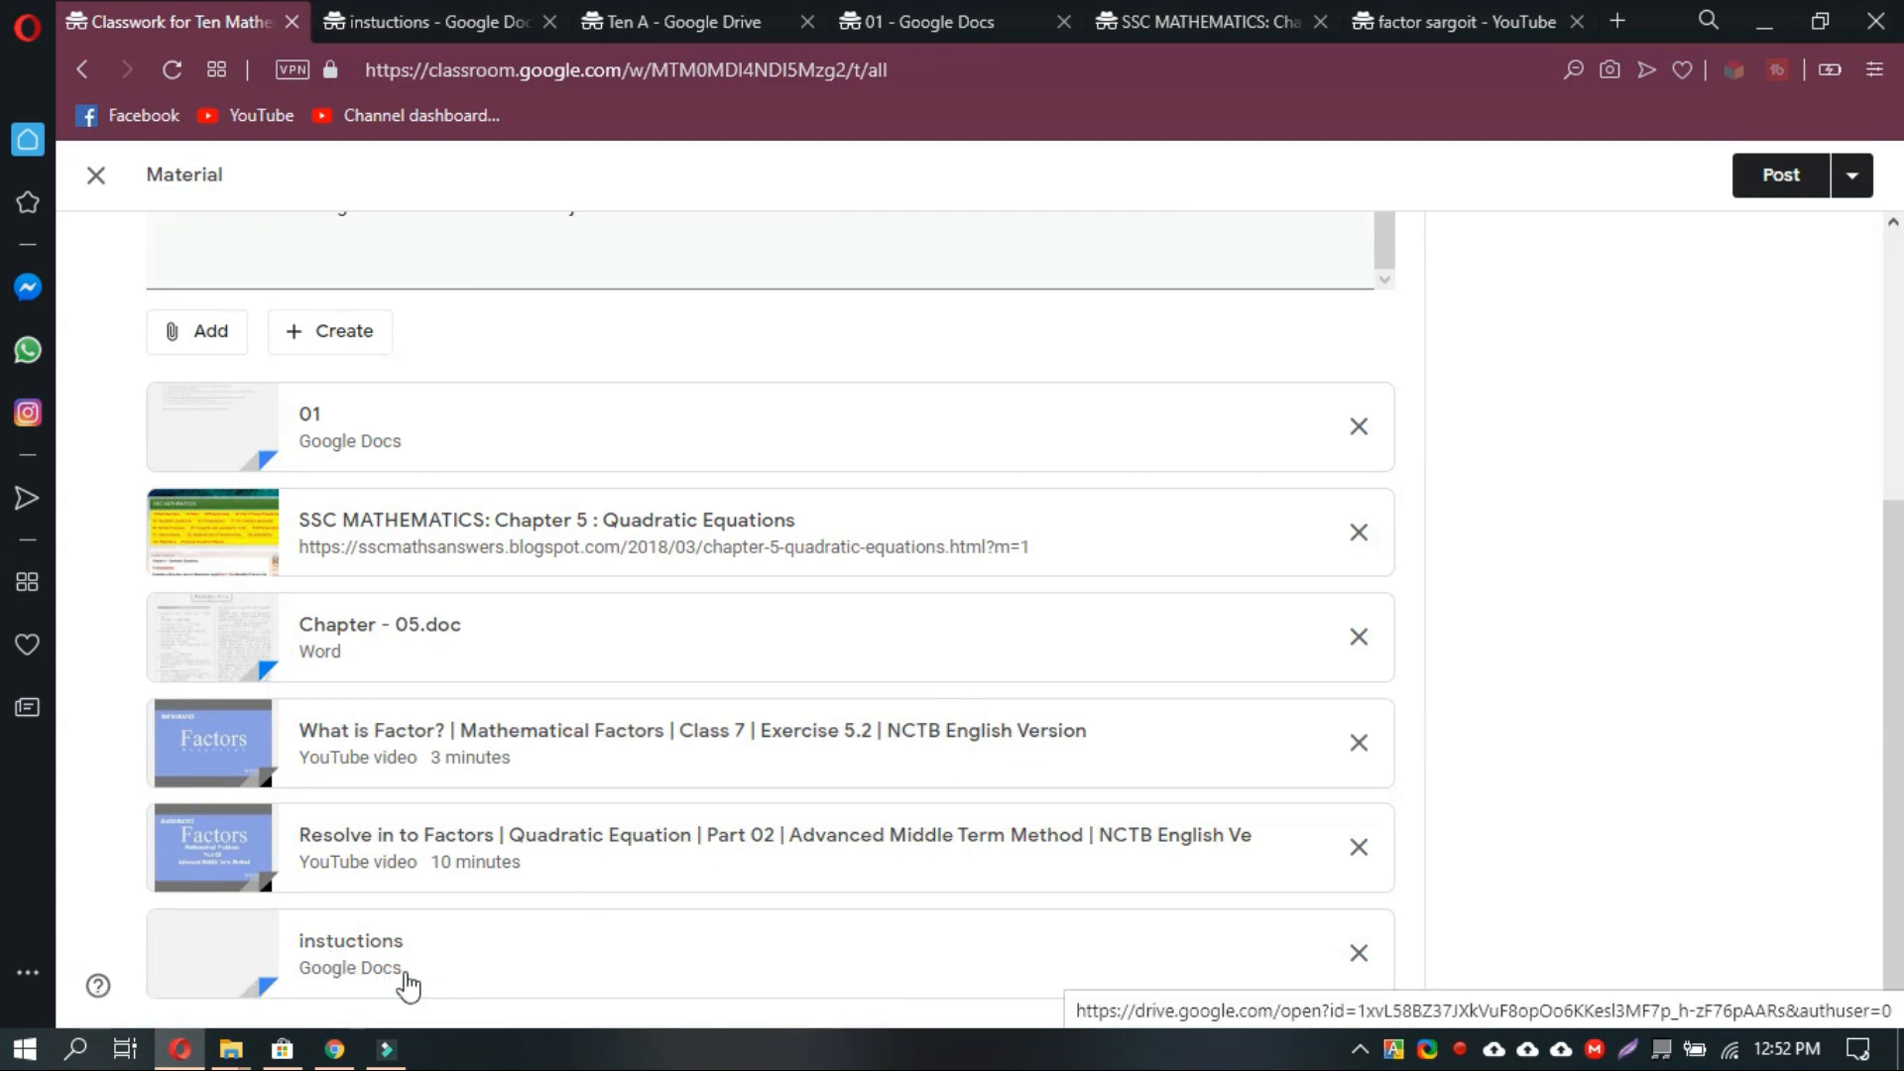
scroll(404, 986, up, 4)
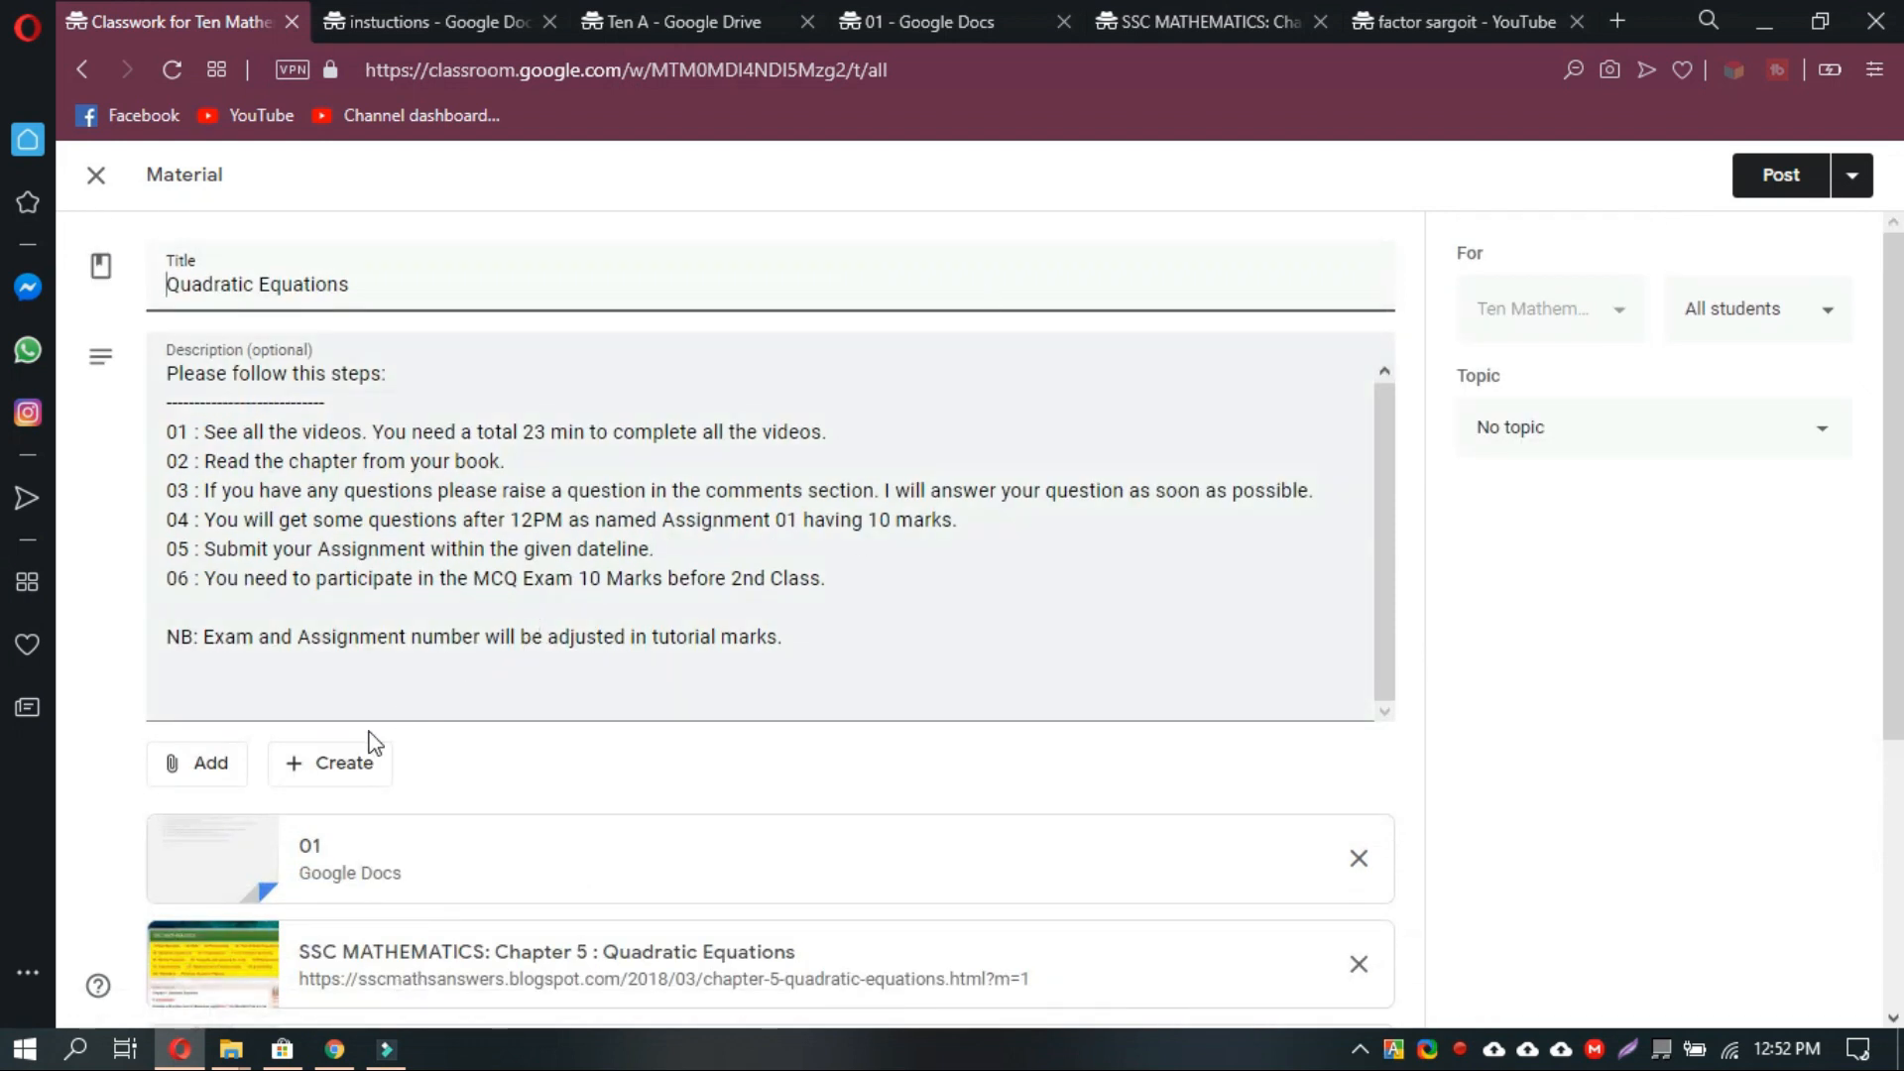
click(353, 766)
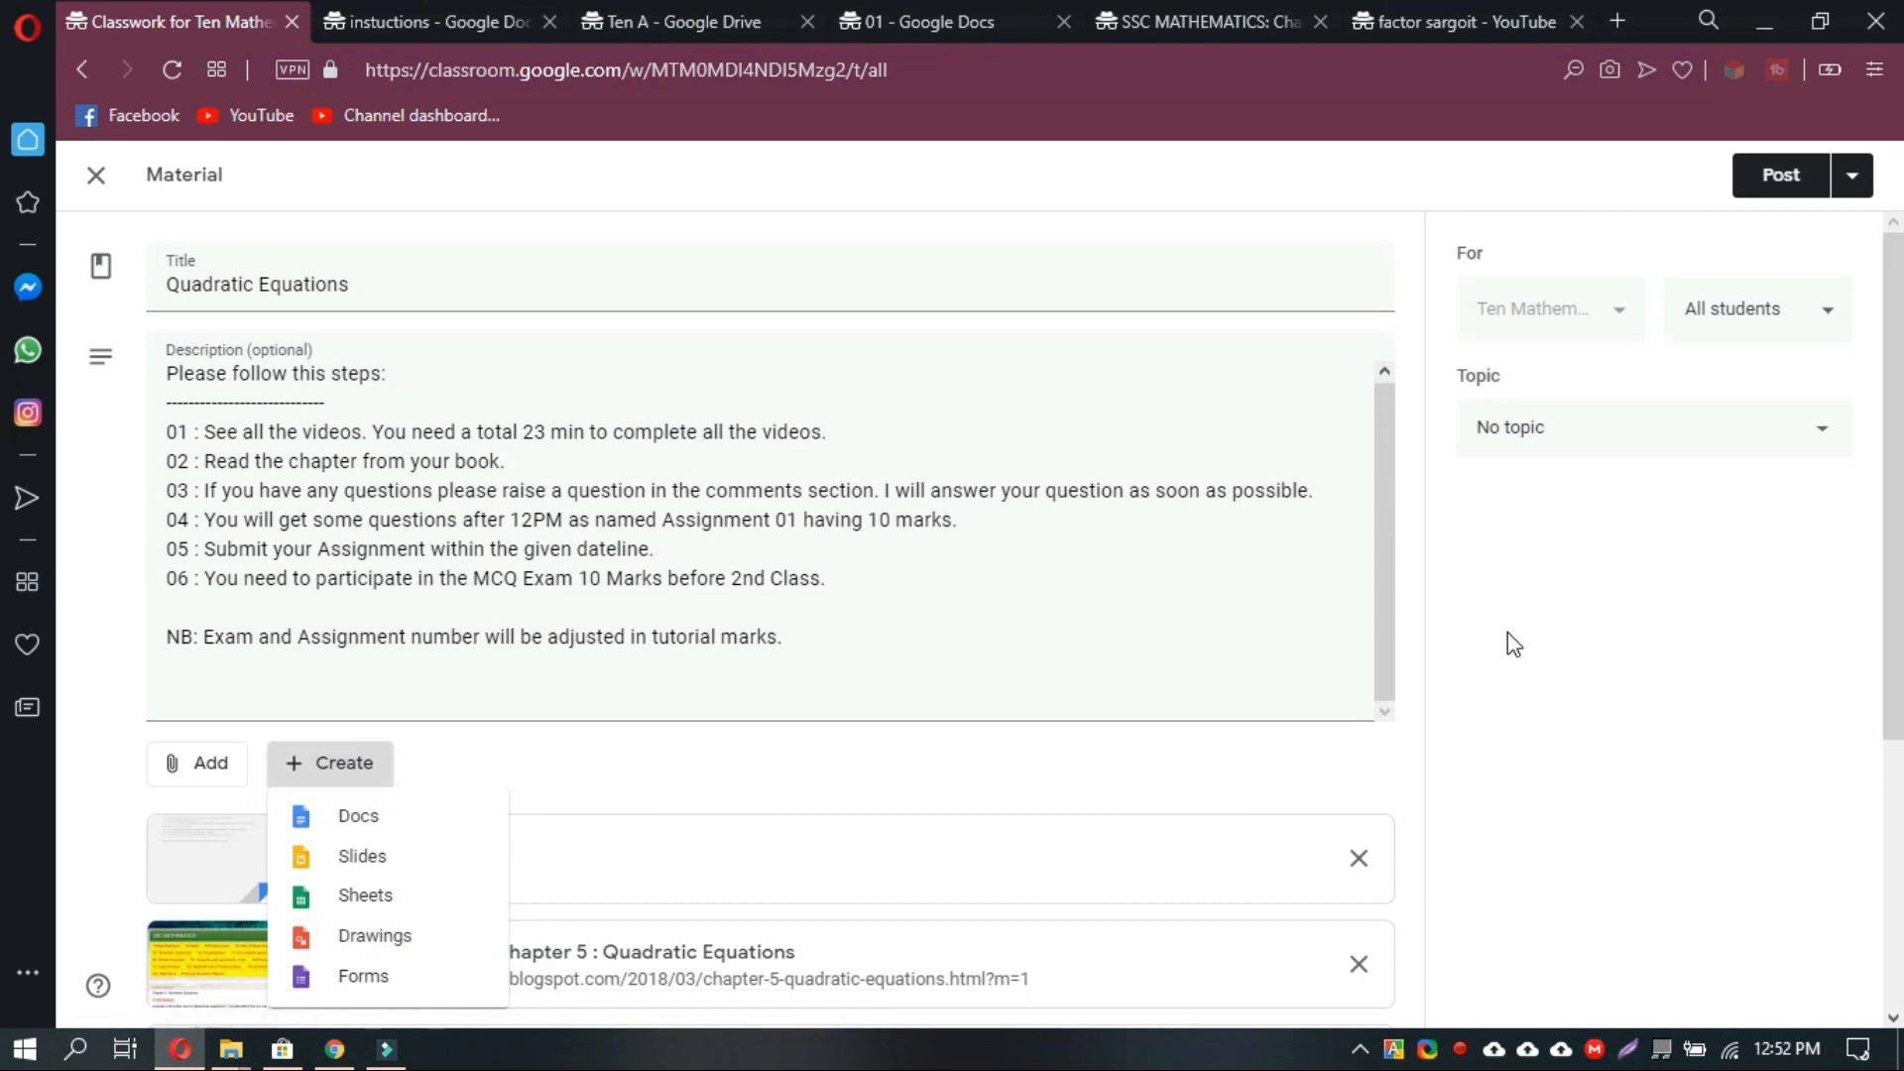
click(1667, 565)
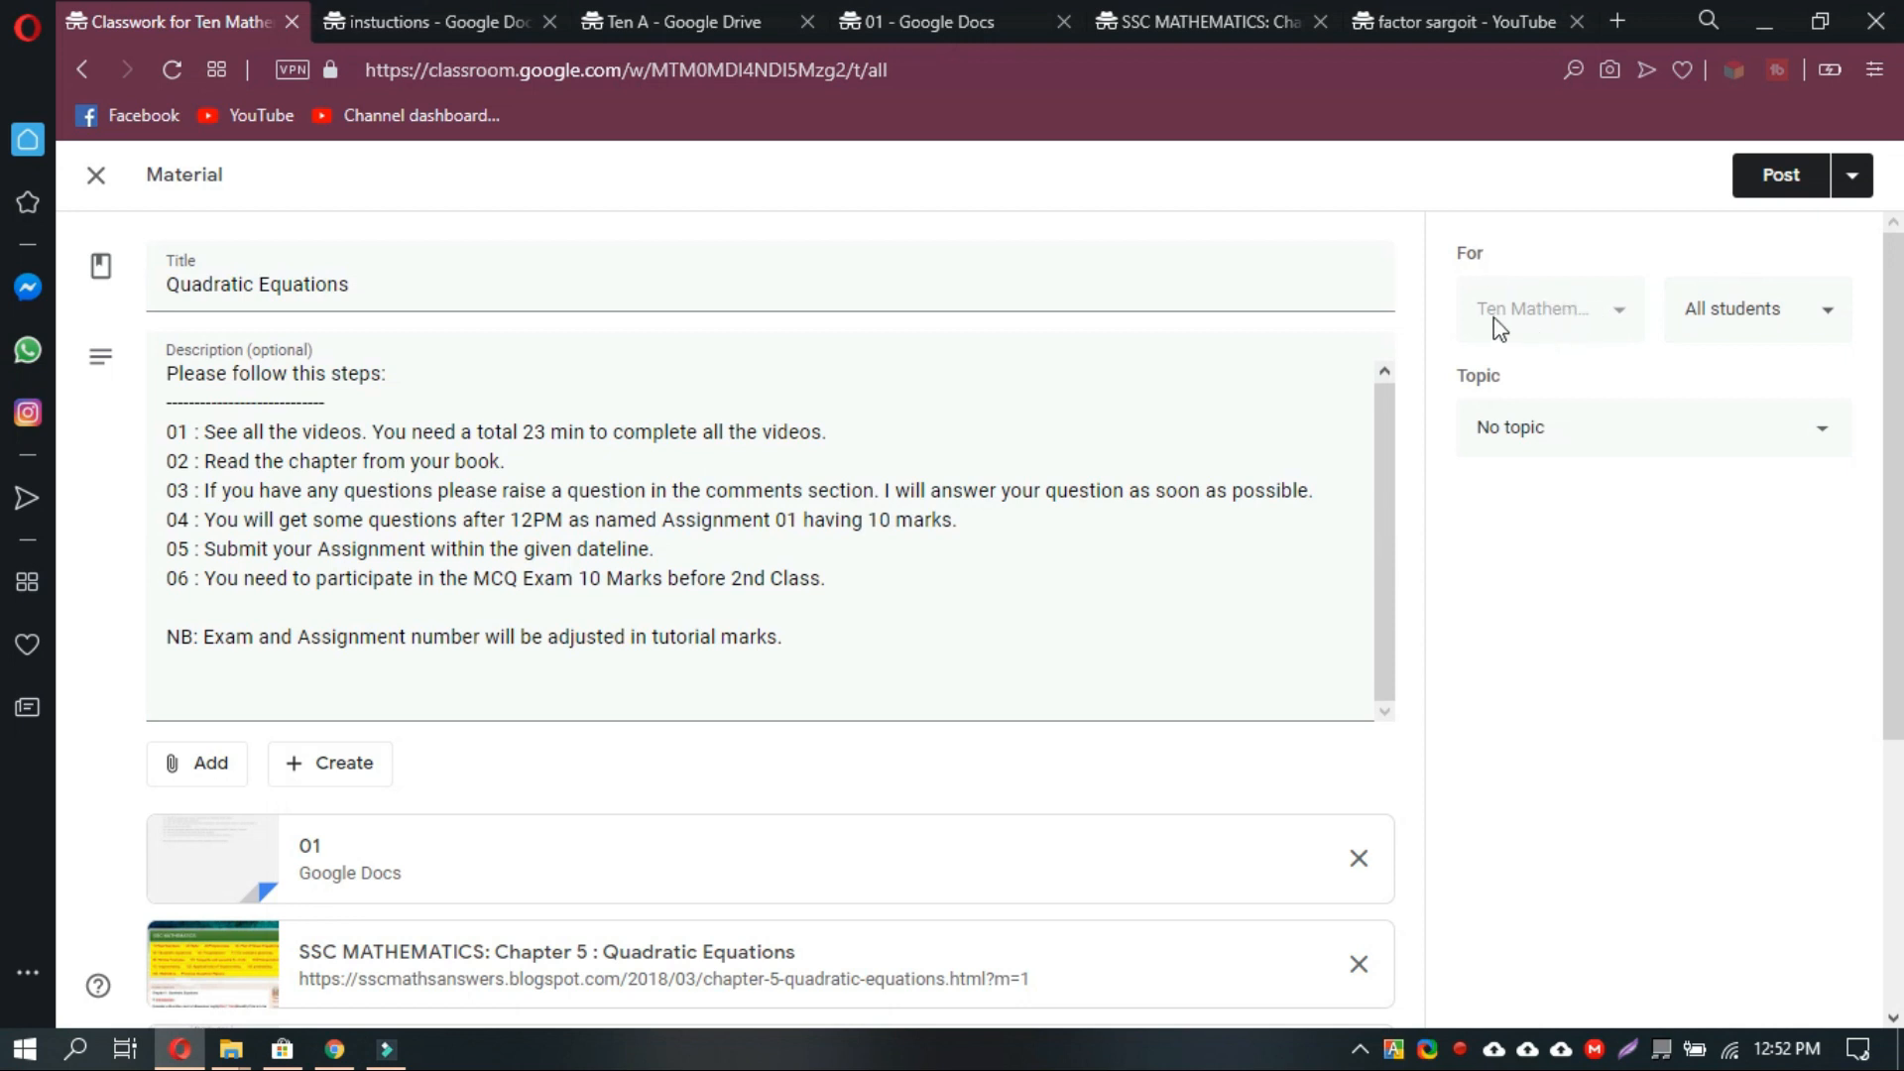
Try excluding Student 01 from the material's recipients and restore the selection to all students.
click(1799, 327)
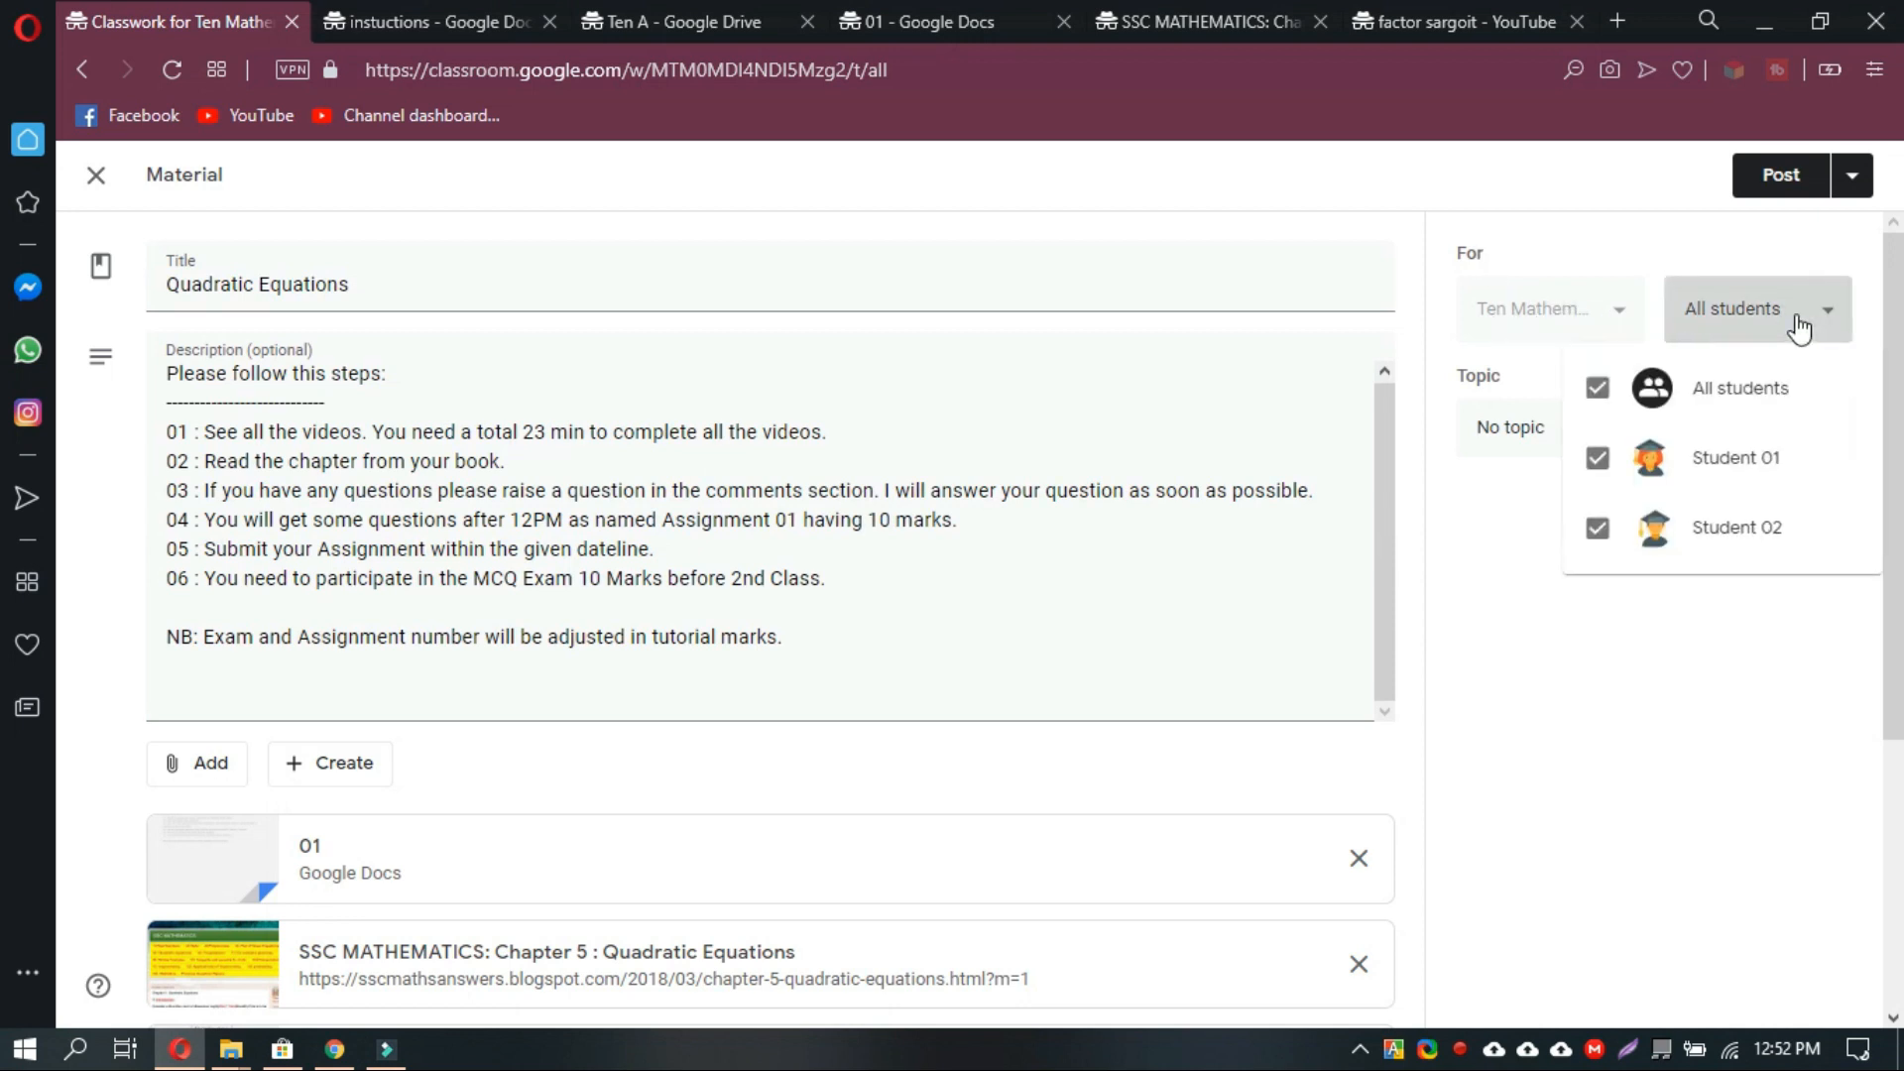
click(1598, 460)
click(1599, 459)
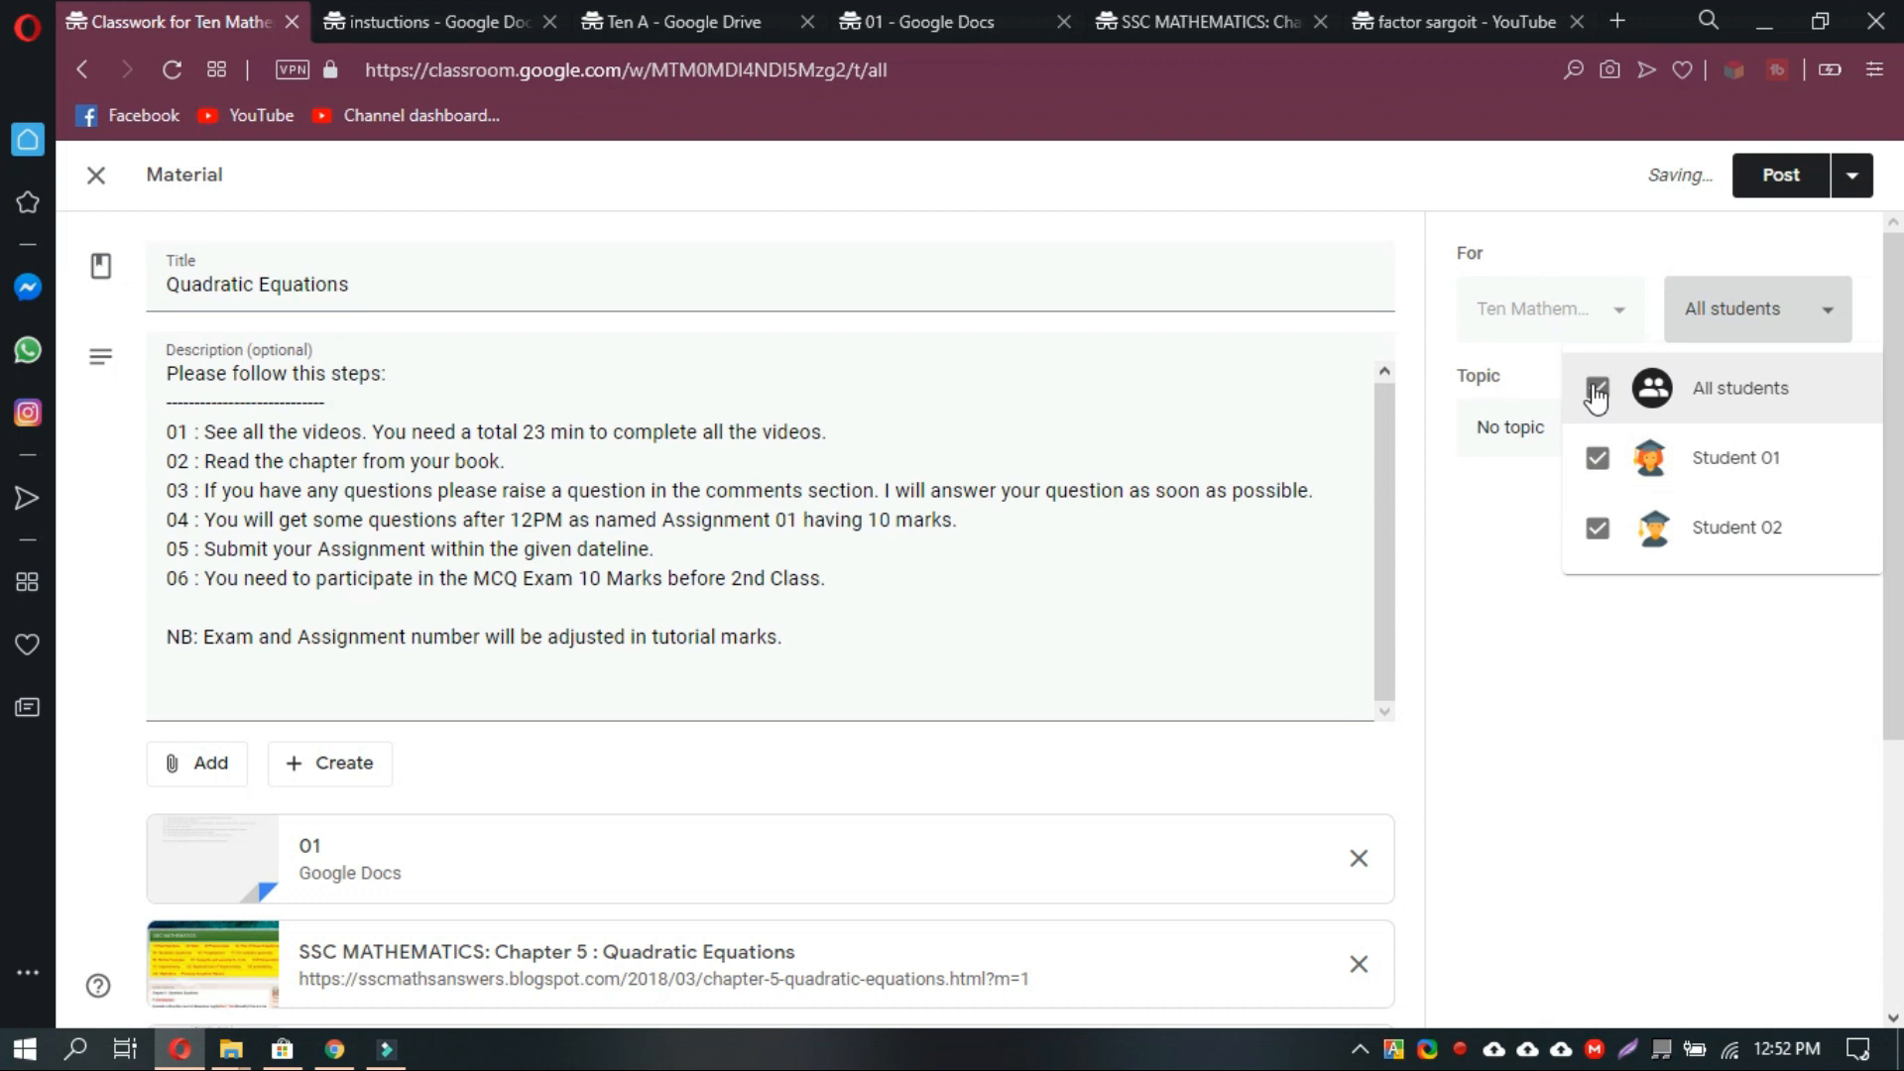
click(1591, 648)
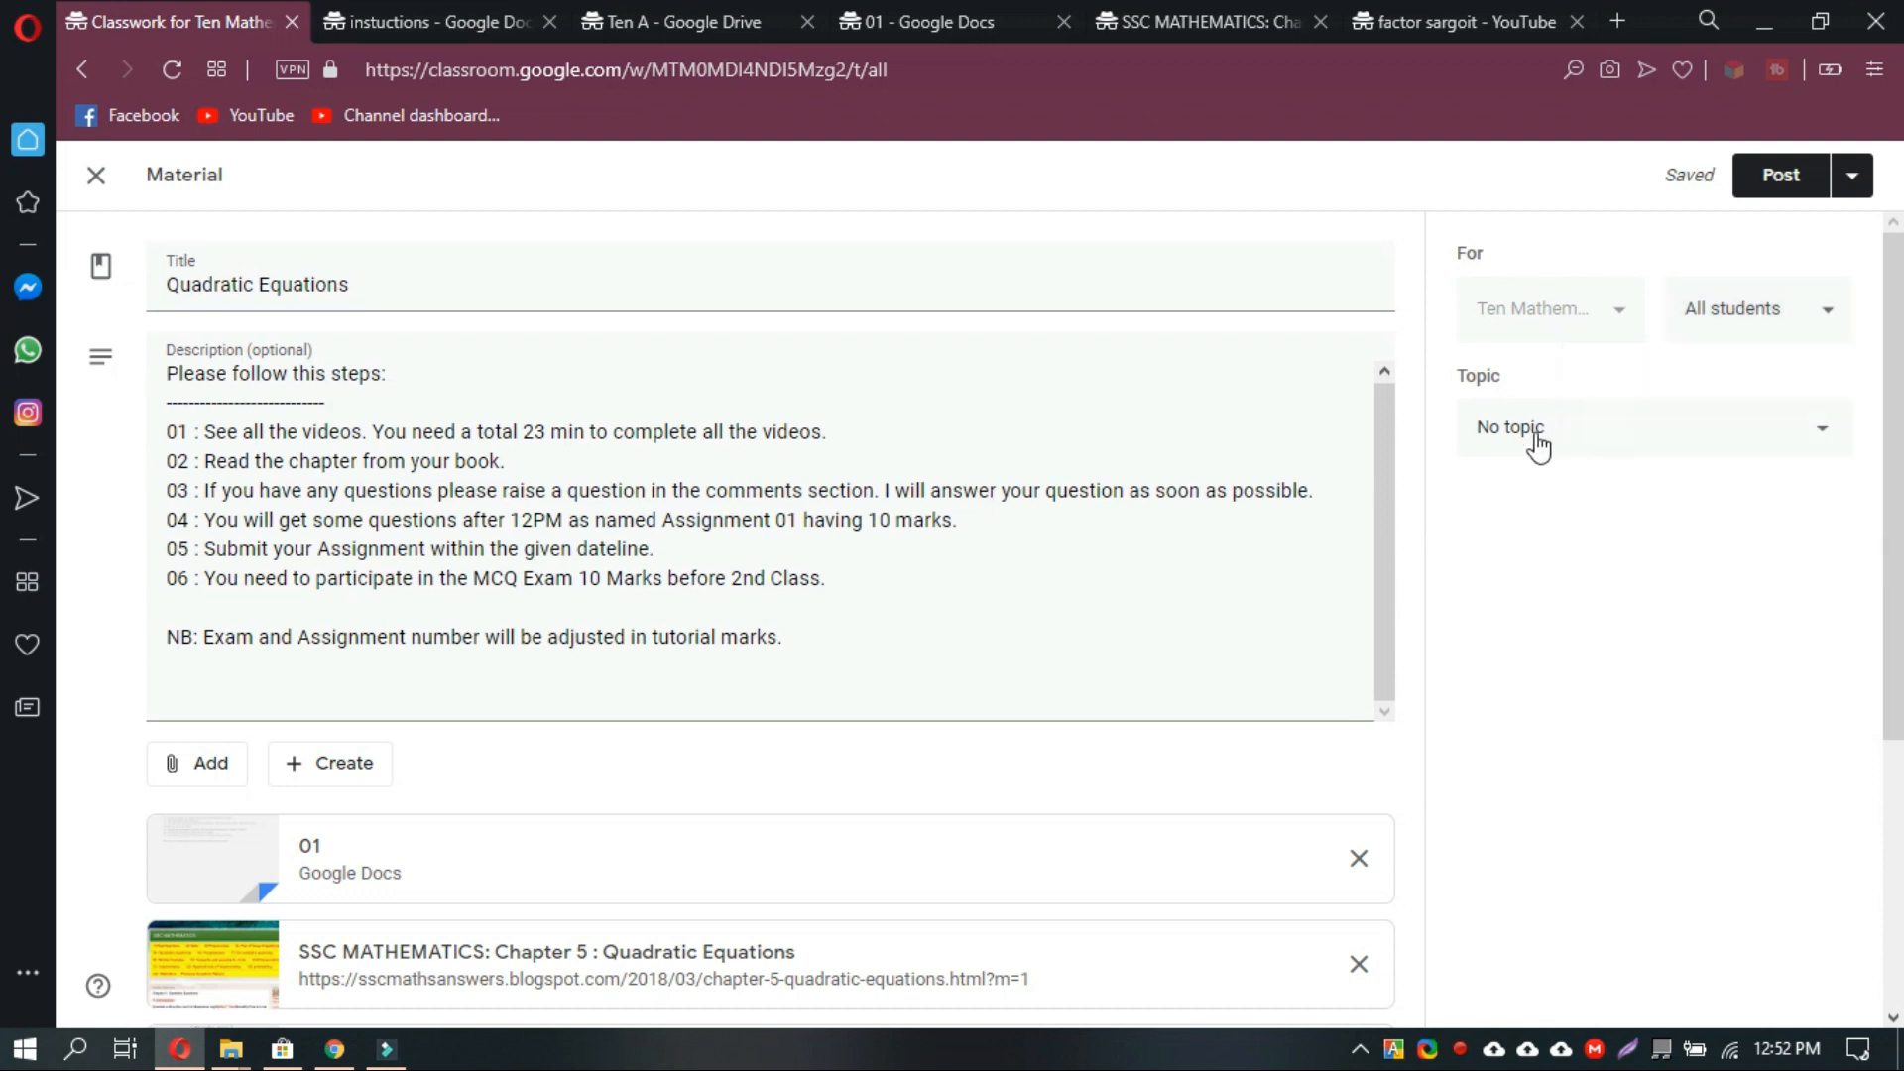
Assign the Quadratic Equations material to the Exercise 5 topic and save it as a draft.
click(1585, 434)
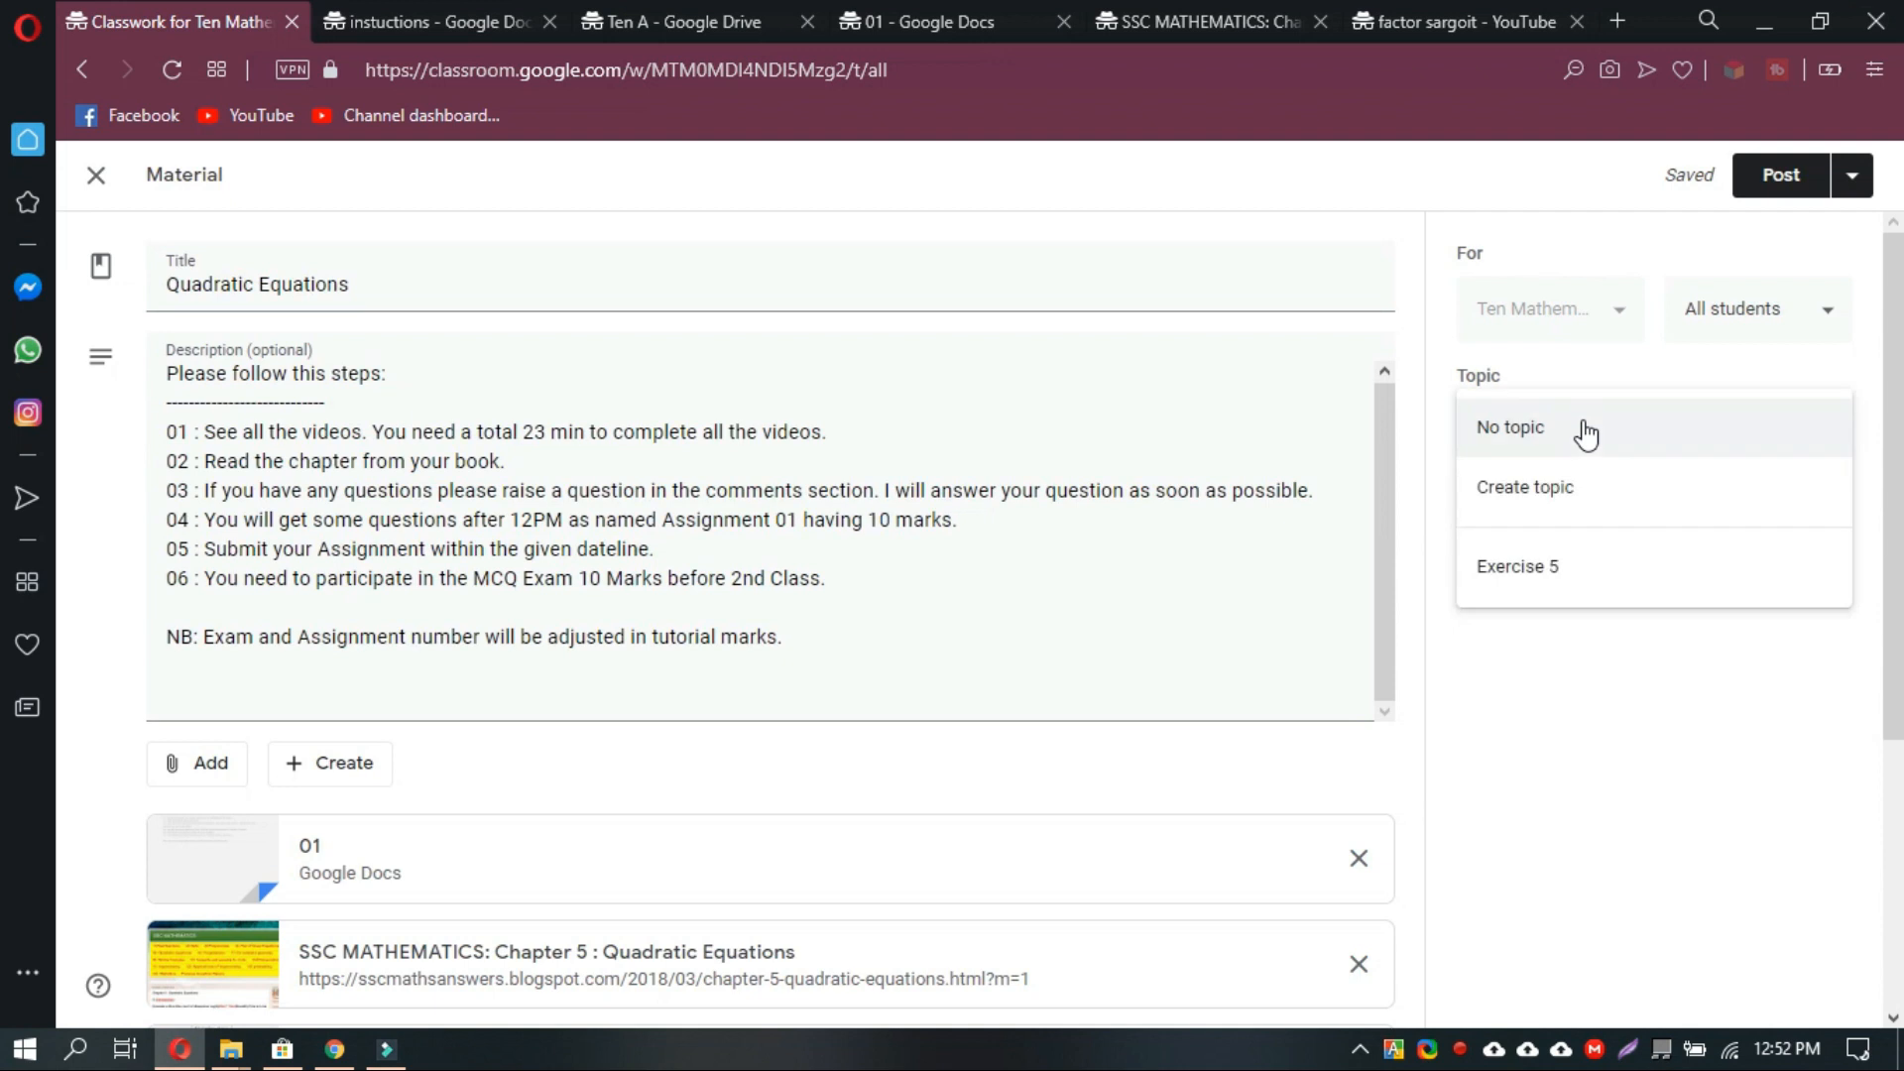
click(1599, 581)
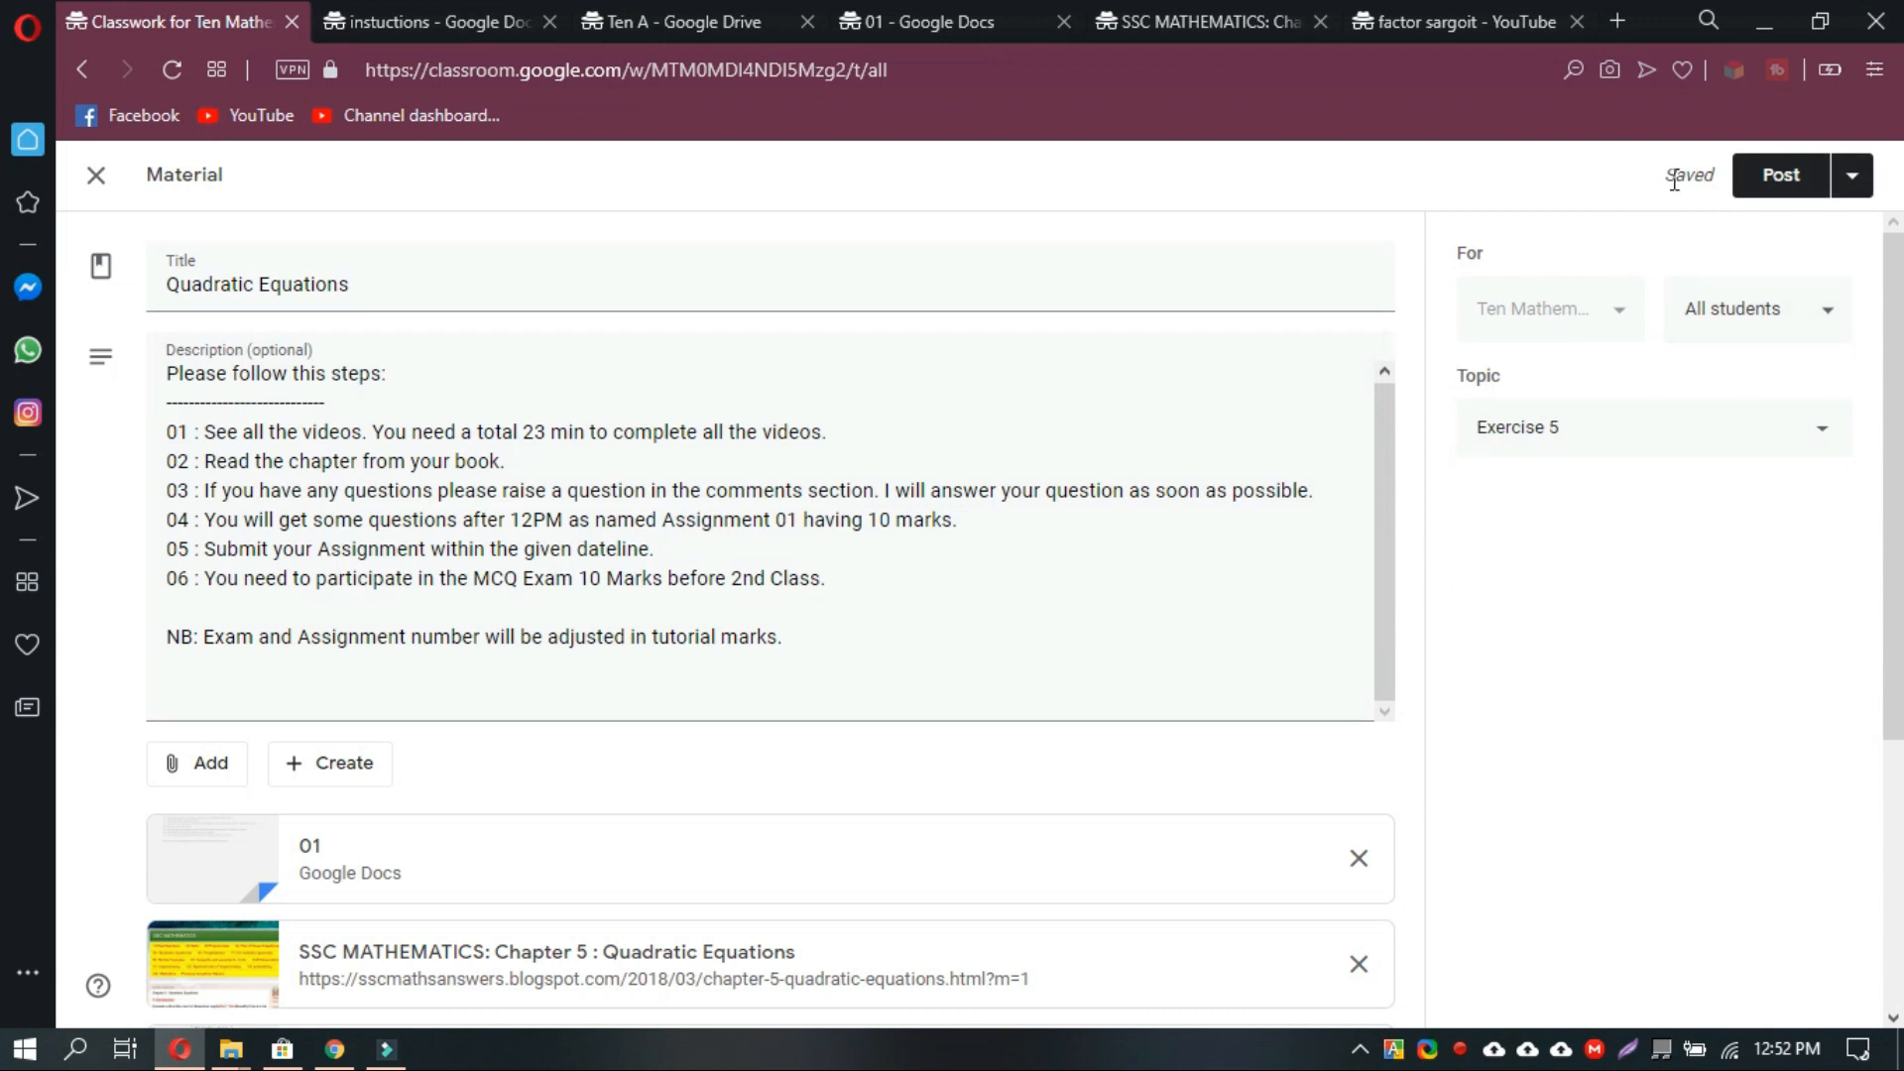
drag(1676, 179, 1740, 176)
click(1675, 355)
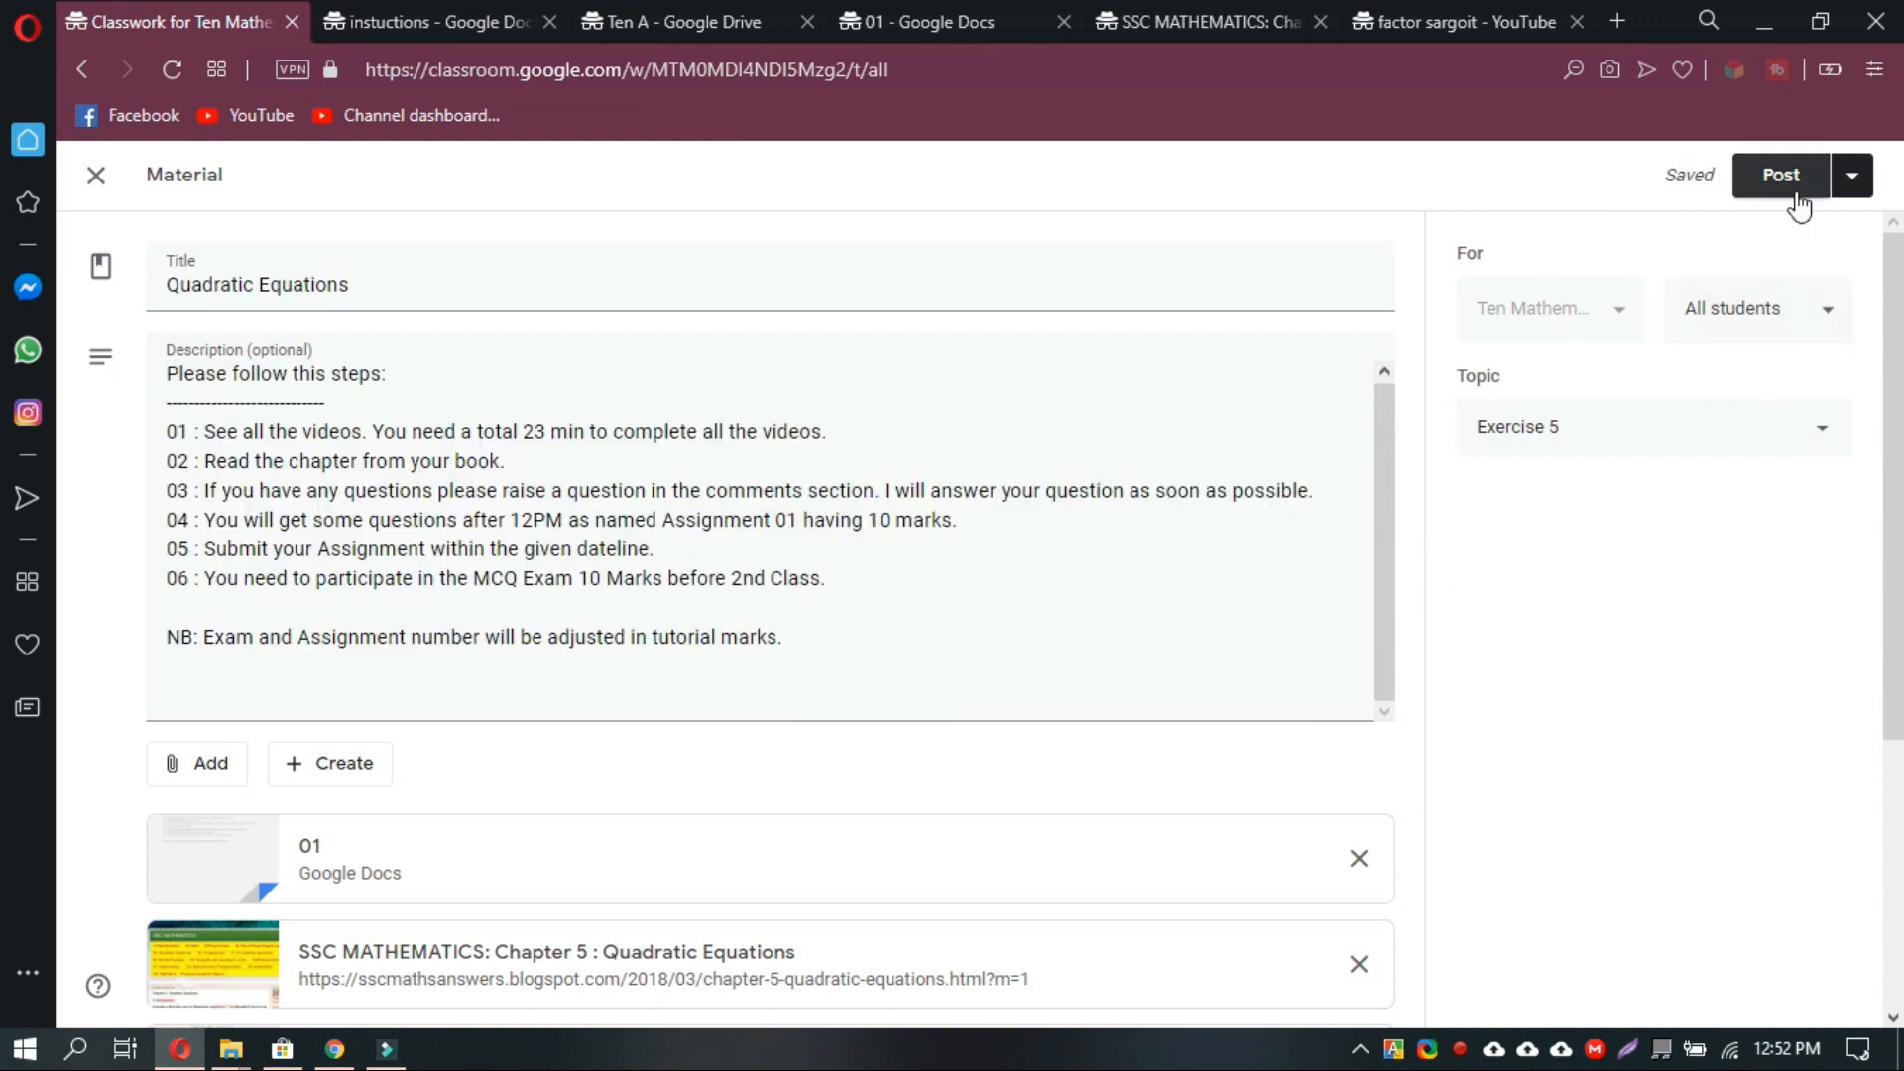
click(1855, 187)
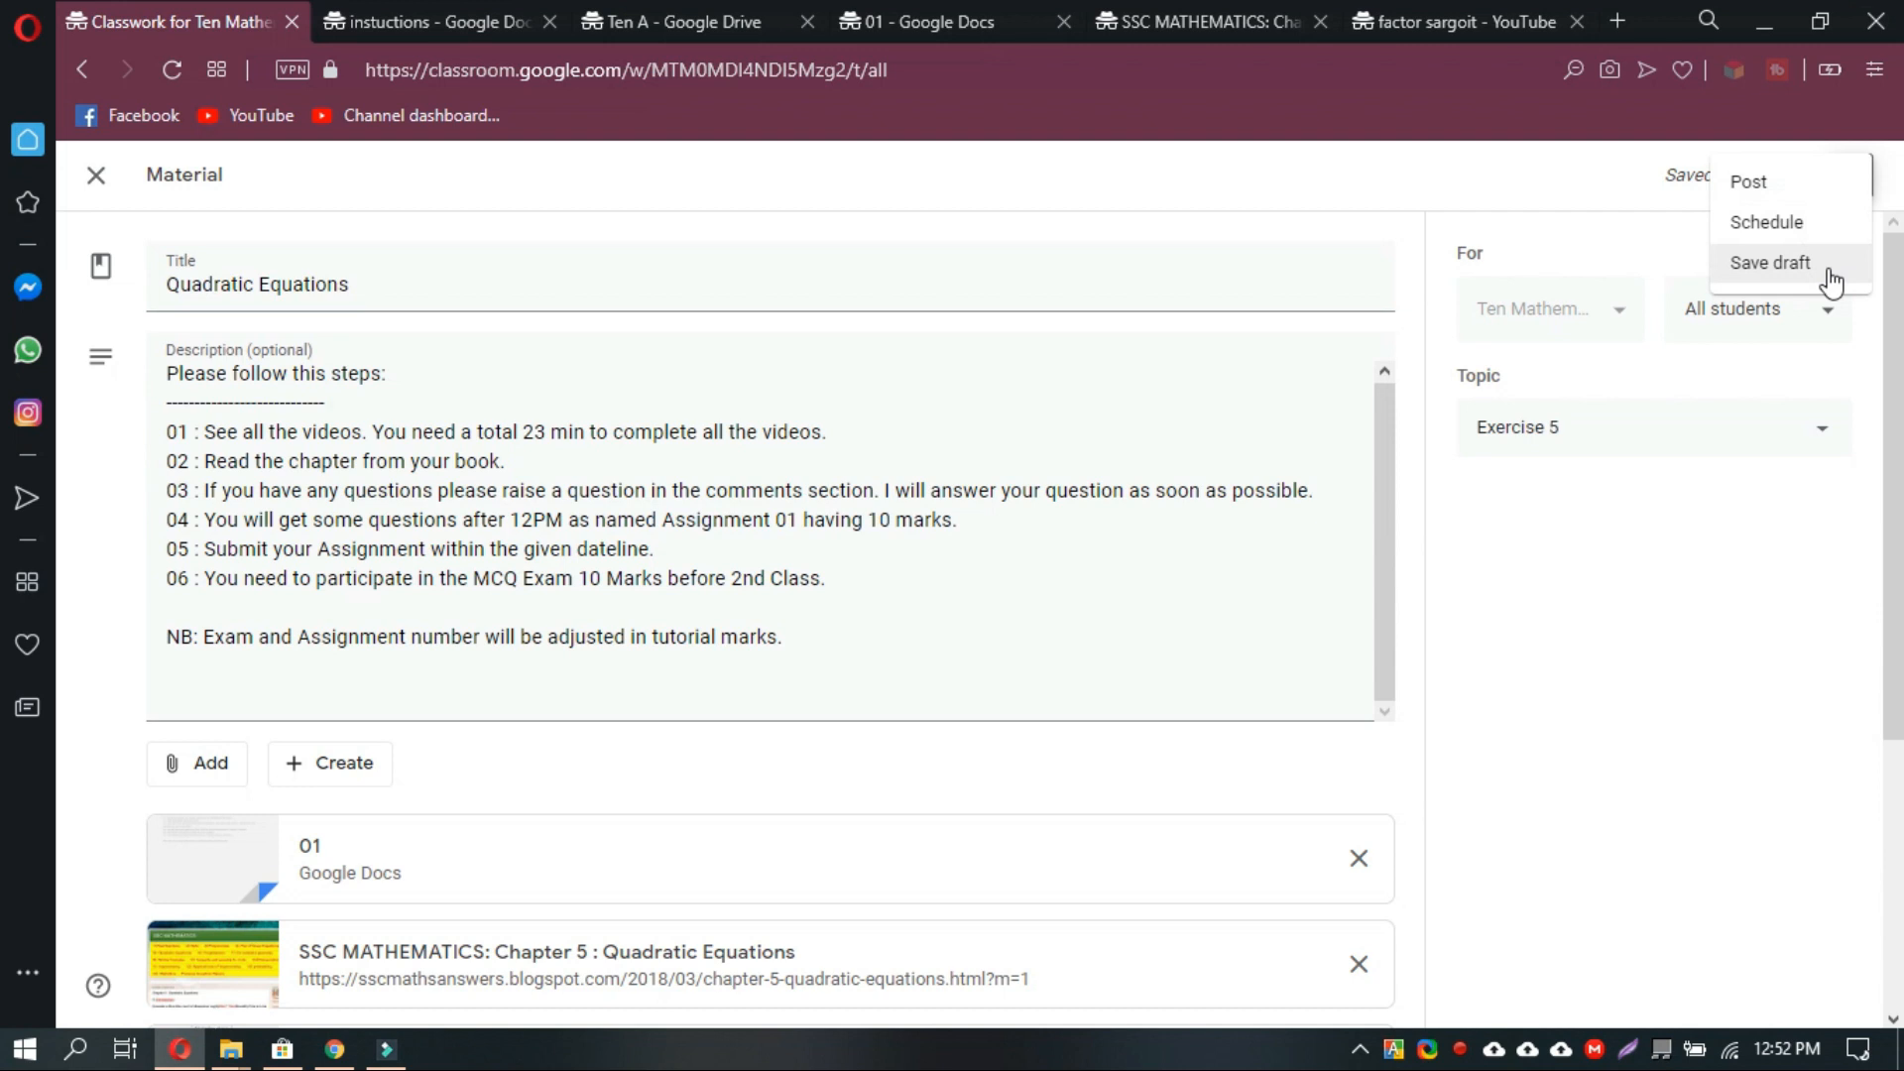
click(1780, 268)
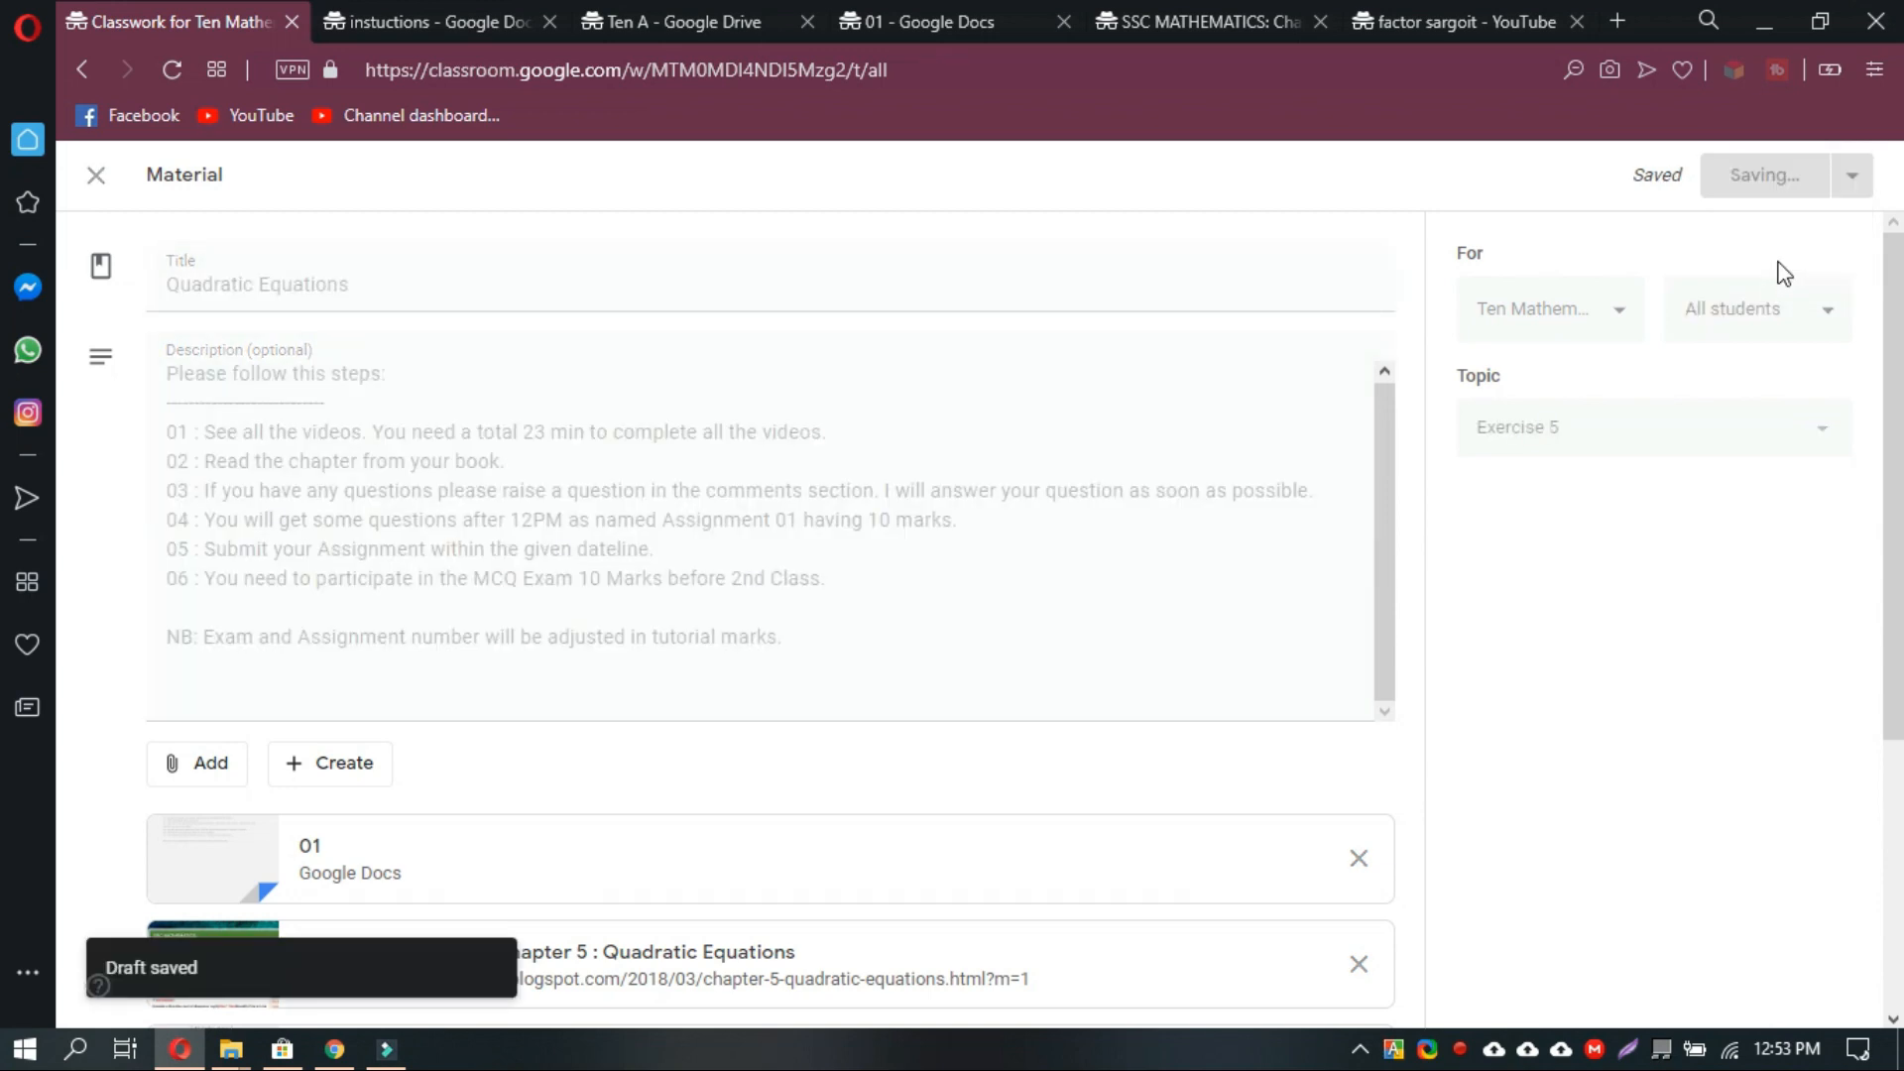
Reopen the Quadratic Equations draft under Exercise 5 for editing, review the publishing options, and start posting it.
click(607, 454)
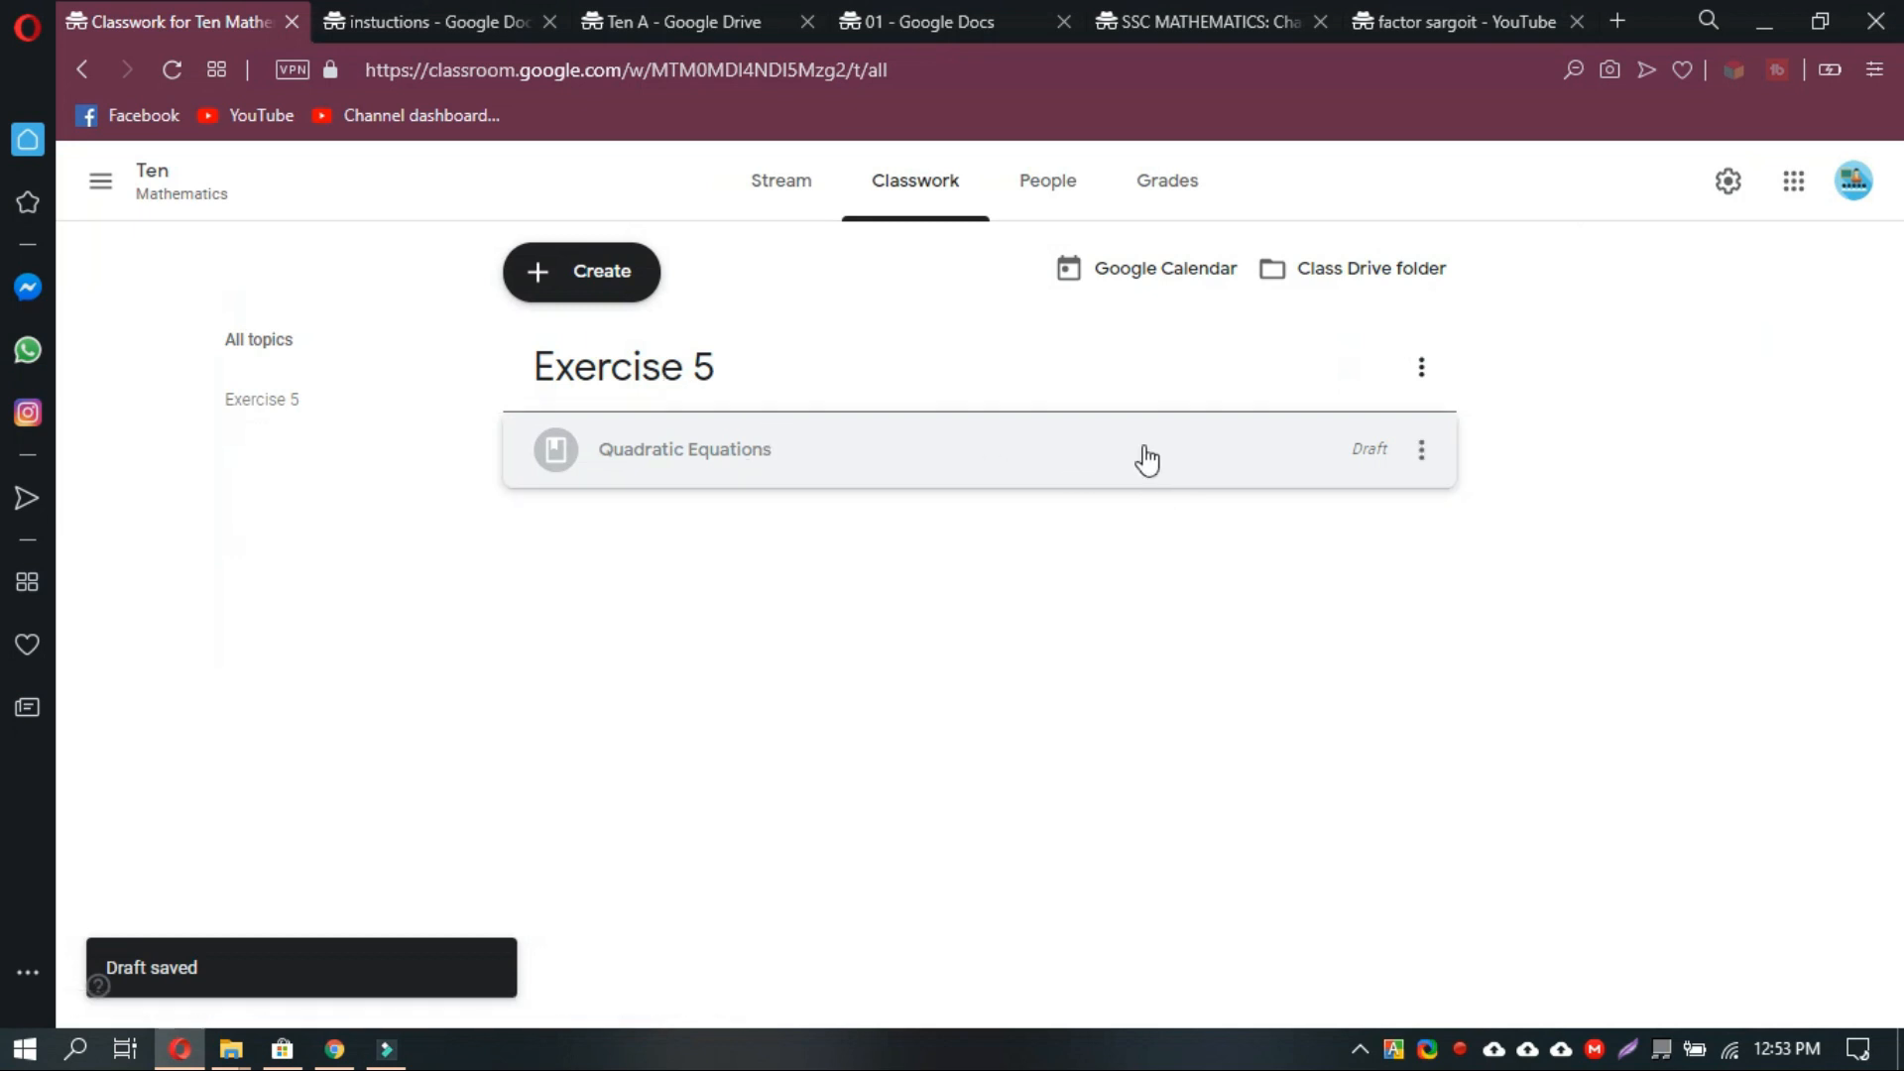
click(1107, 479)
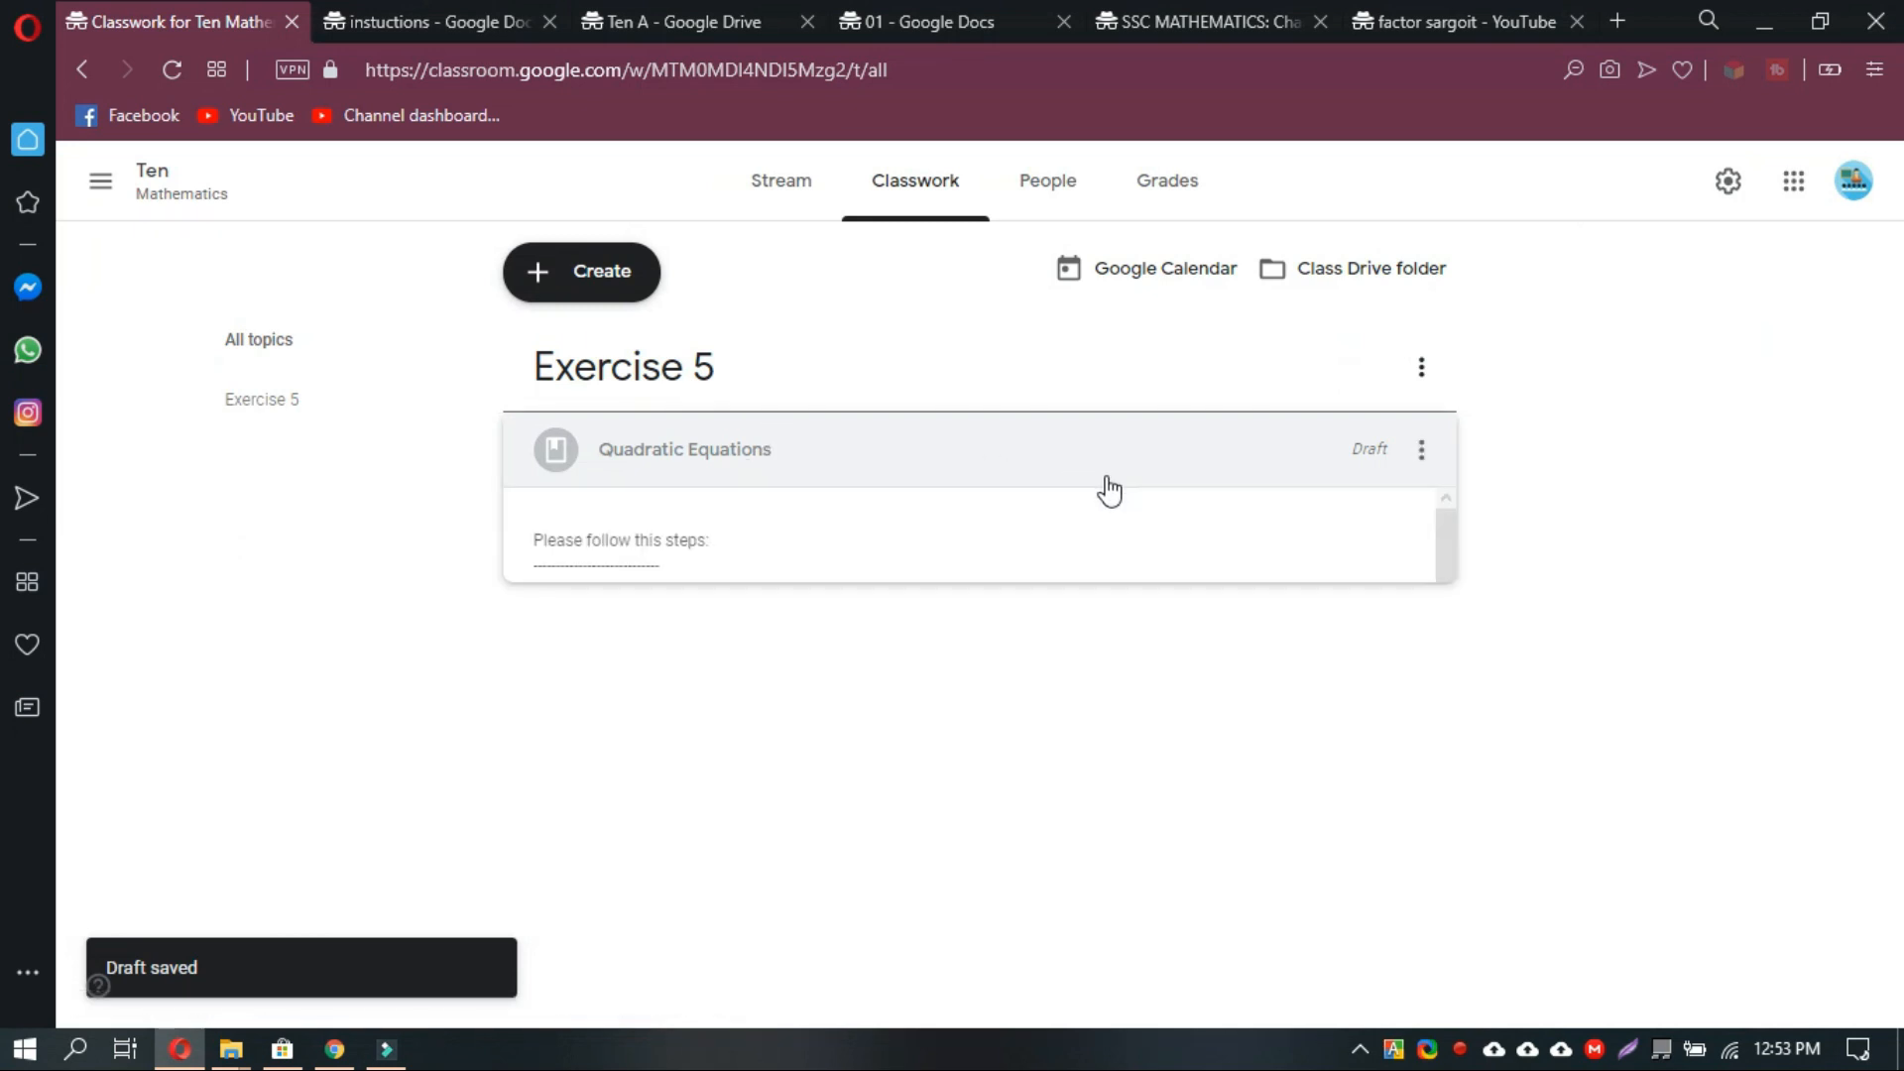
click(1421, 449)
click(1377, 518)
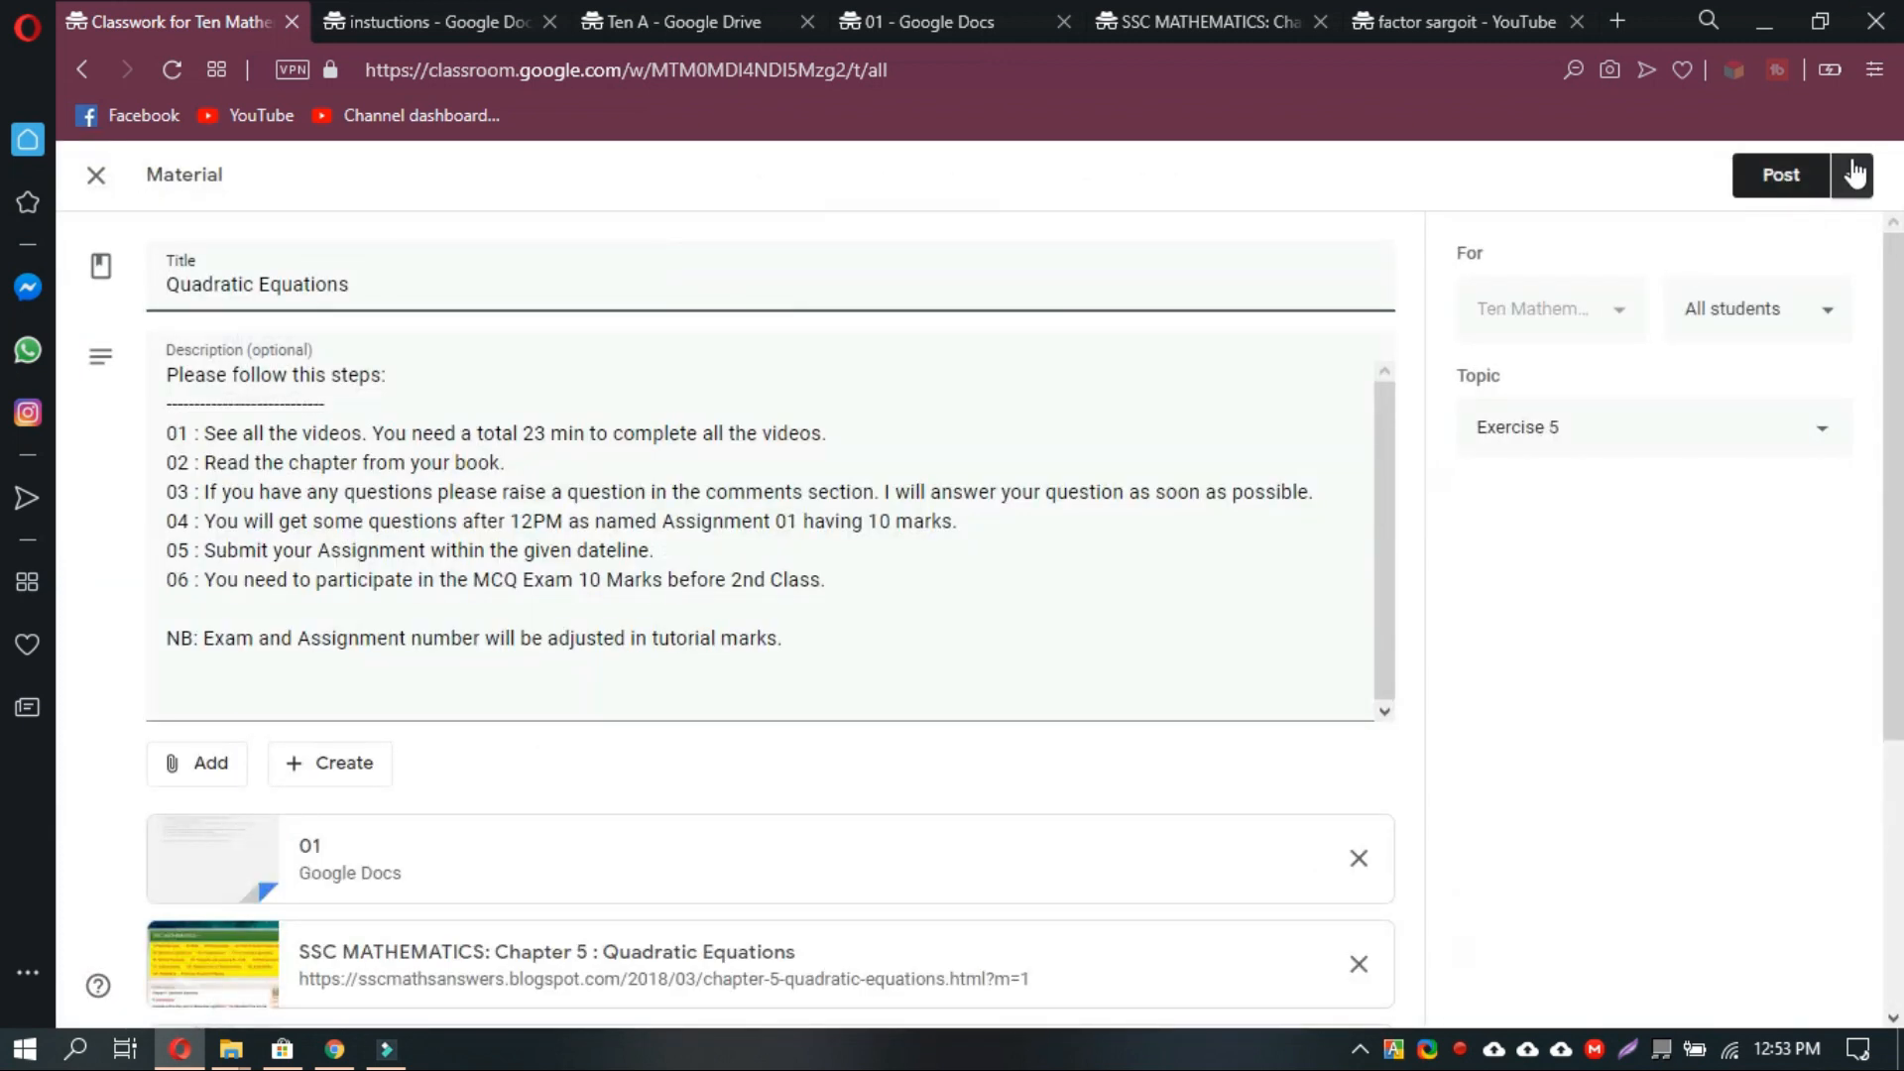
click(1854, 176)
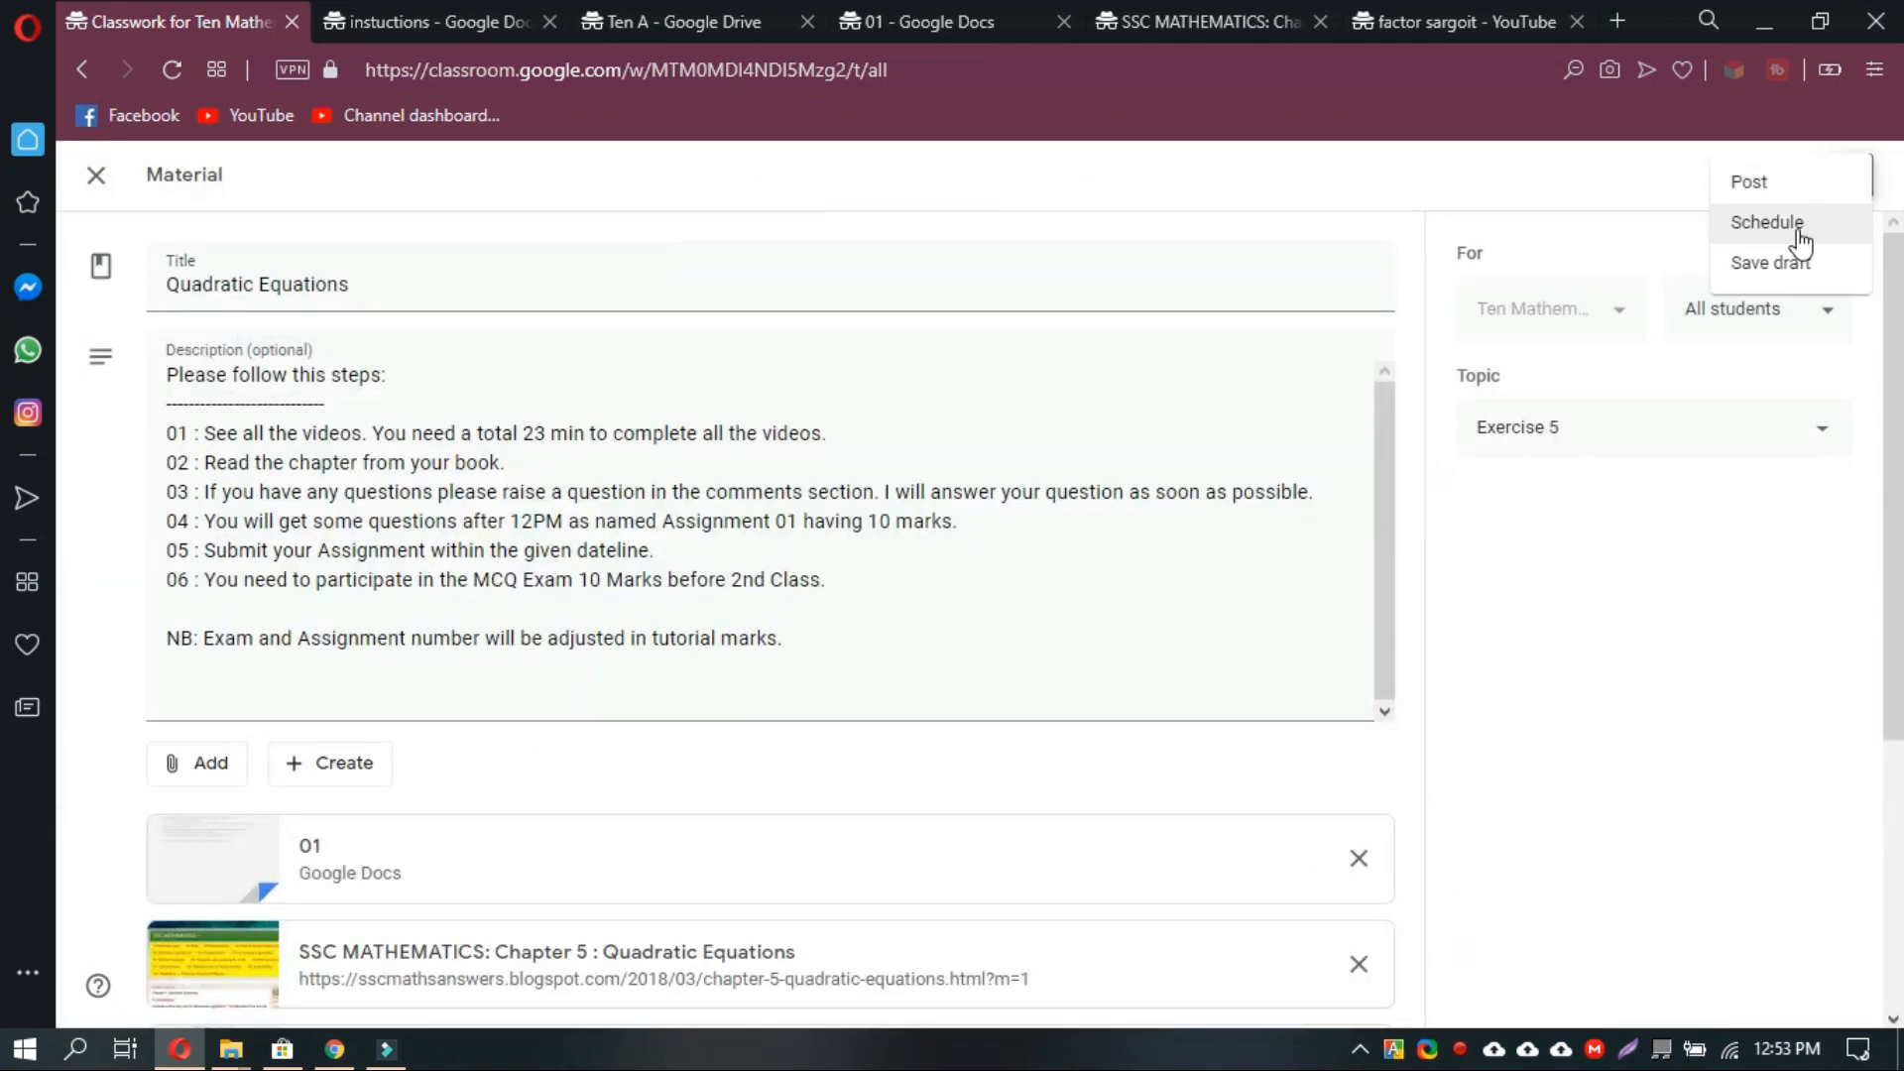
click(1522, 156)
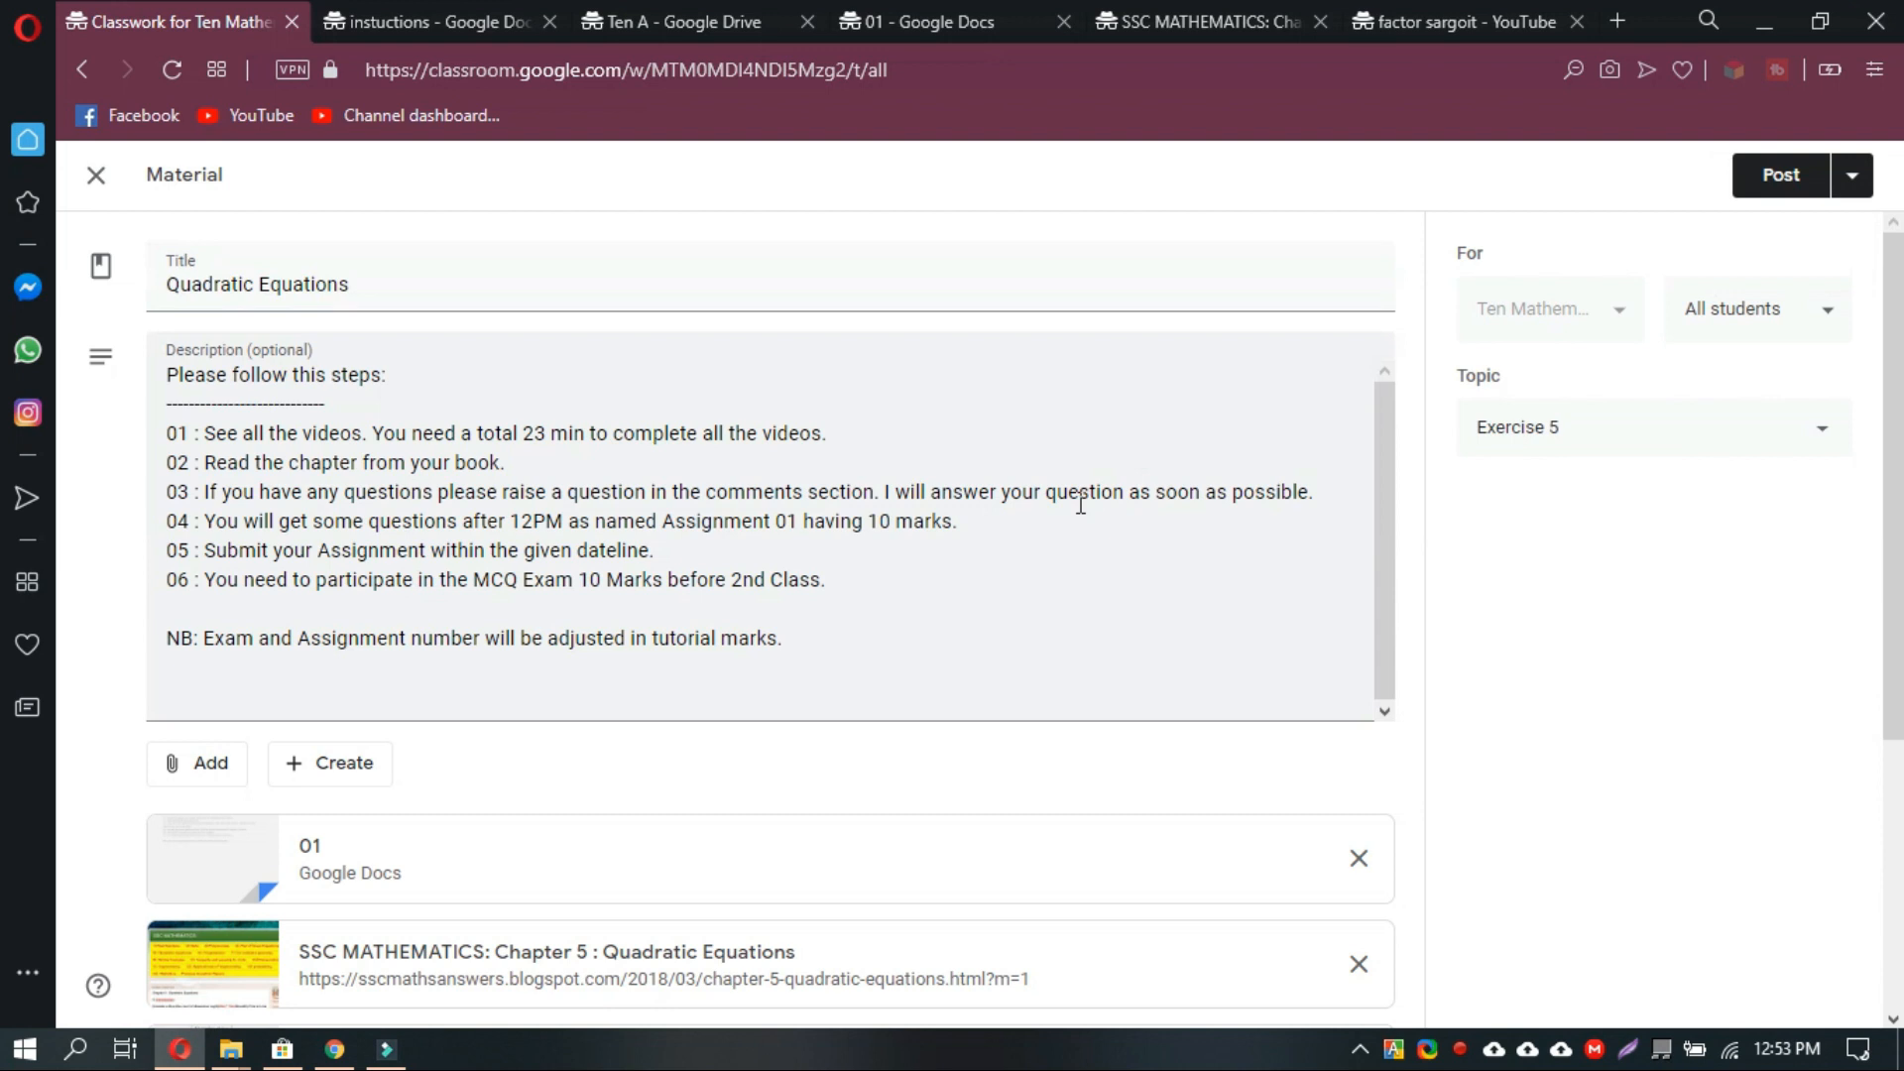
click(1771, 179)
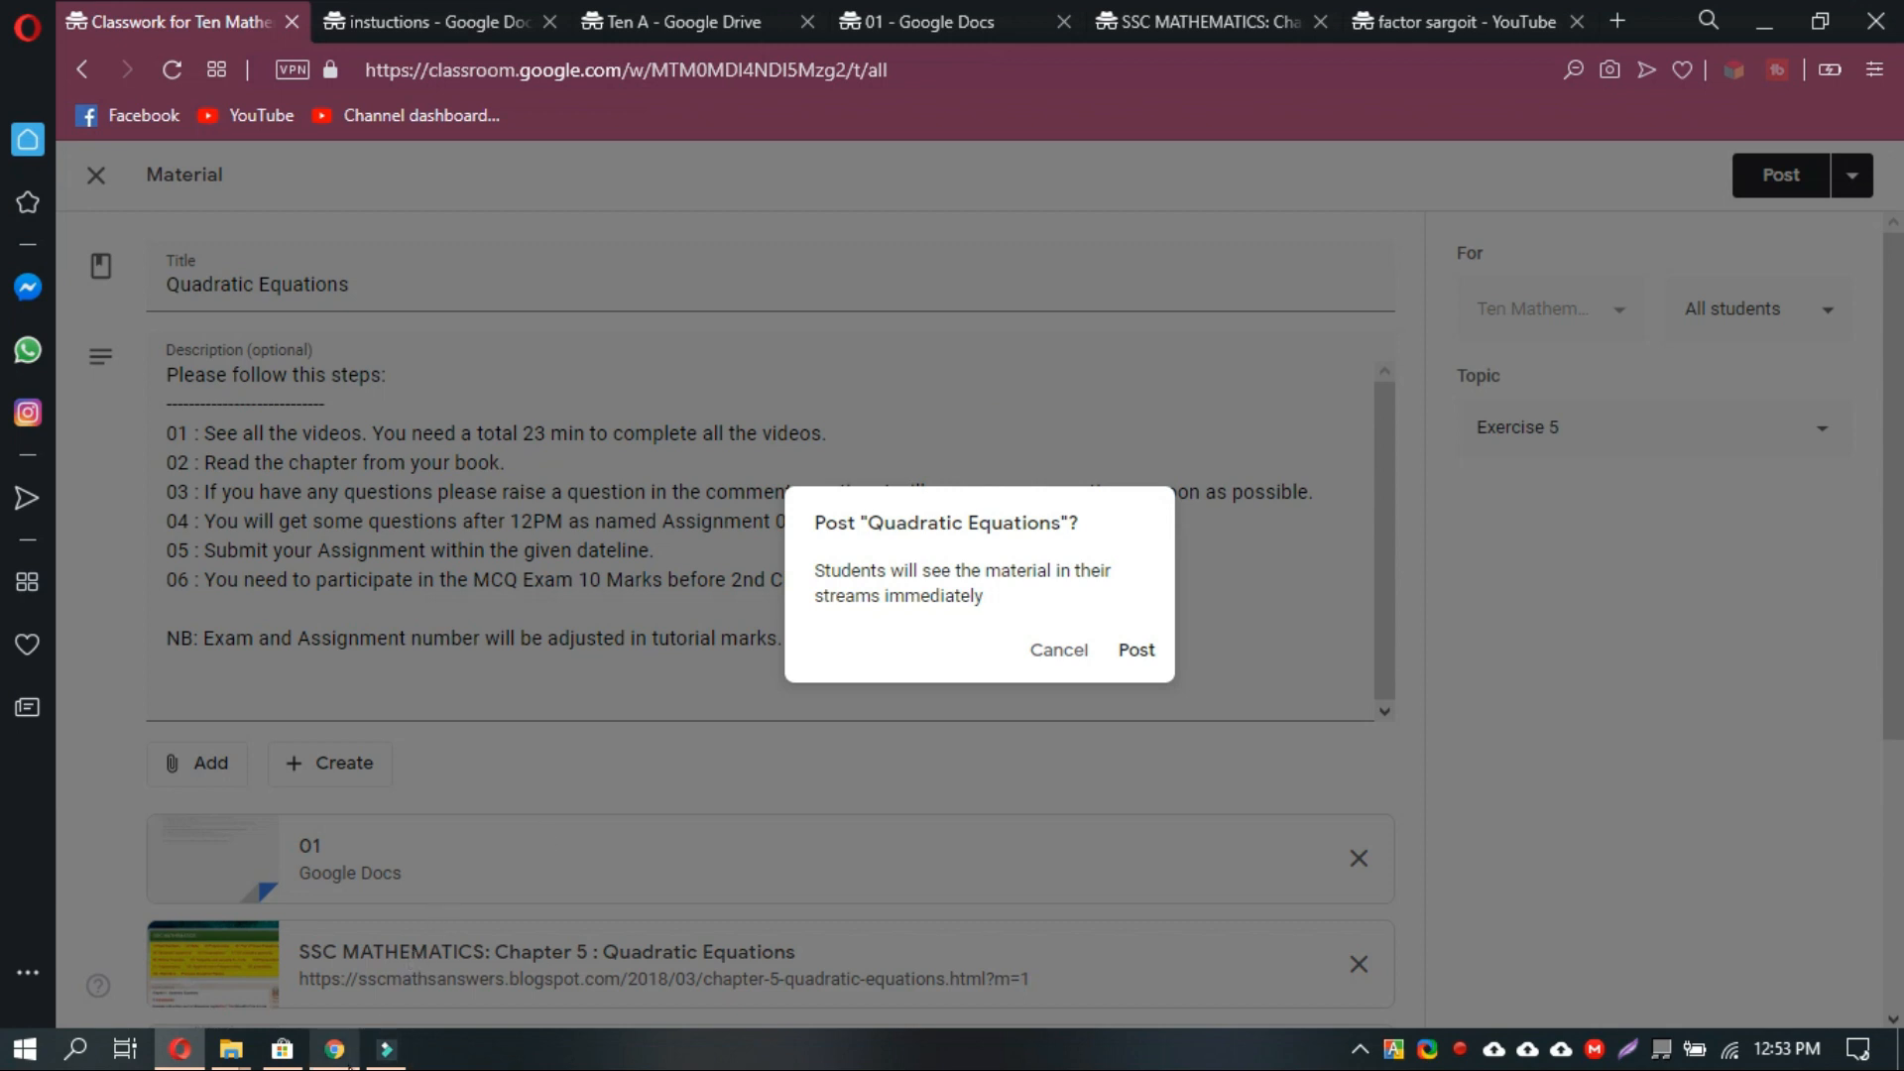
Switch to the student's Ten Mathematics class in Chrome, reload it, and check its classwork before the material is posted.
click(346, 1064)
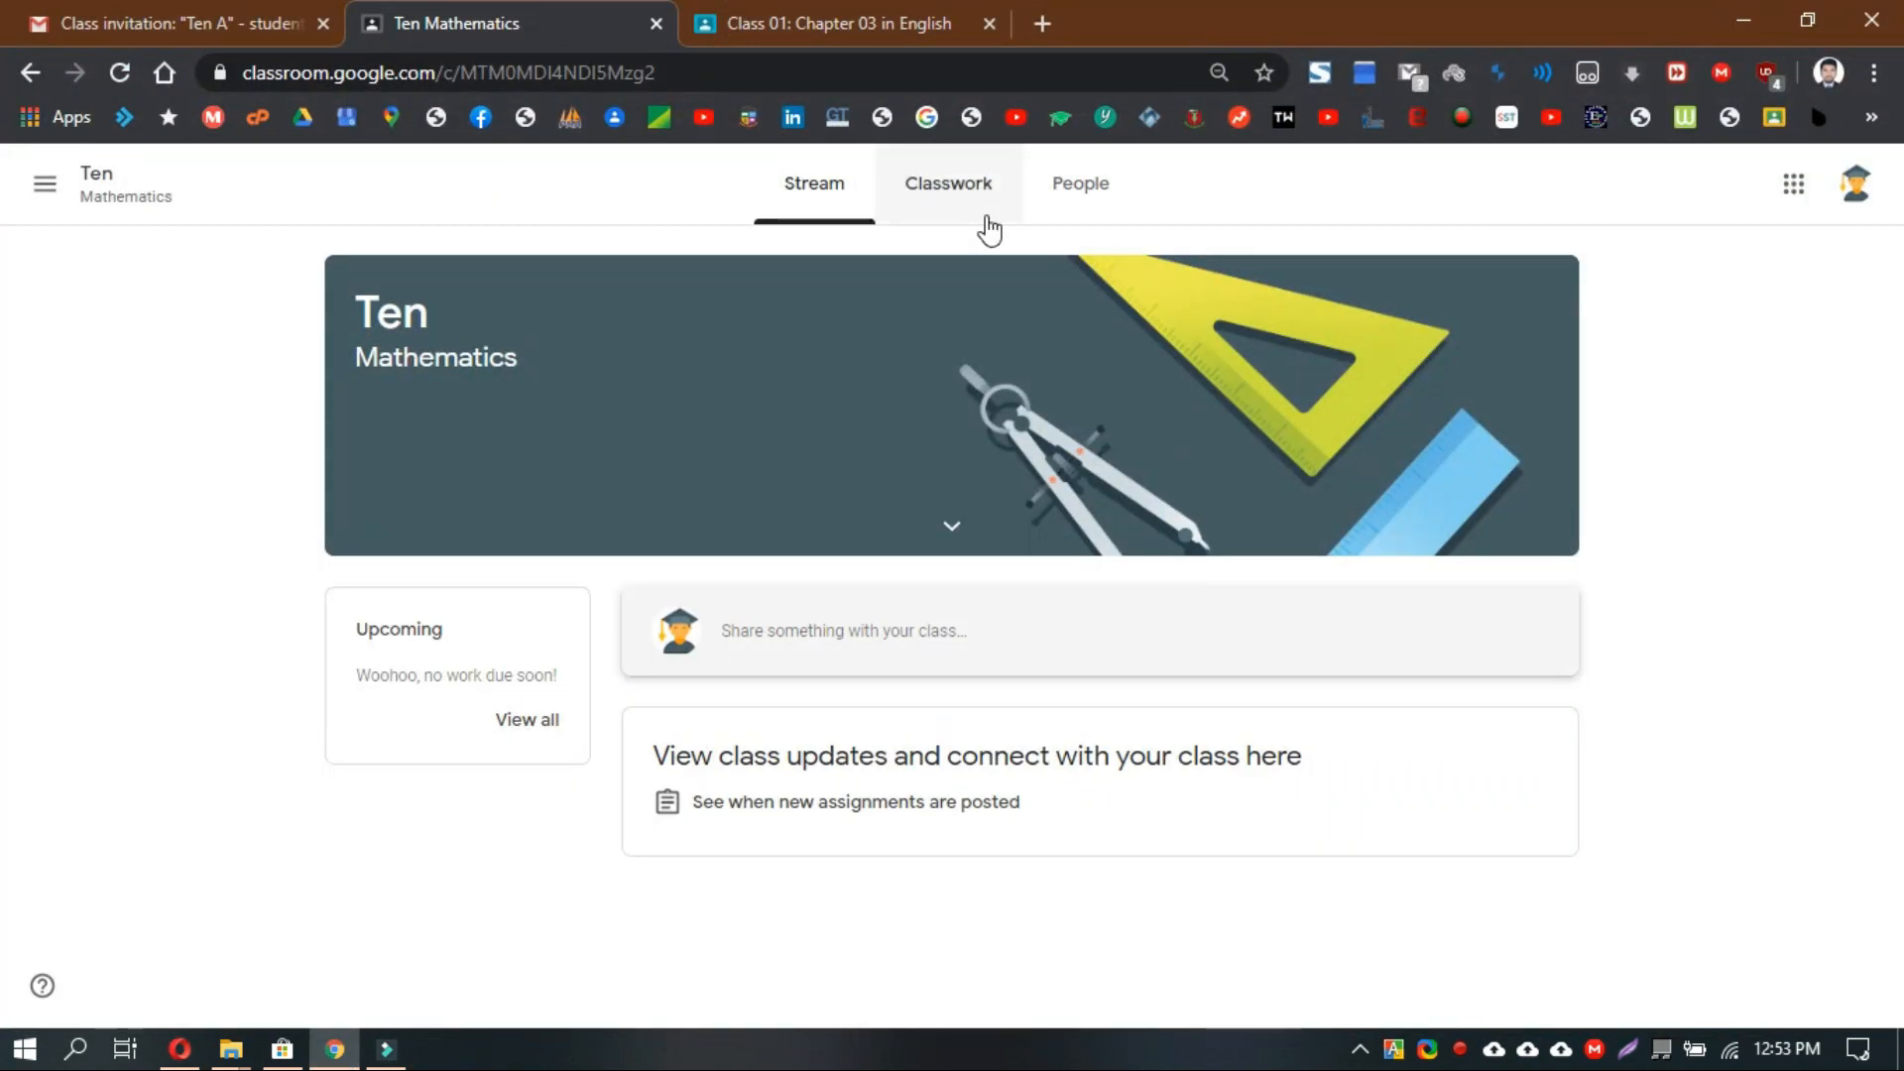
click(120, 72)
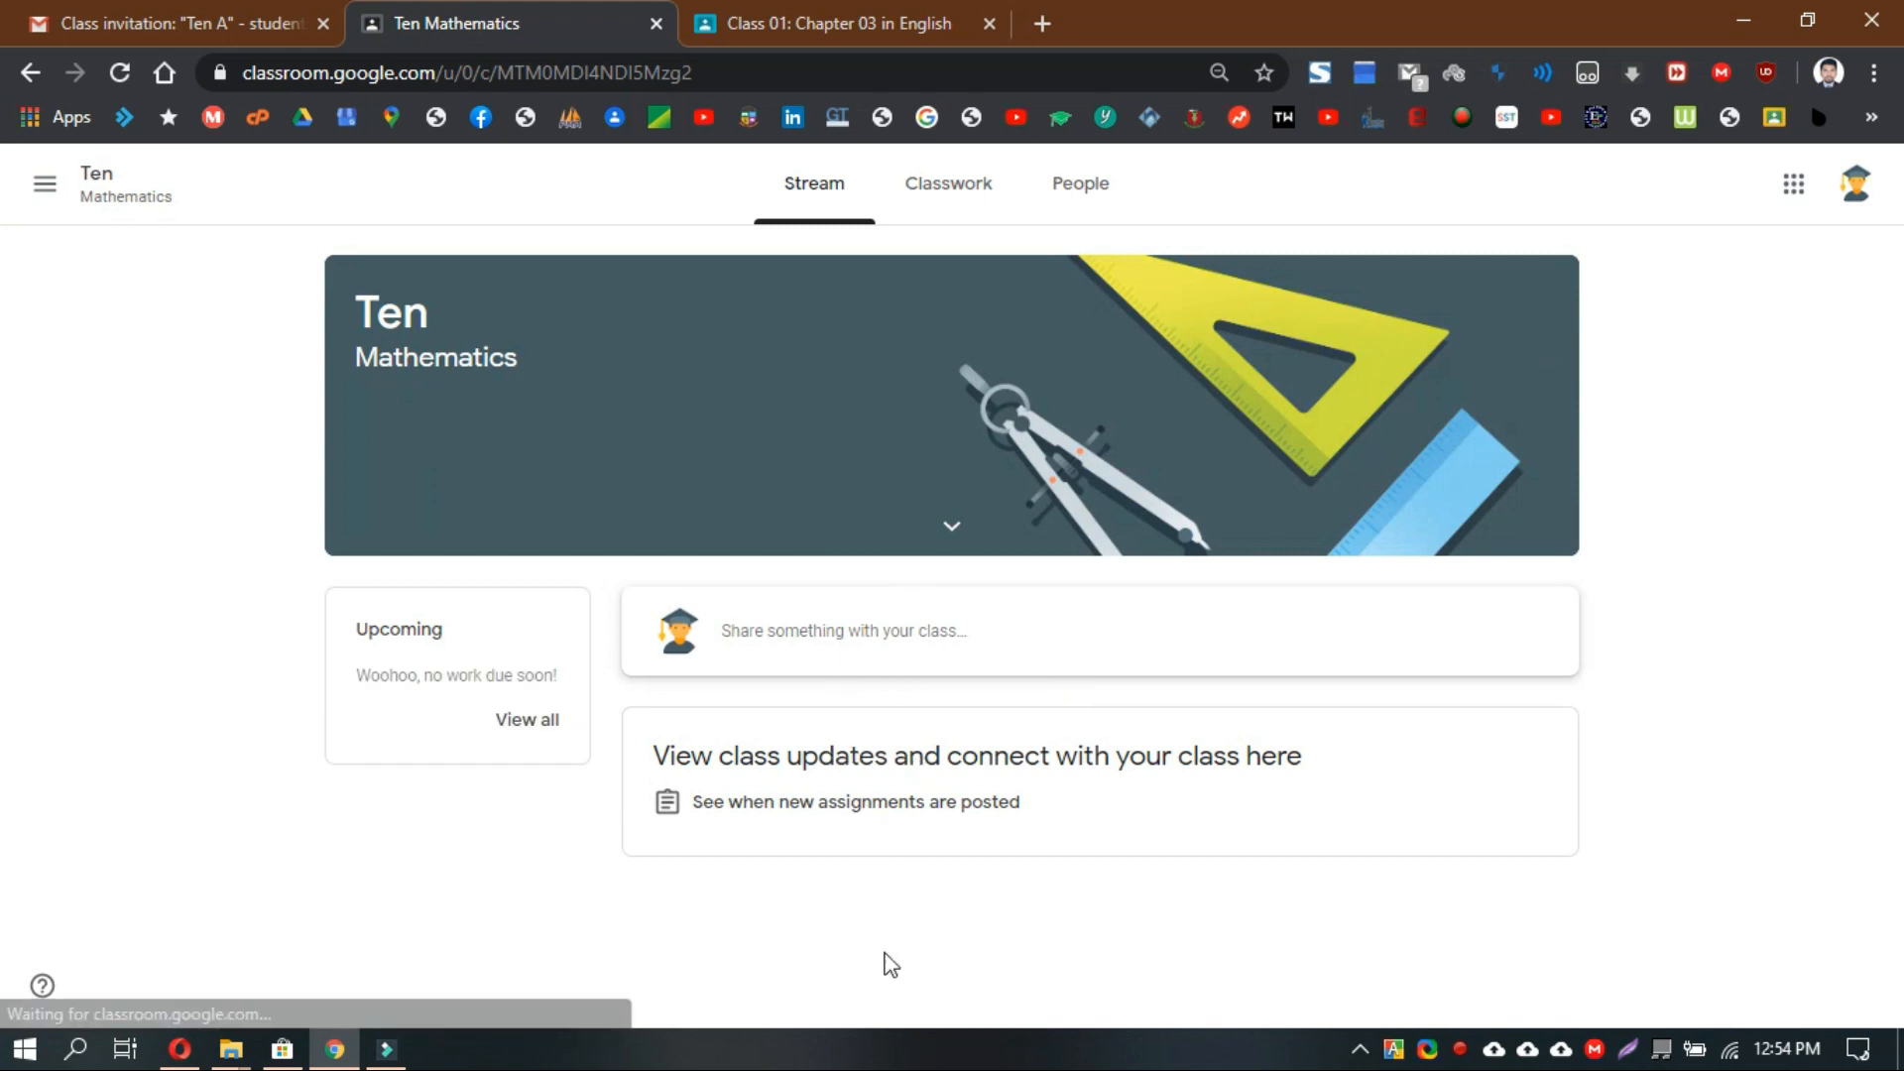
click(984, 196)
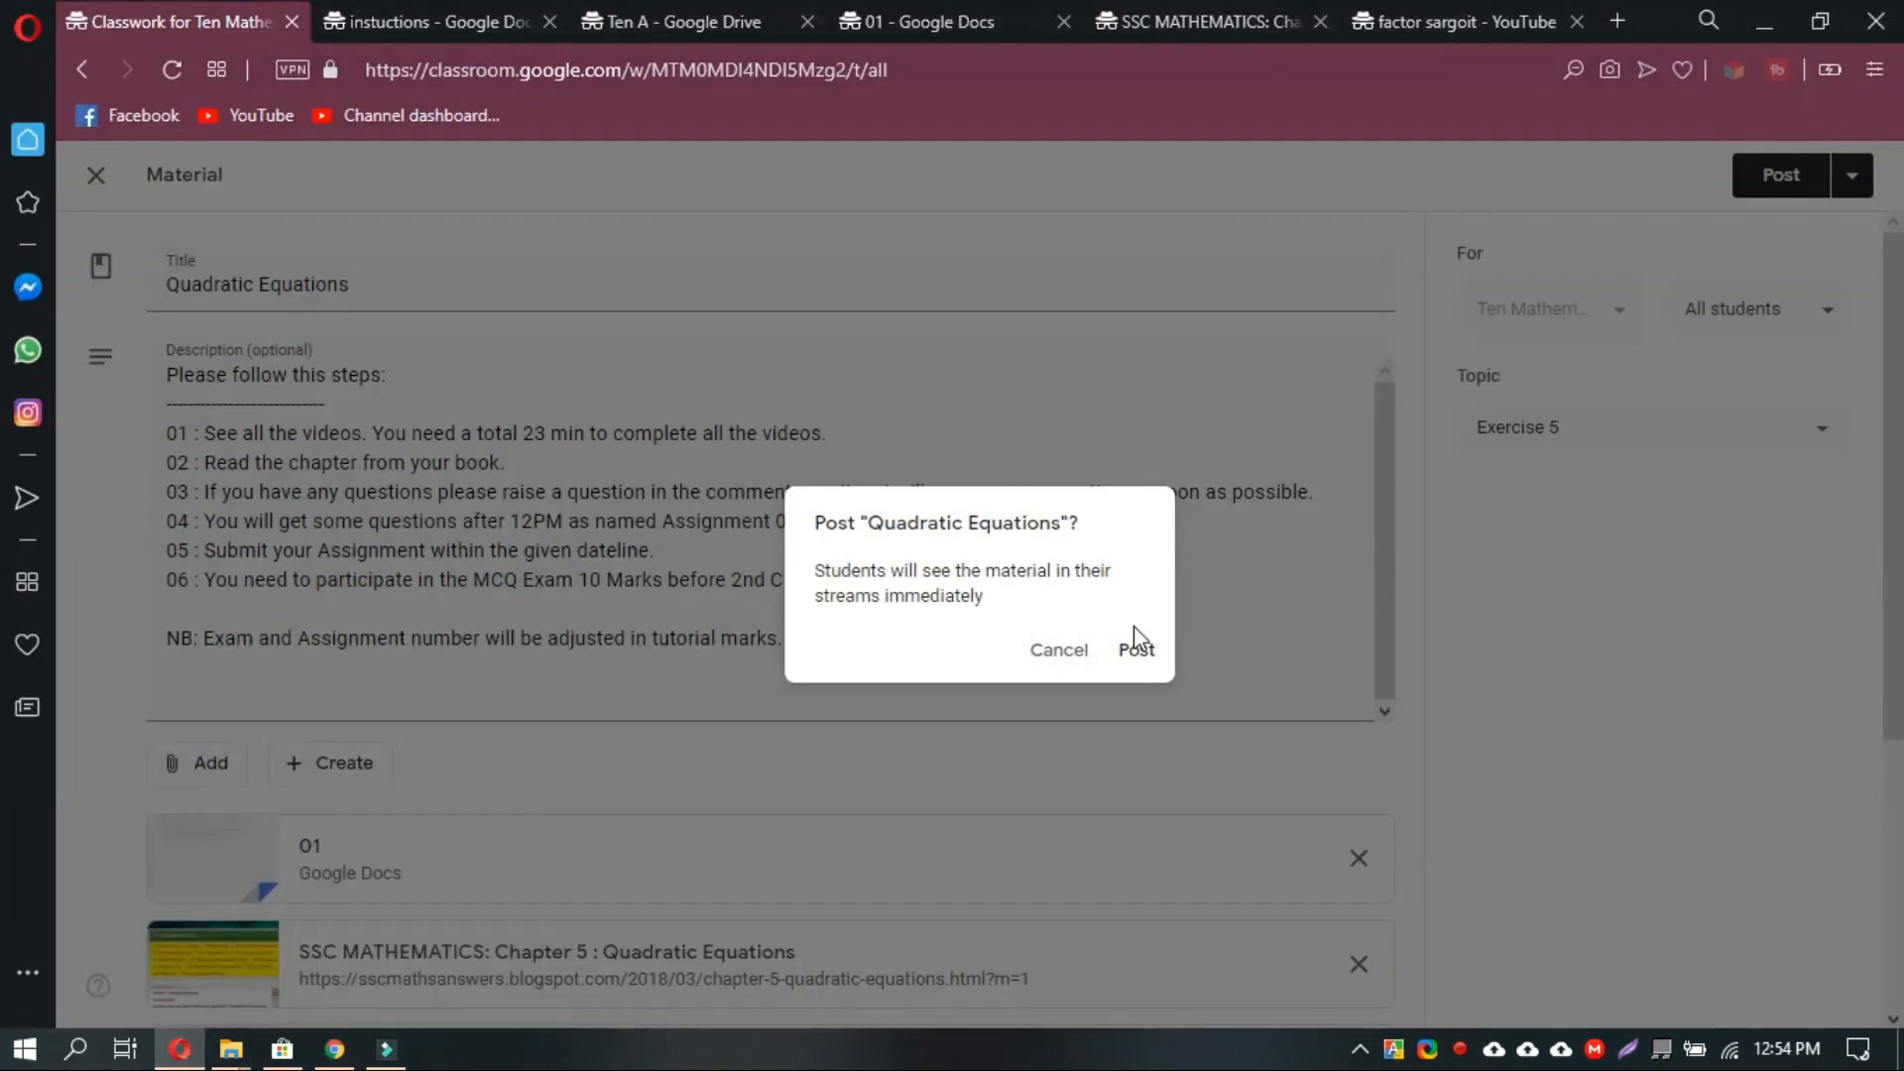
Back in the teacher's class in Opera, confirm posting Quadratic Equations, and view the student's classwork and stream in Chrome.
click(1137, 652)
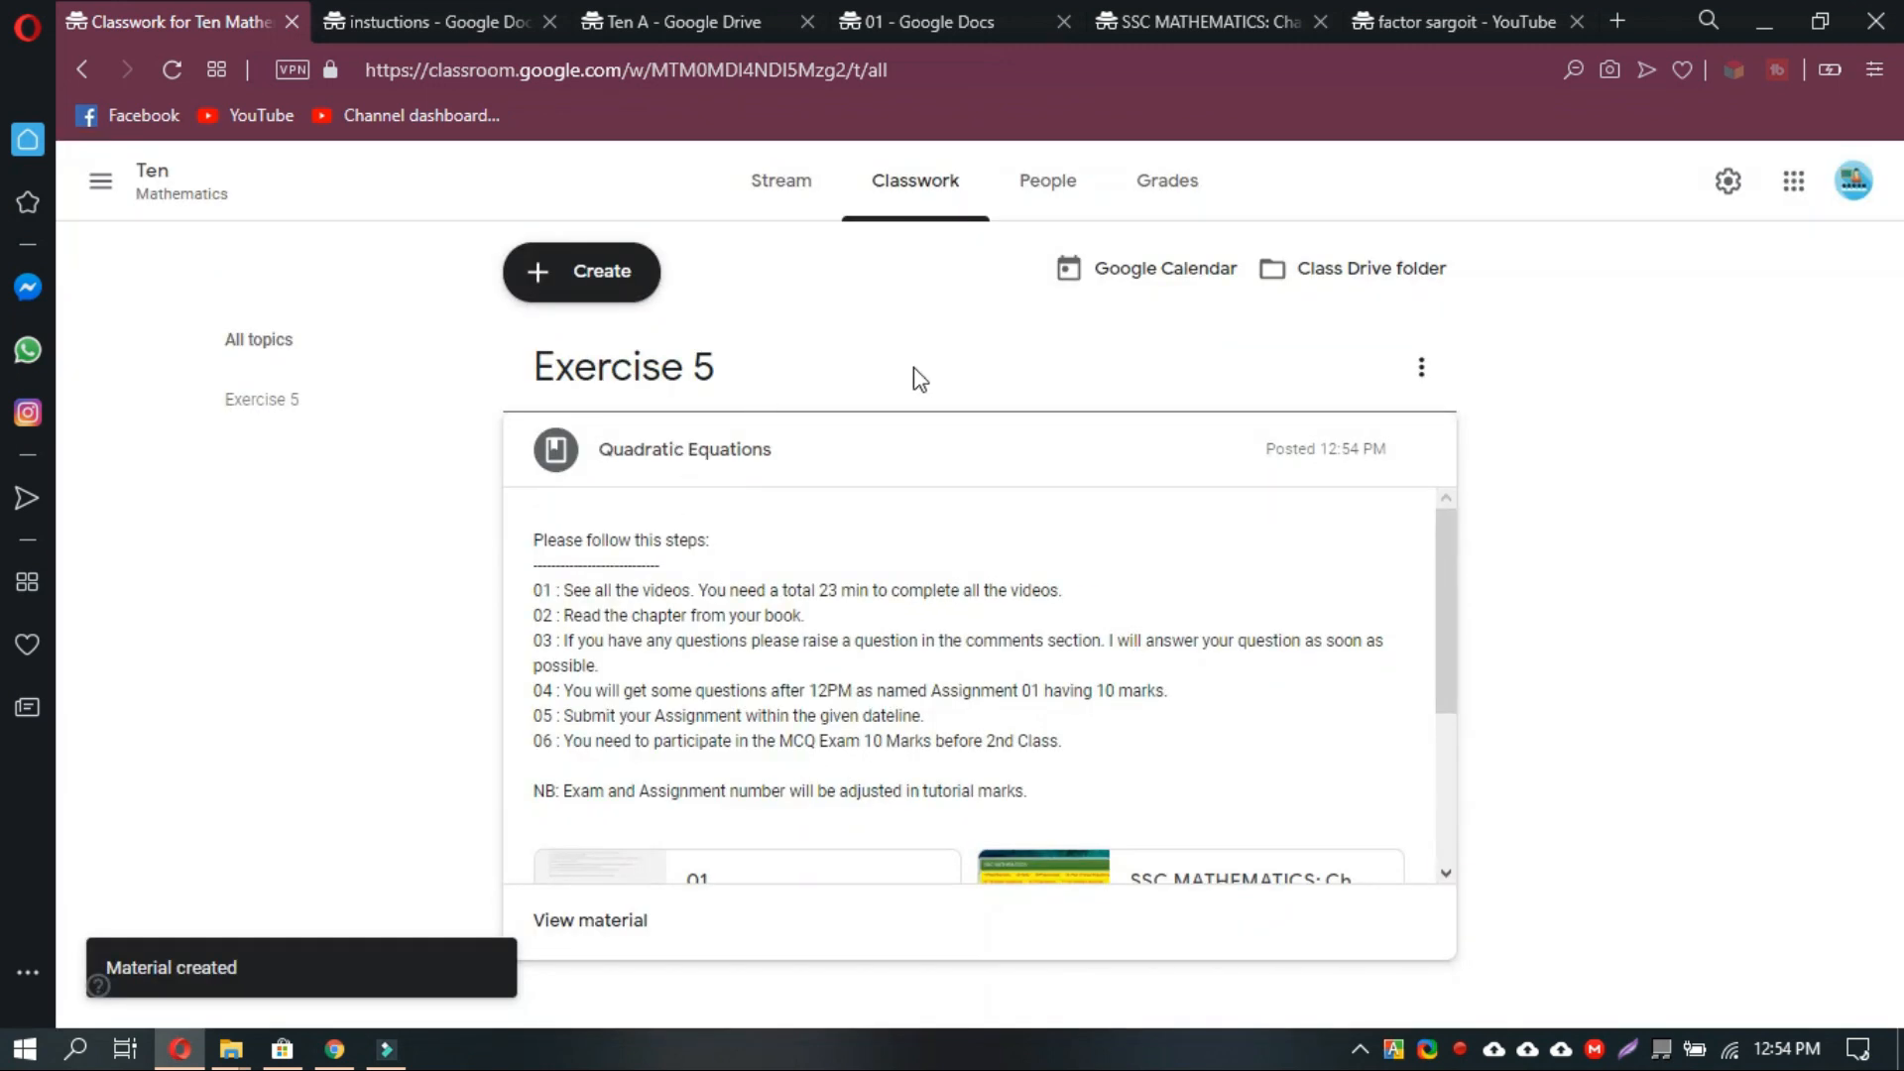
click(1257, 451)
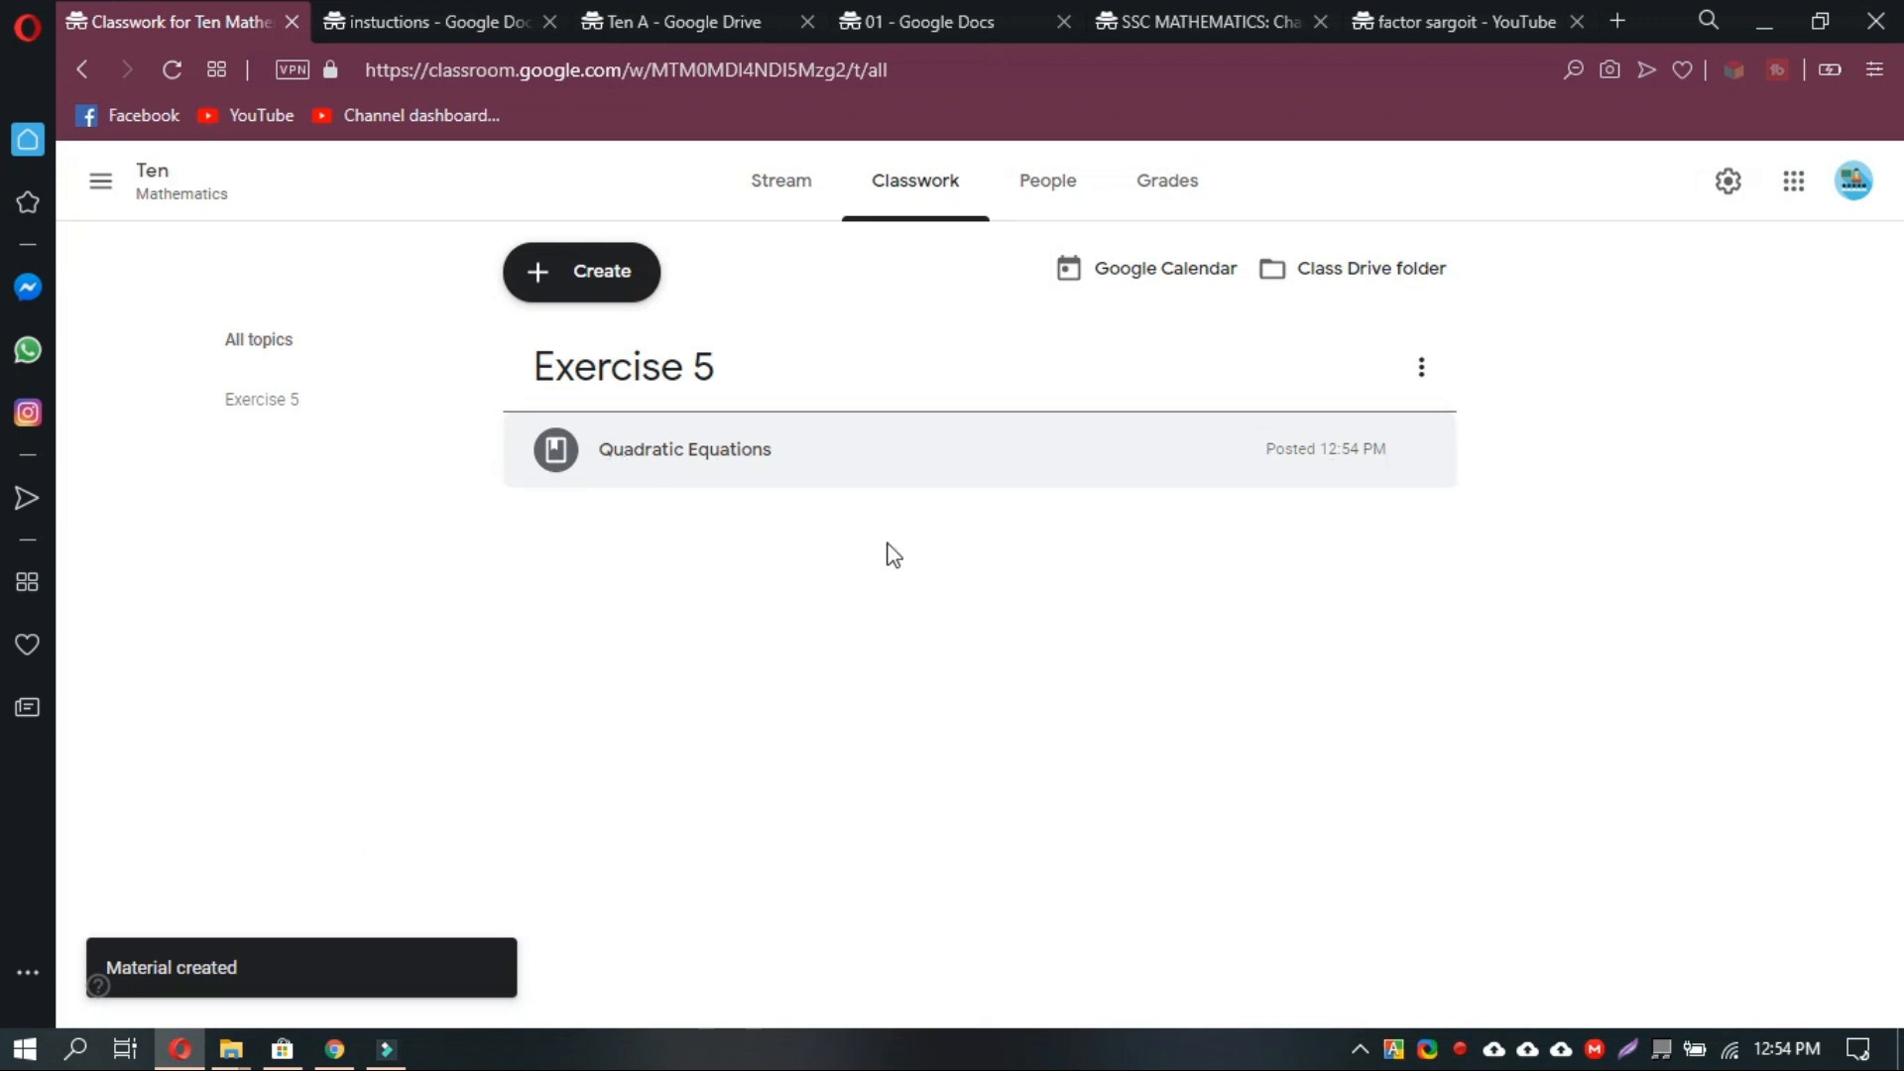
click(335, 1049)
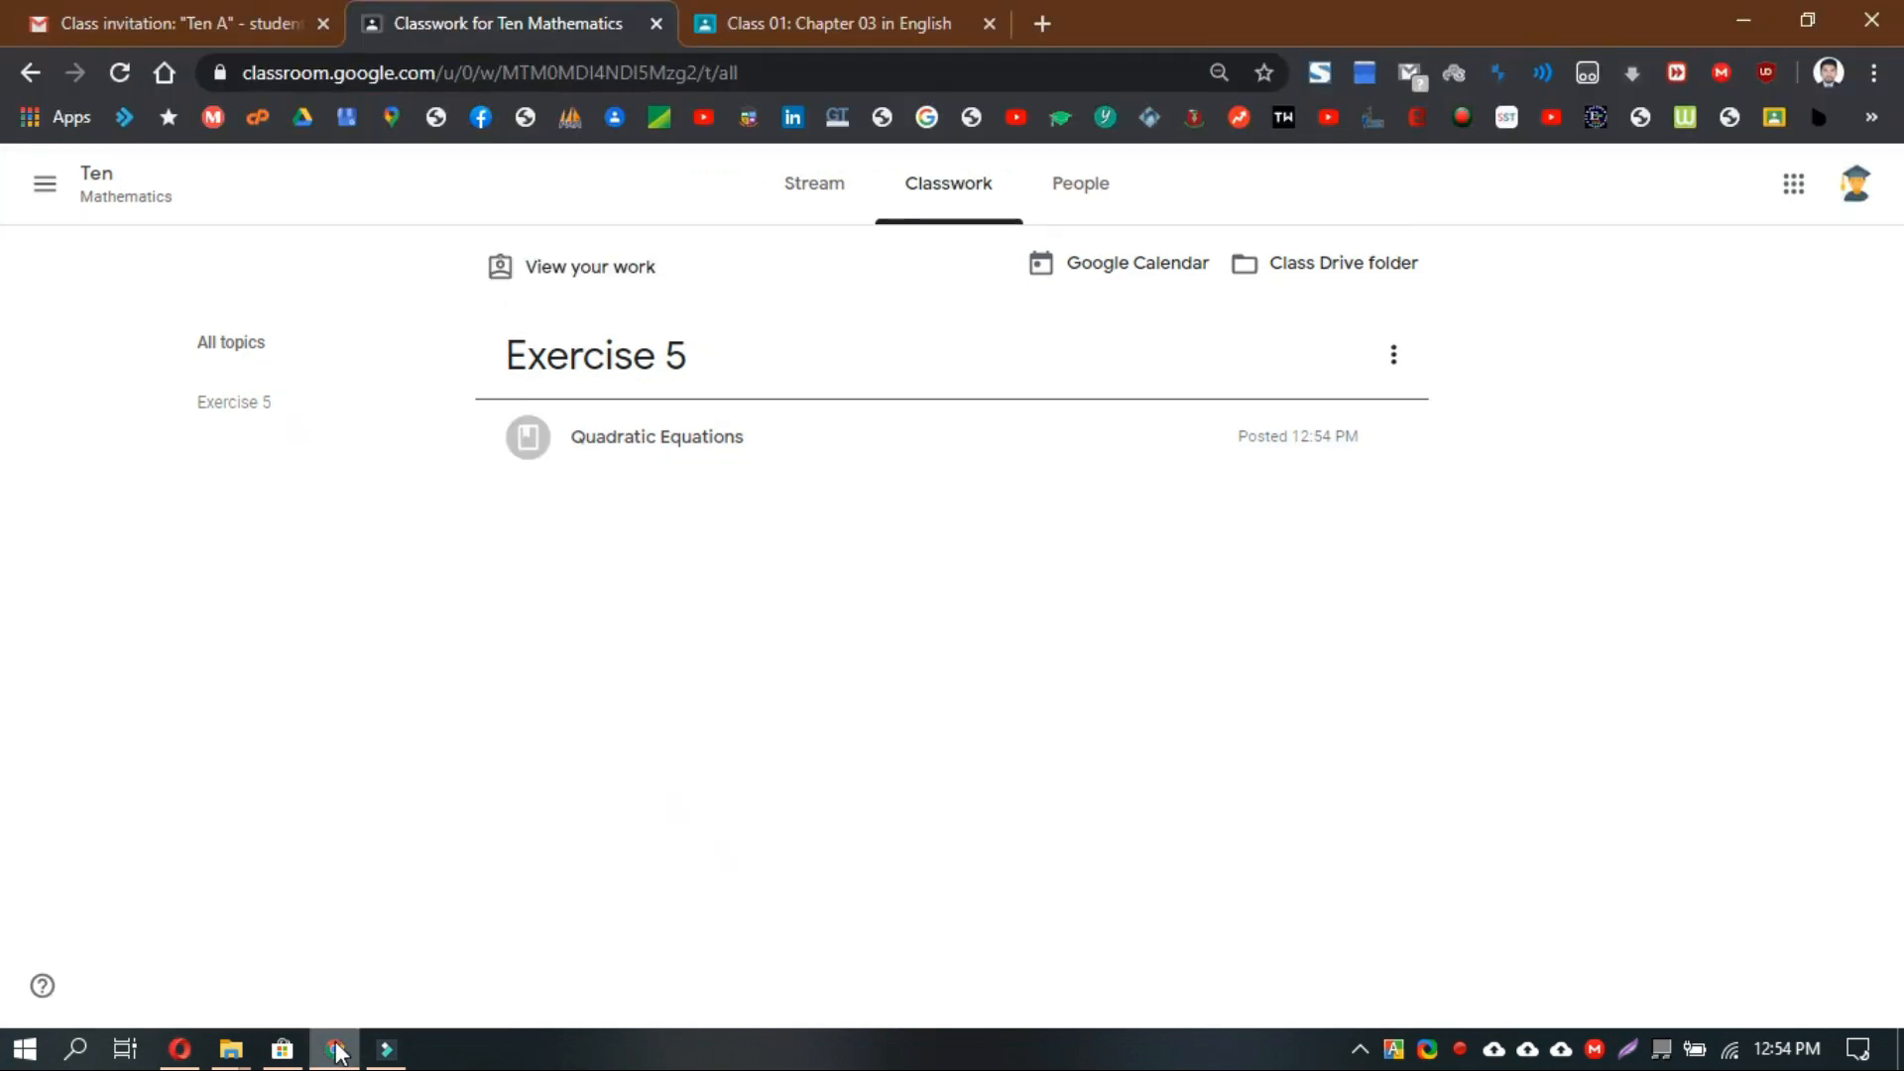
click(826, 186)
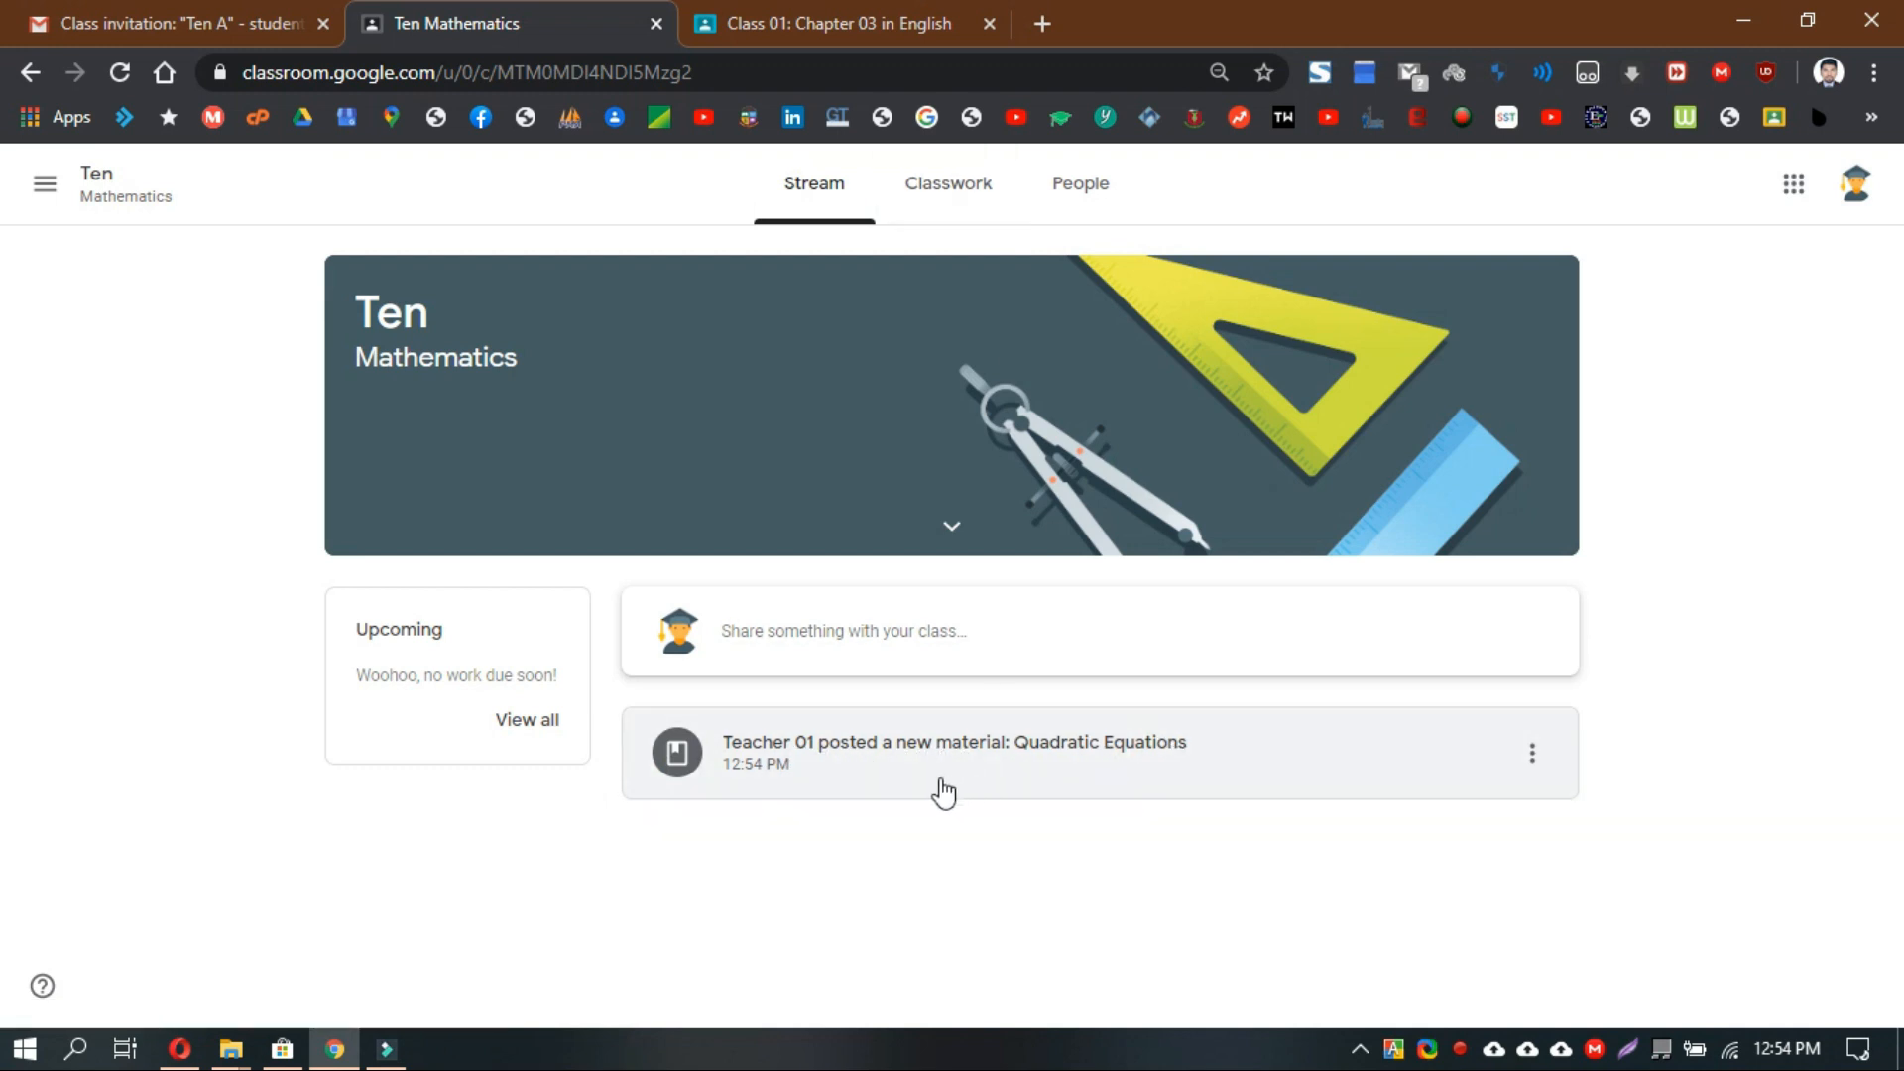
Open the posted Quadratic Equations material from the student's classwork in full view and review its instructions, attachments and comments area.
click(954, 183)
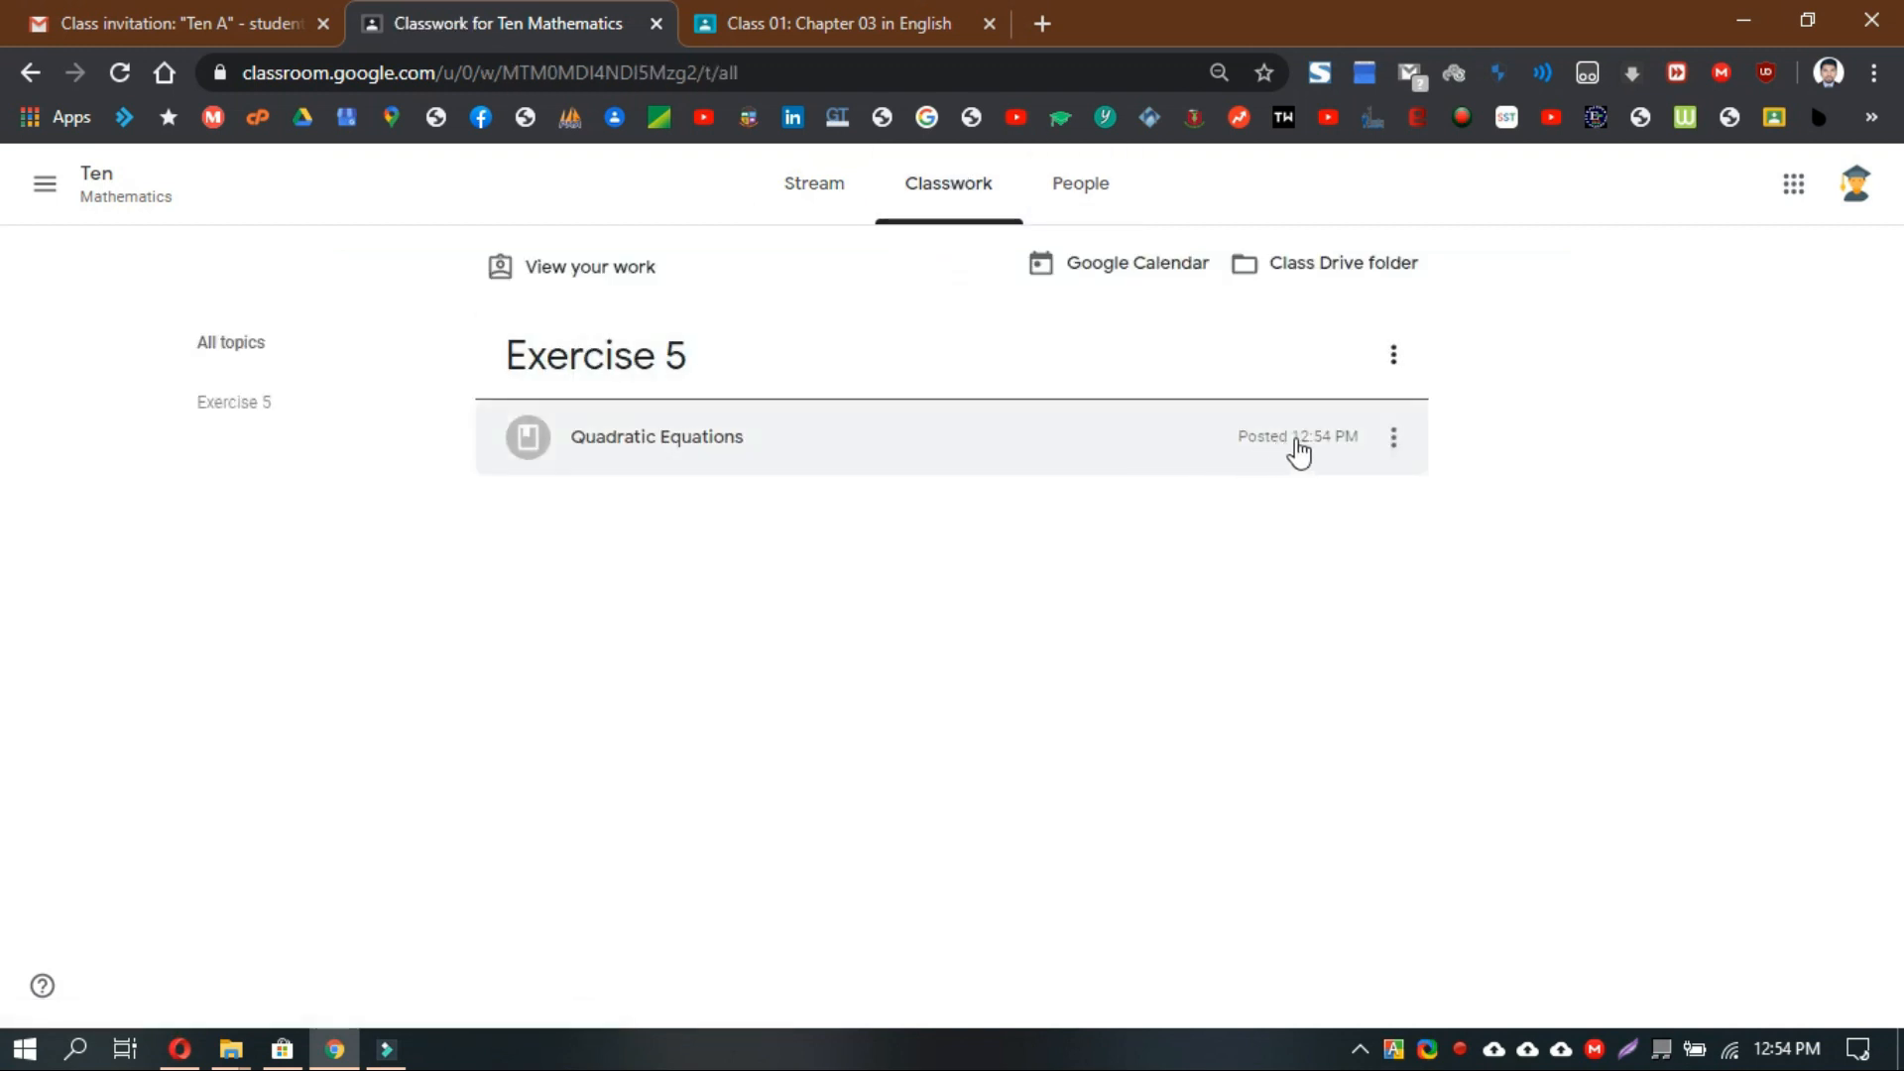
click(1008, 453)
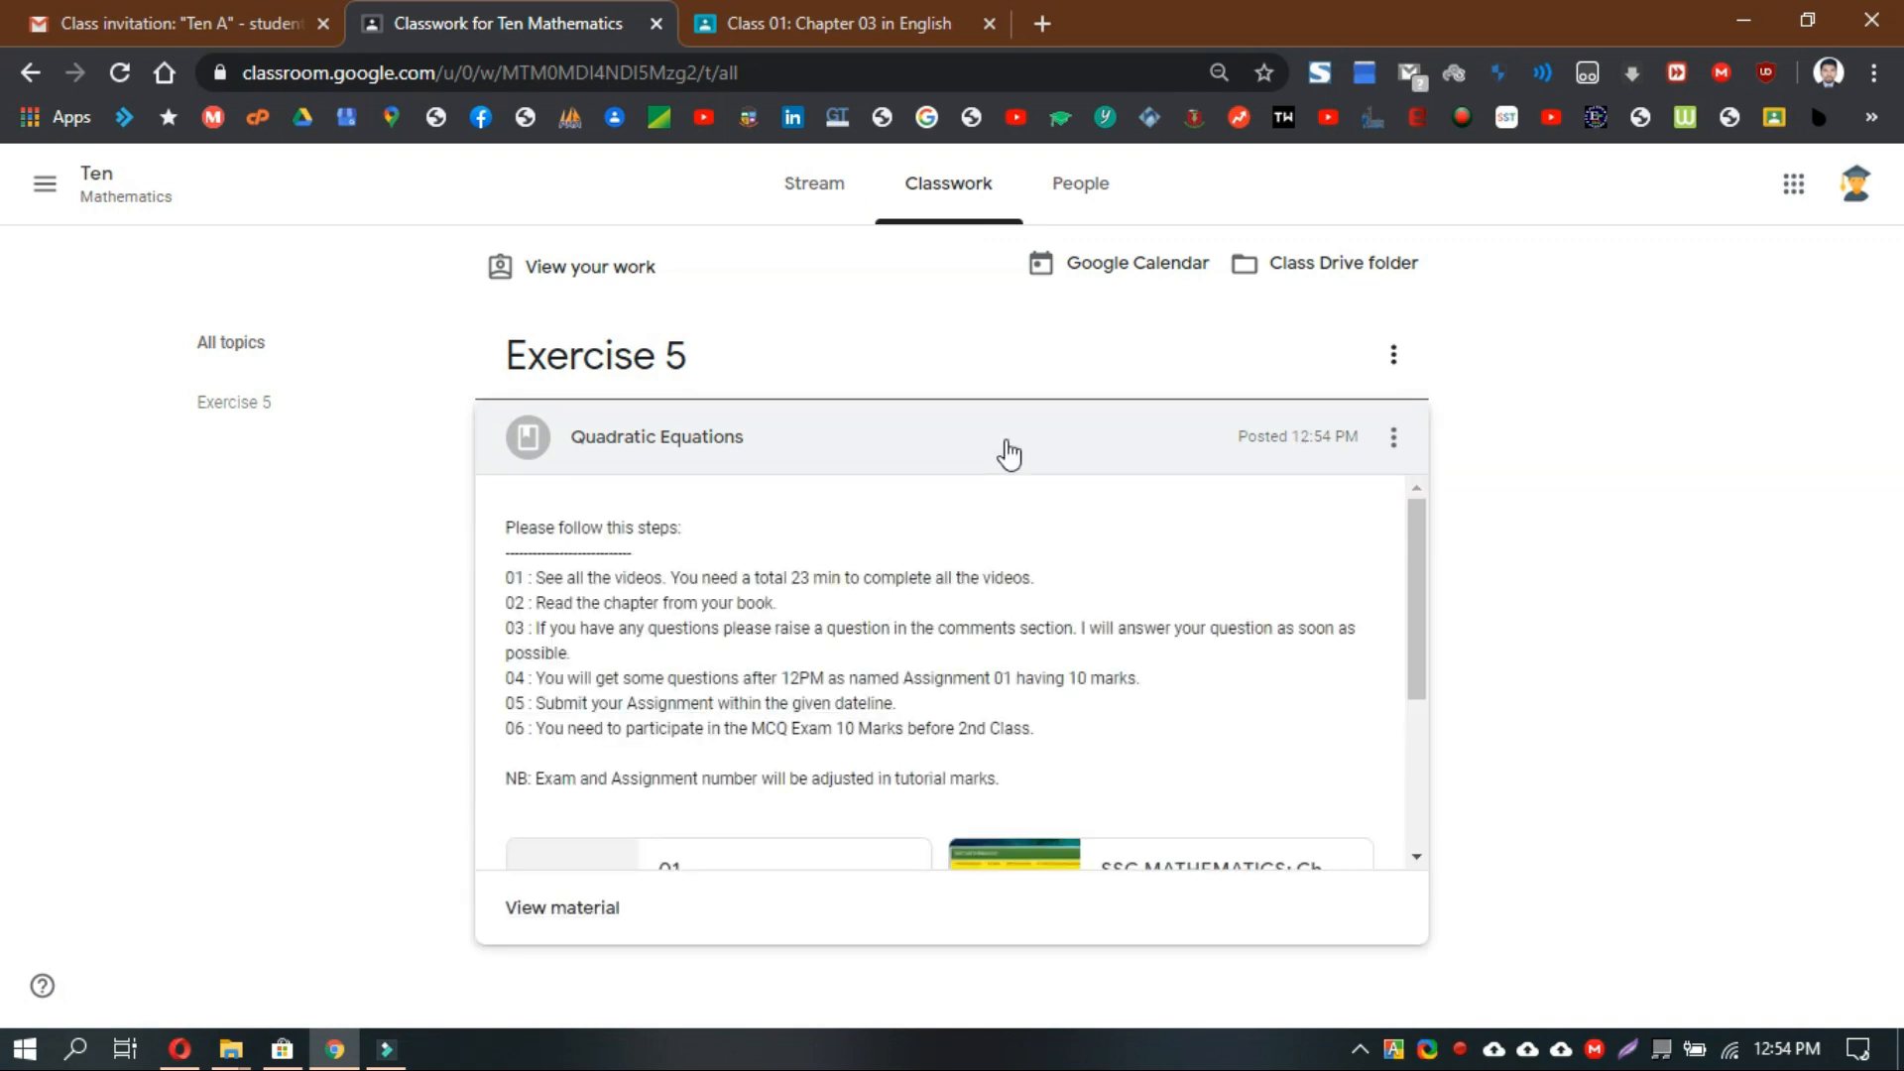
click(545, 908)
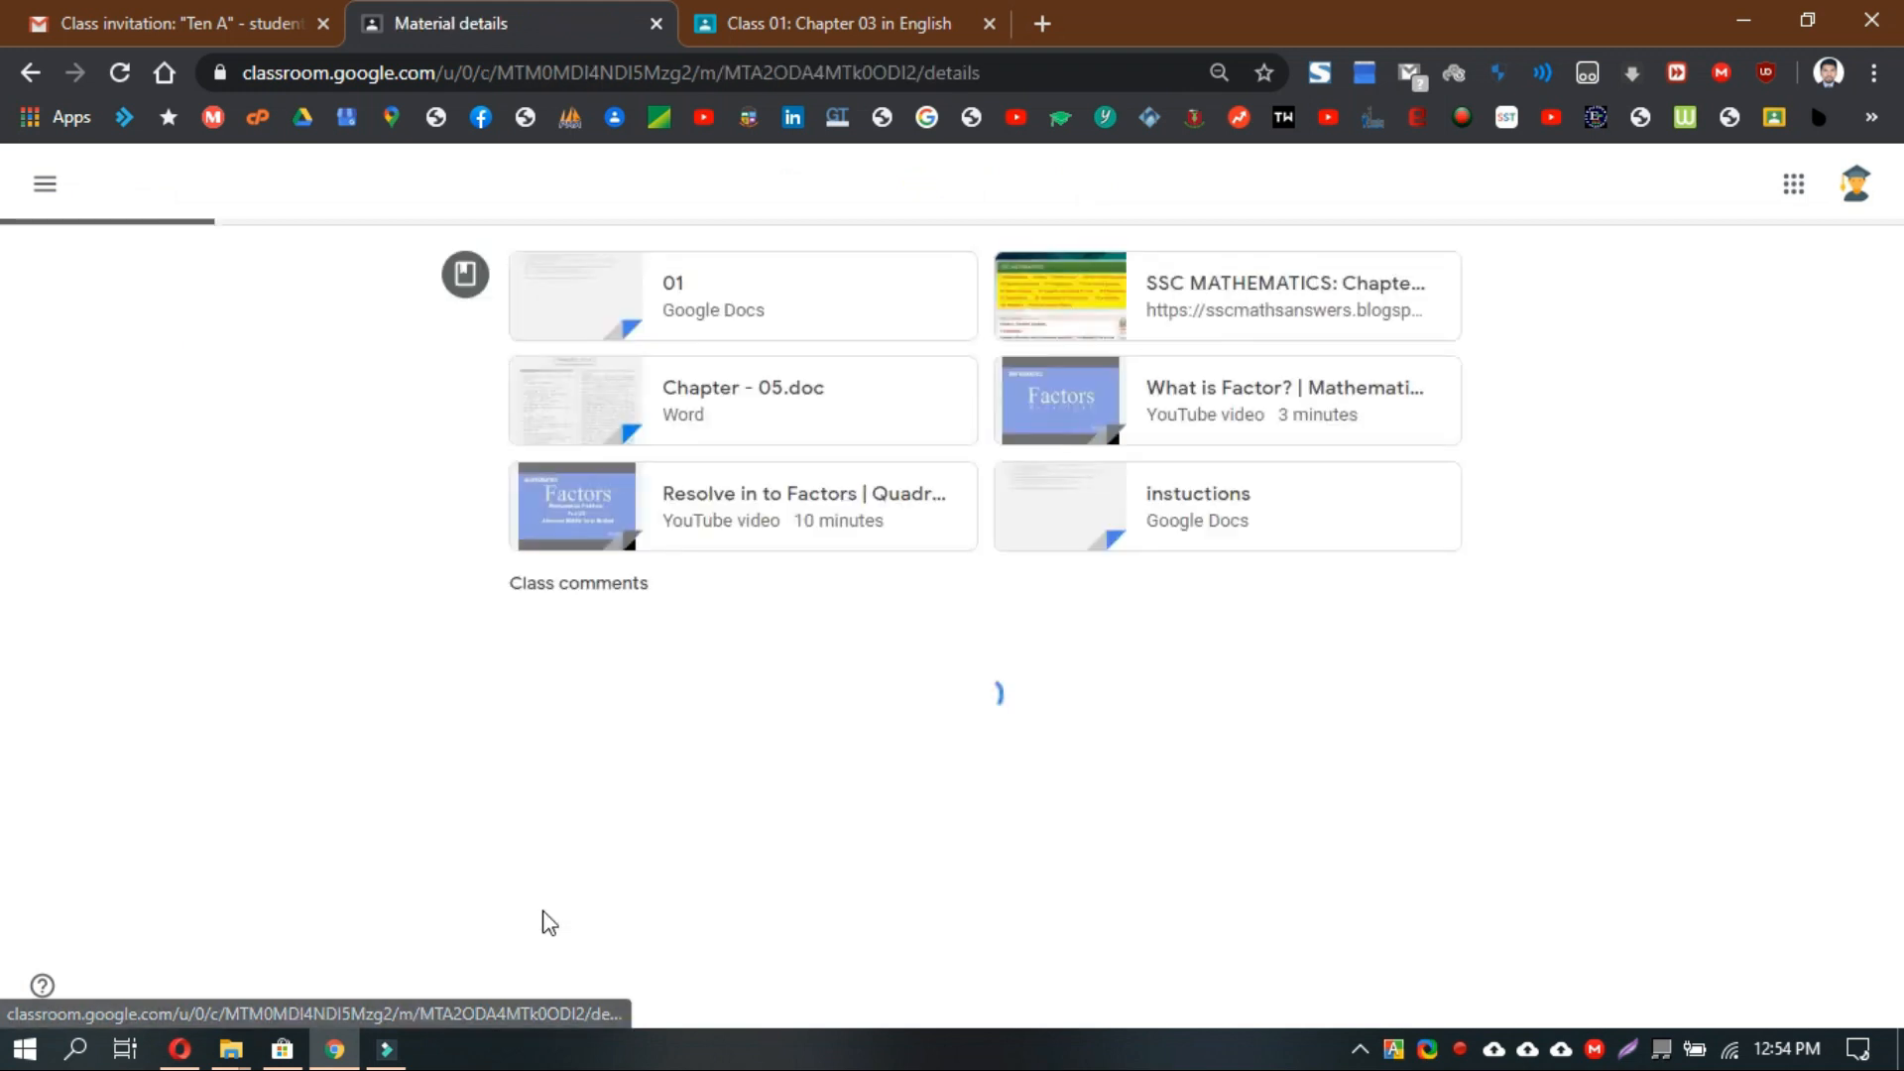
scroll(956, 438, down, 1)
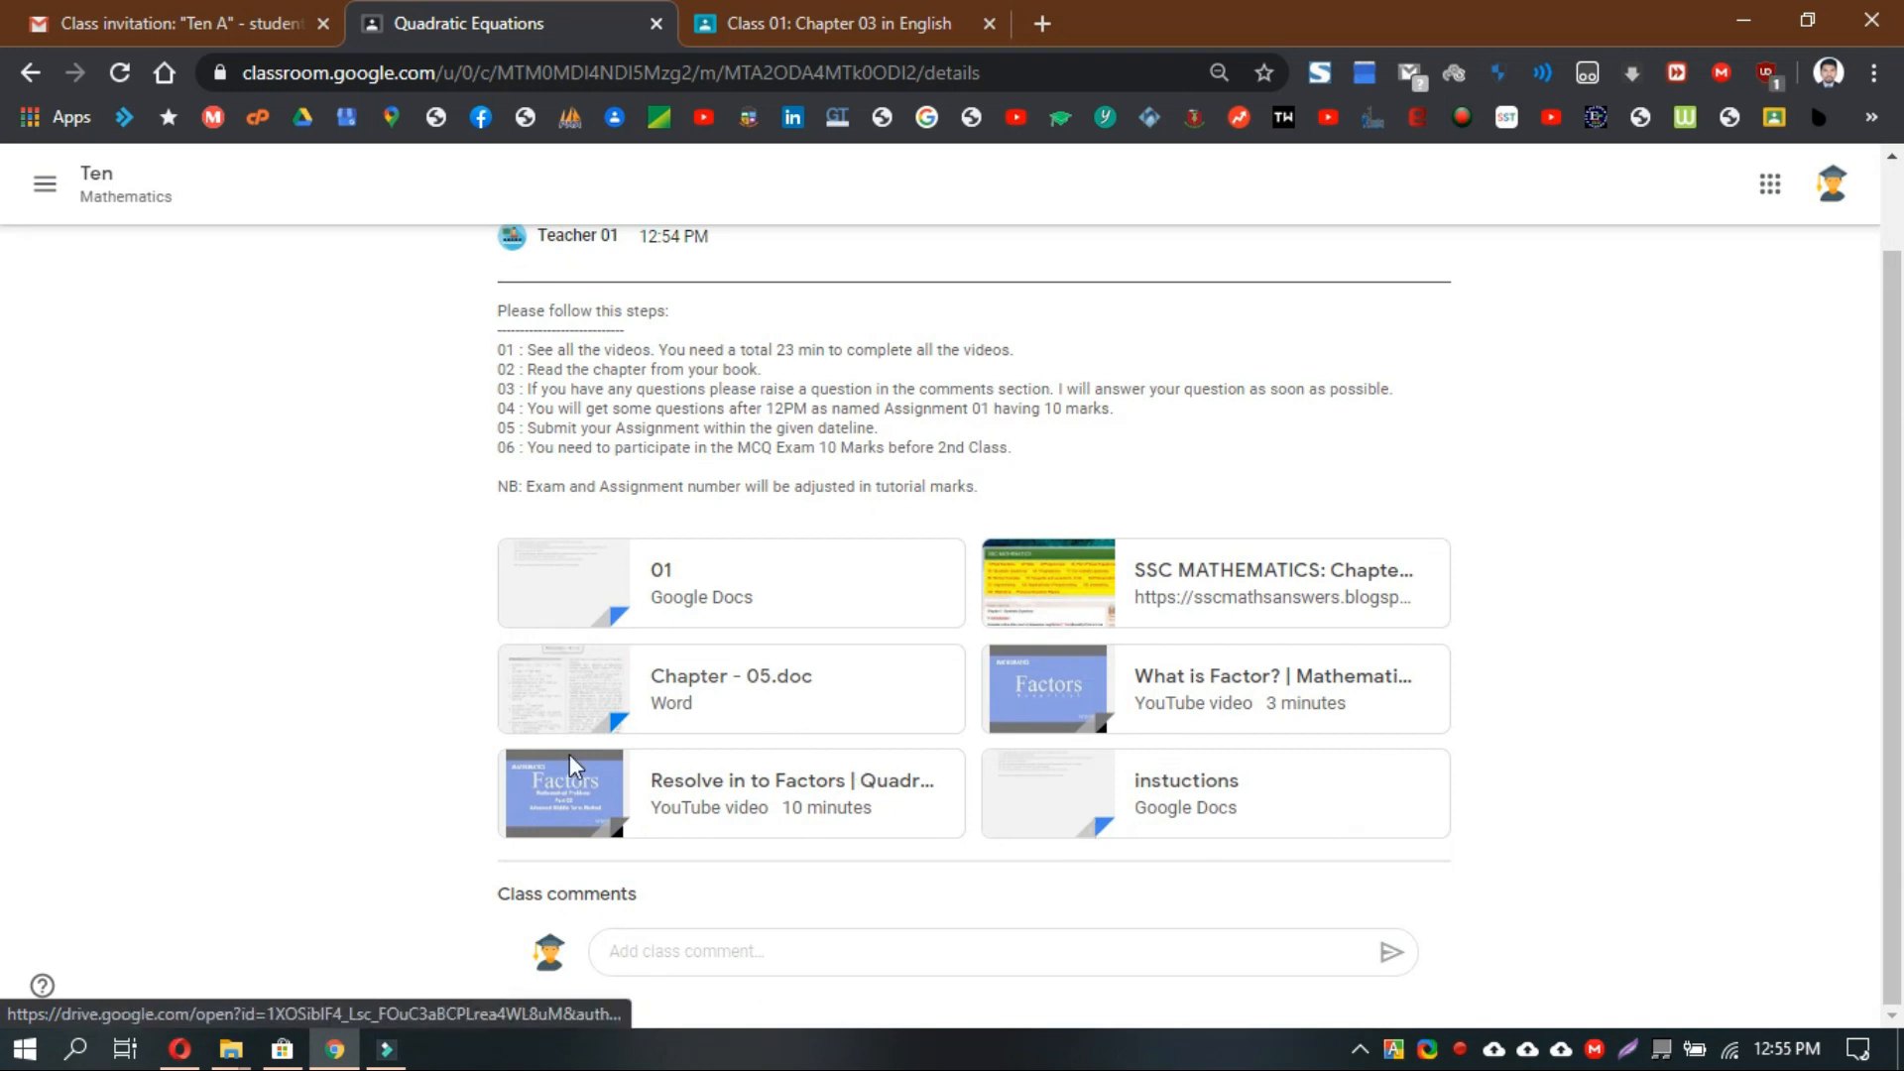
scroll(722, 711, up, 1)
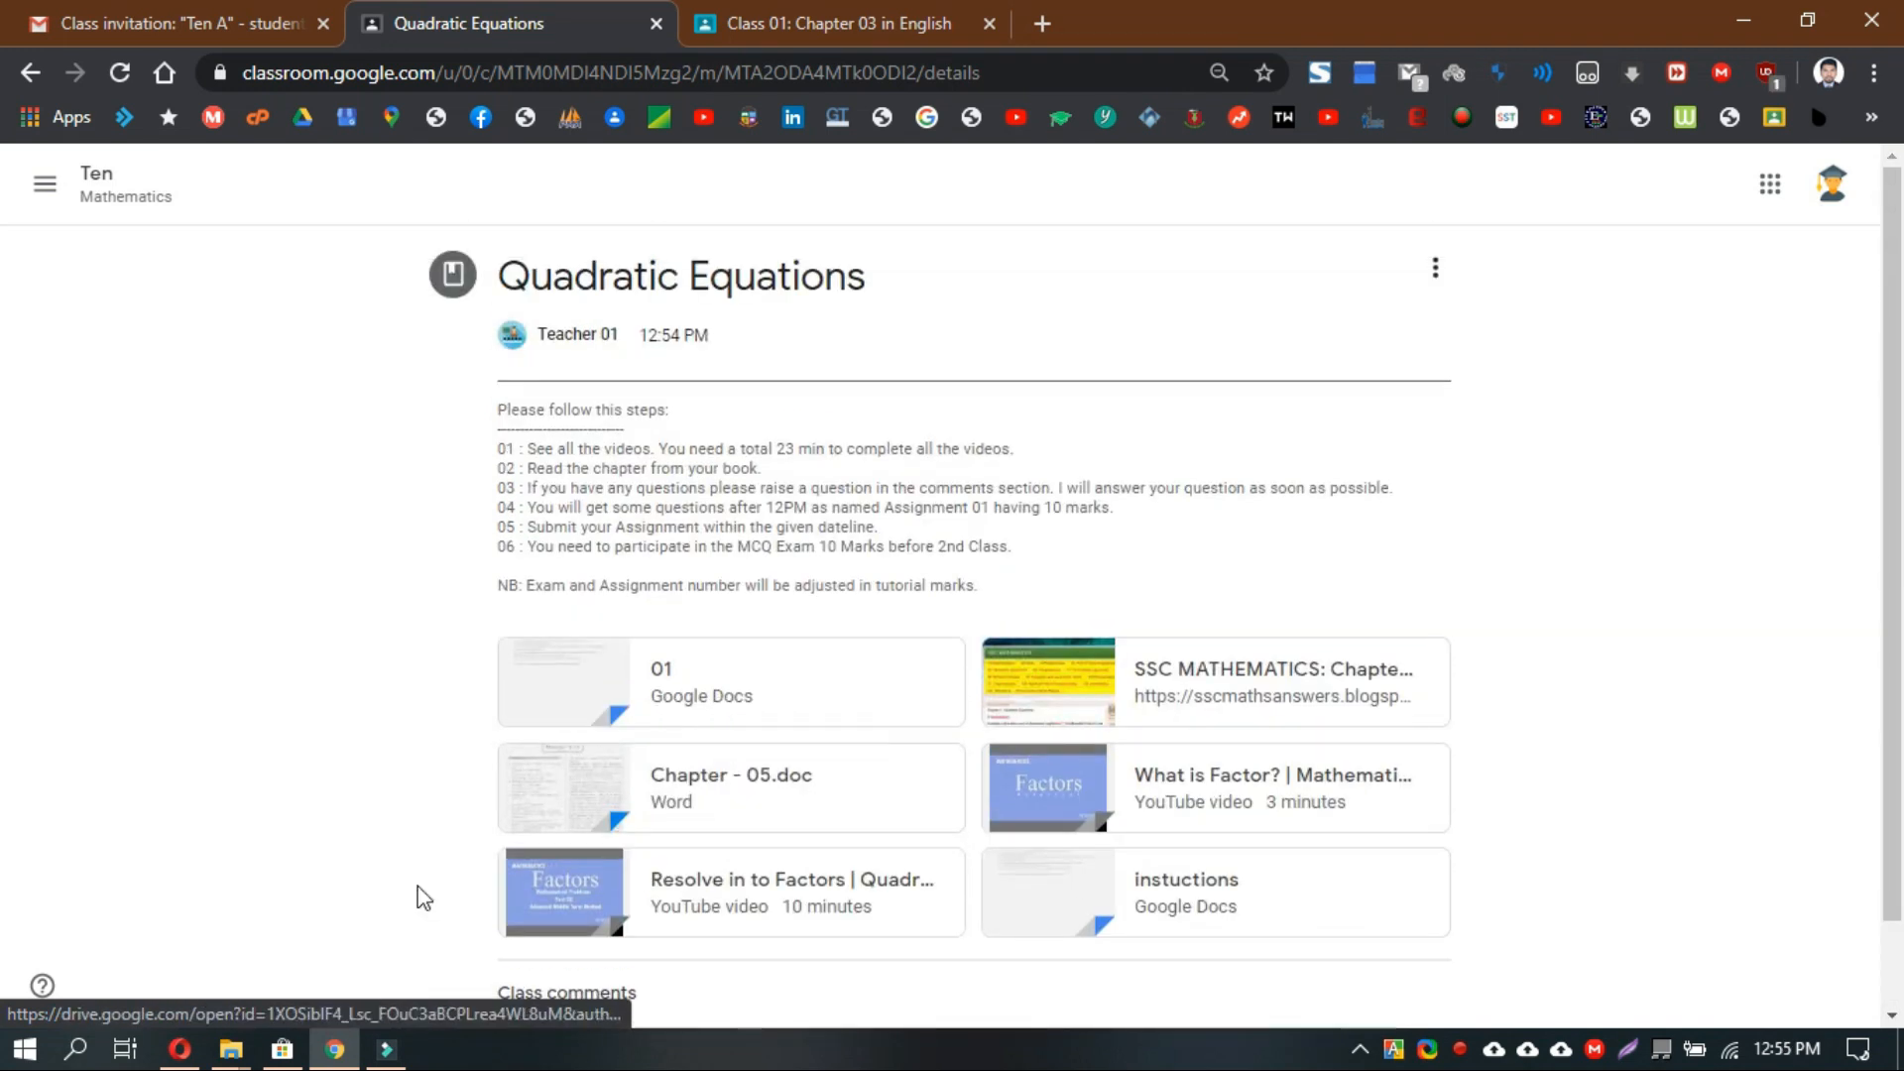
Switch to the teacher's class in Opera, check the creation options, and open the posted Quadratic Equations for editing, then close it unchanged.
click(193, 1052)
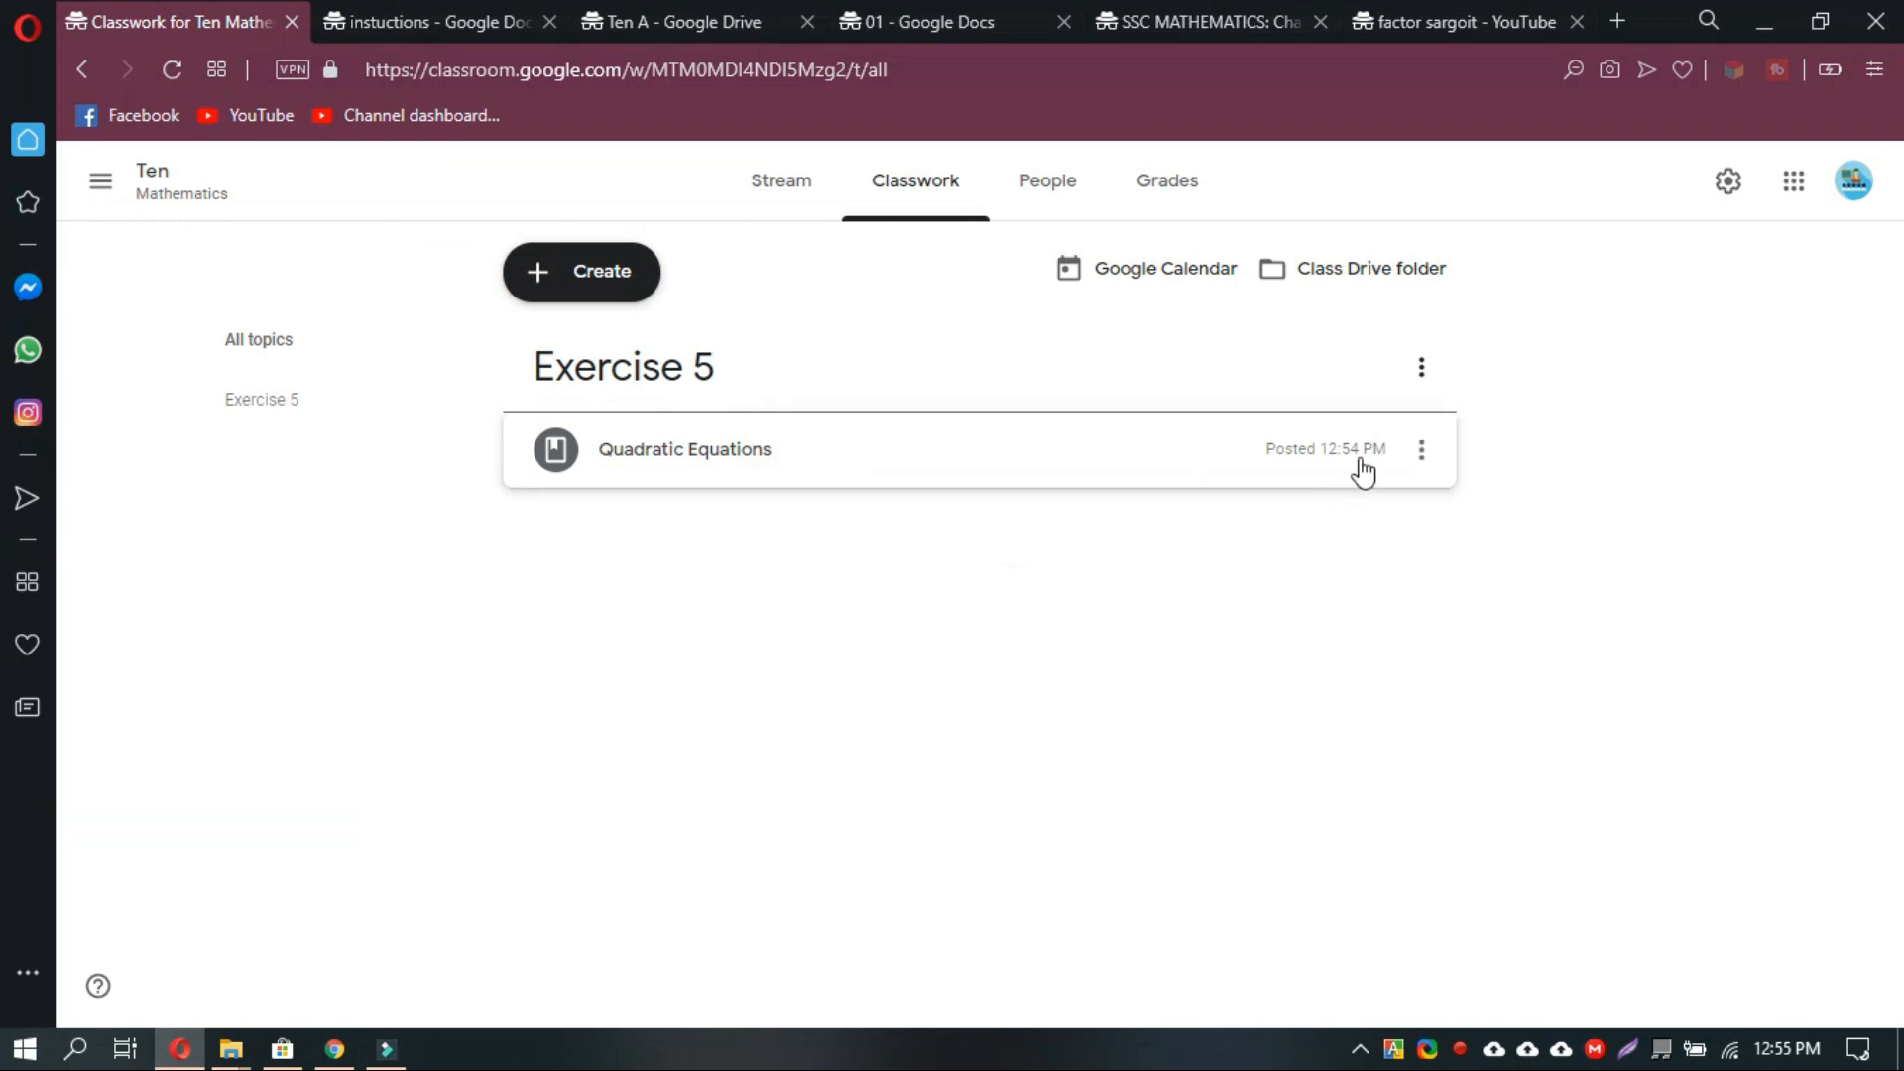
click(591, 289)
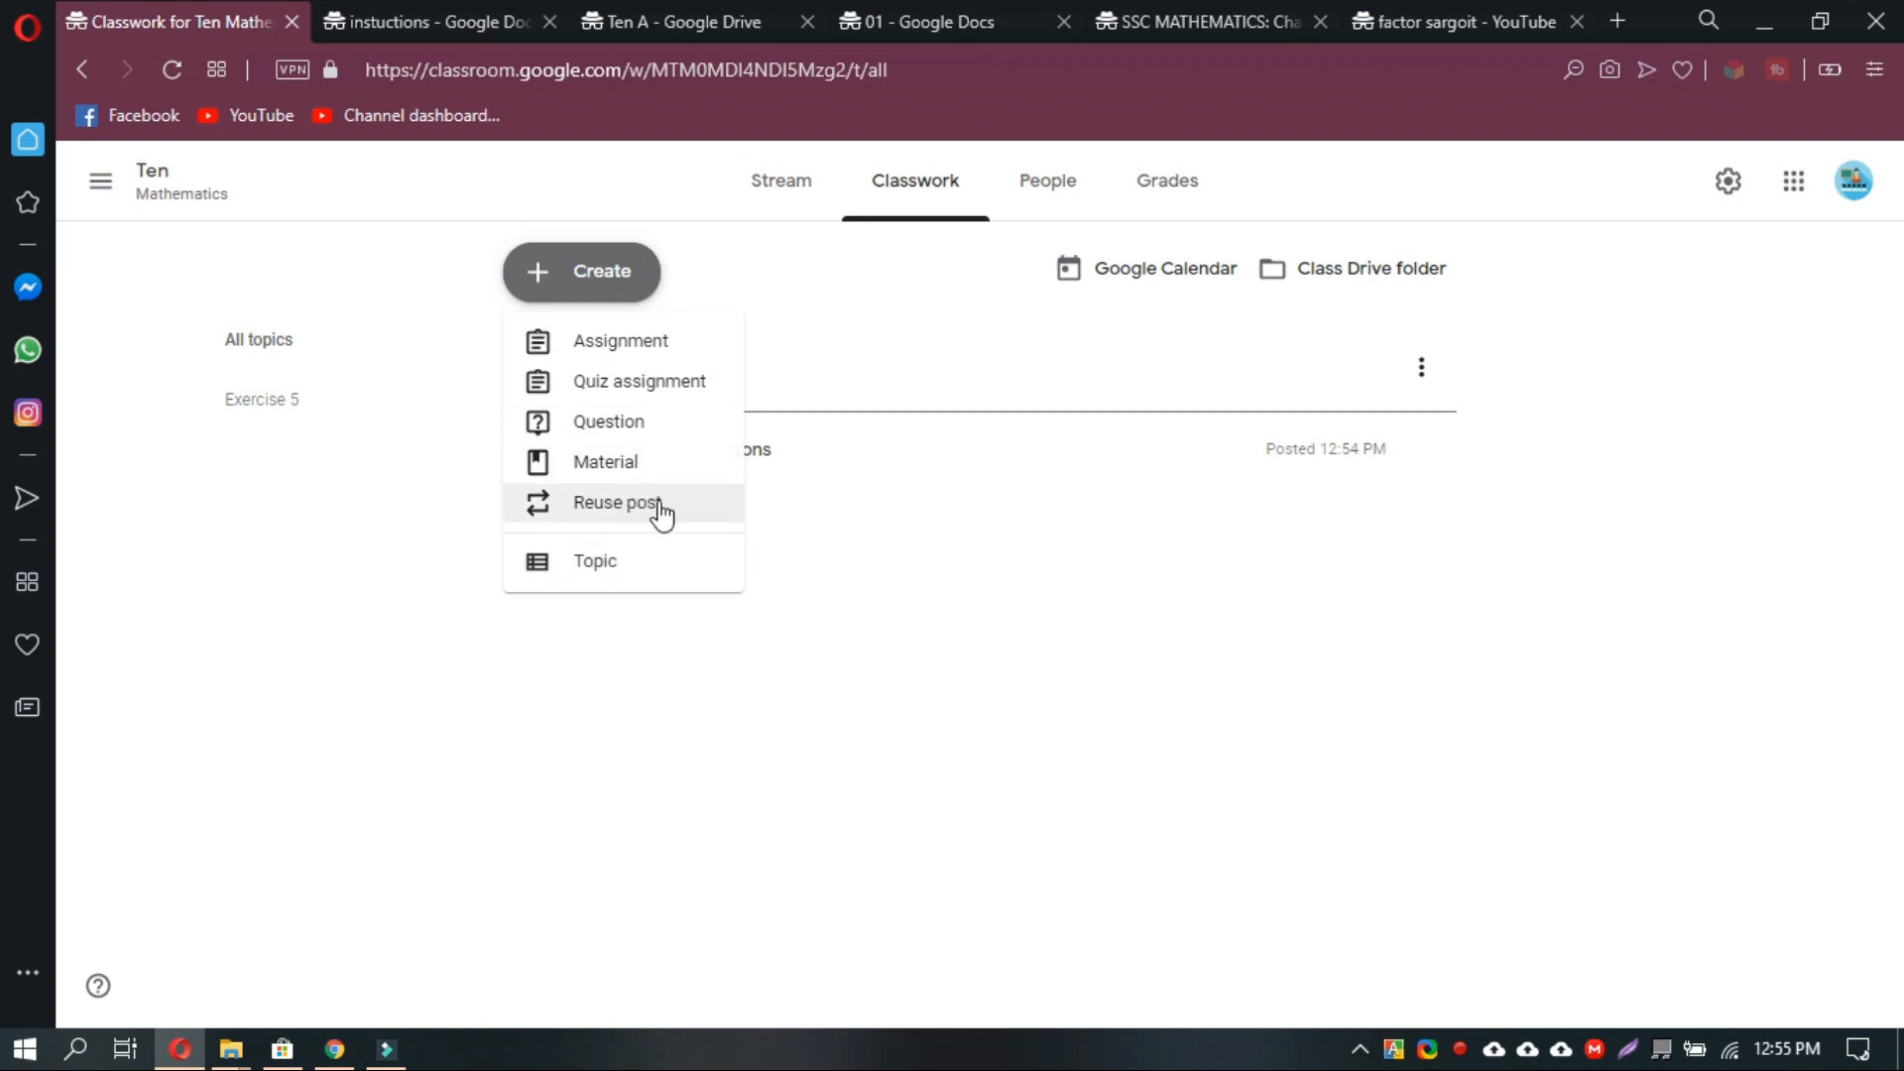
click(1237, 519)
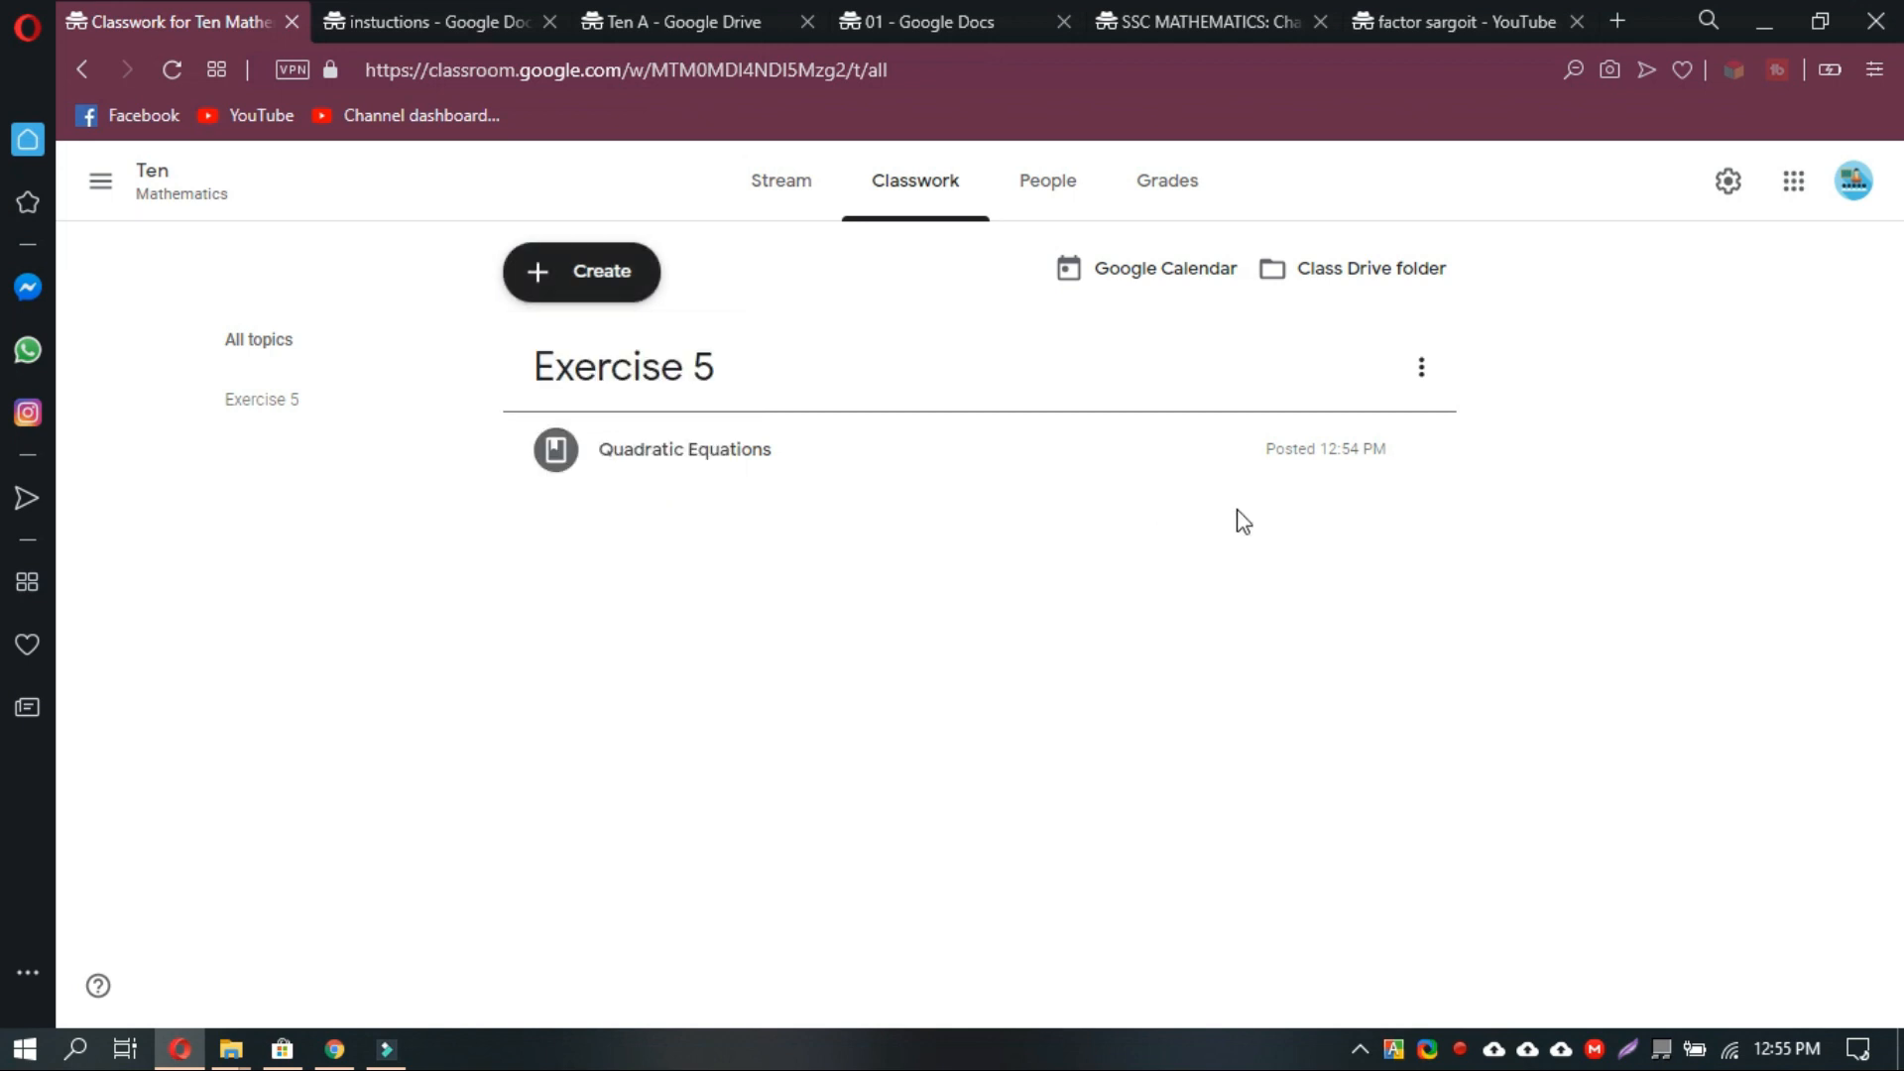
click(1429, 468)
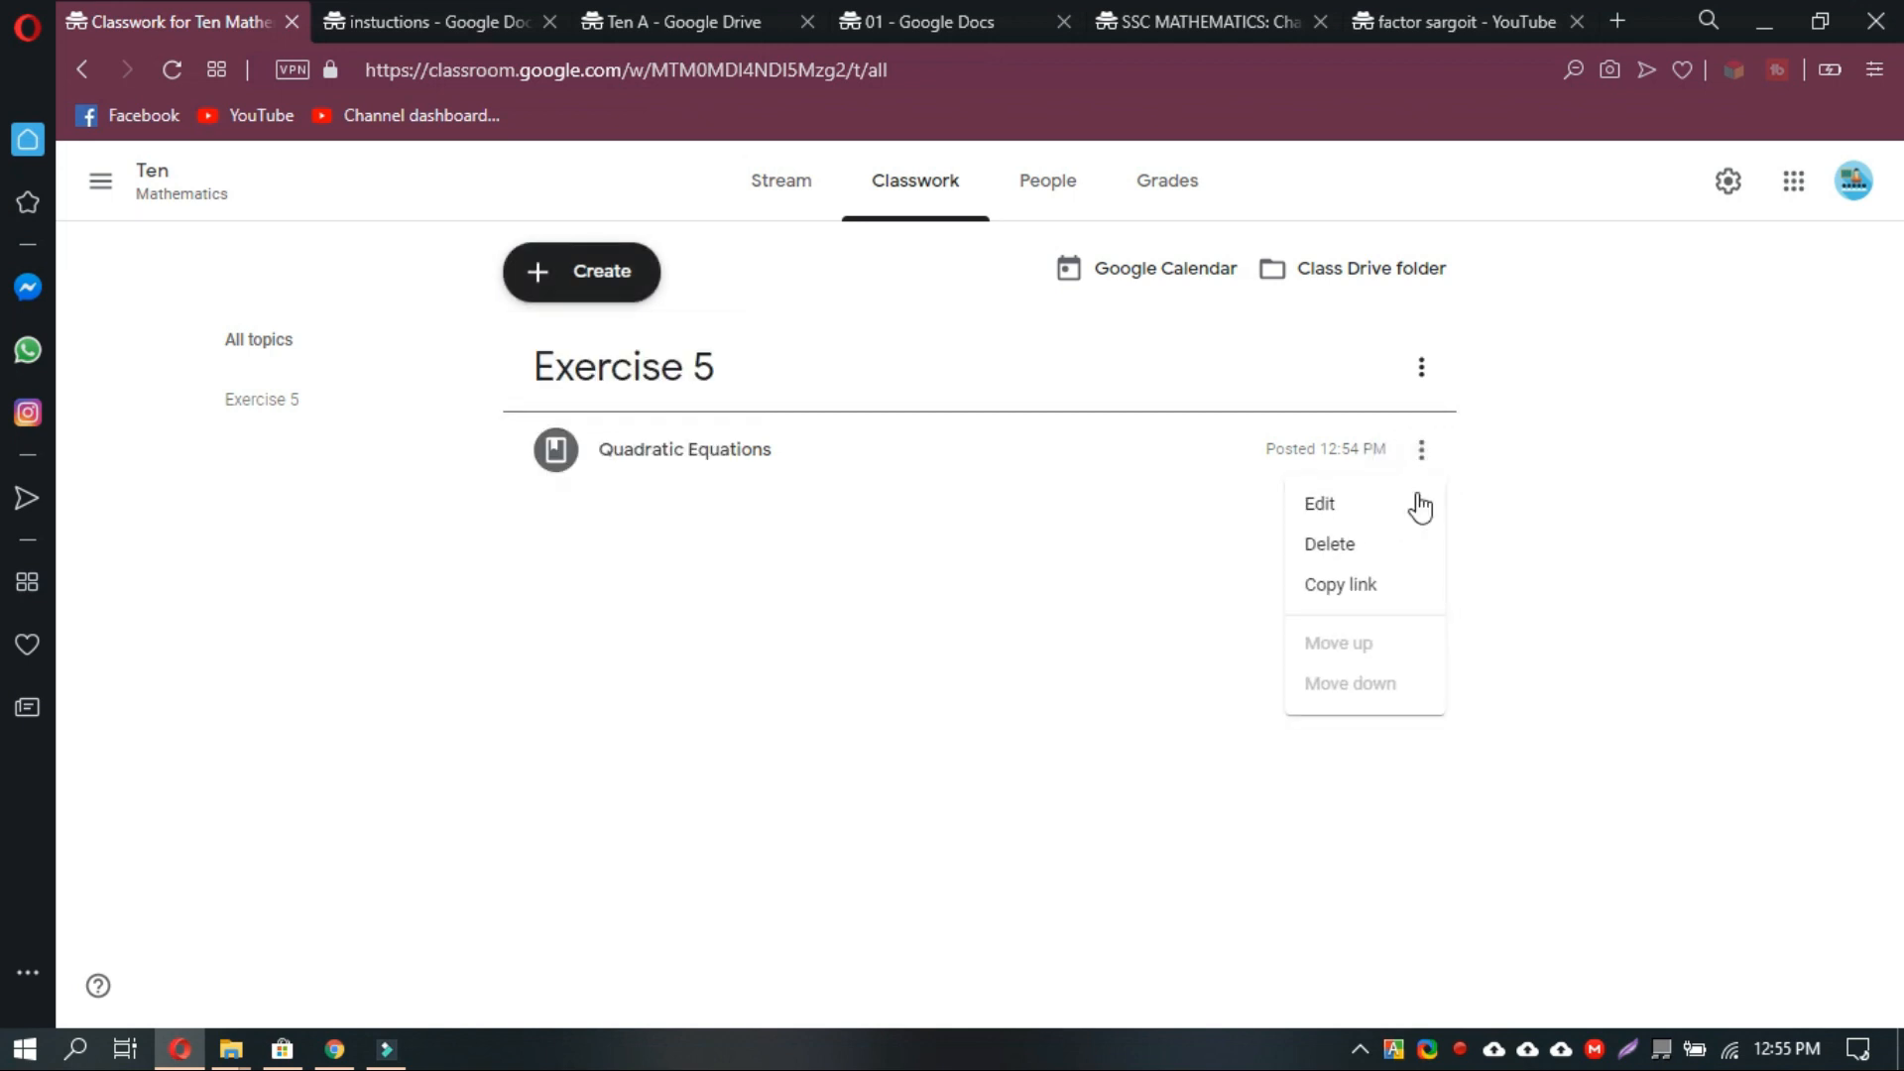
click(1401, 508)
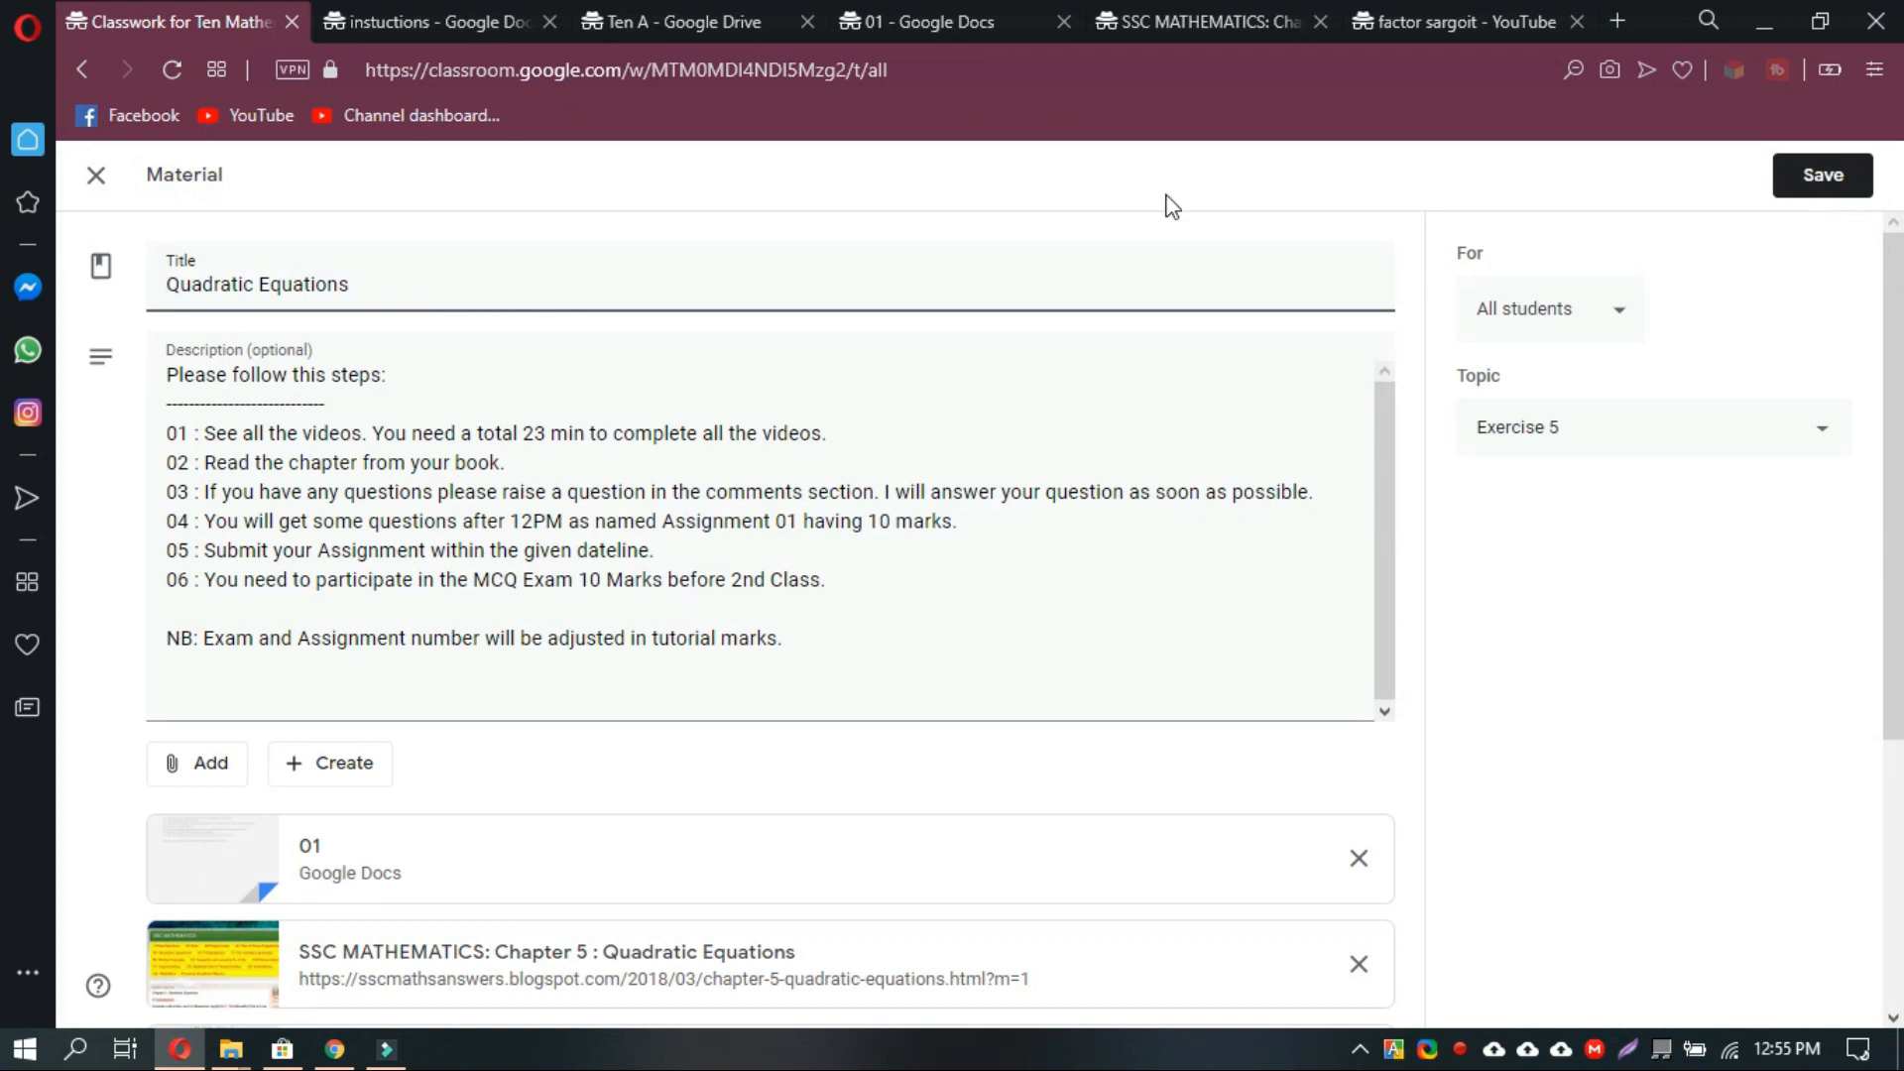
click(98, 188)
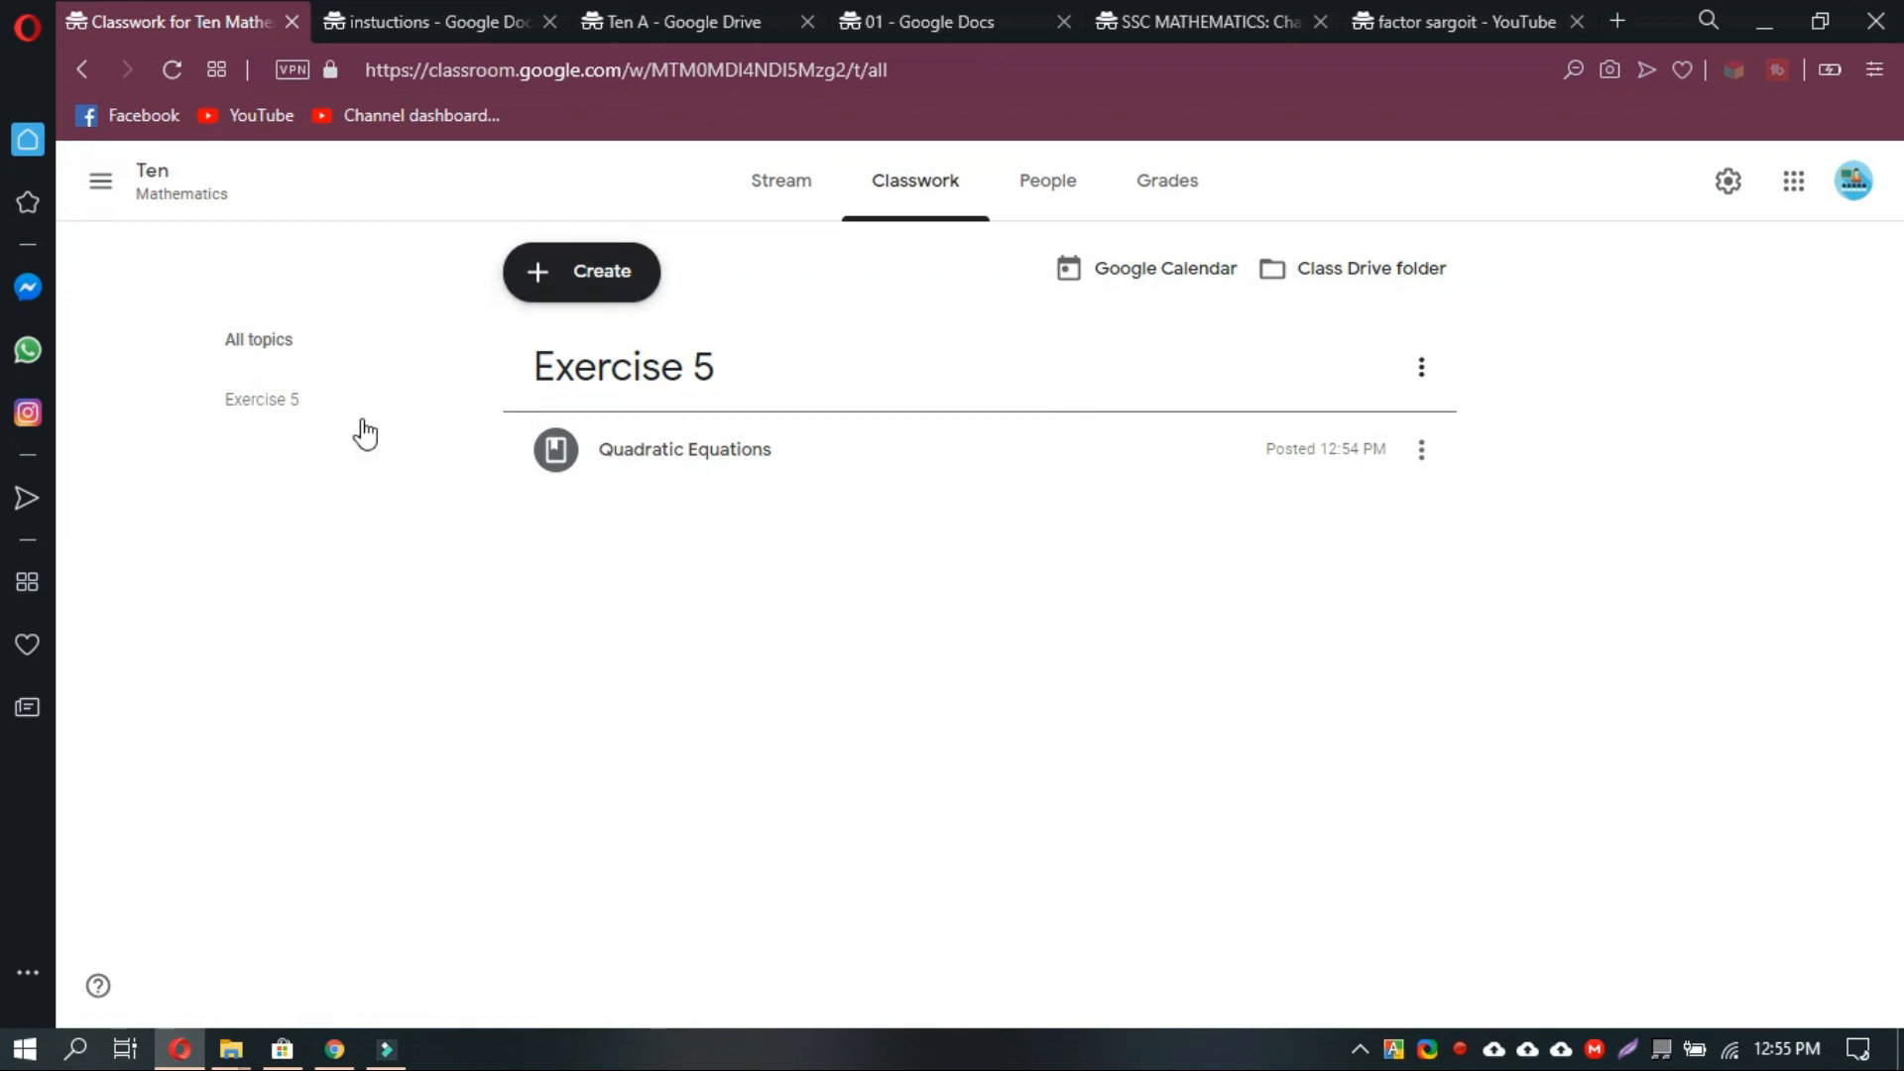
Reuse the Quadratic Equations post from the Ten Mathematics class, creating new copies of all attachments.
click(608, 287)
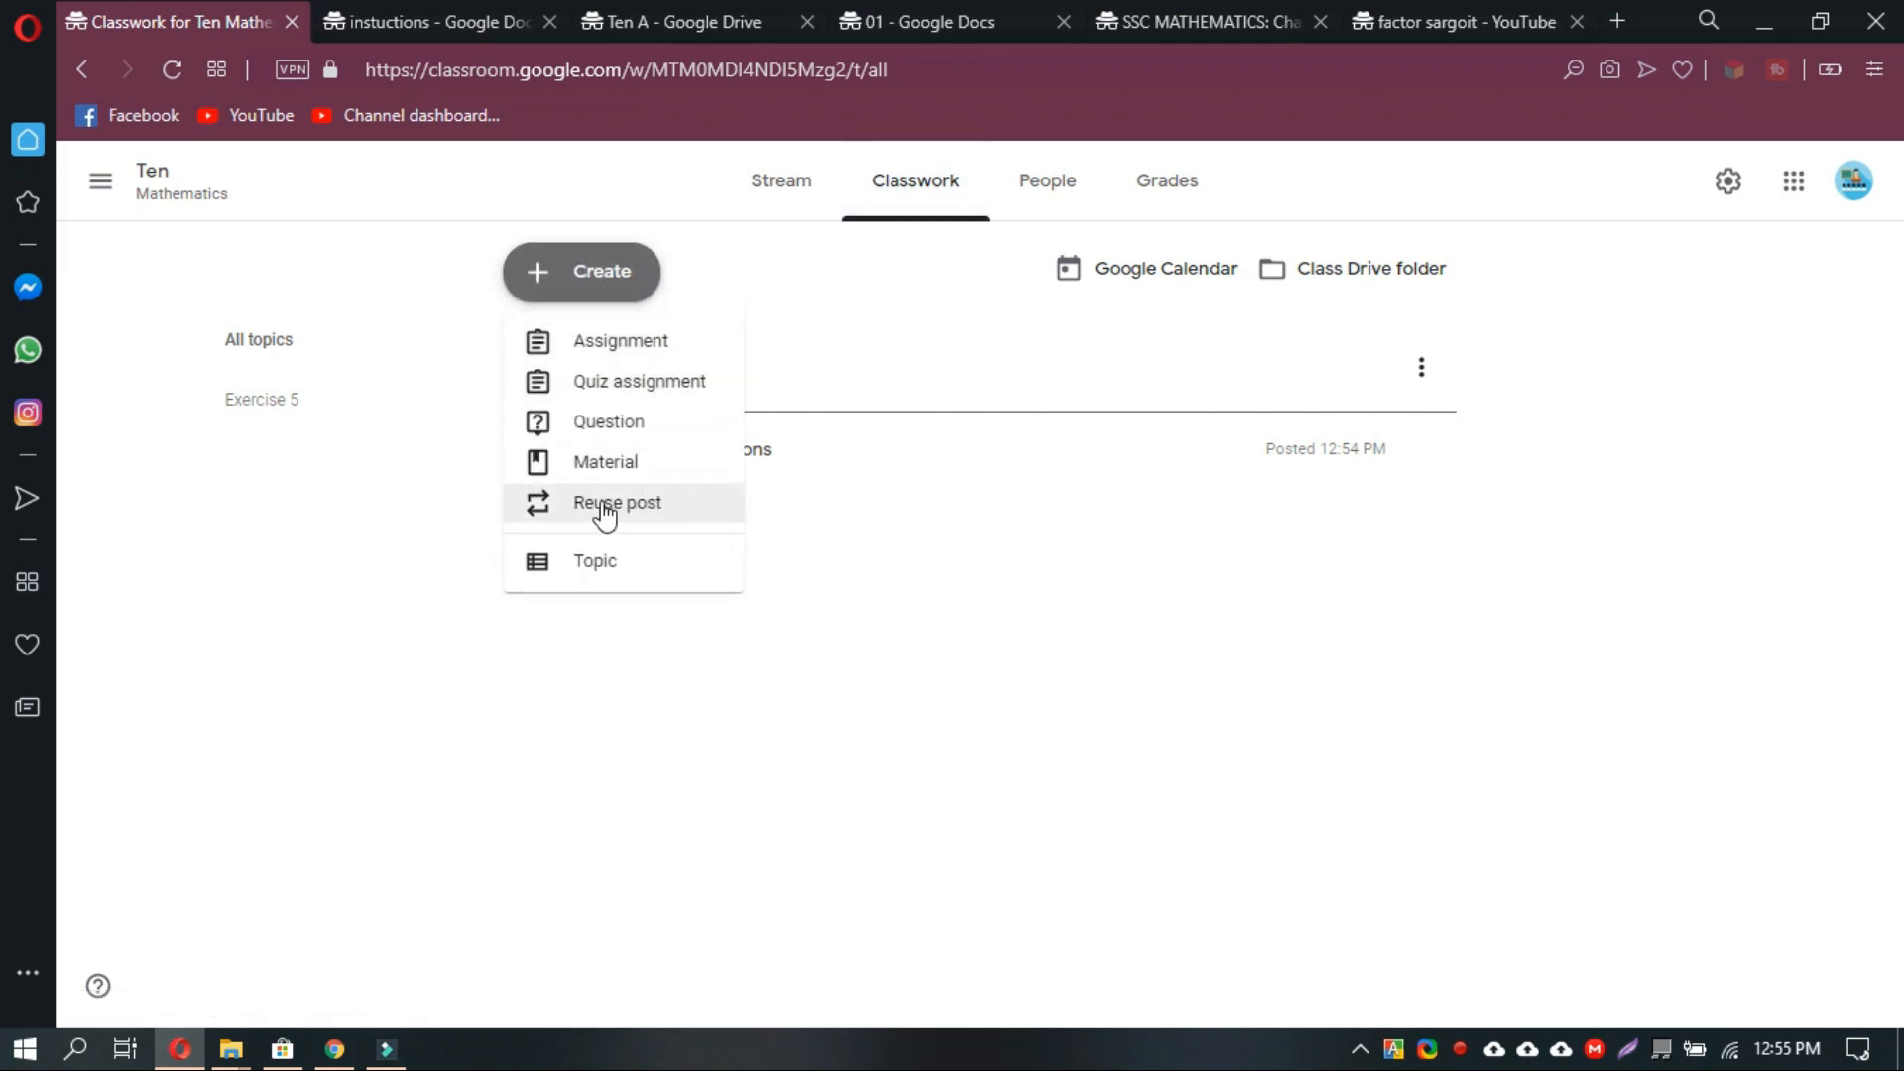
click(641, 504)
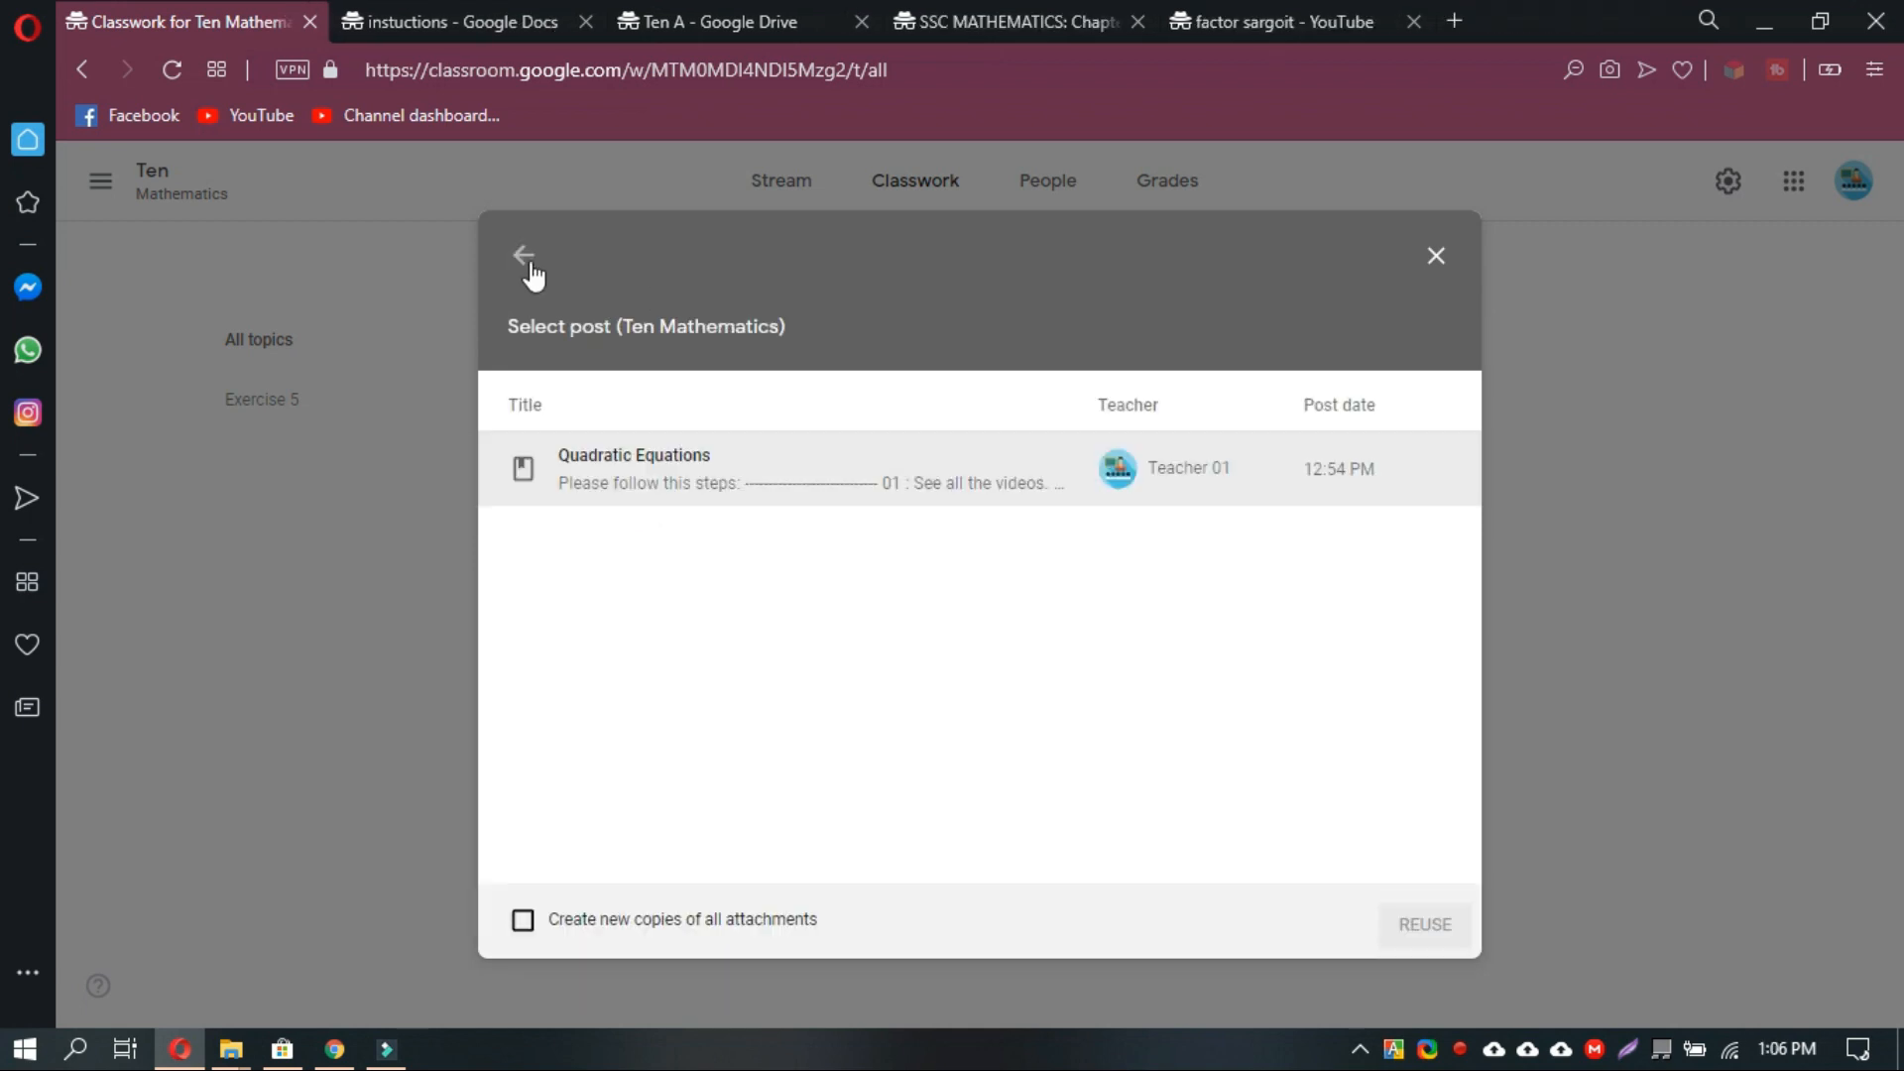
click(523, 264)
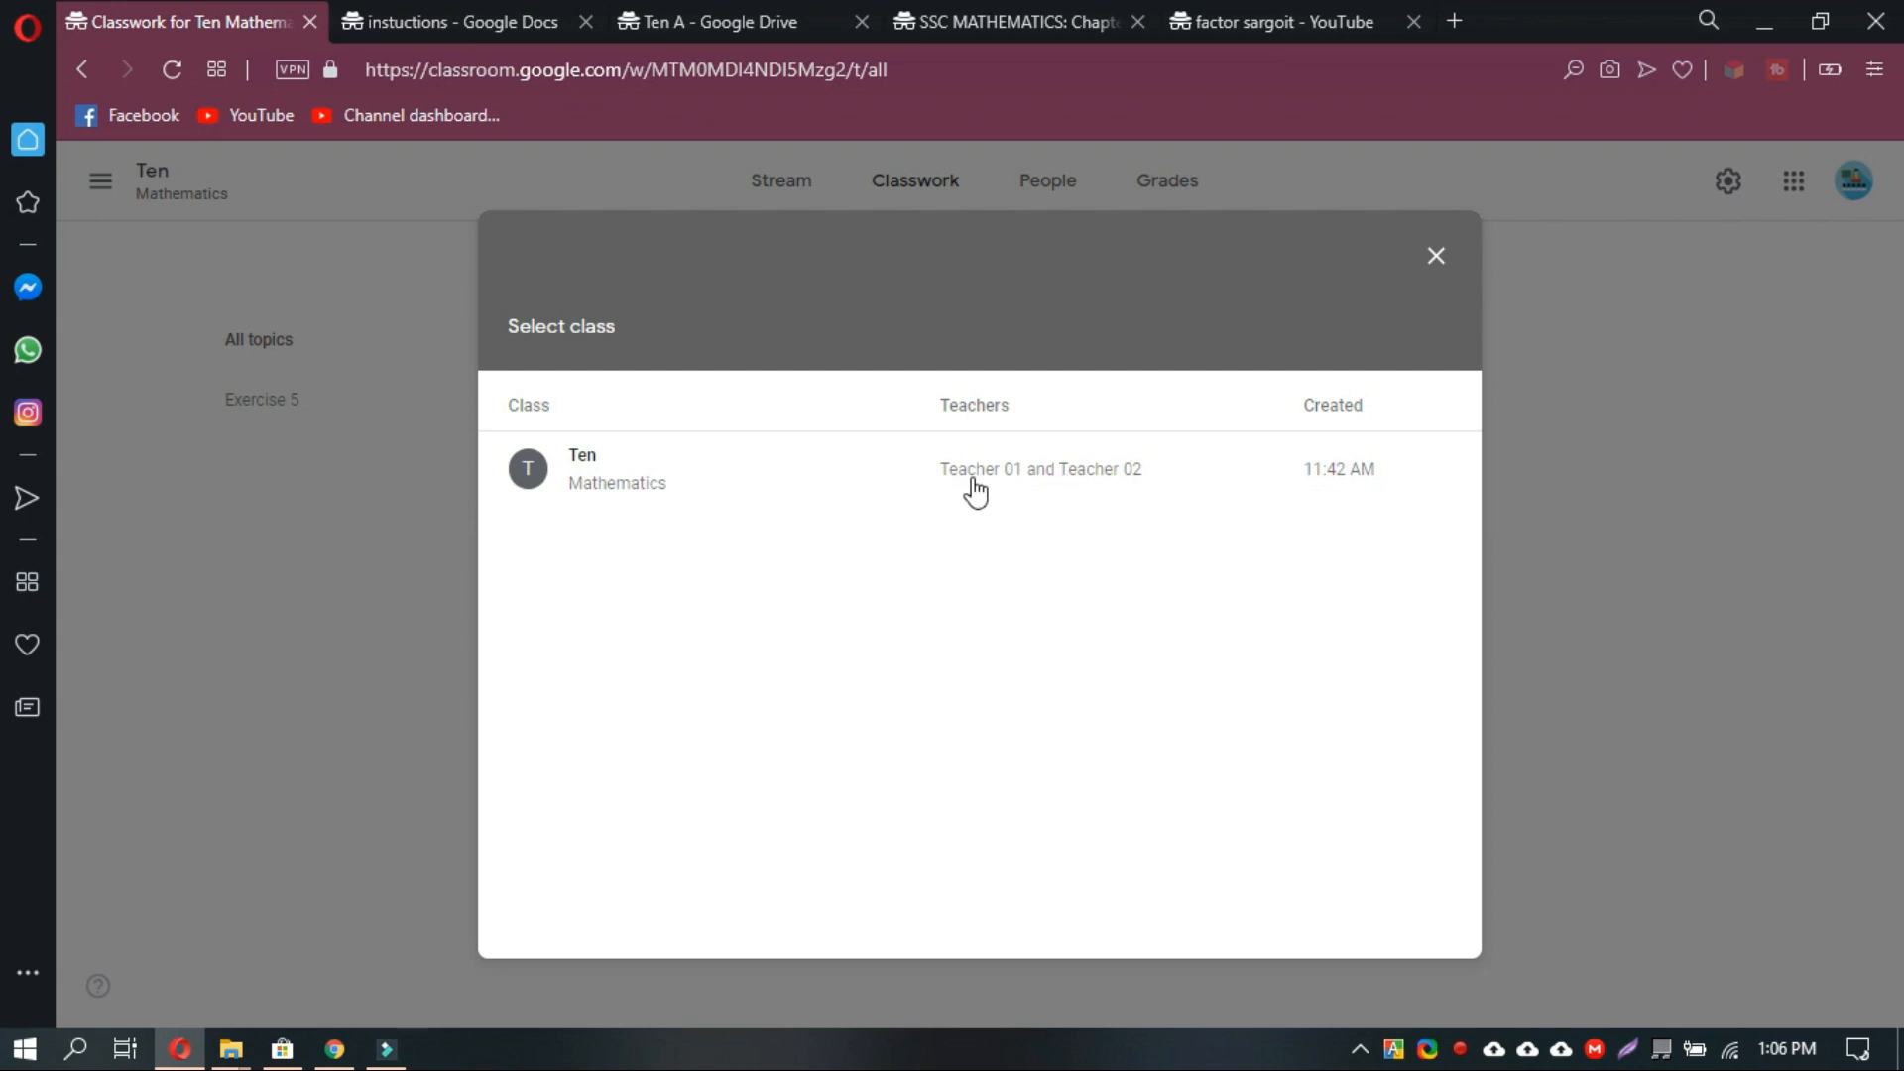
click(773, 486)
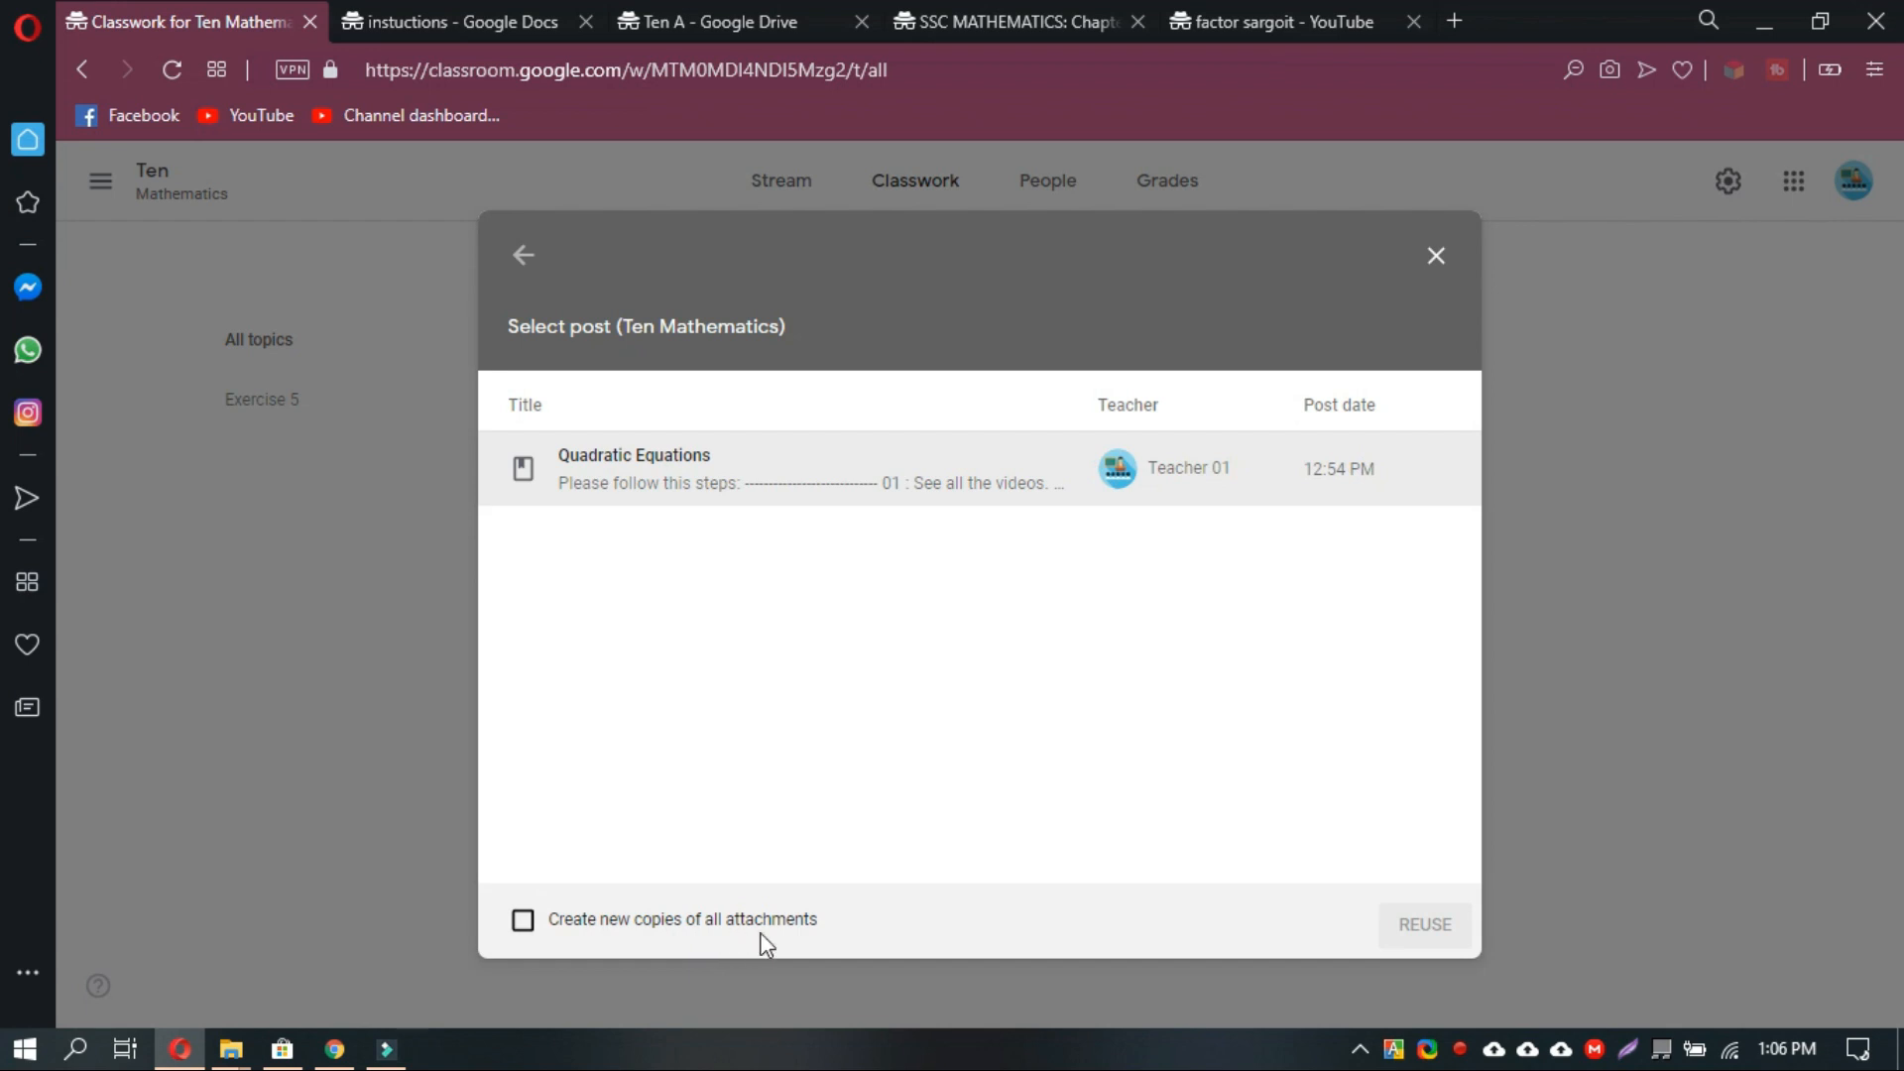
click(523, 922)
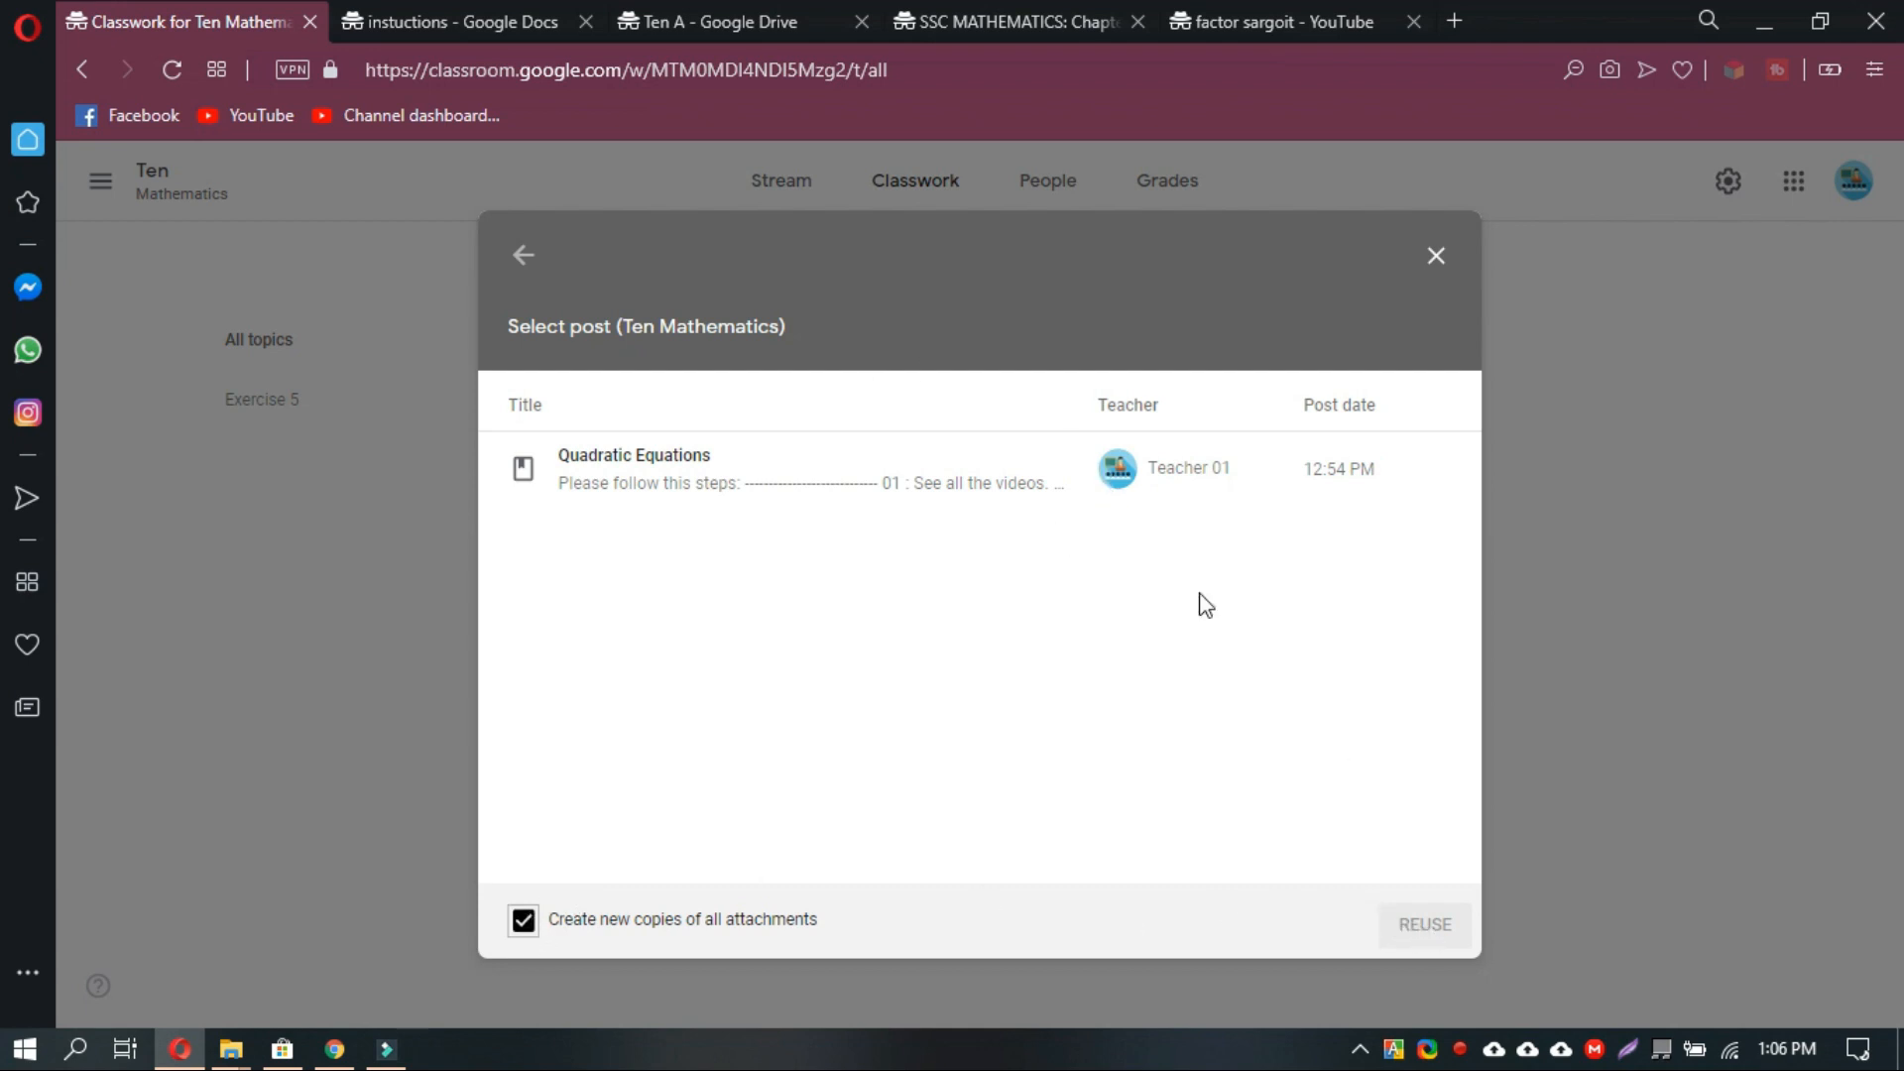
click(531, 486)
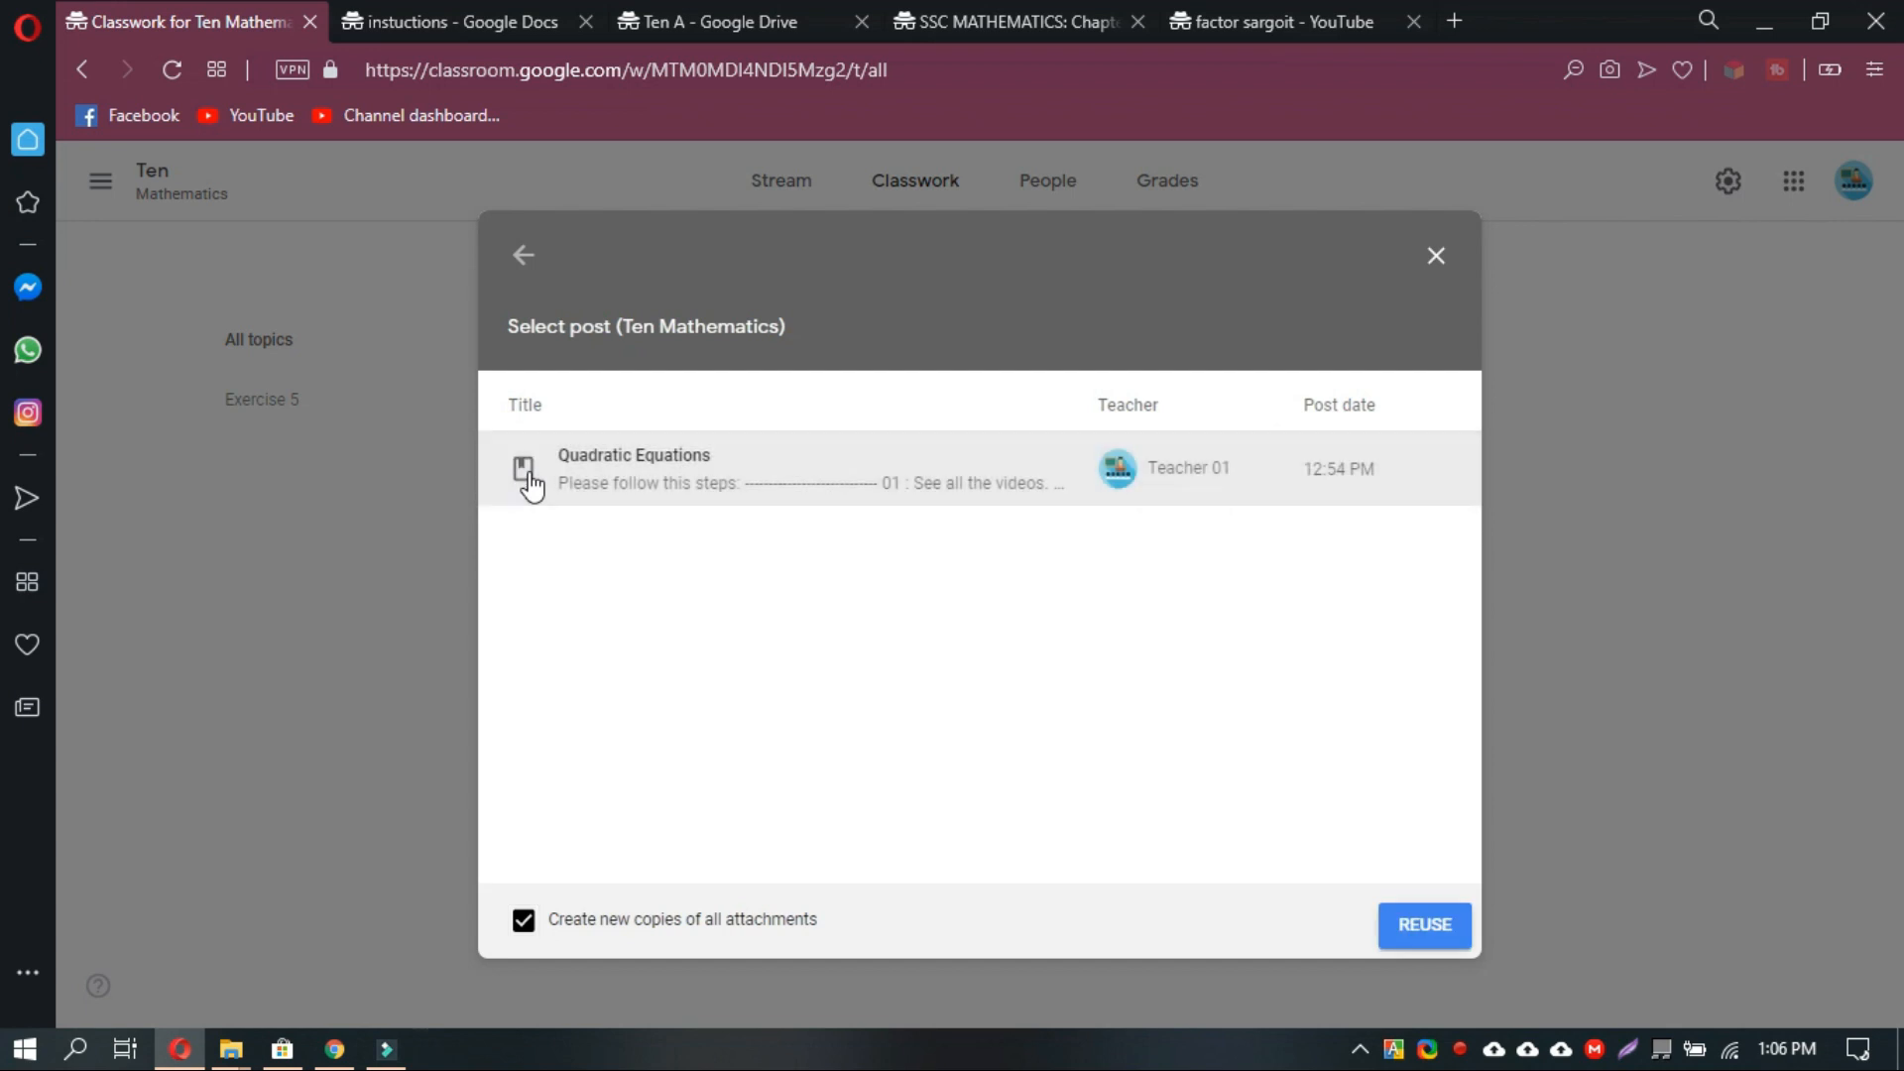
click(1426, 926)
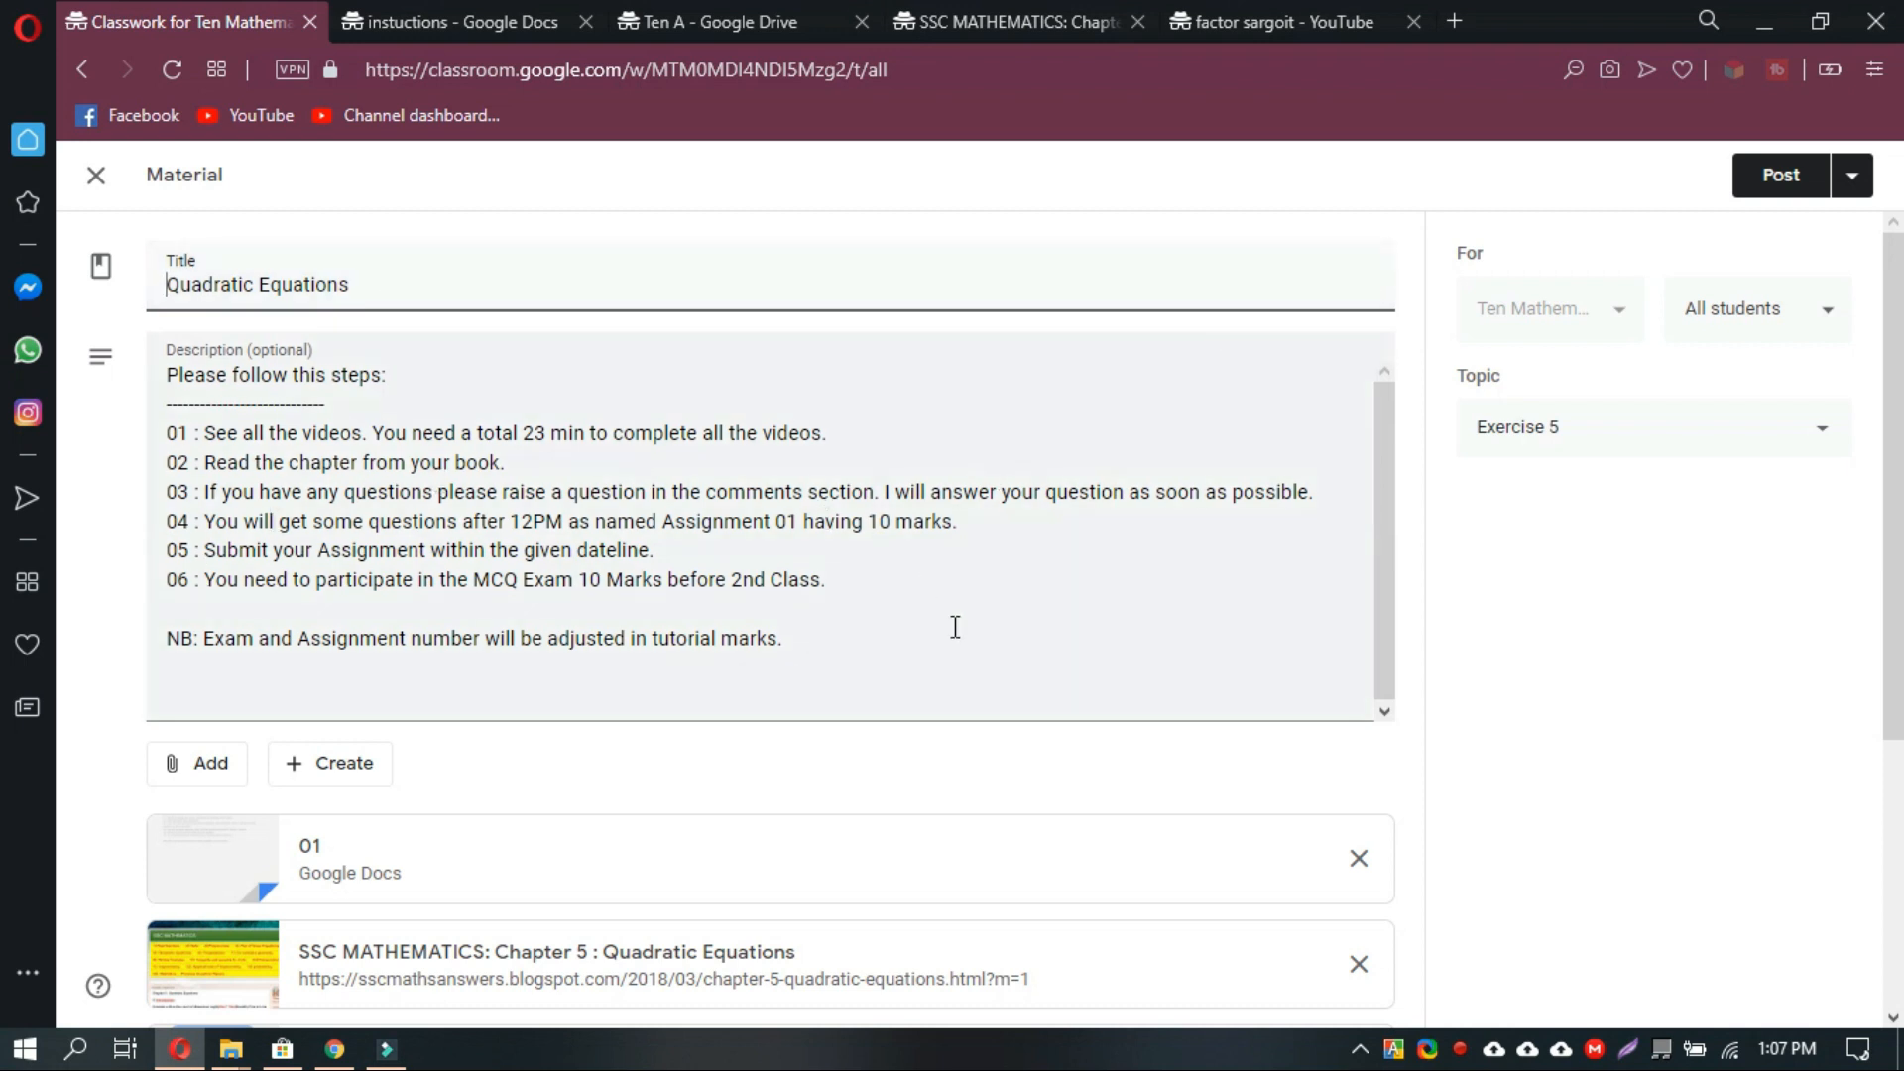
Retitle the reused material Quadratic Equations 02 and replace its description with the copied LCM Basic and LCM of Exercise 5.4 video links.
scroll(955, 627, down, 1)
click(435, 282)
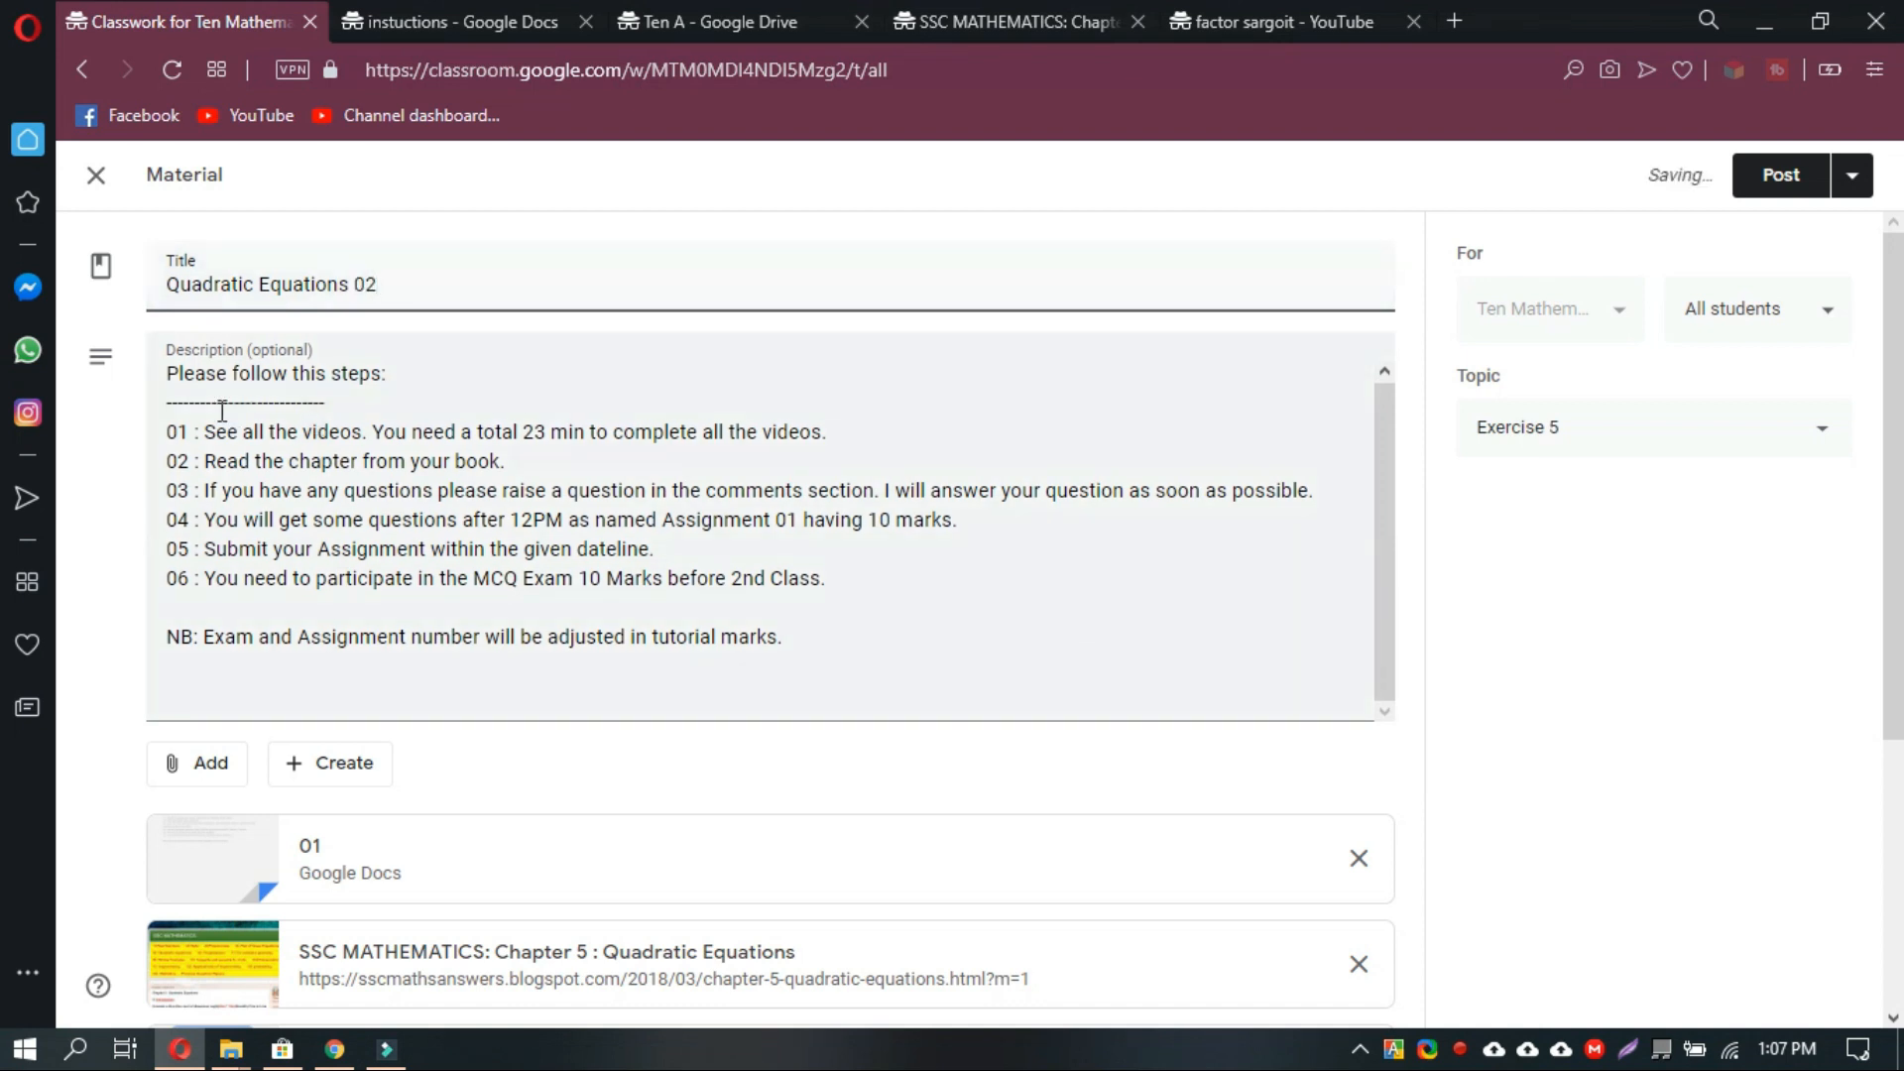
drag(167, 374, 897, 716)
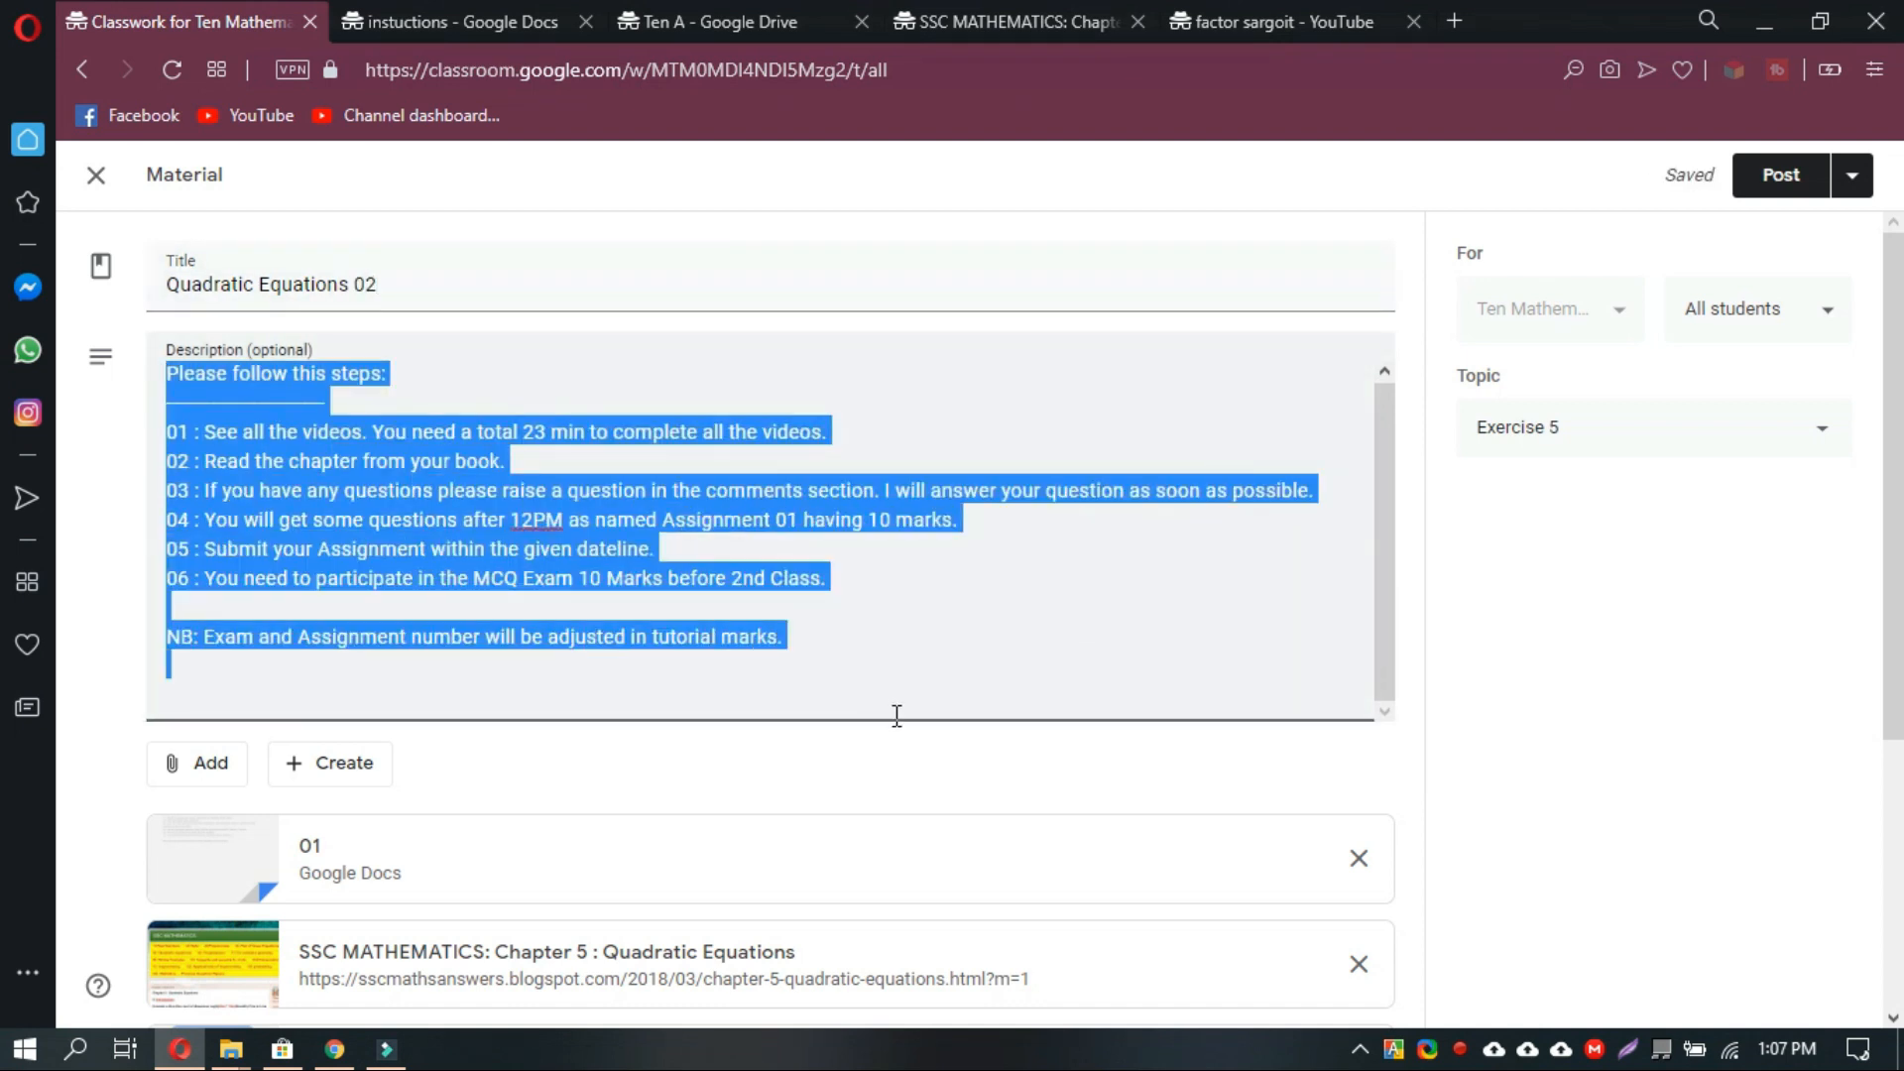
key(BackSpace)
key(ctrl+v)
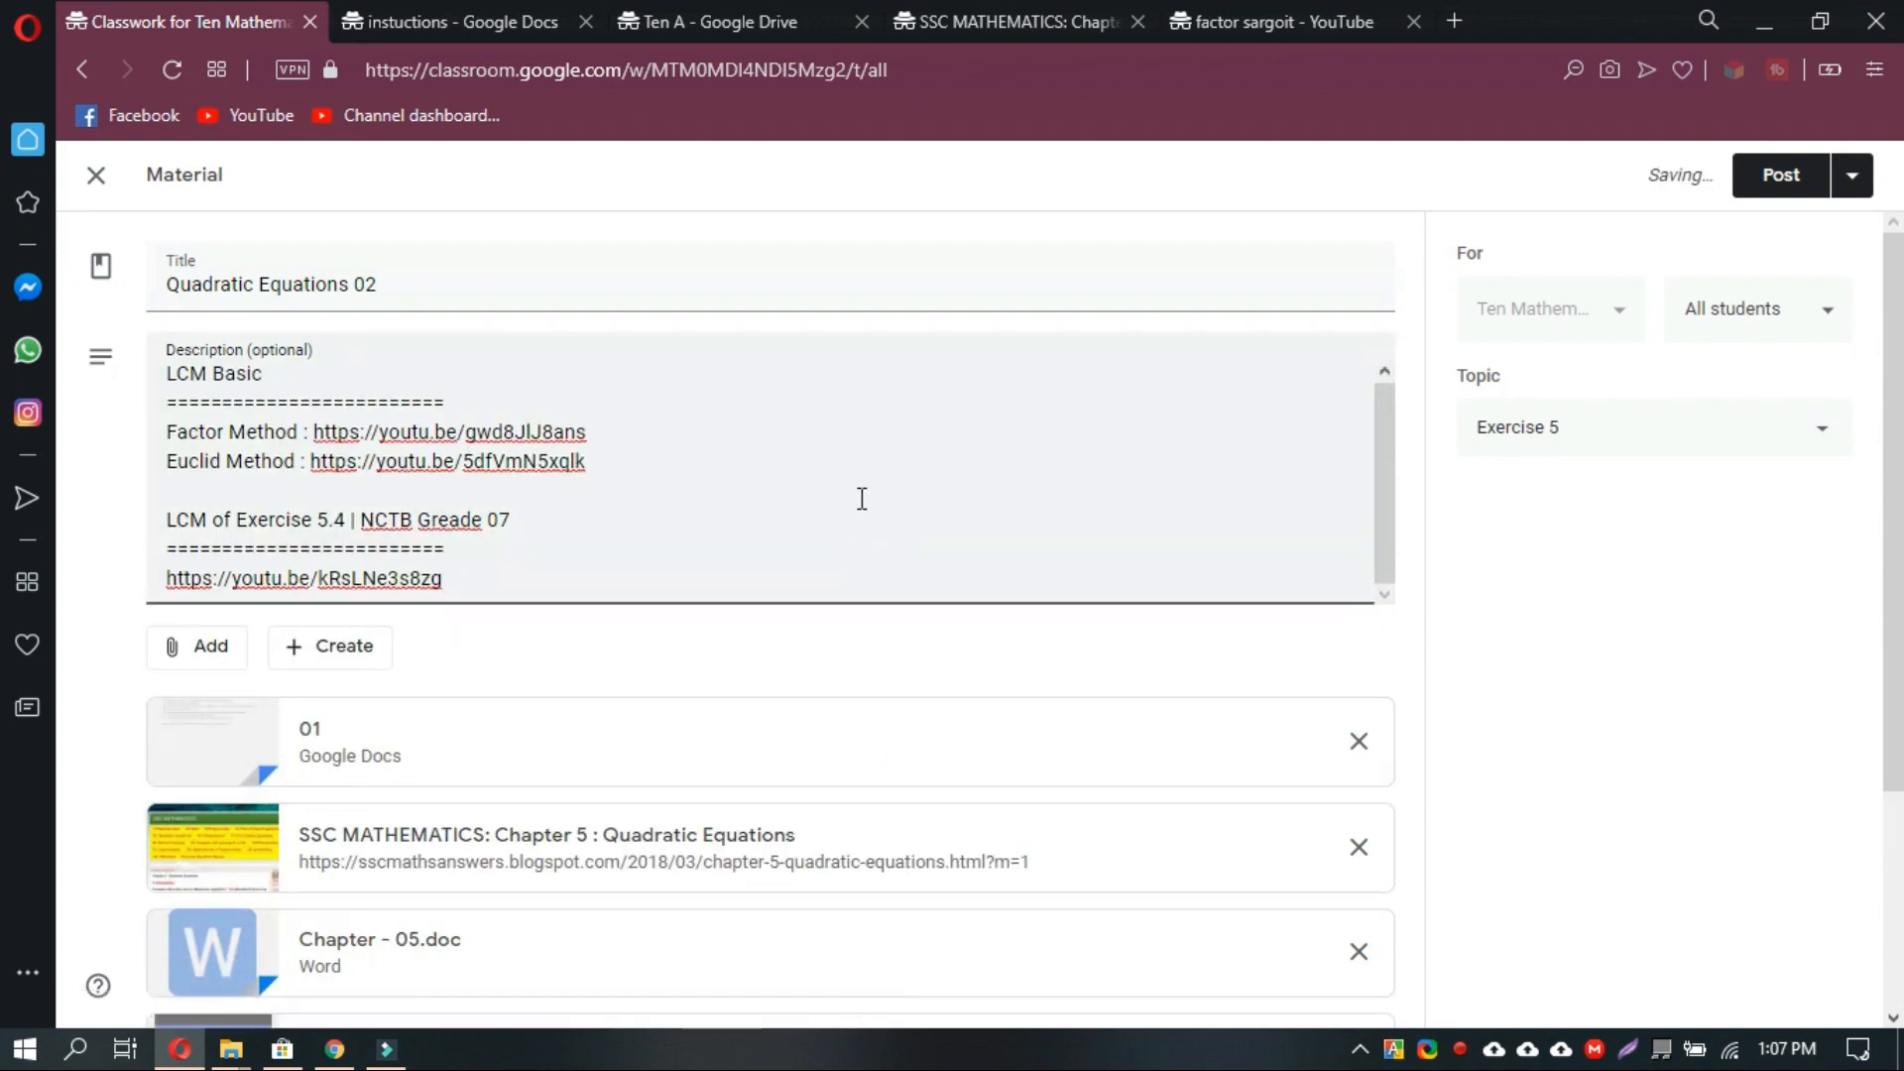
Remove the instuctions document, the SSC MATHEMATICS Chapter 5 link and the 01 document from the material's attachments.
scroll(862, 499, down, 3)
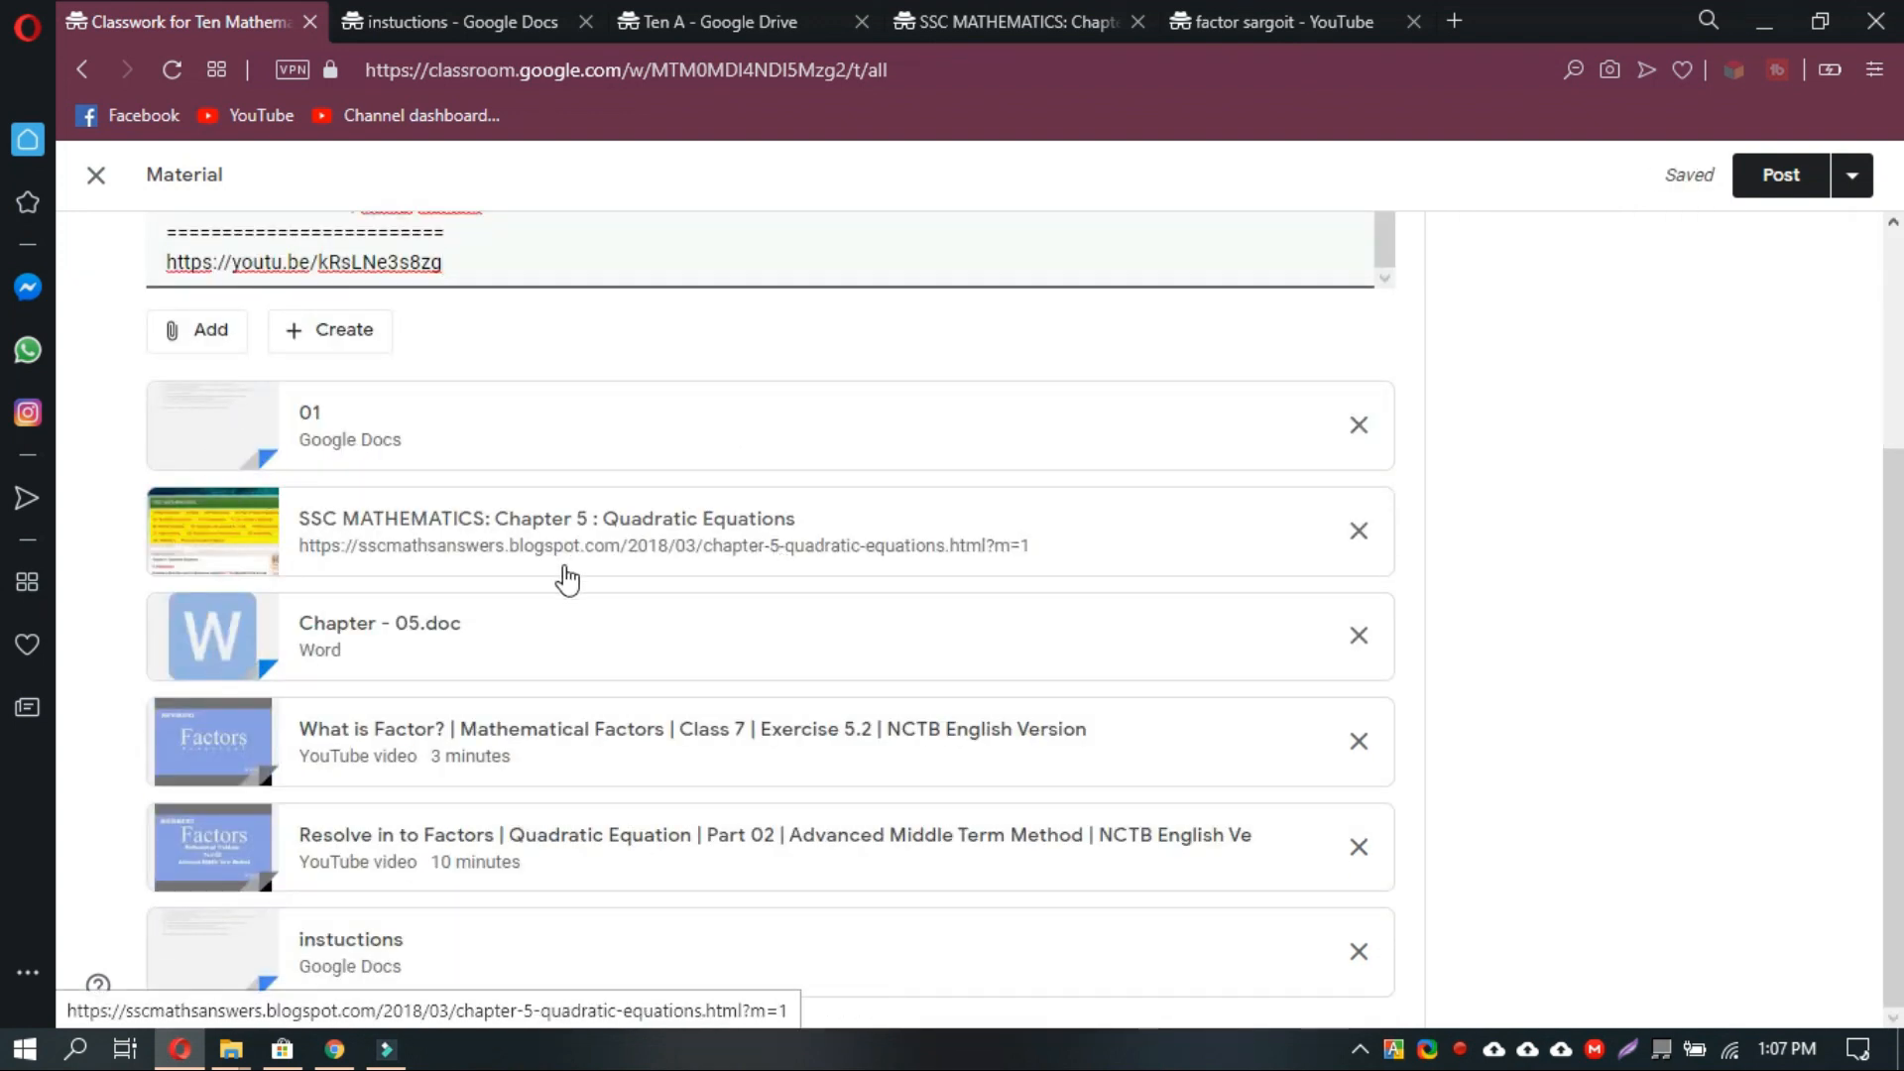
click(1359, 954)
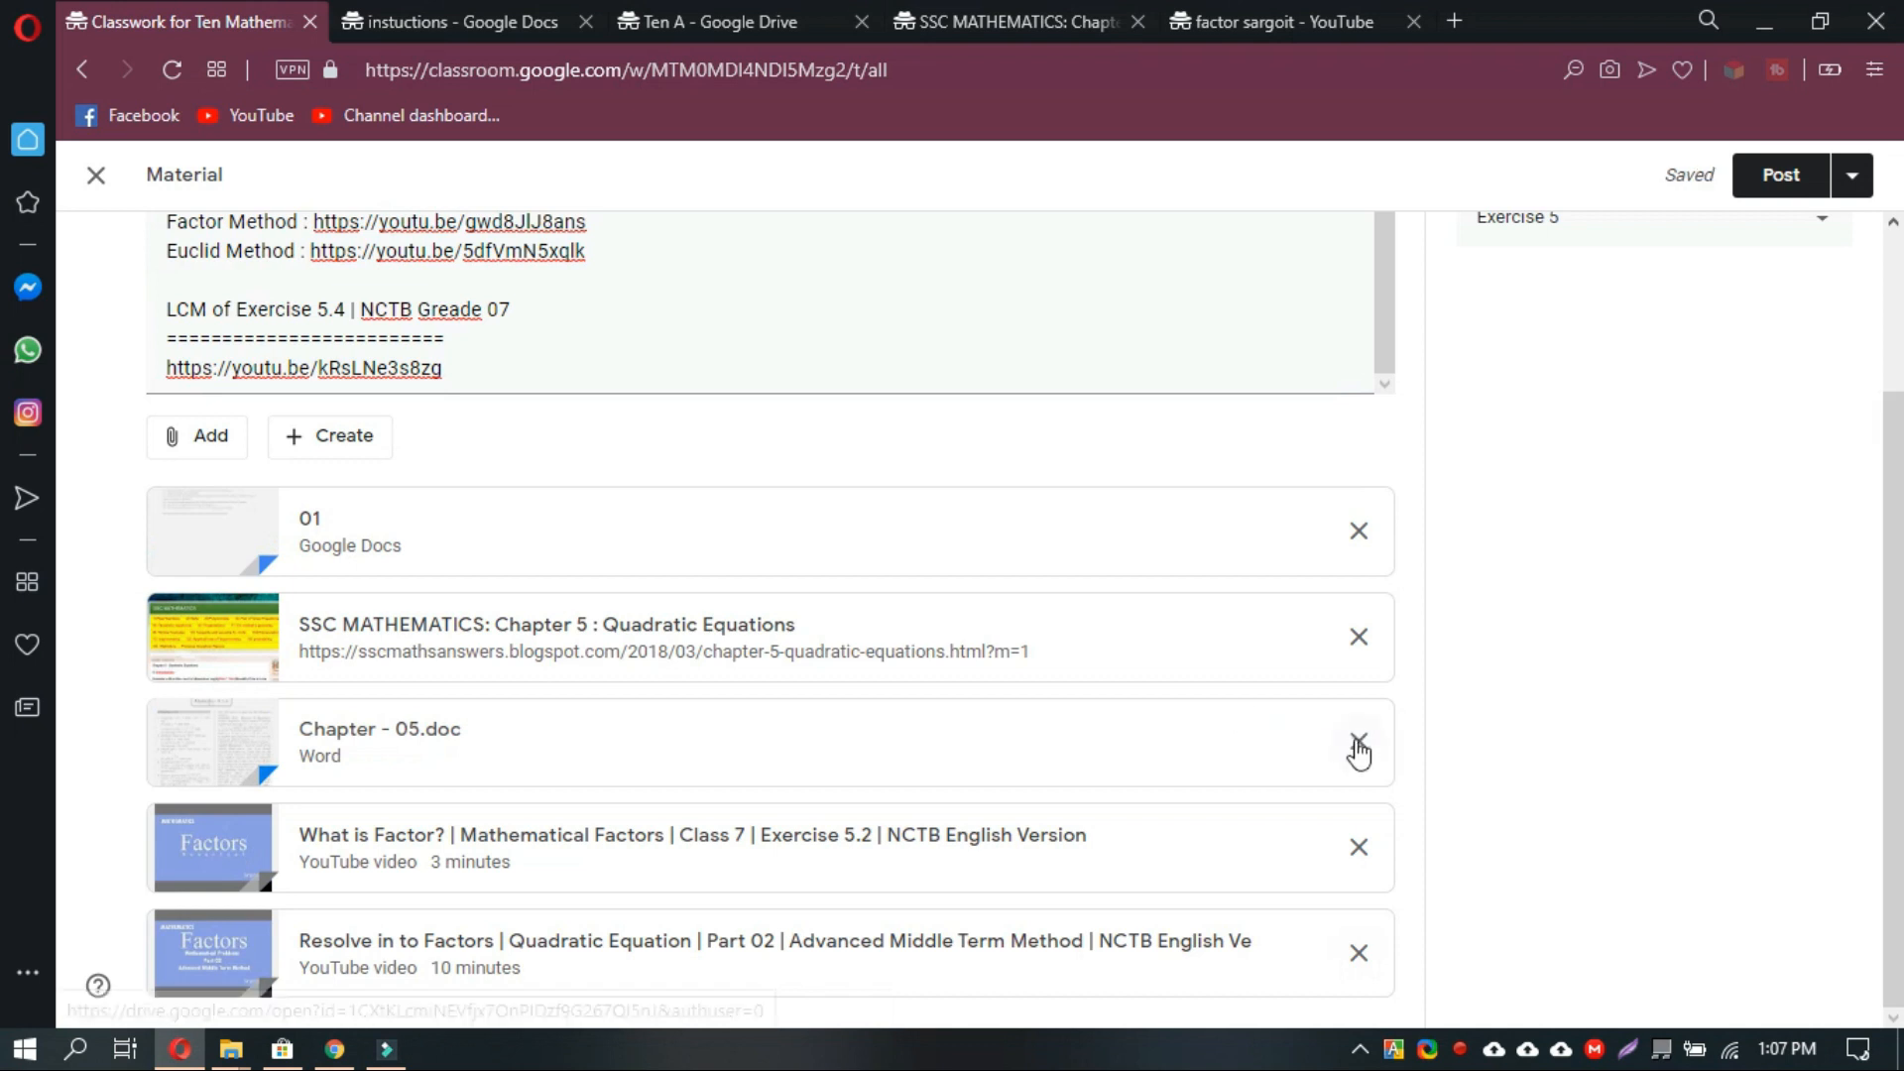
click(1358, 638)
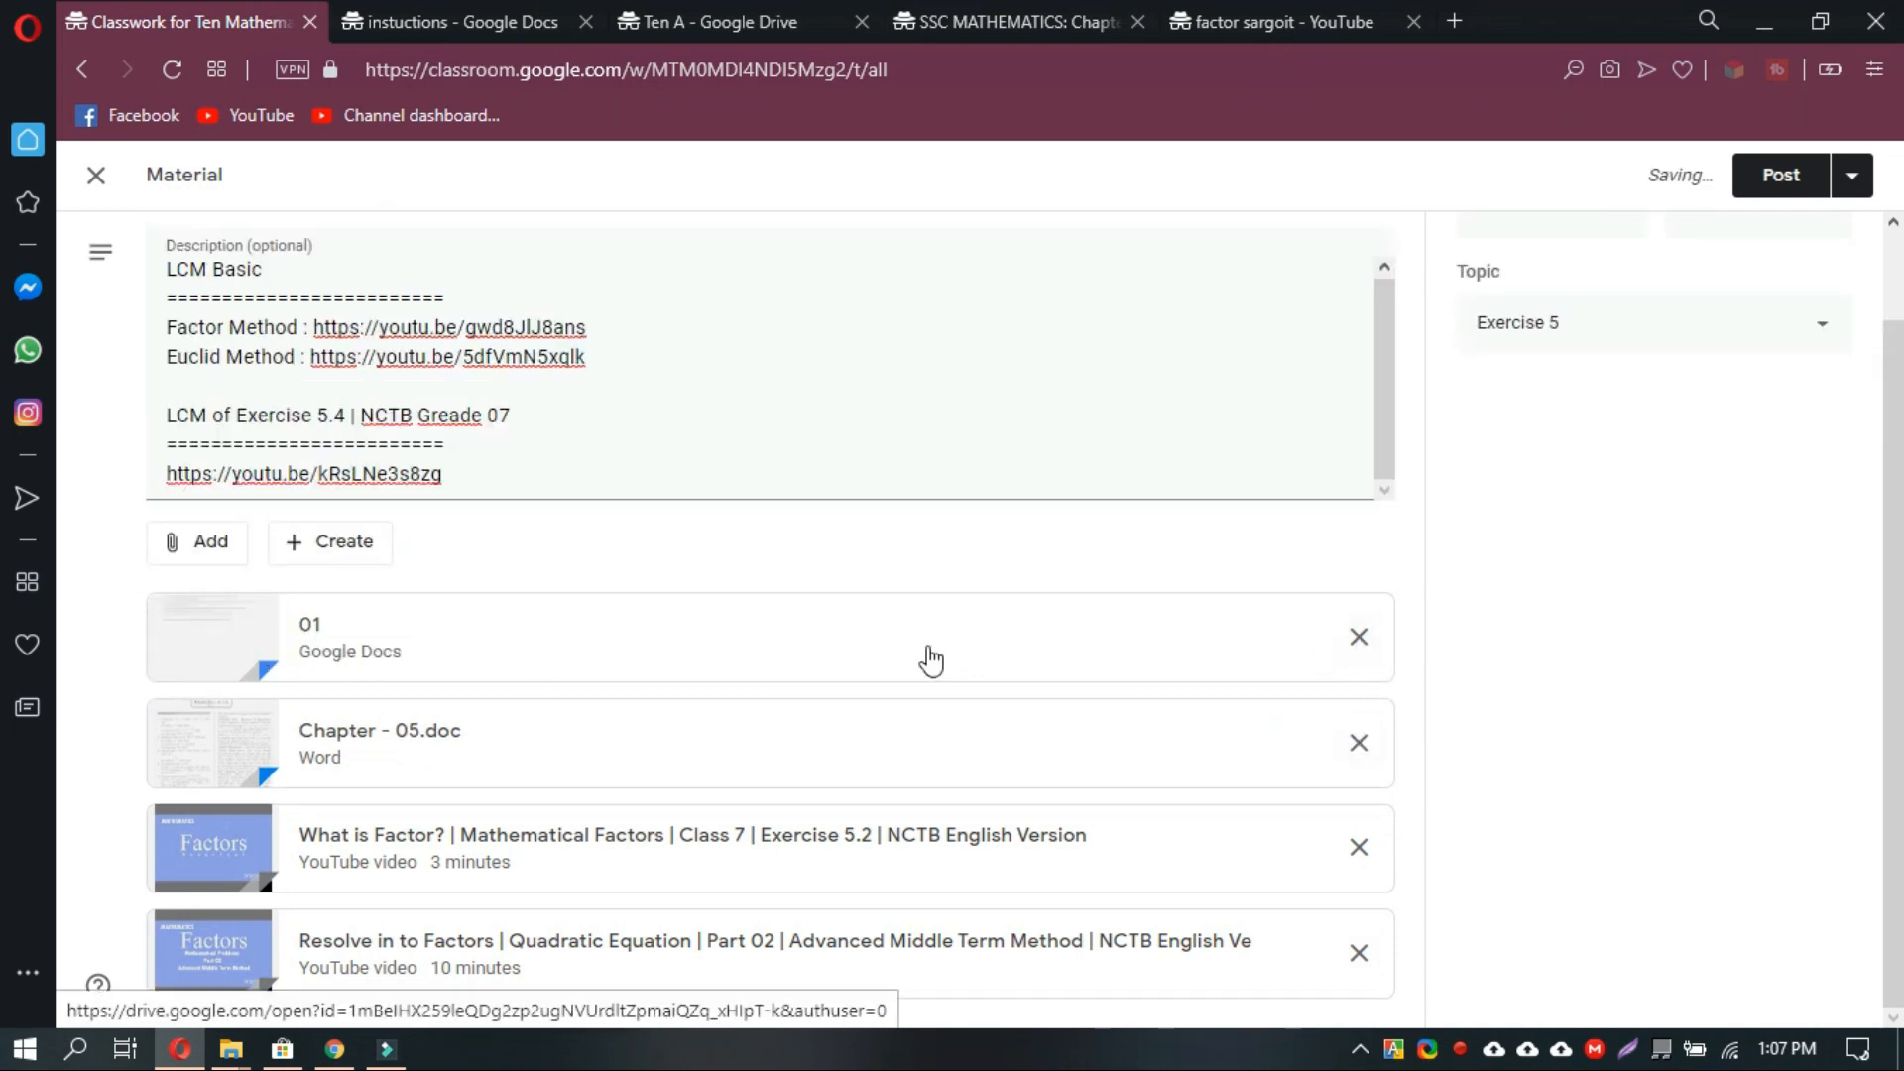
click(1359, 638)
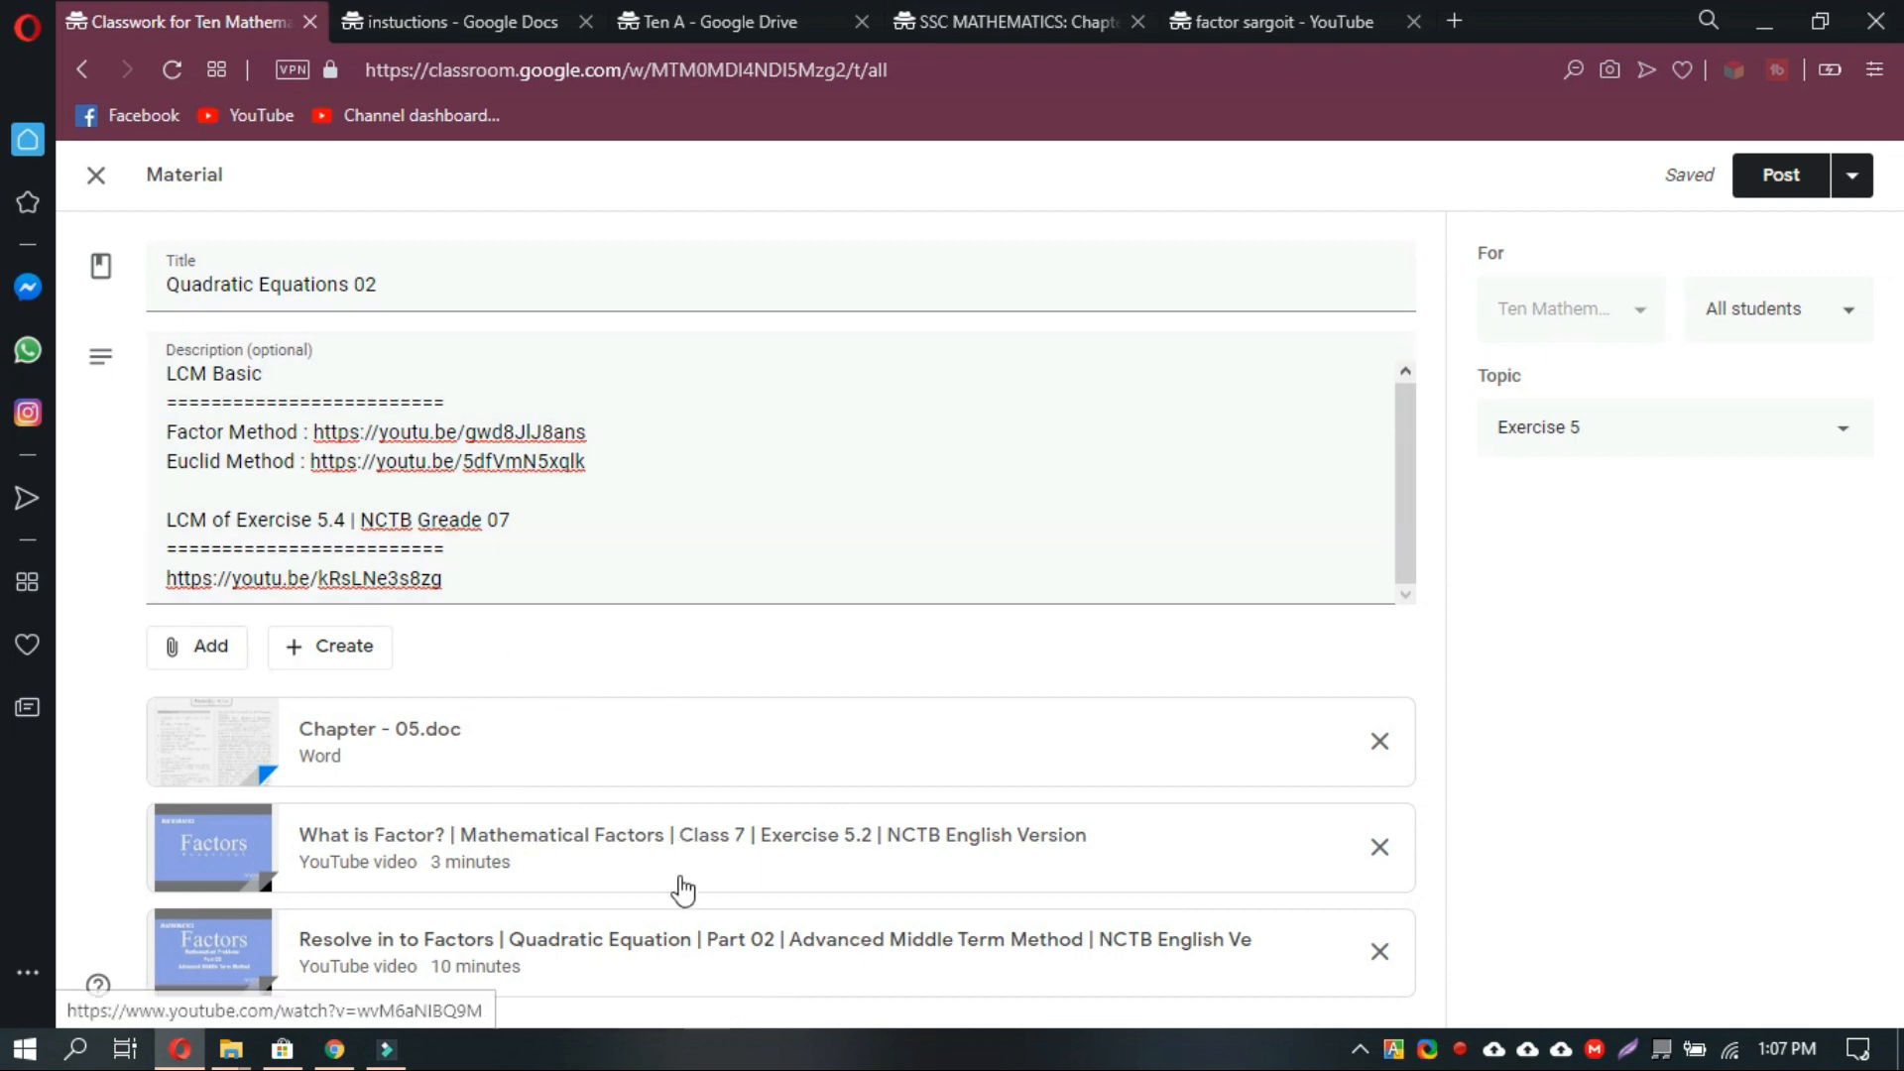
Start adding a YouTube video to the material and copy the link of "HCF | Factor Mathod | Sargo Education" from the YouTube results.
click(179, 650)
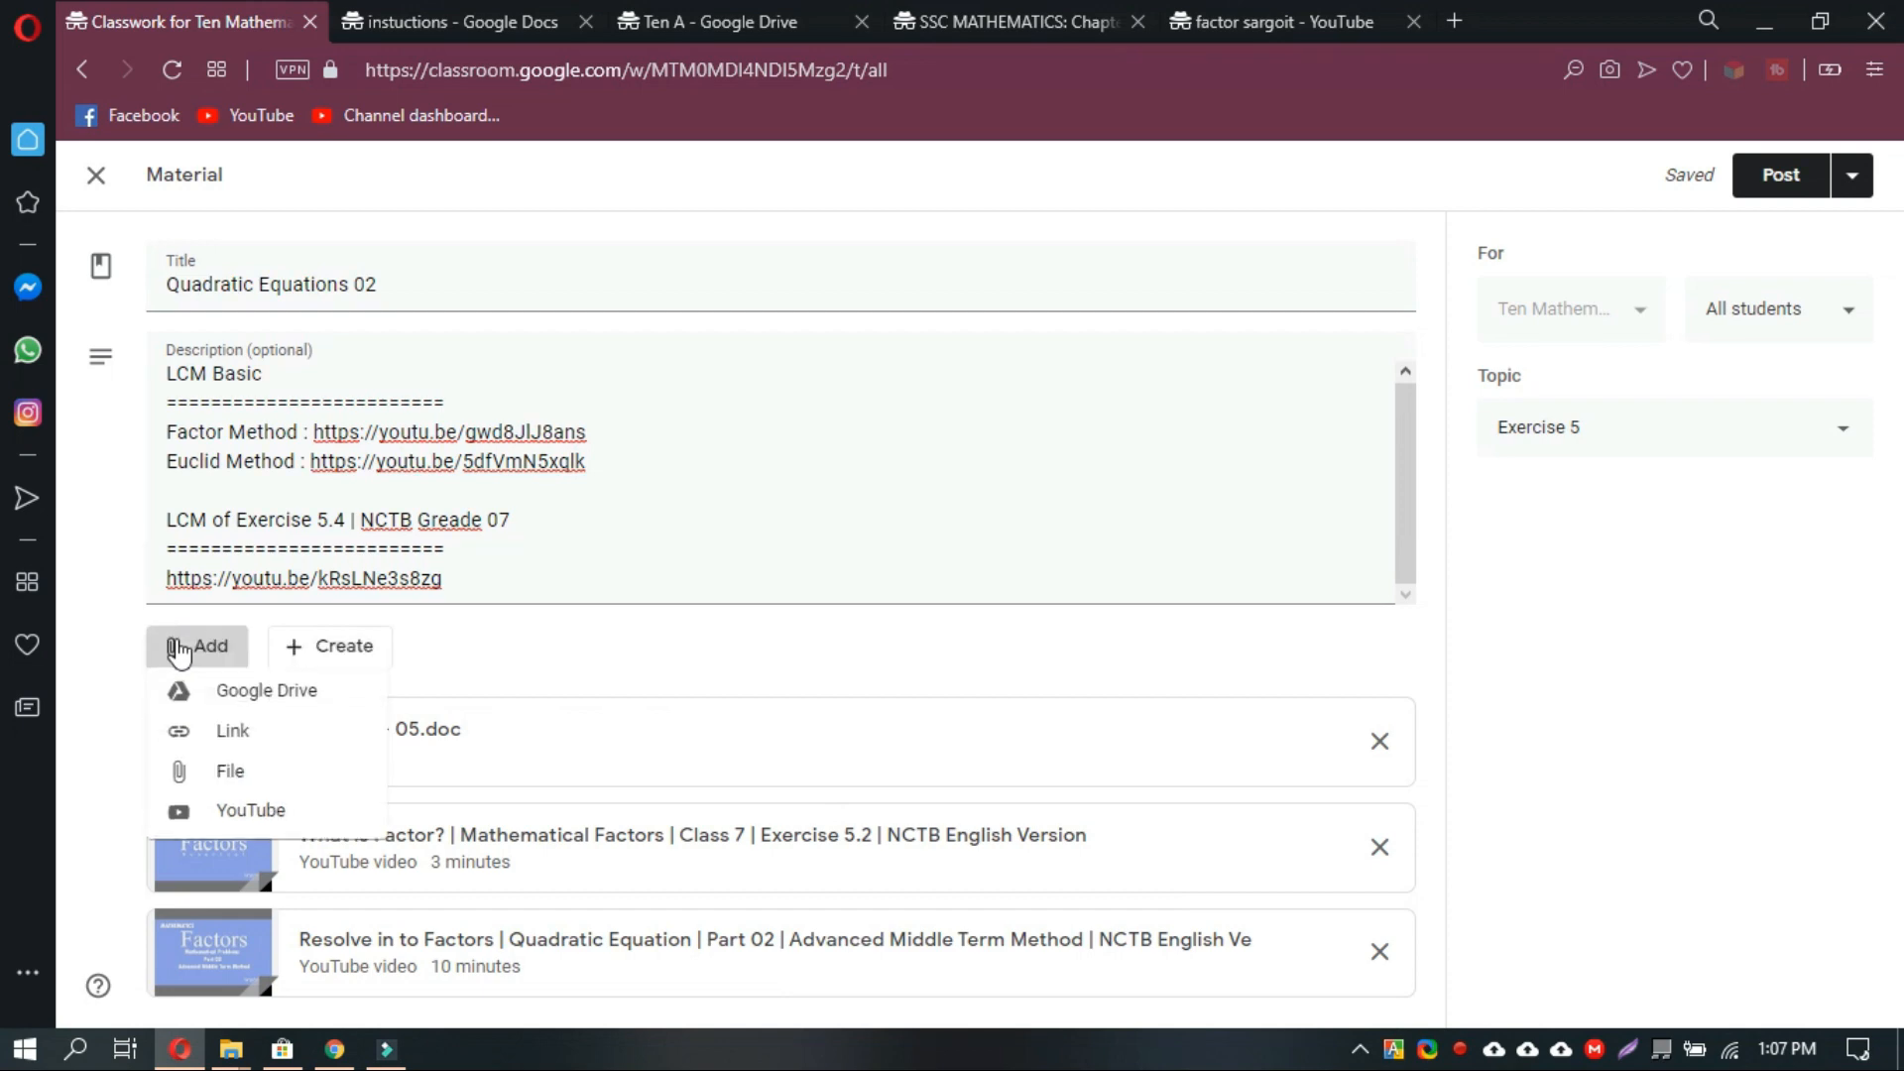
click(234, 812)
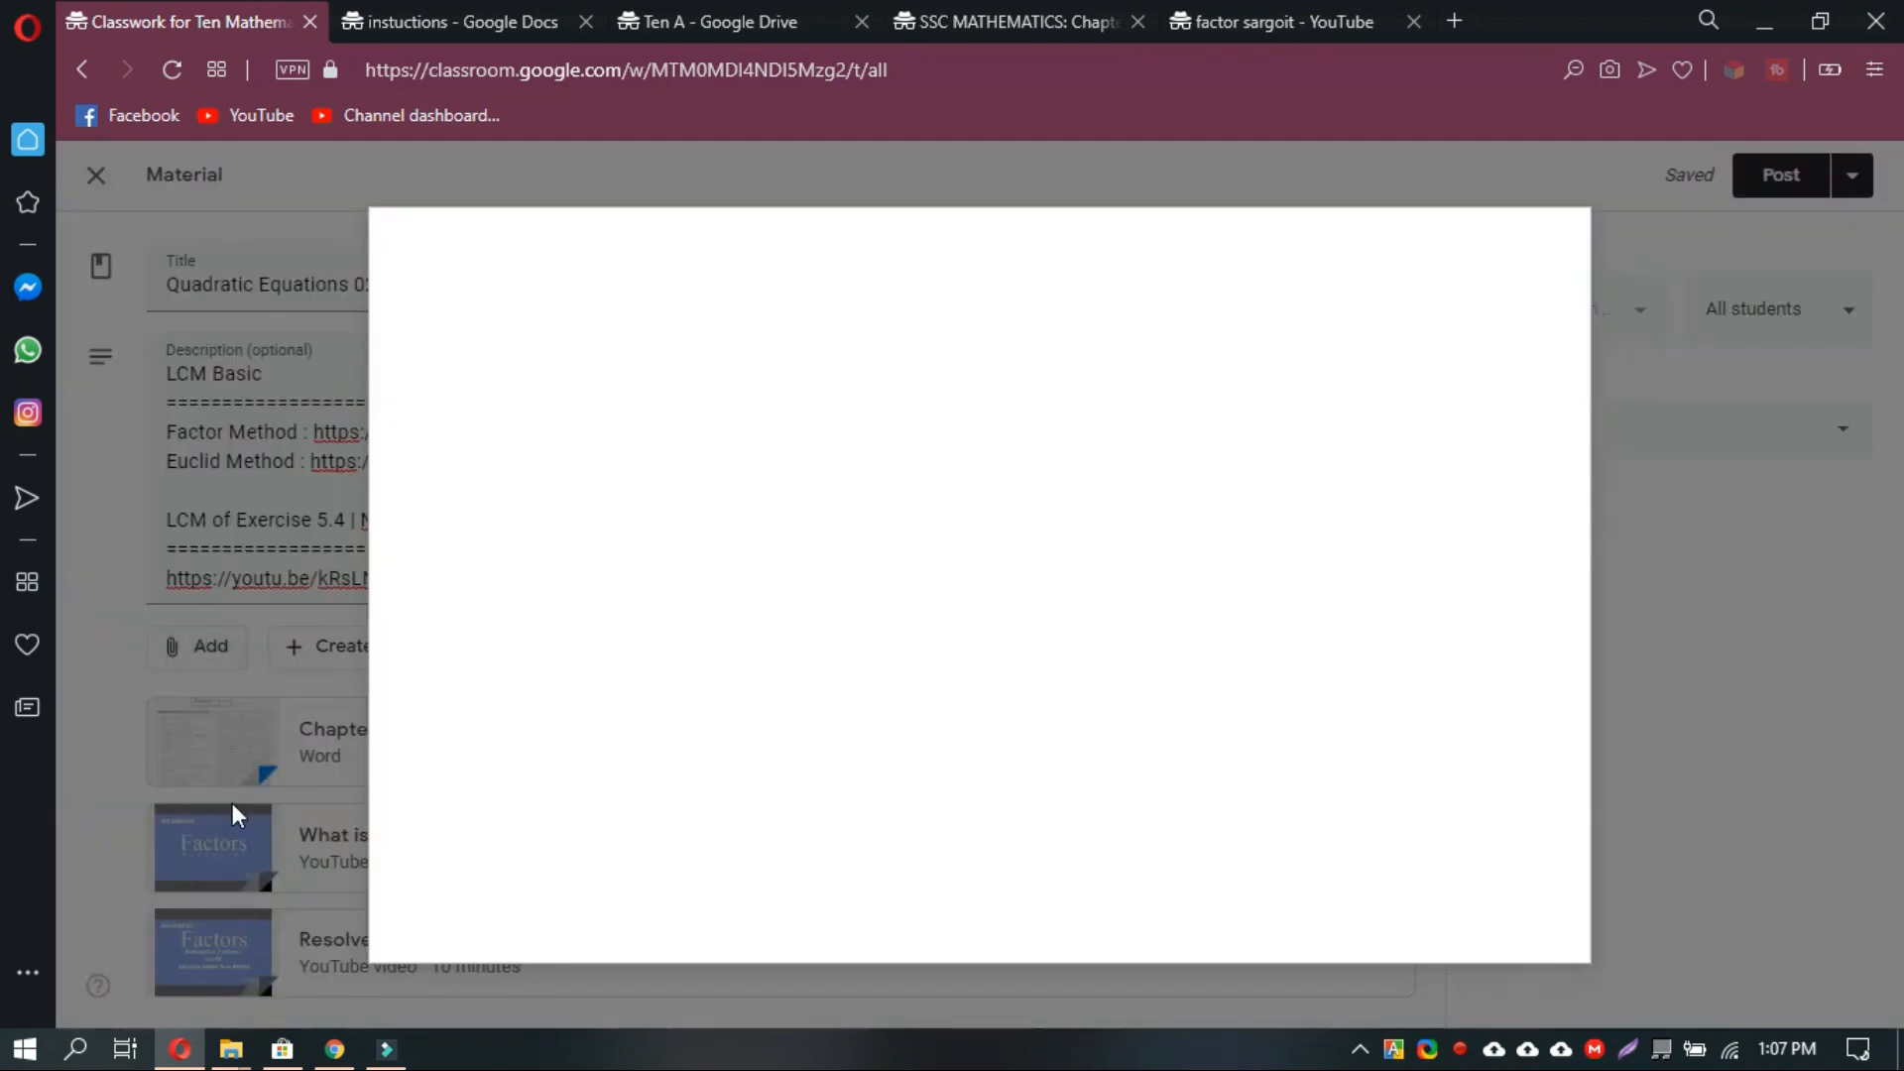
click(1223, 24)
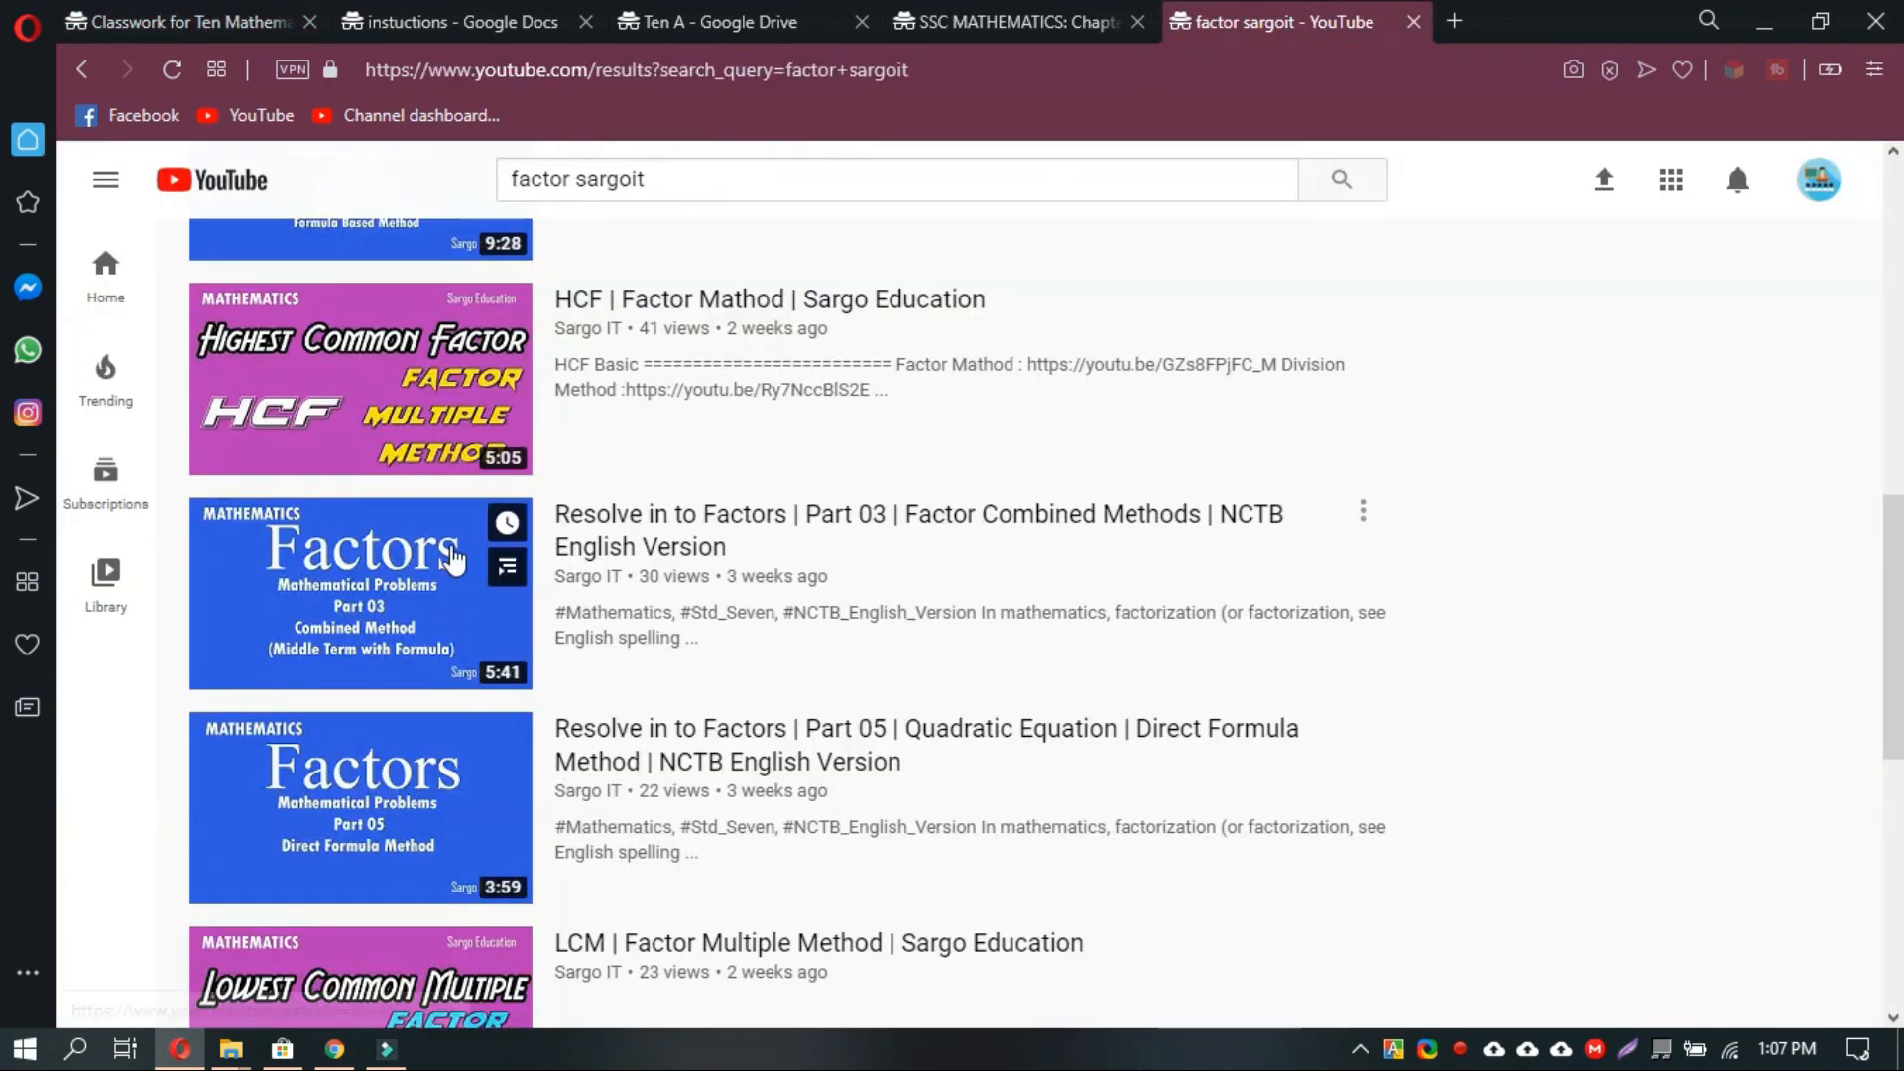
right_click(314, 340)
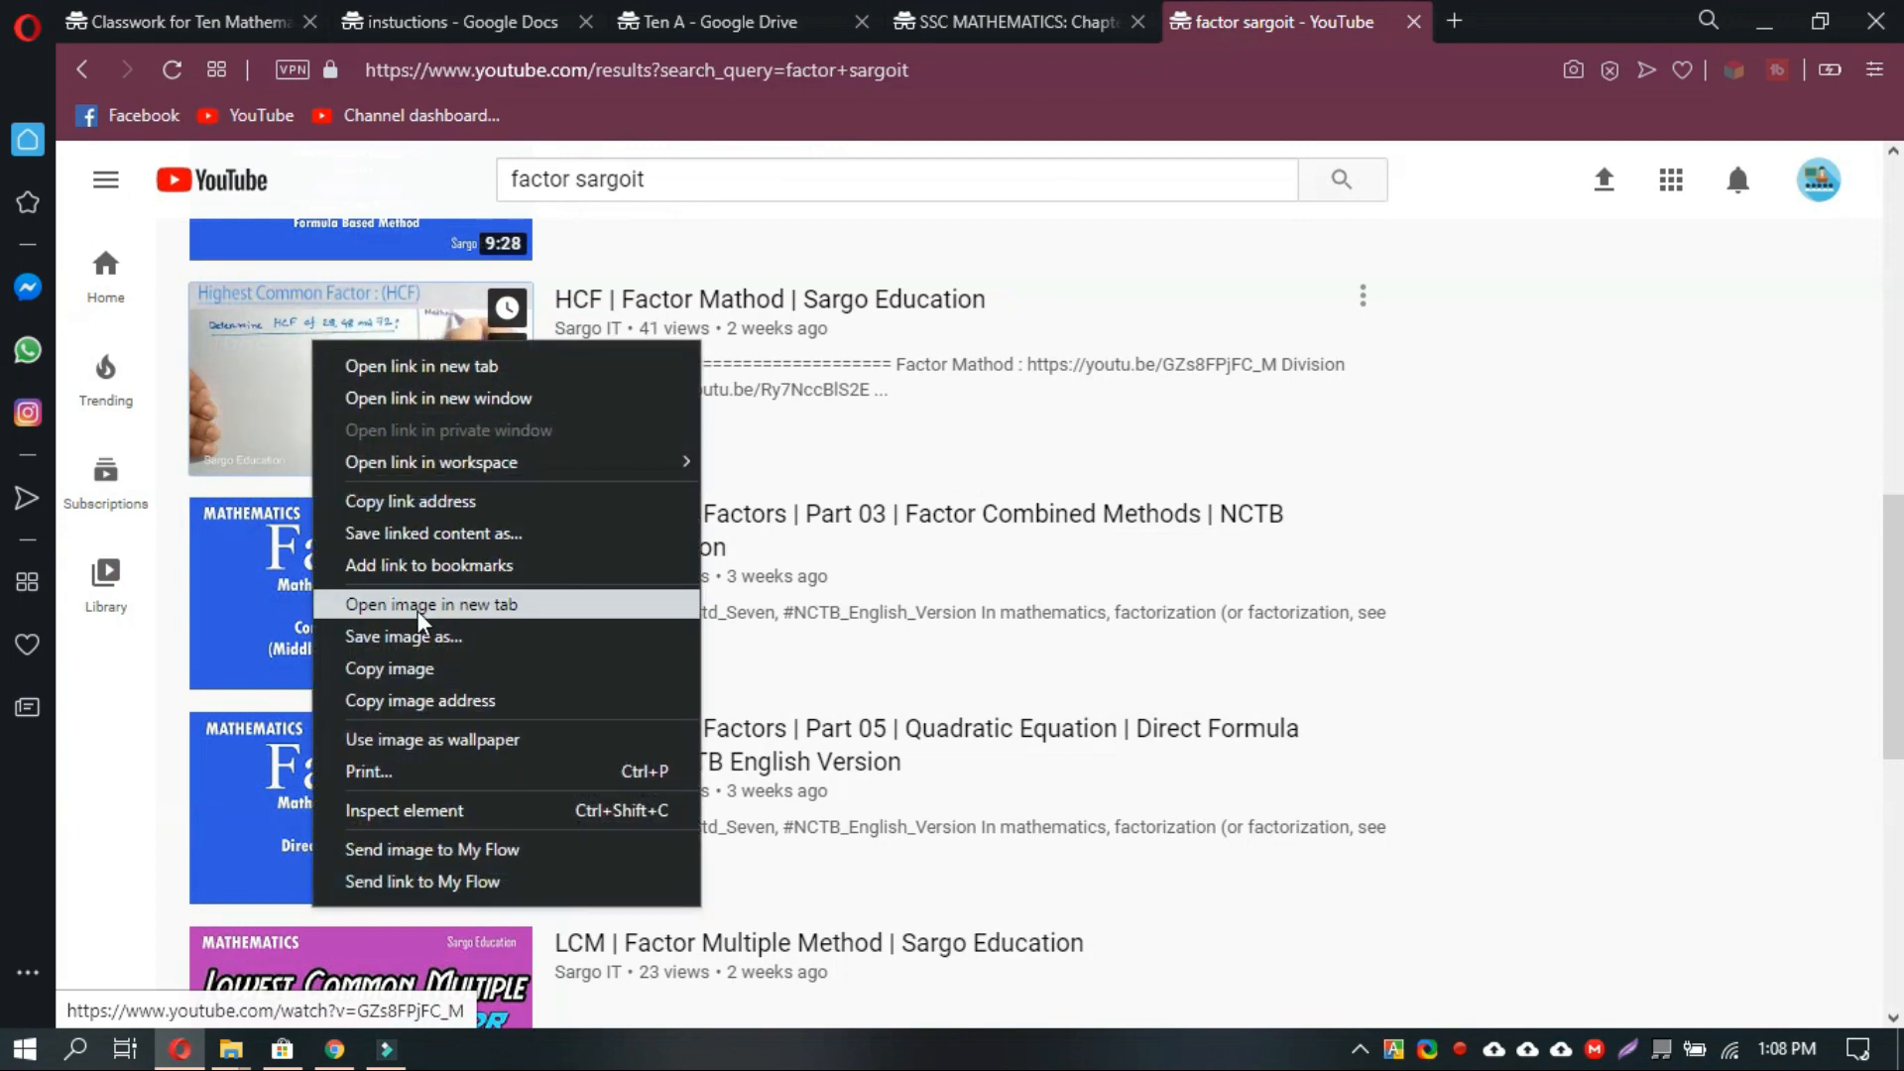
click(432, 502)
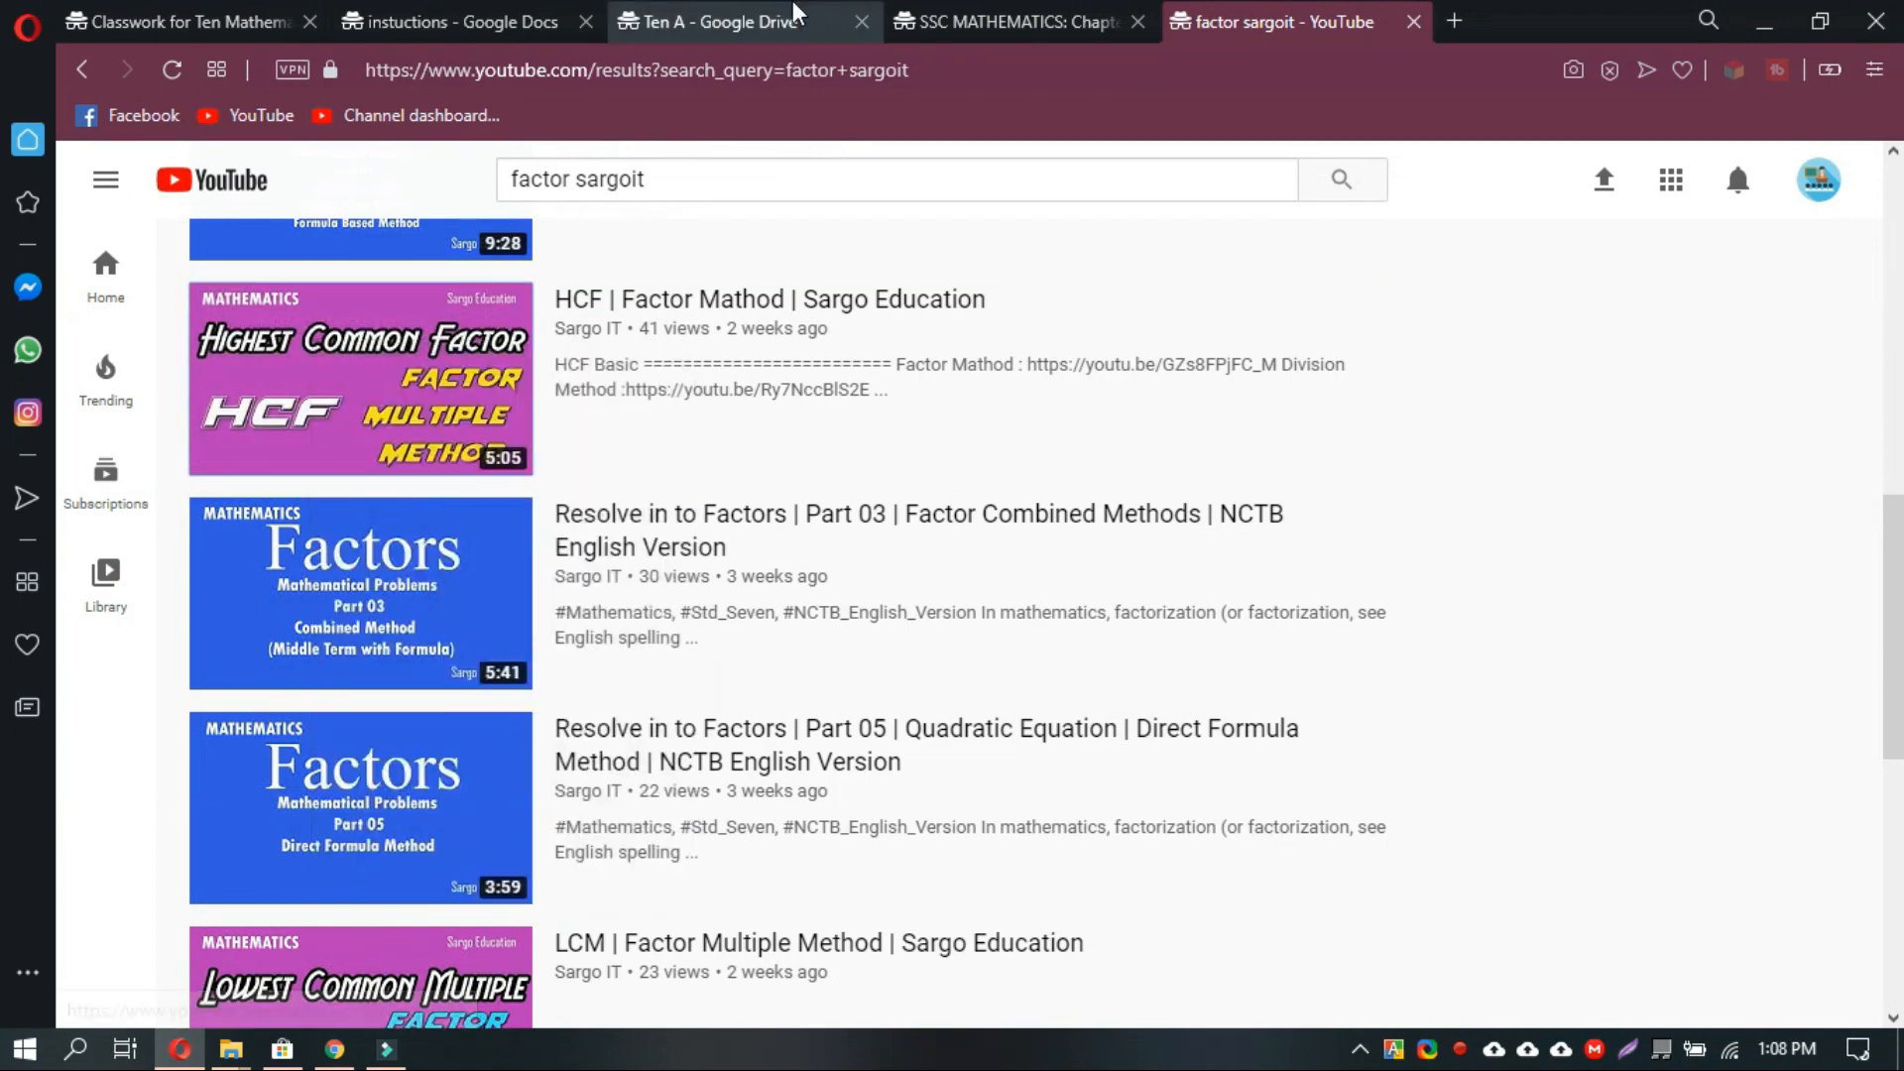
click(208, 20)
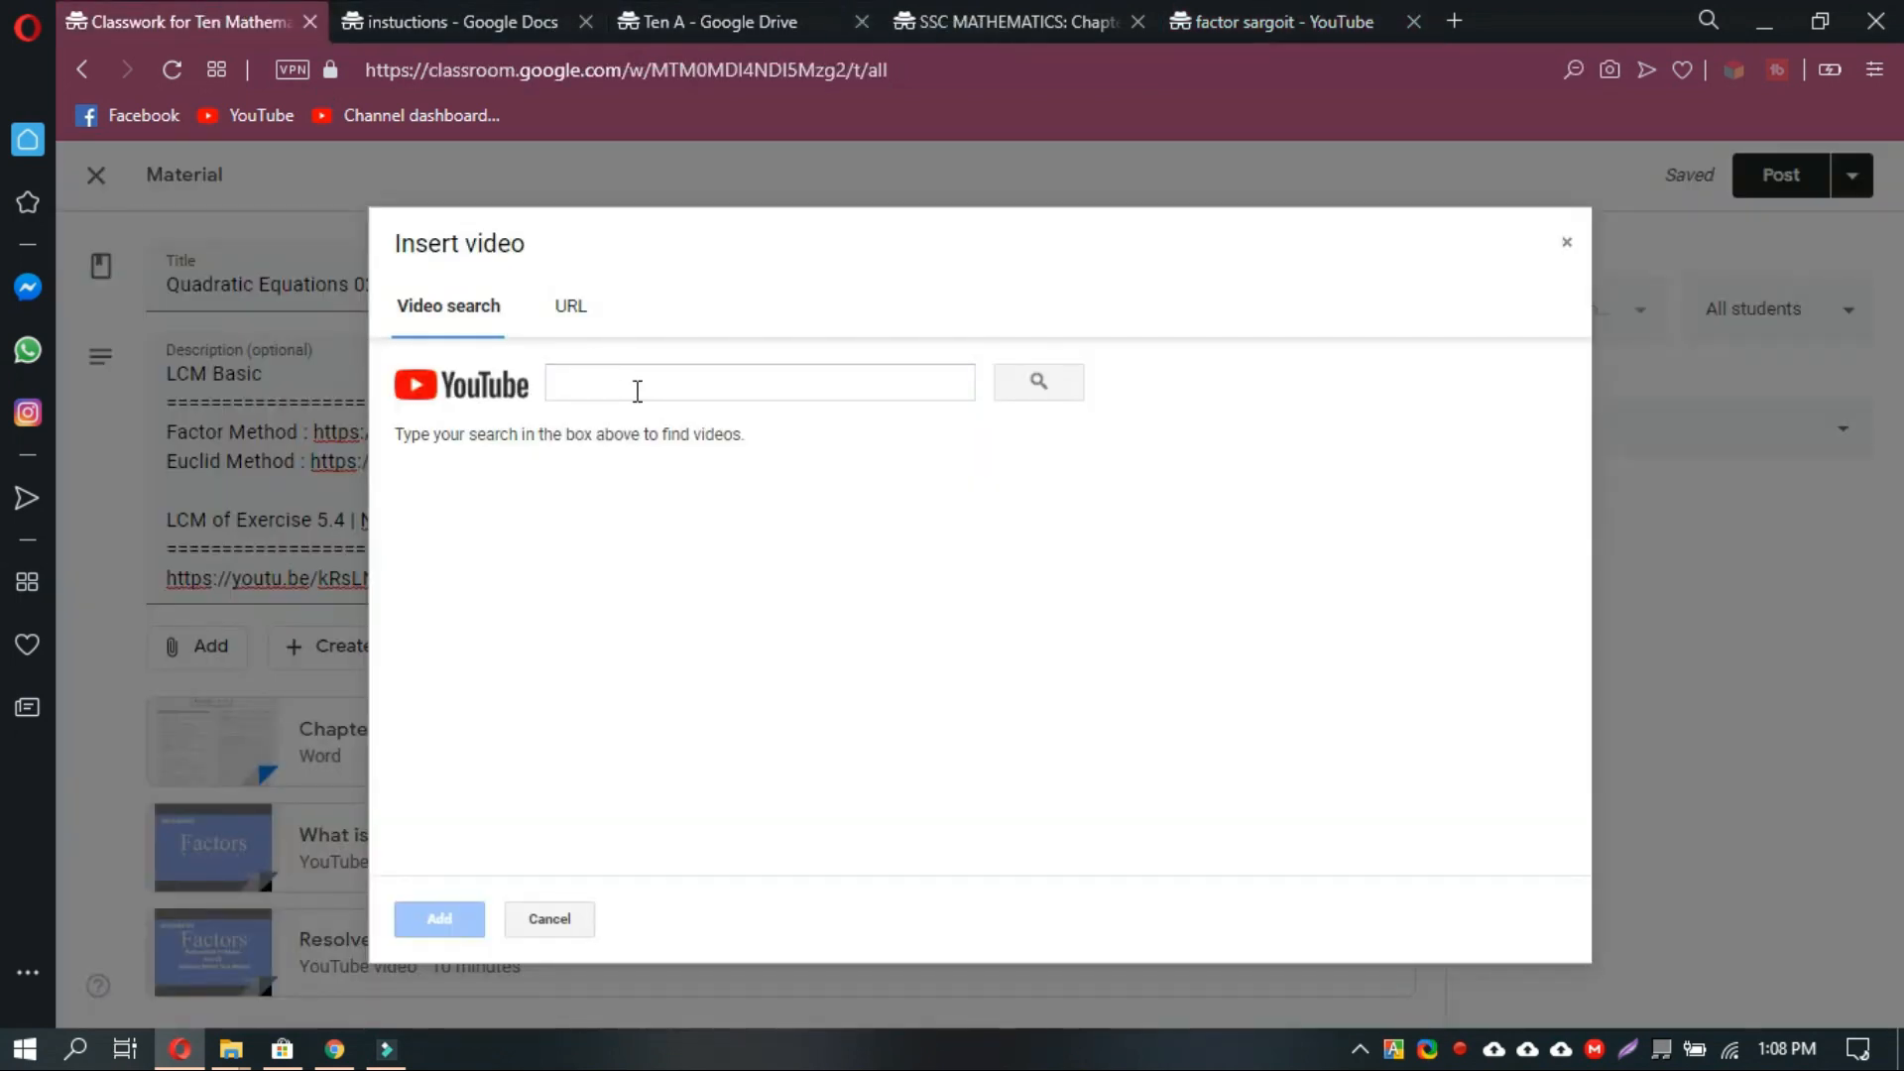
click(638, 389)
right_click(638, 391)
click(565, 307)
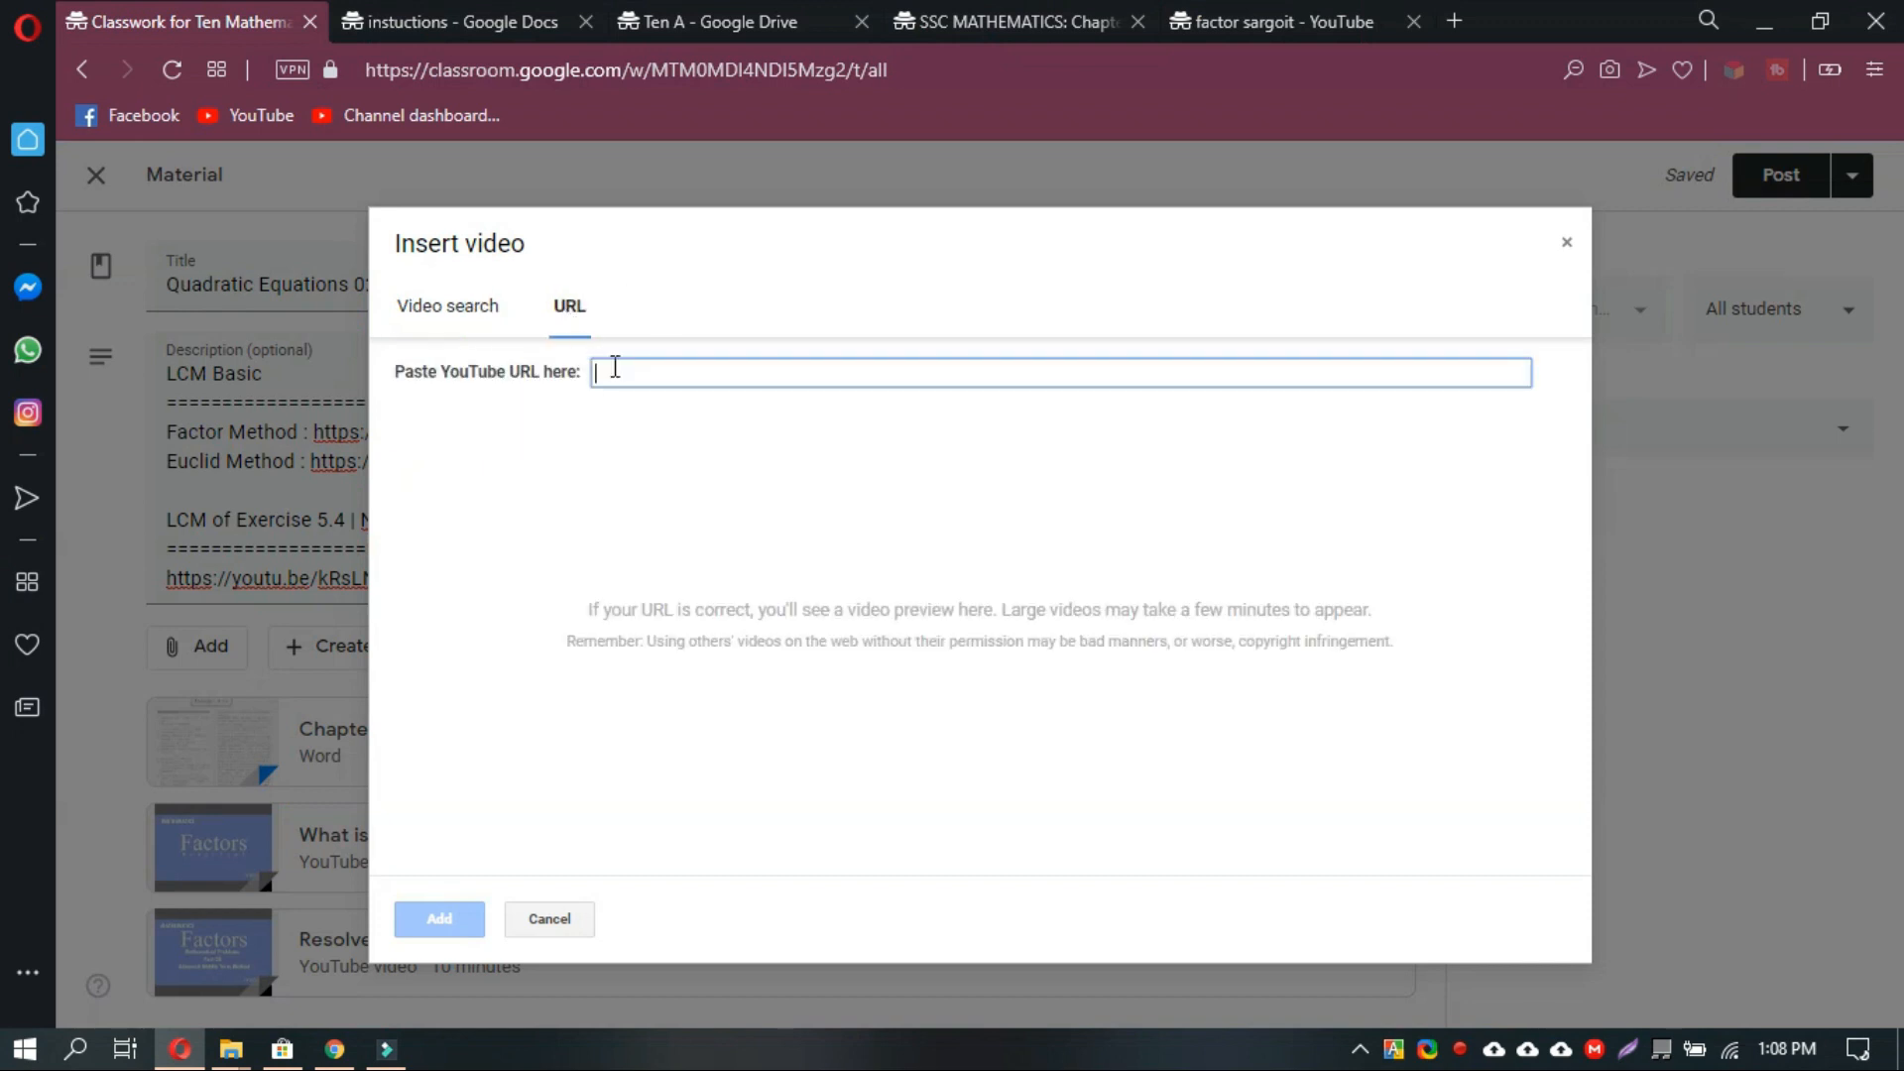
right_click(635, 374)
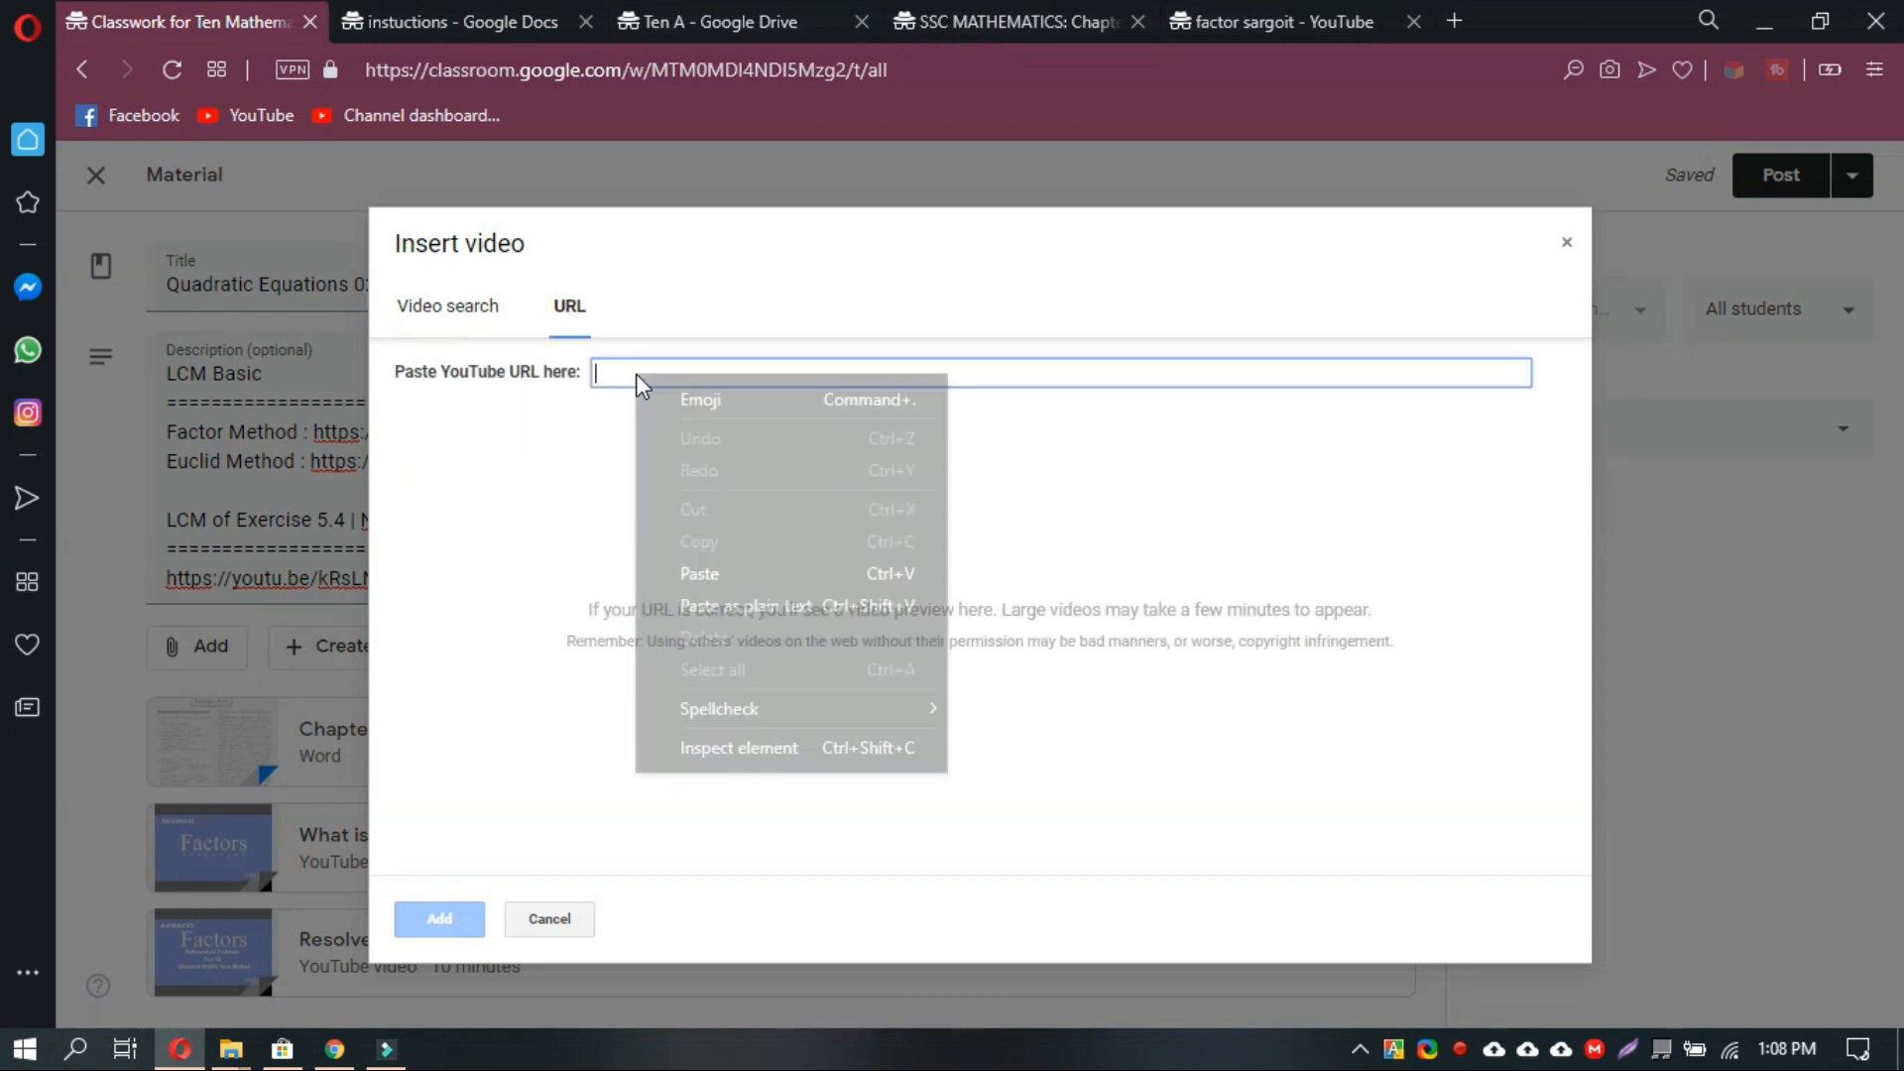
click(738, 567)
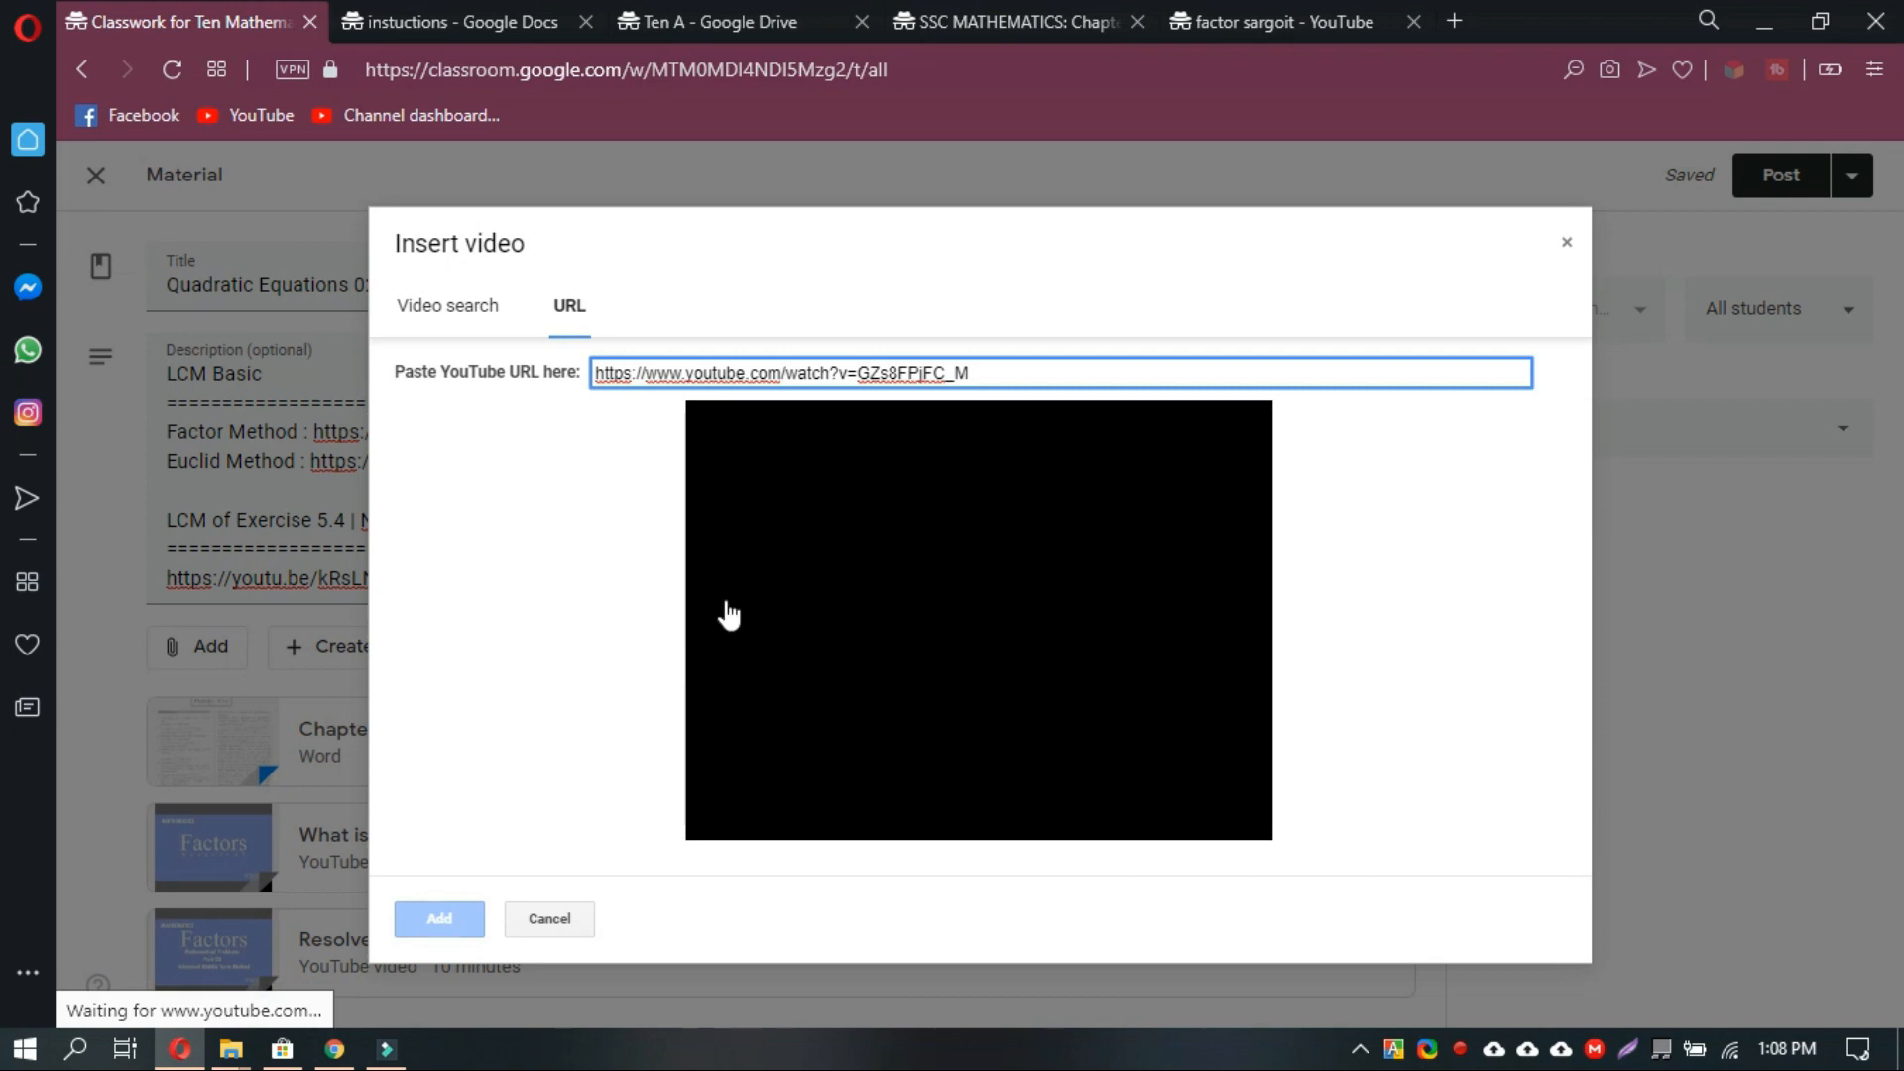
click(440, 919)
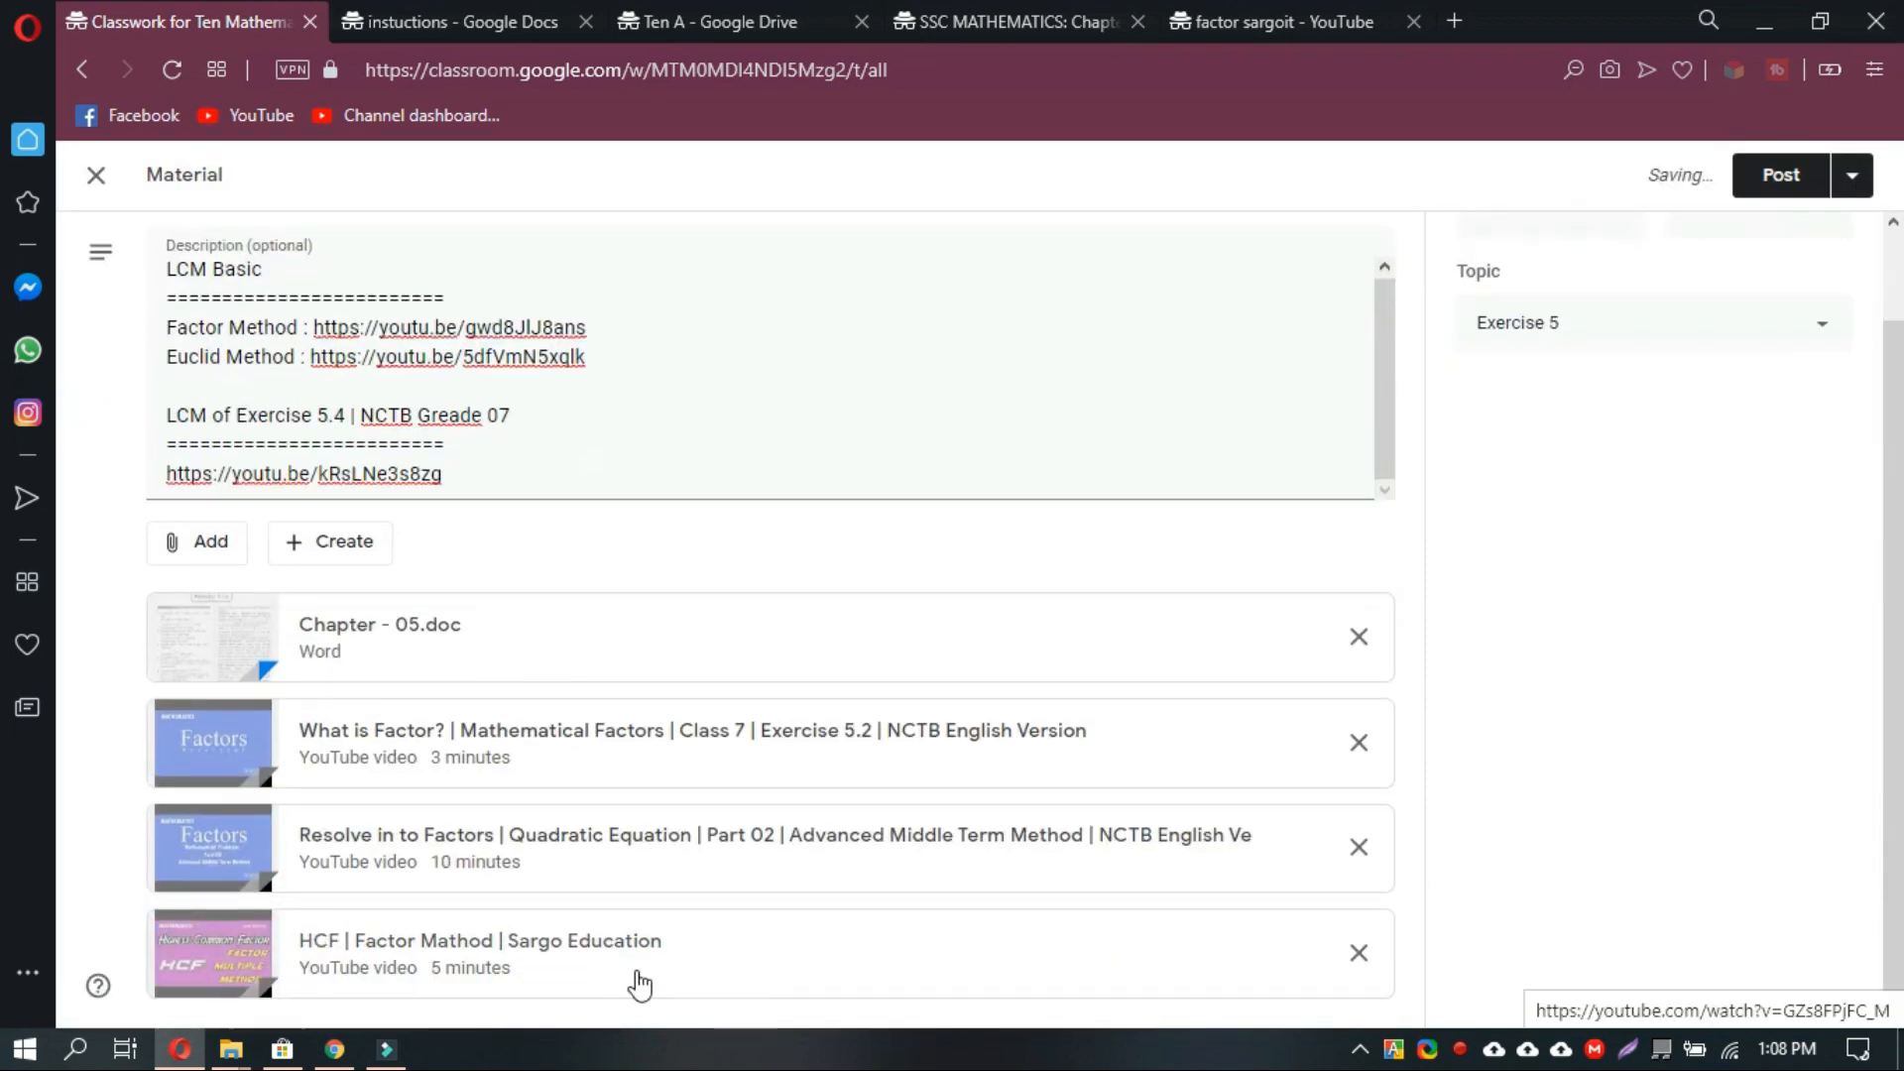
Schedule the Quadratic Equations 02 material for May 28, 2020 at 1:10 PM.
scroll(1625, 624, up, 1)
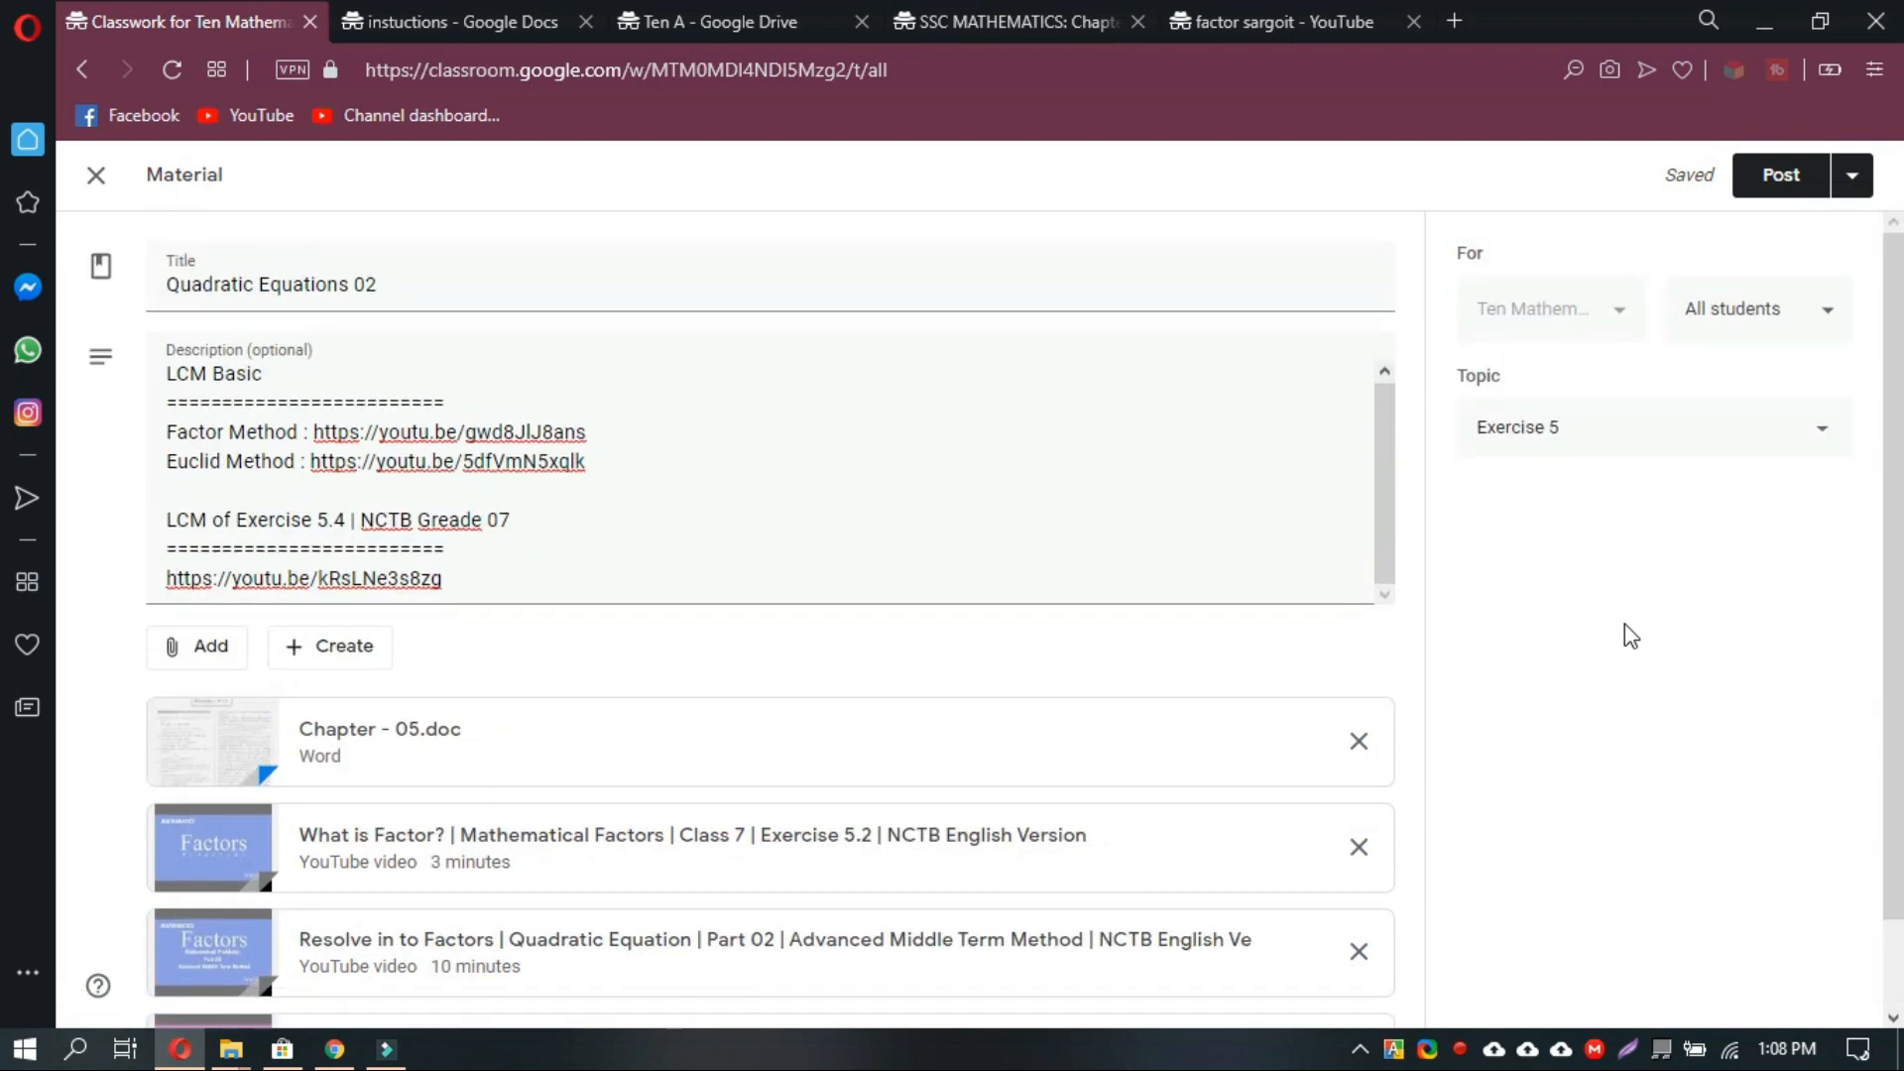
click(1853, 179)
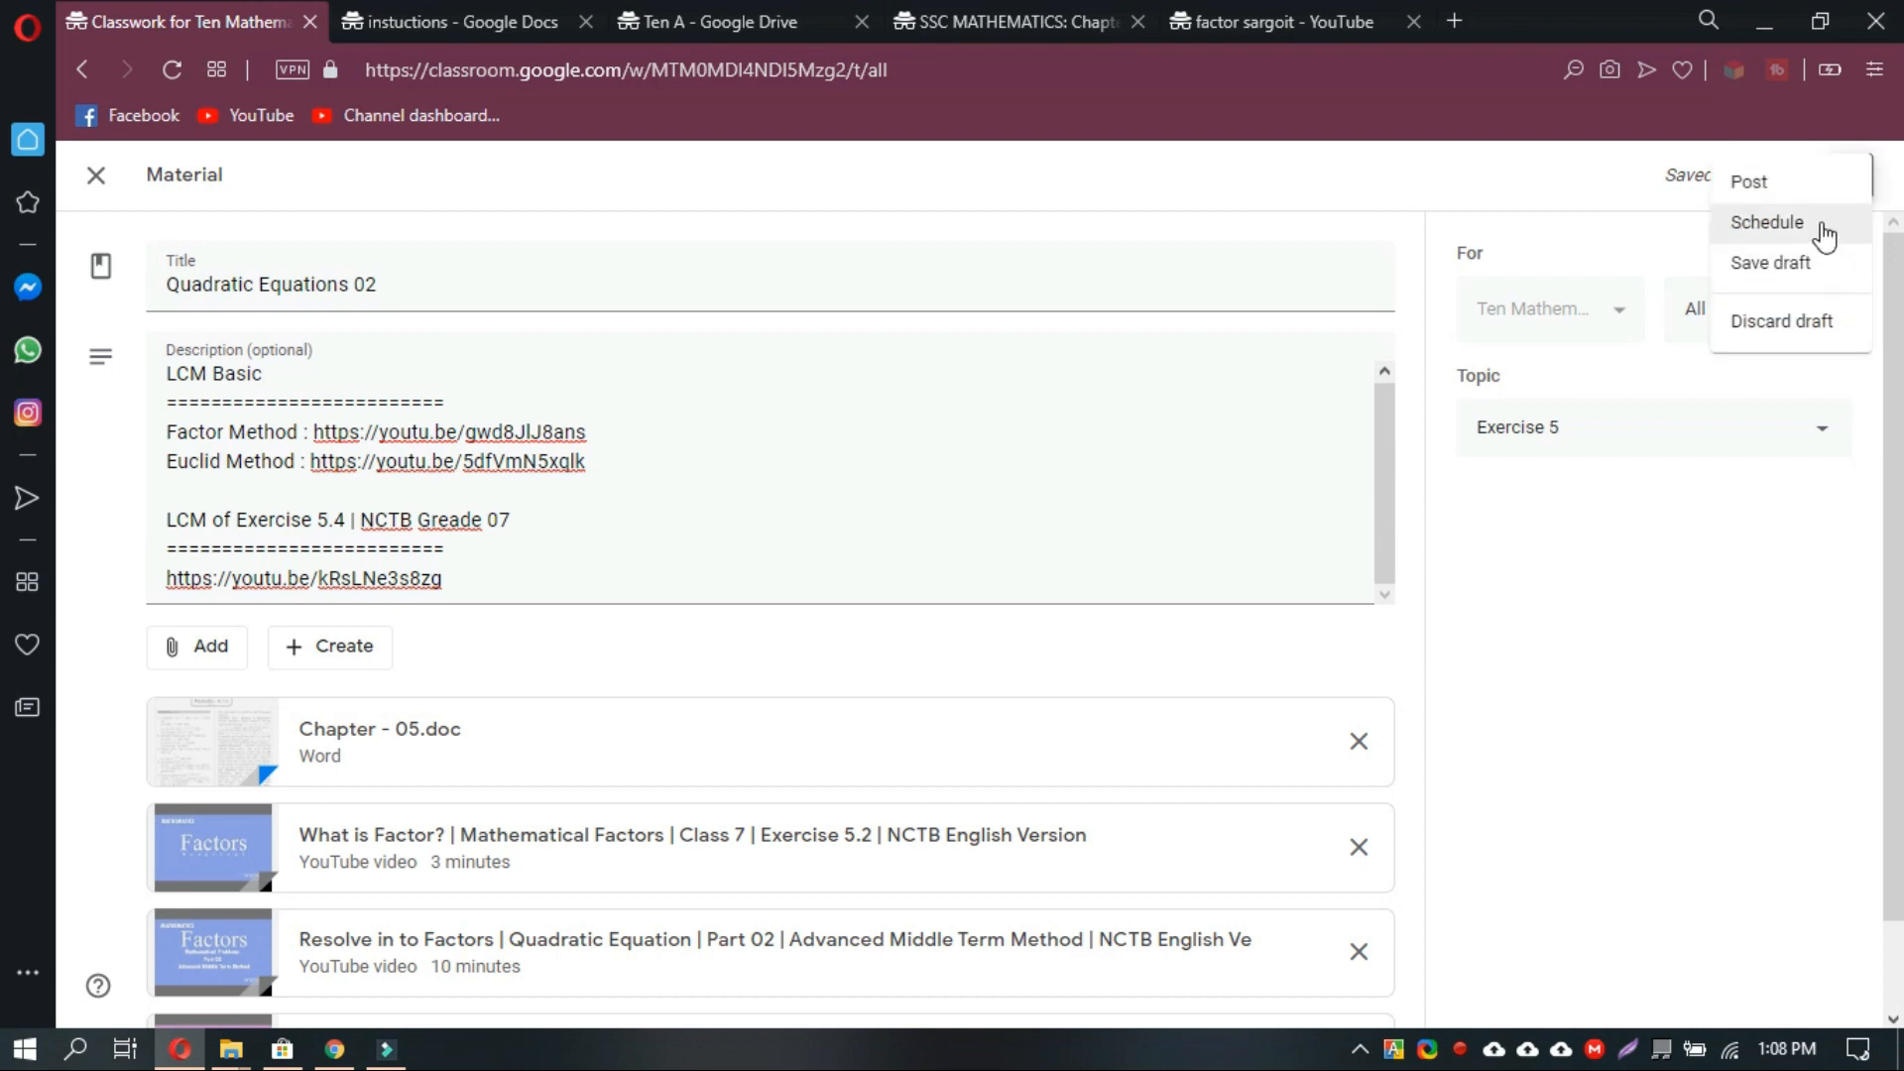
click(1822, 226)
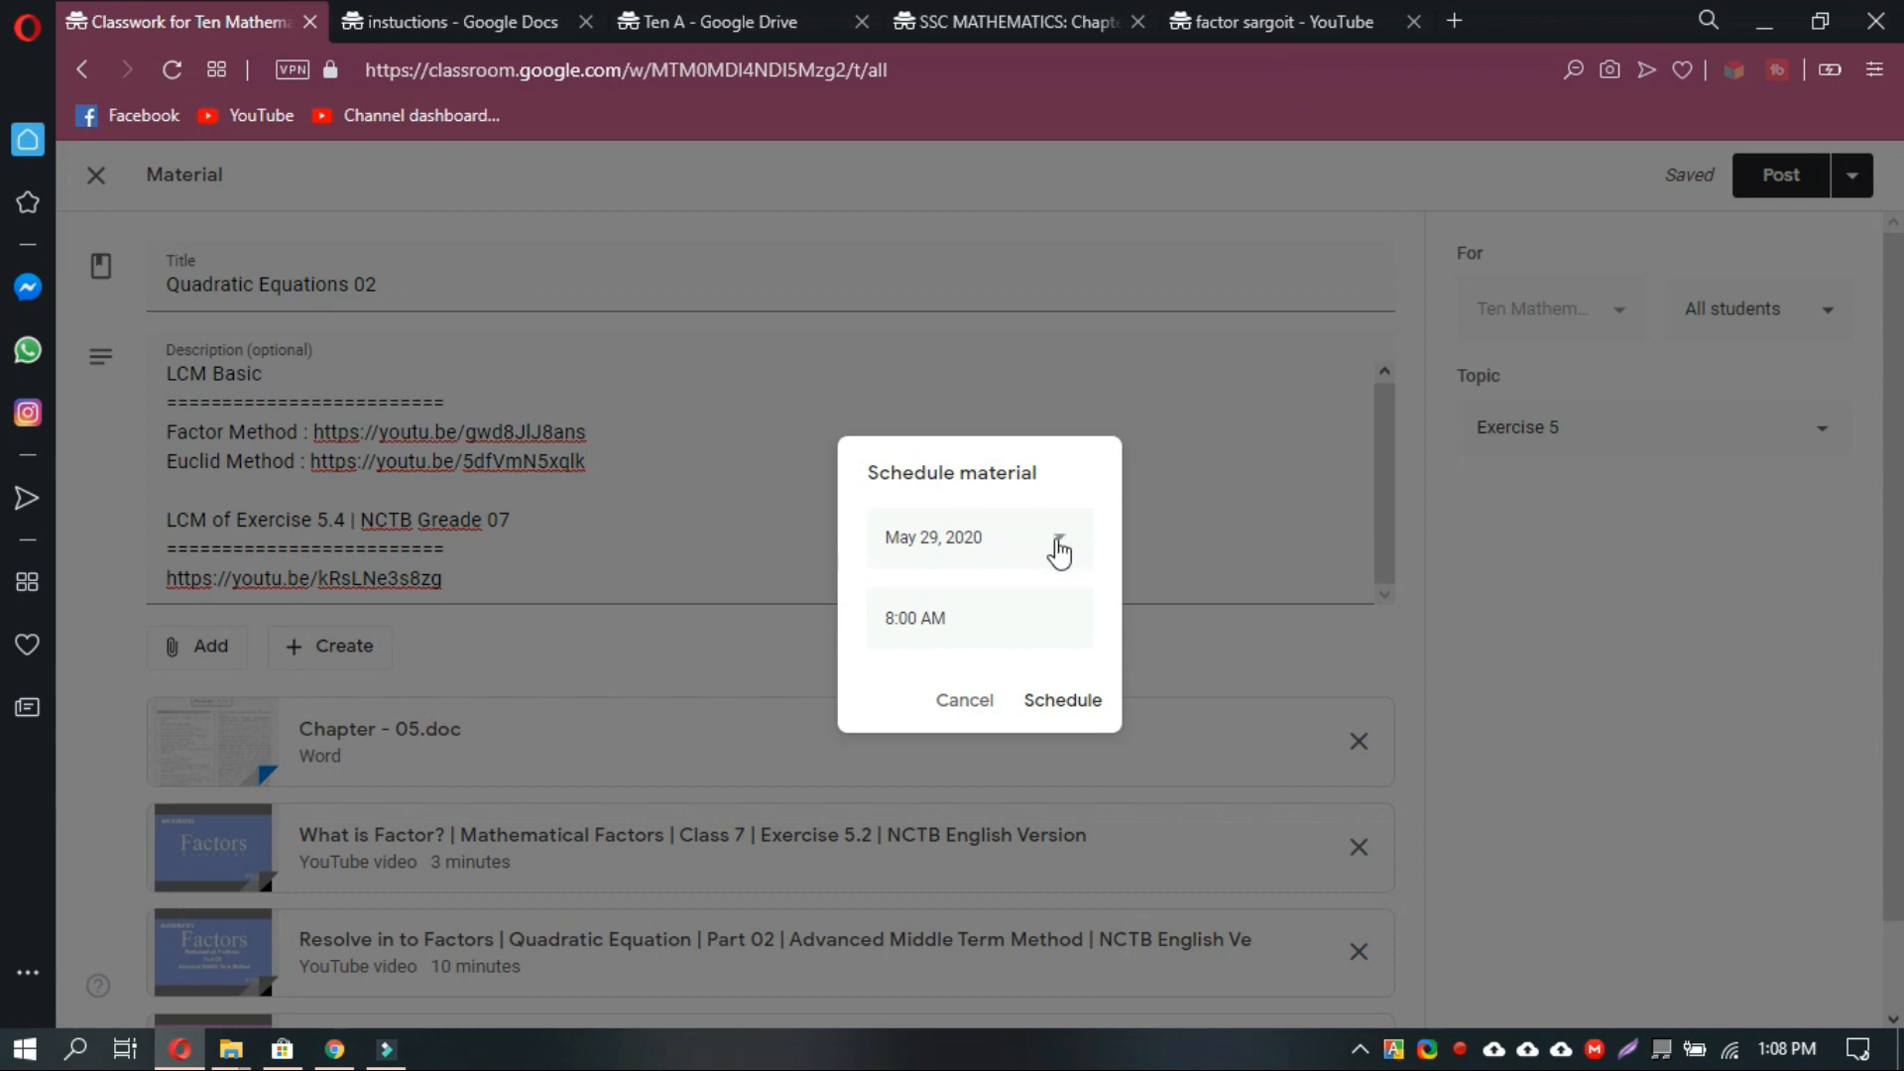
click(1059, 544)
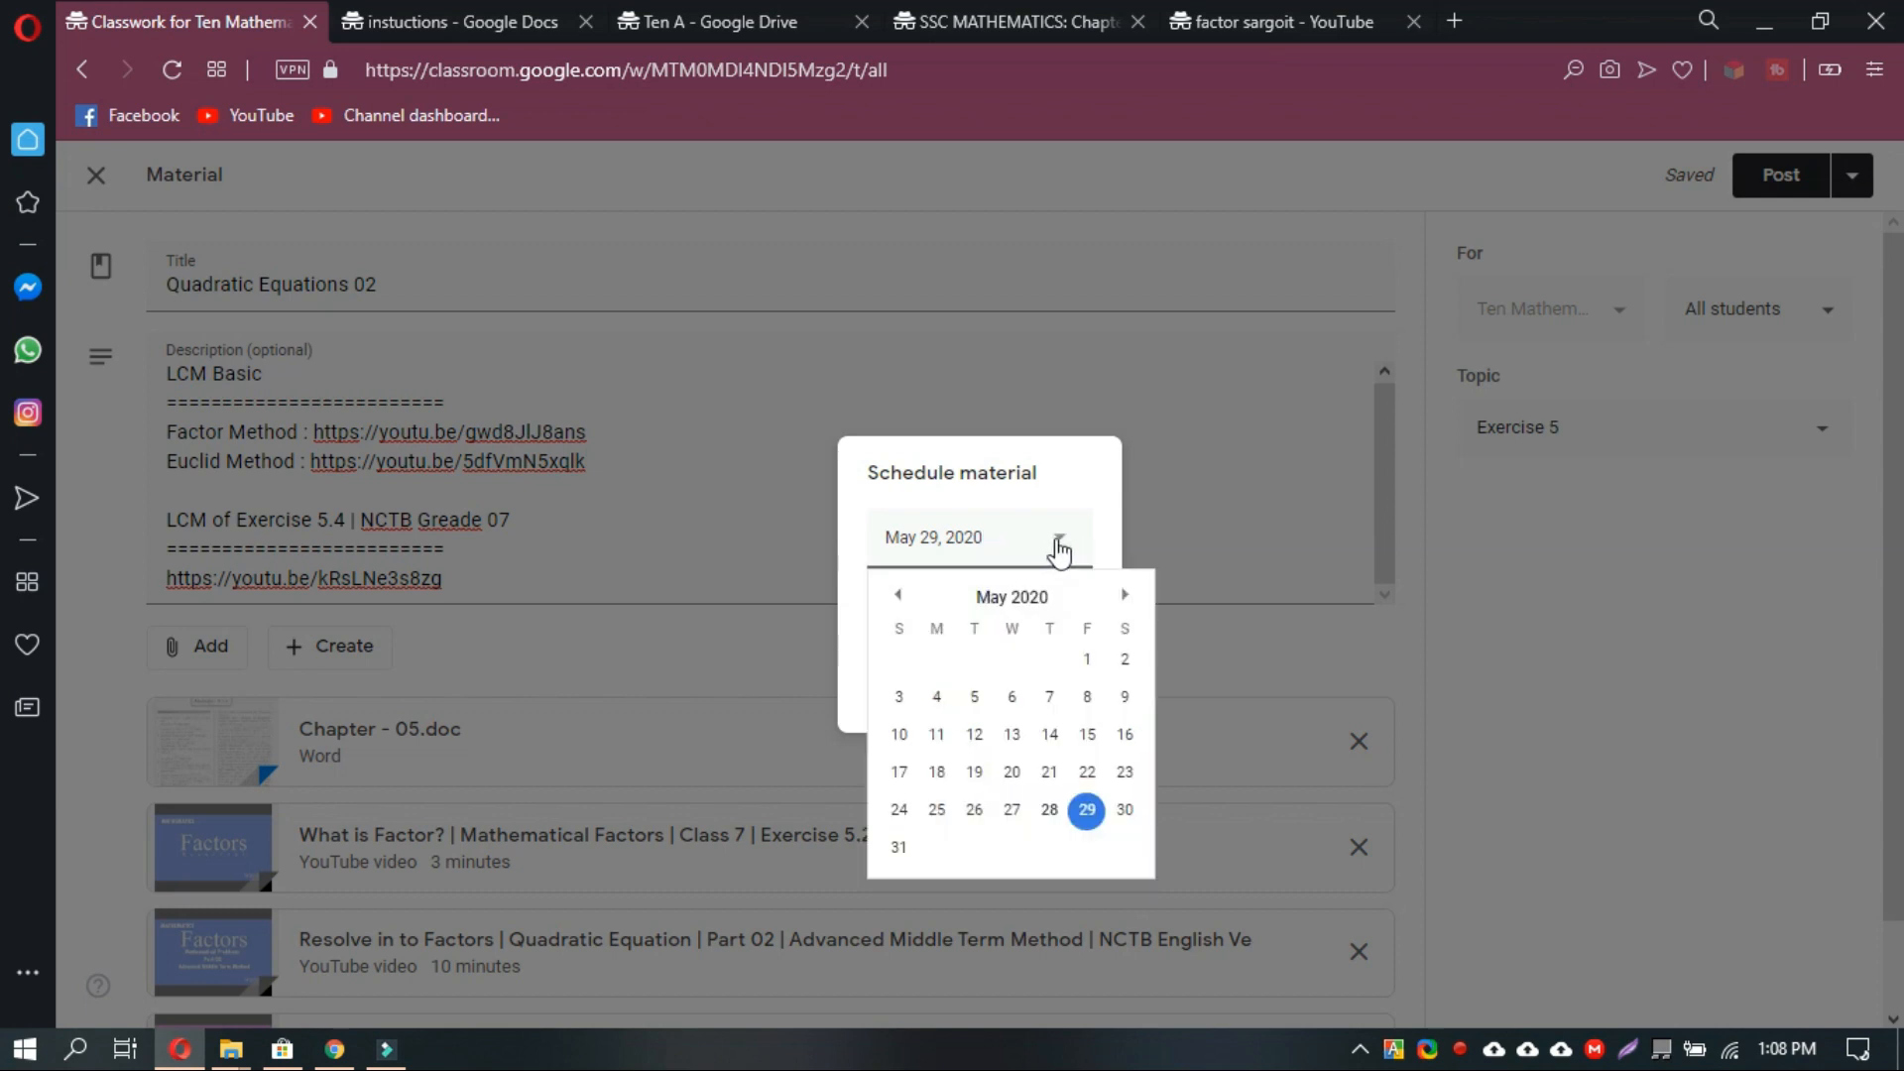
click(1051, 811)
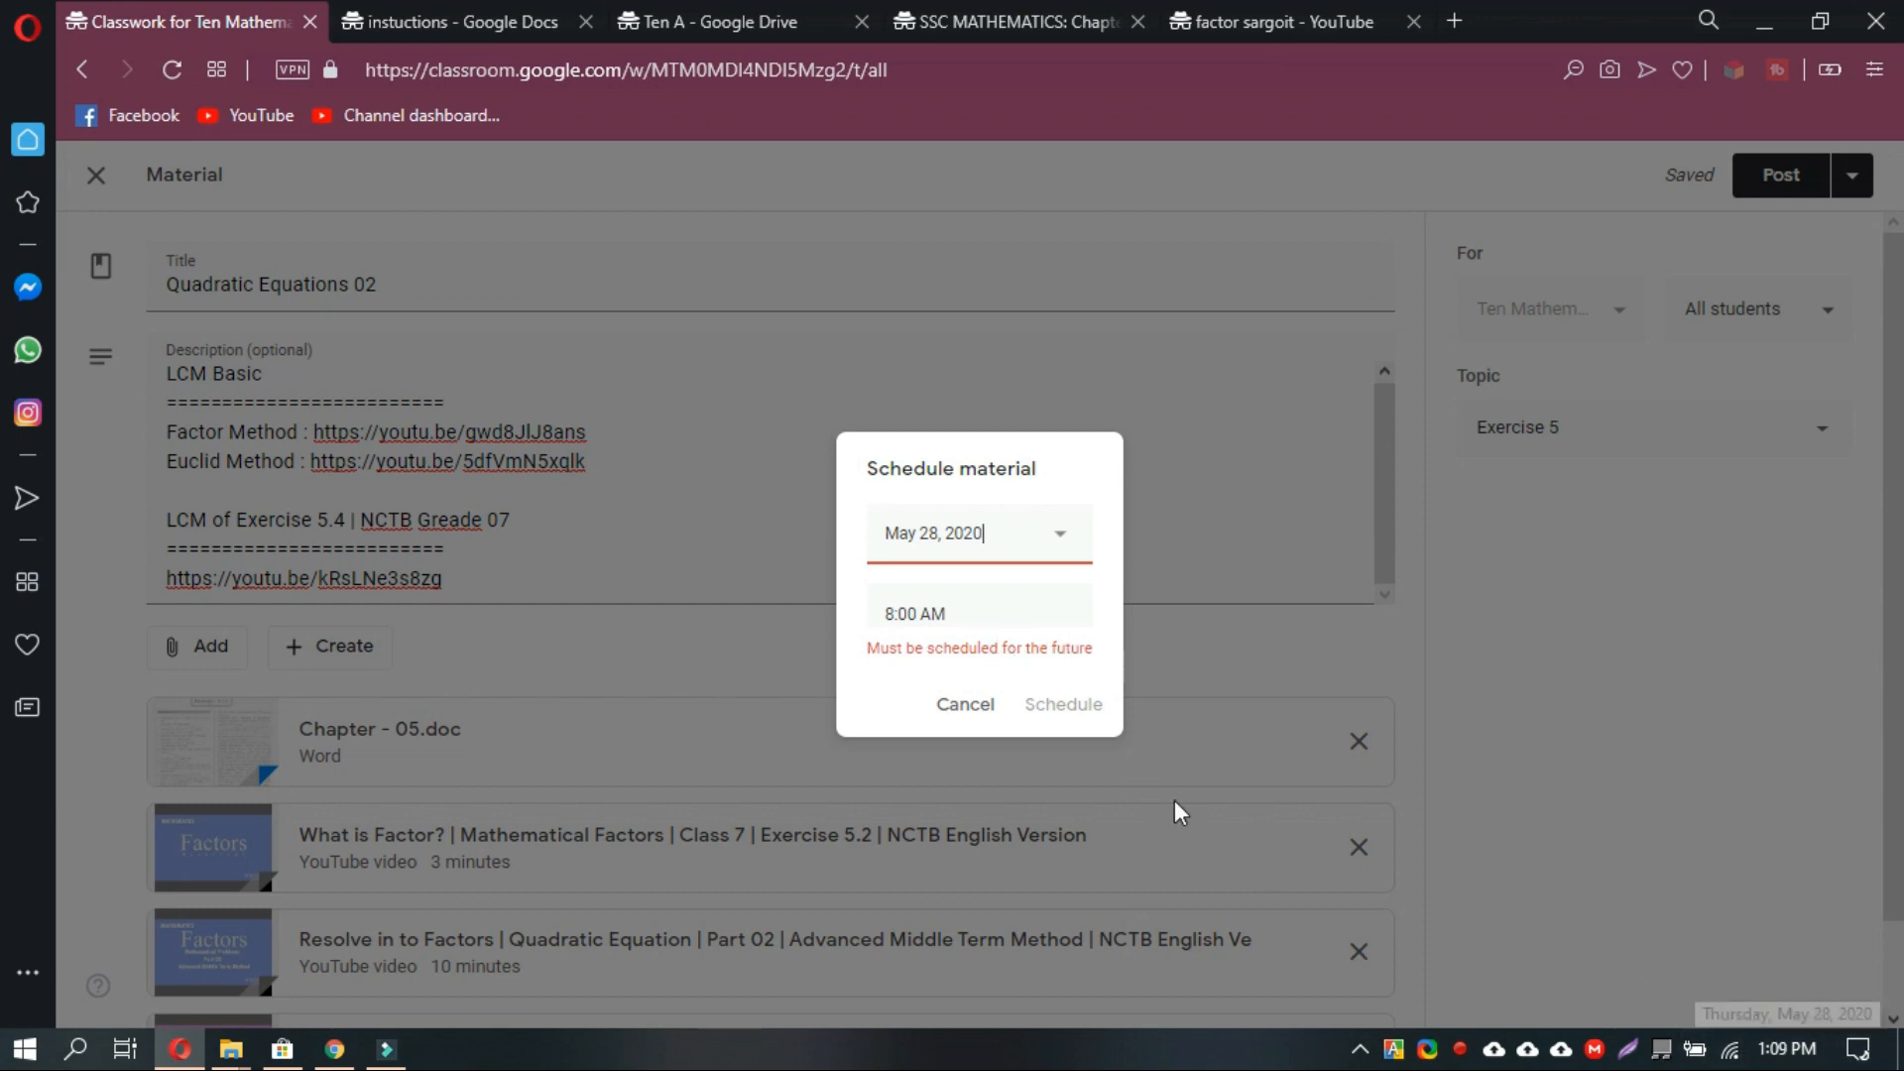
click(912, 616)
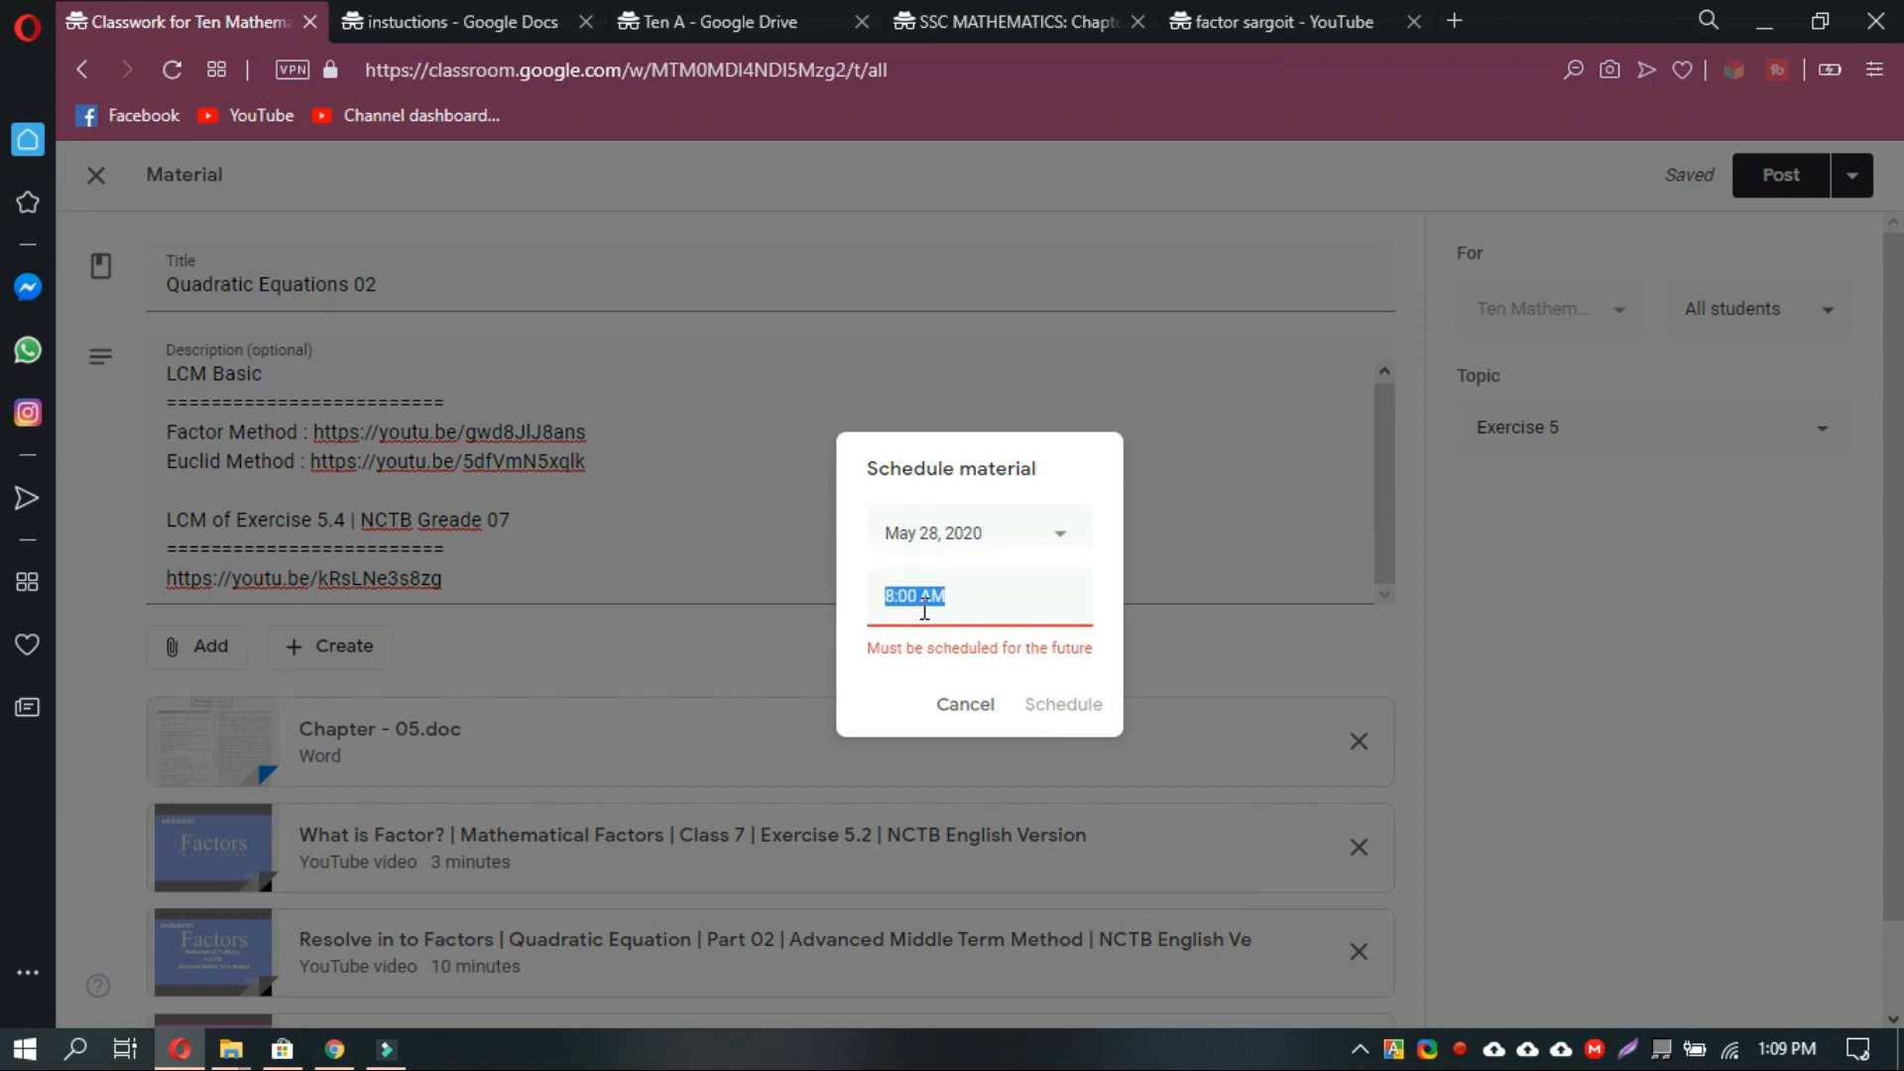
text(1:10pm)
click(1024, 608)
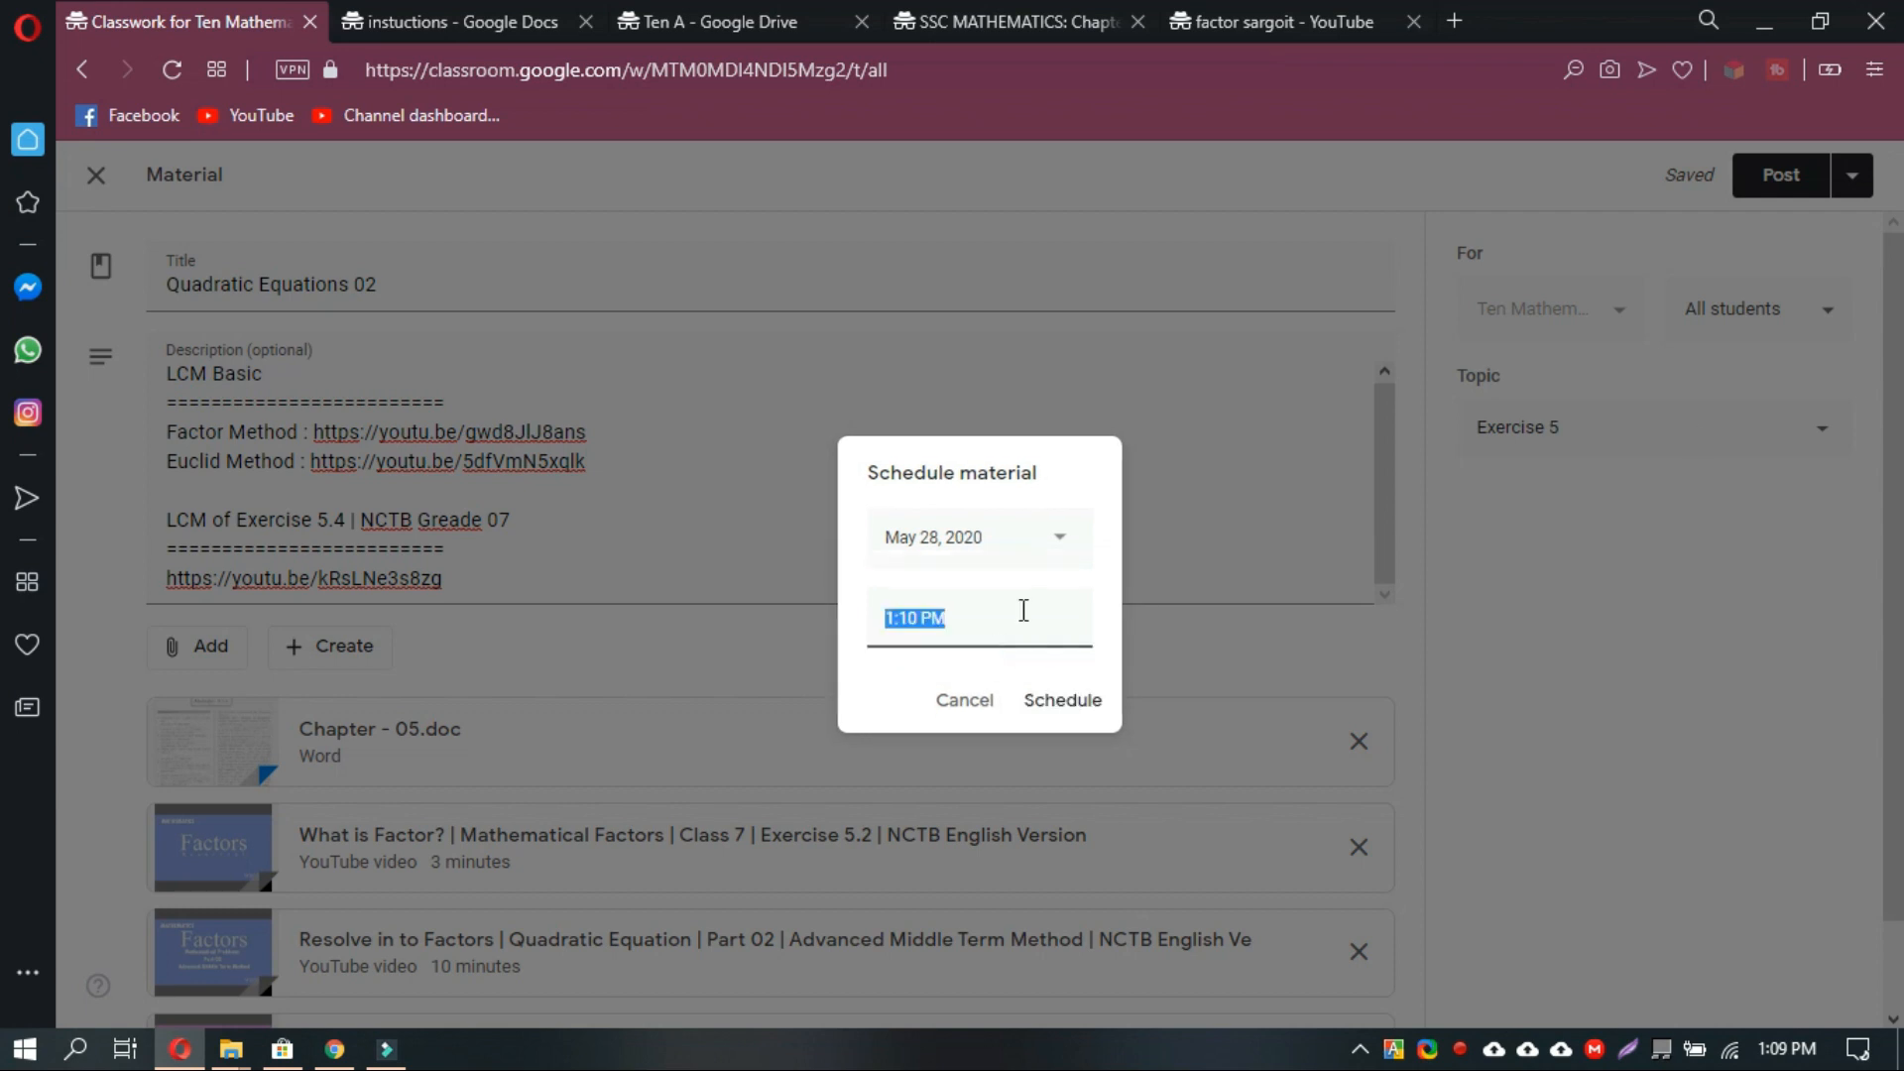
click(1053, 704)
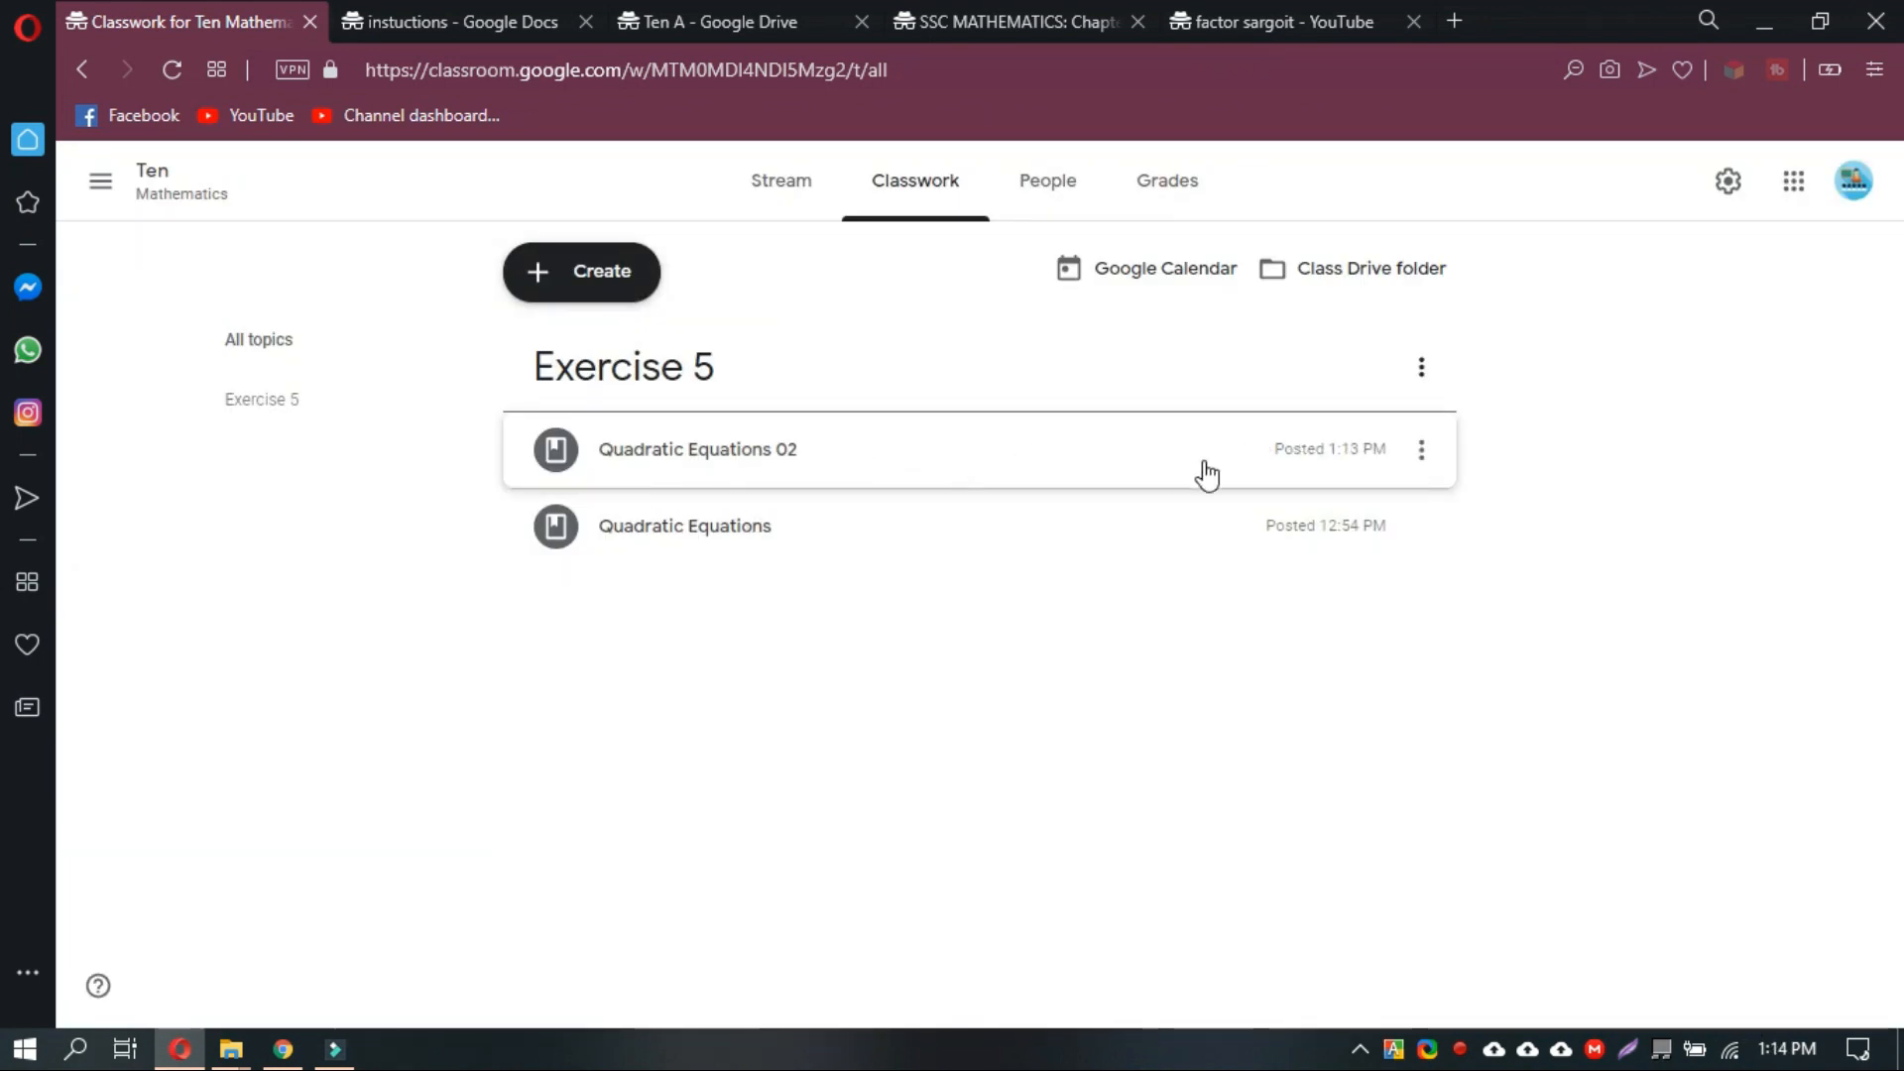
Switch to the student's Classroom in Chrome, refresh the Ten Mathematics stream, view the Quadratic Equations 02 material, and return to the stream.
click(281, 1056)
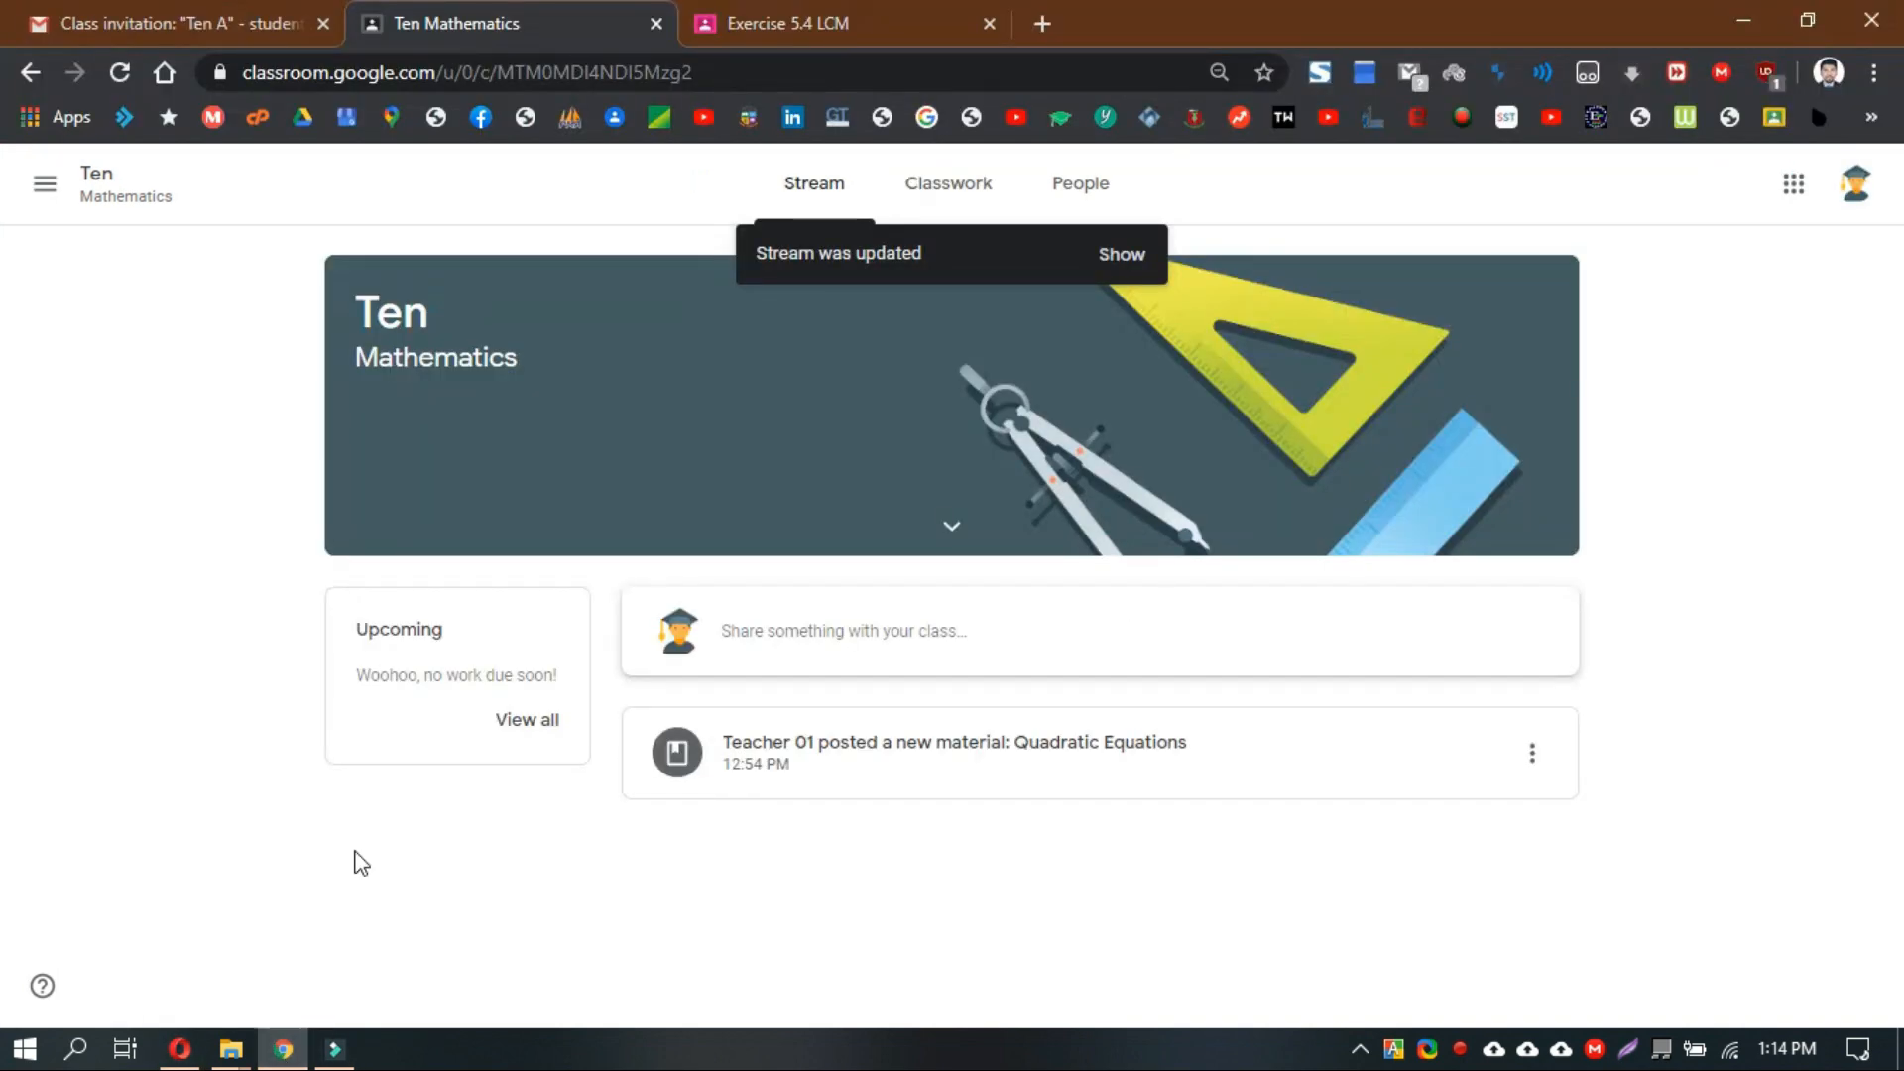
click(120, 73)
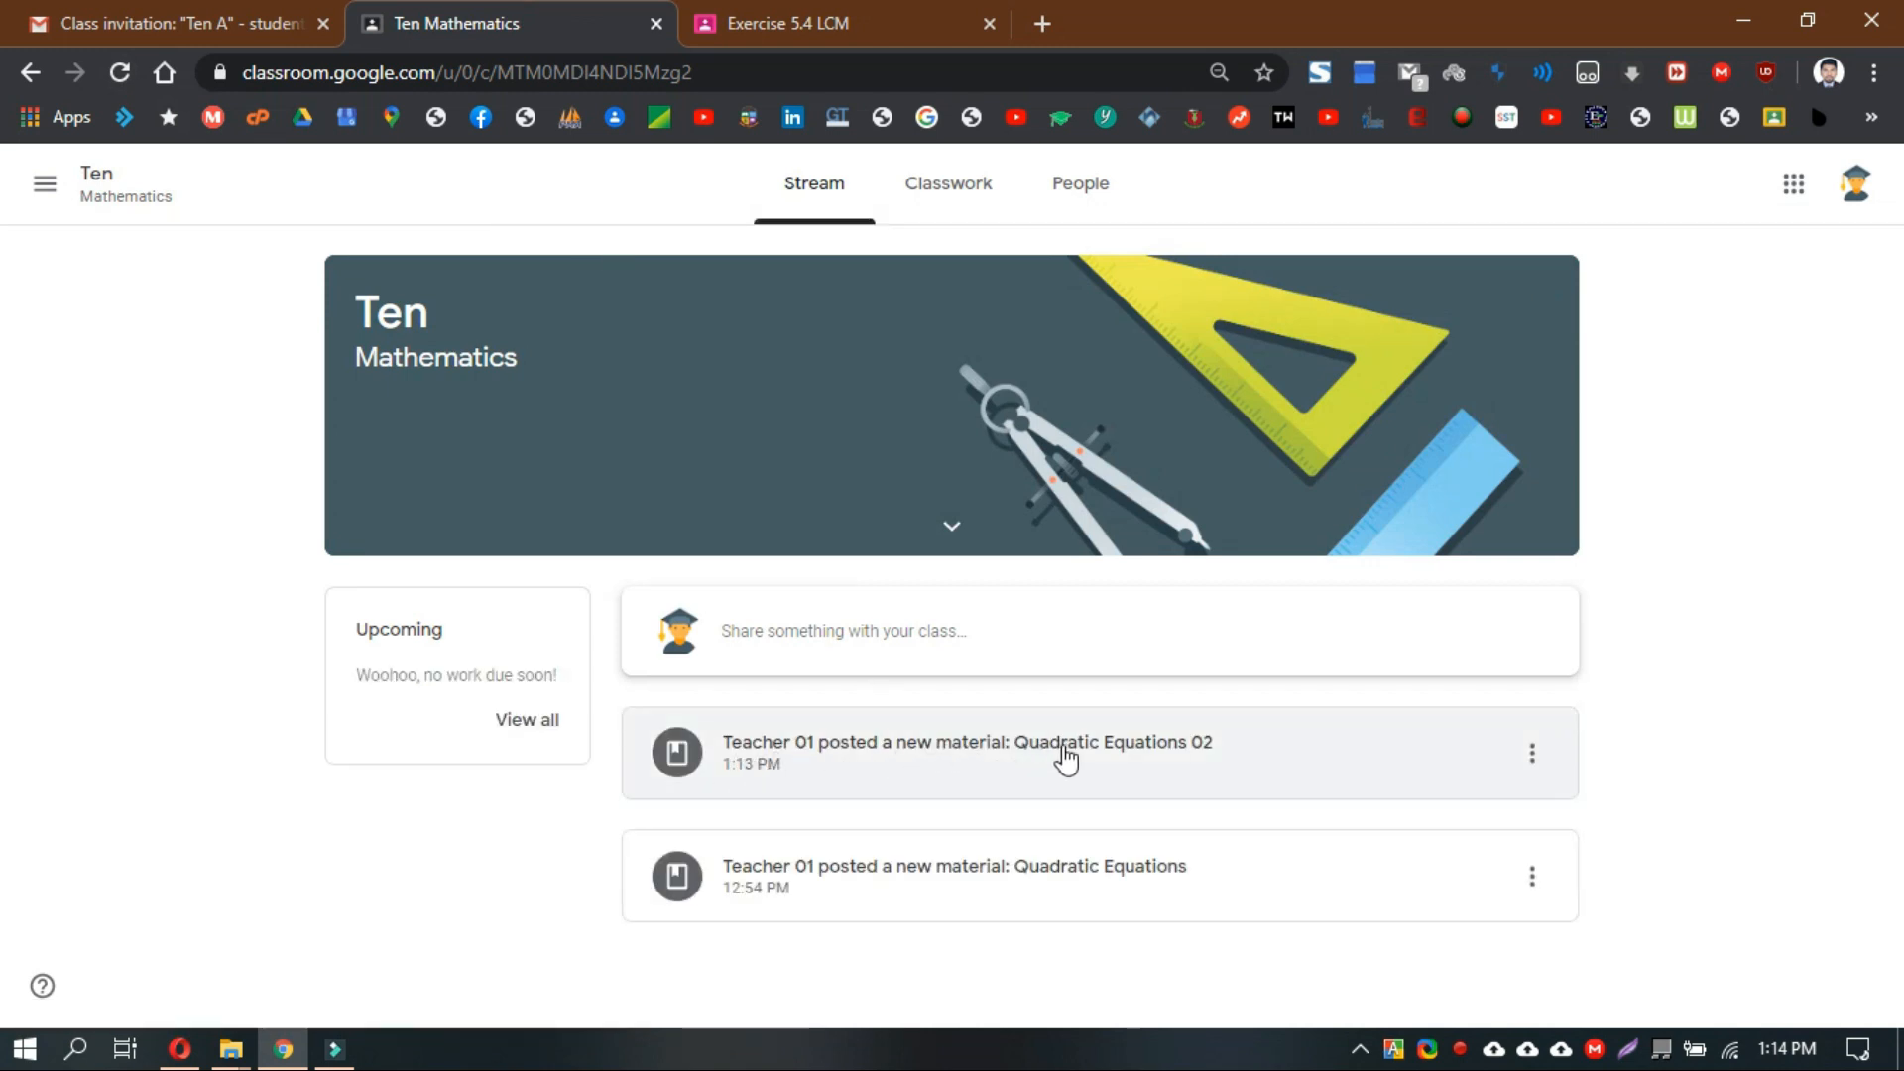
click(1200, 765)
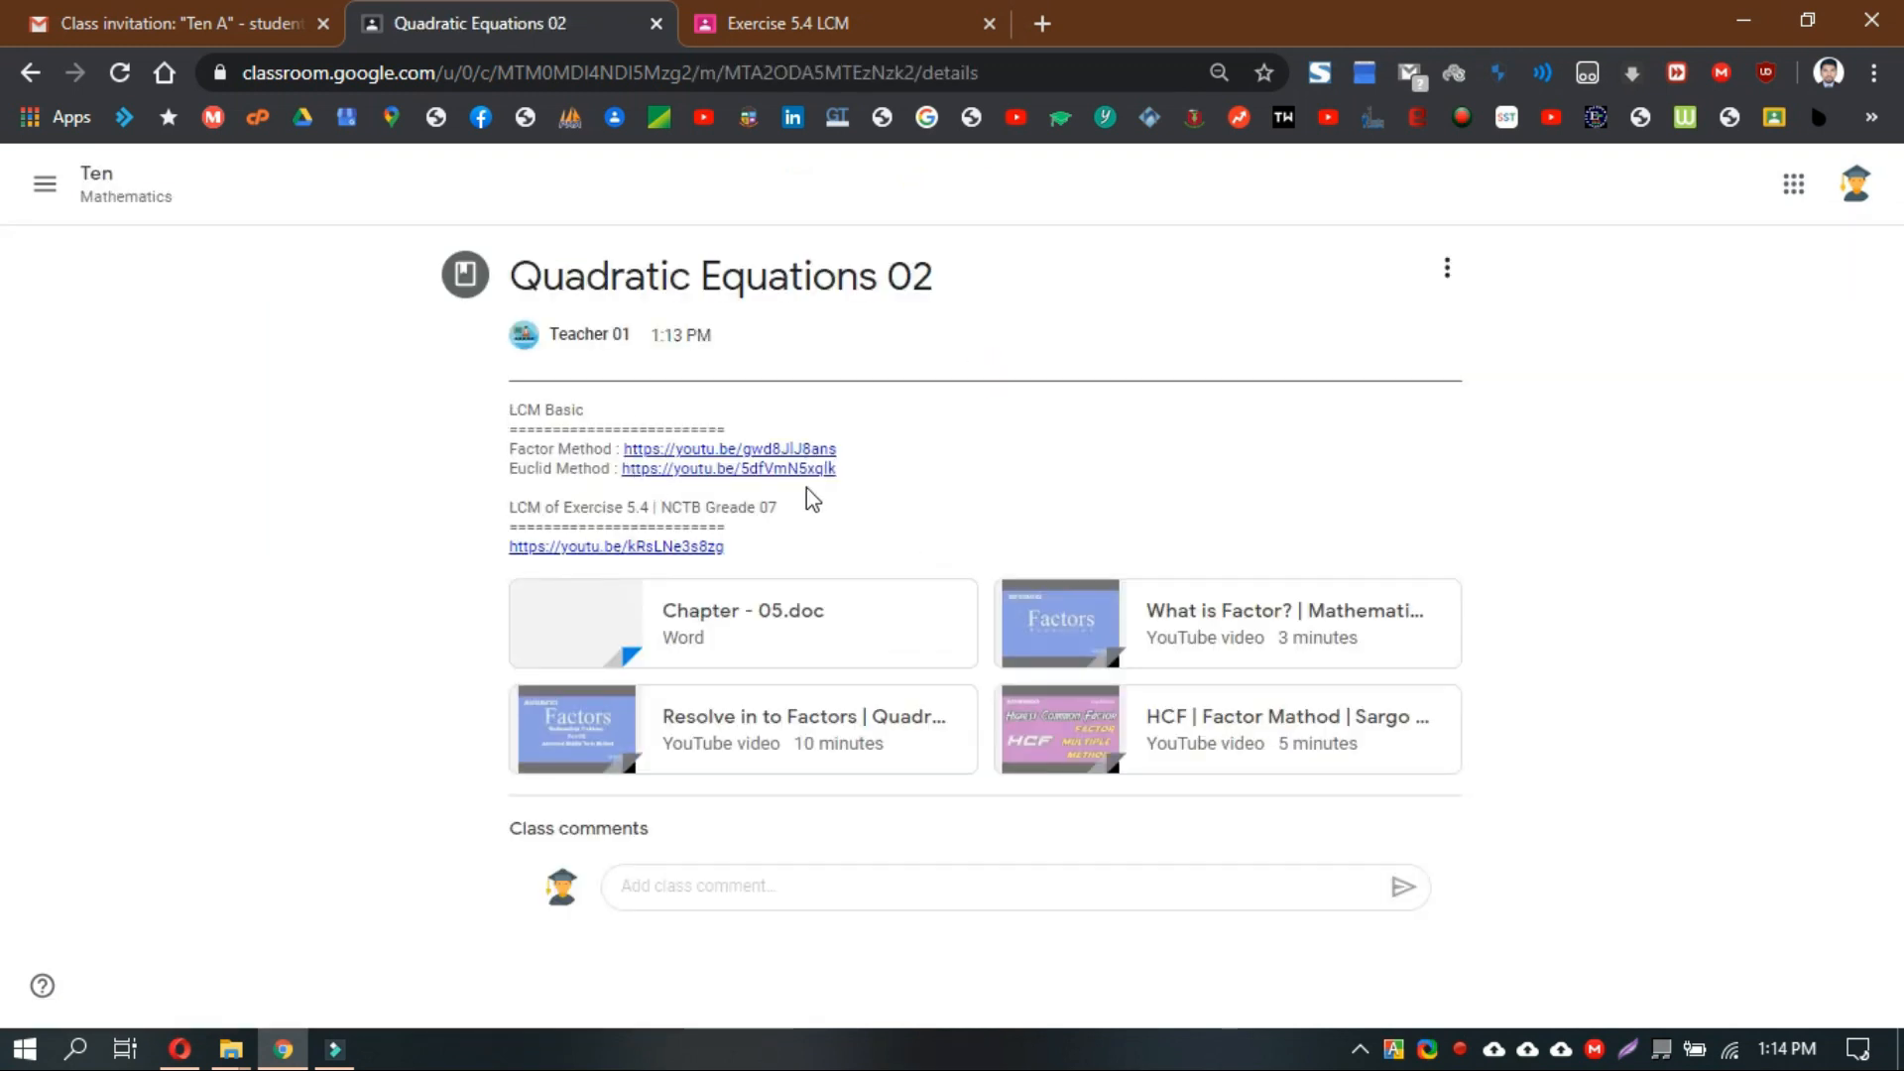
click(102, 187)
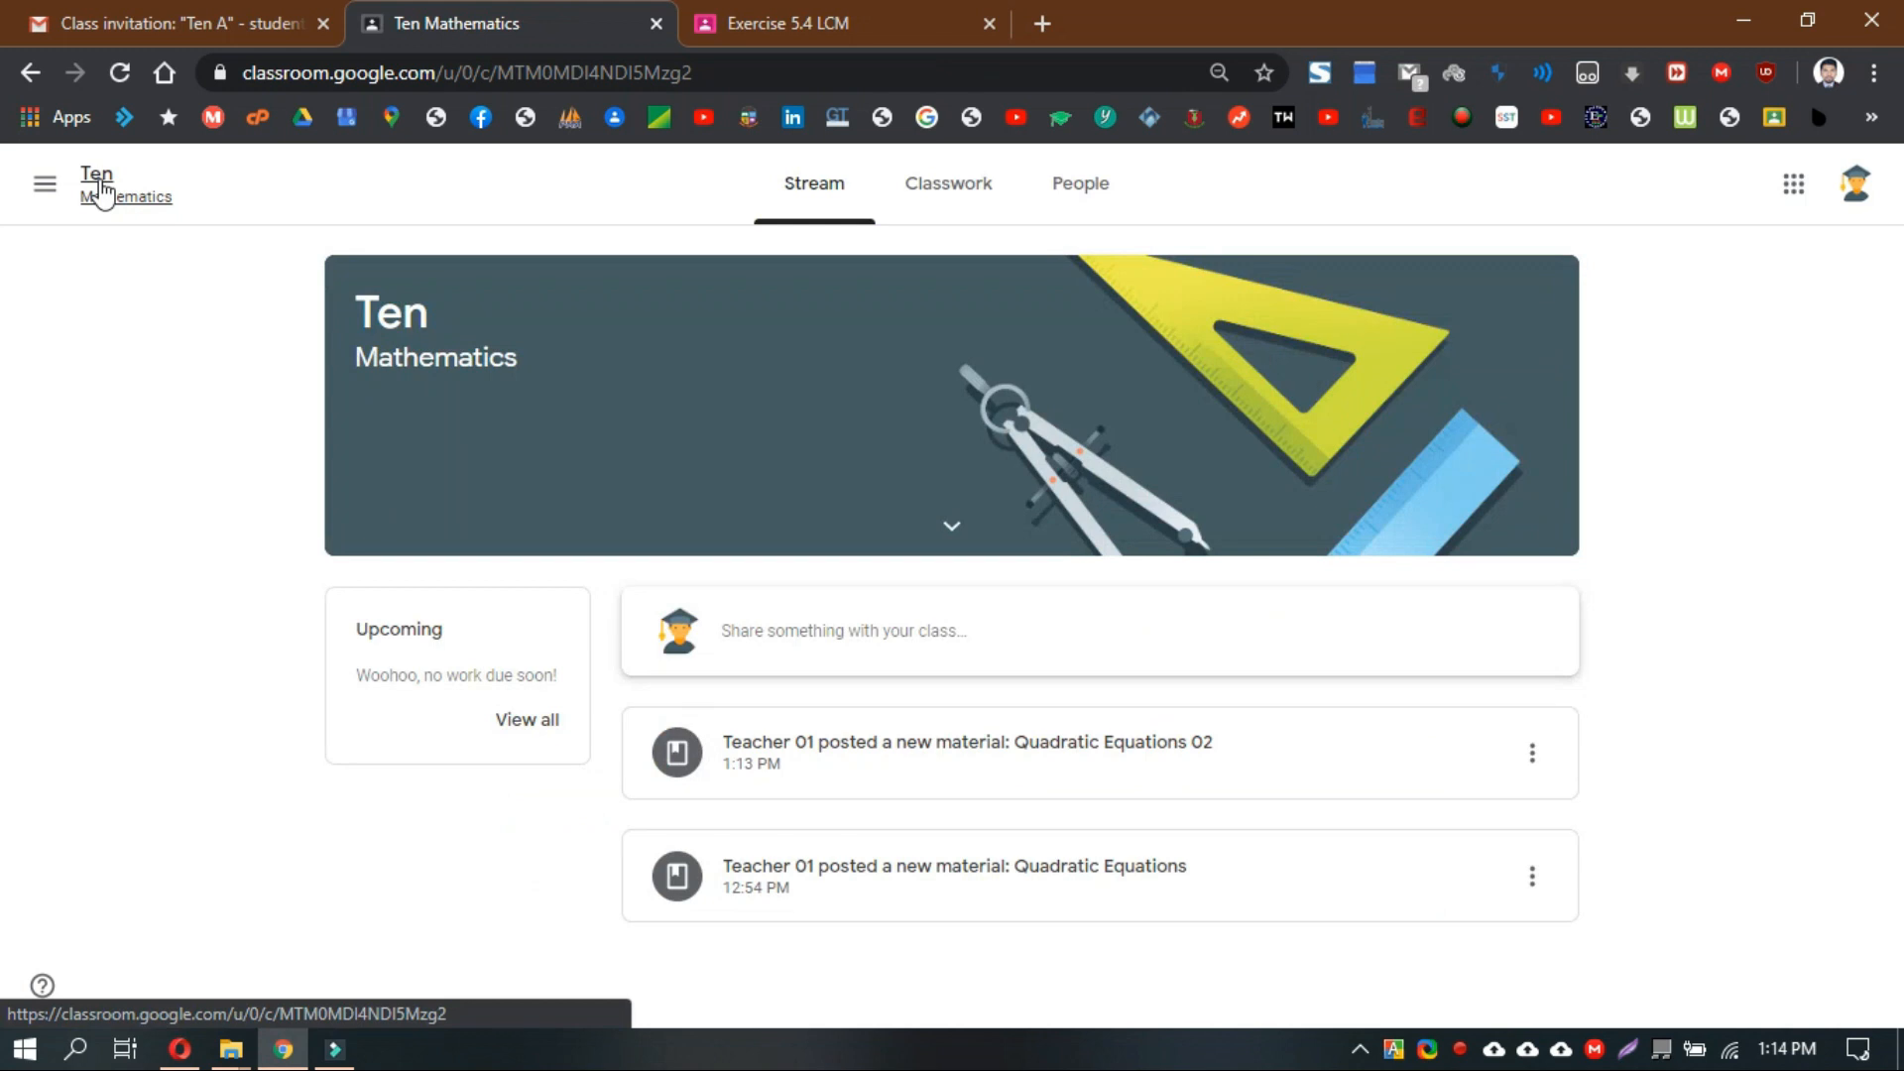